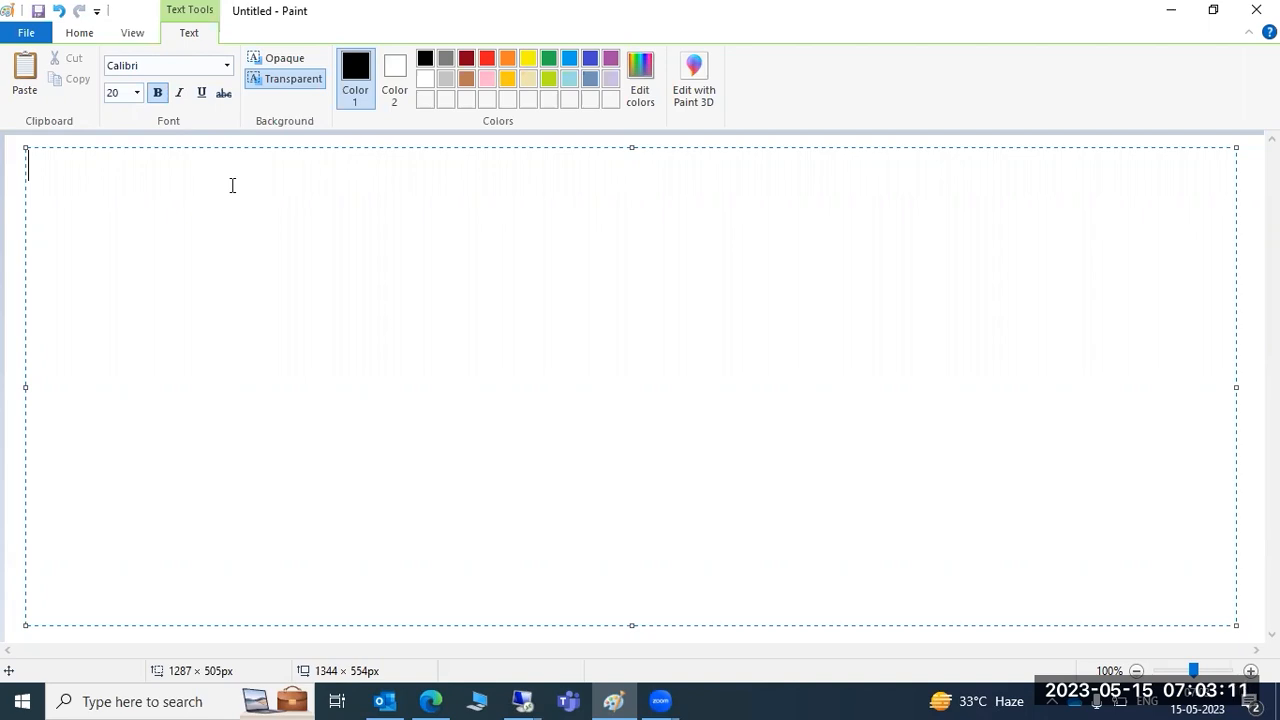
Switch to the remote desktop session running SAP Easy Access and start transaction SM37
click(522, 702)
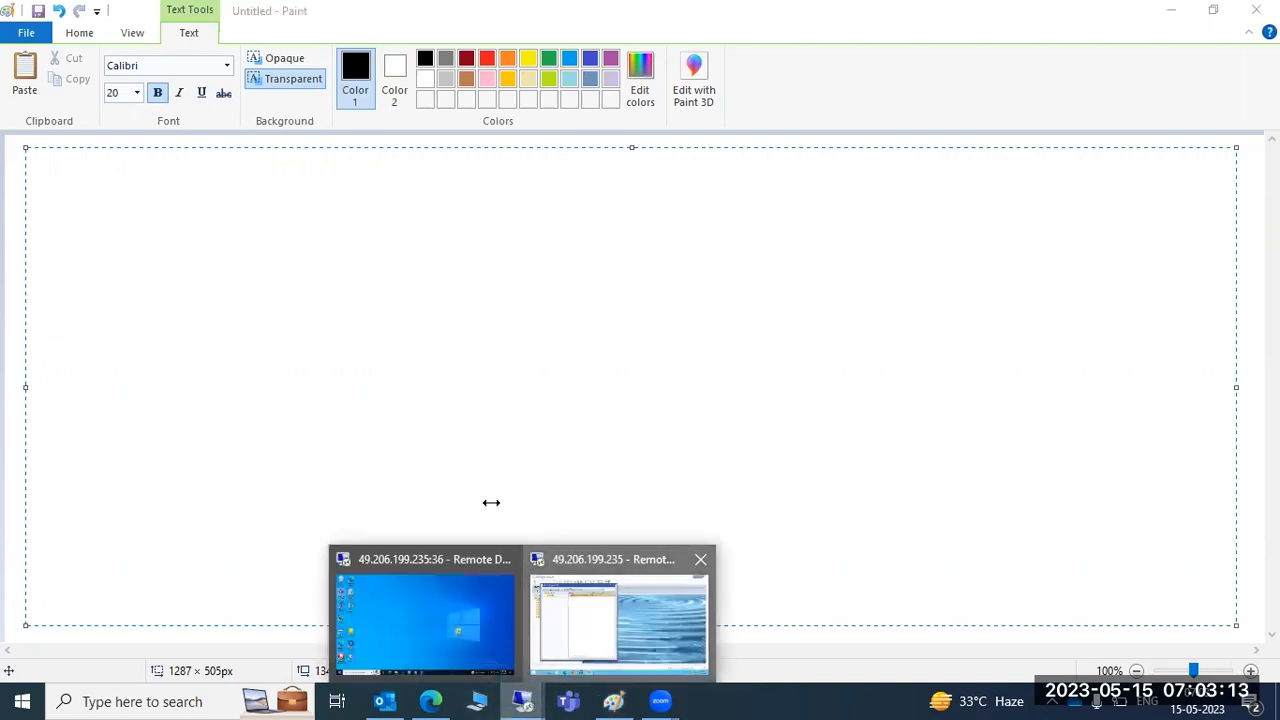
click(620, 624)
click(86, 45)
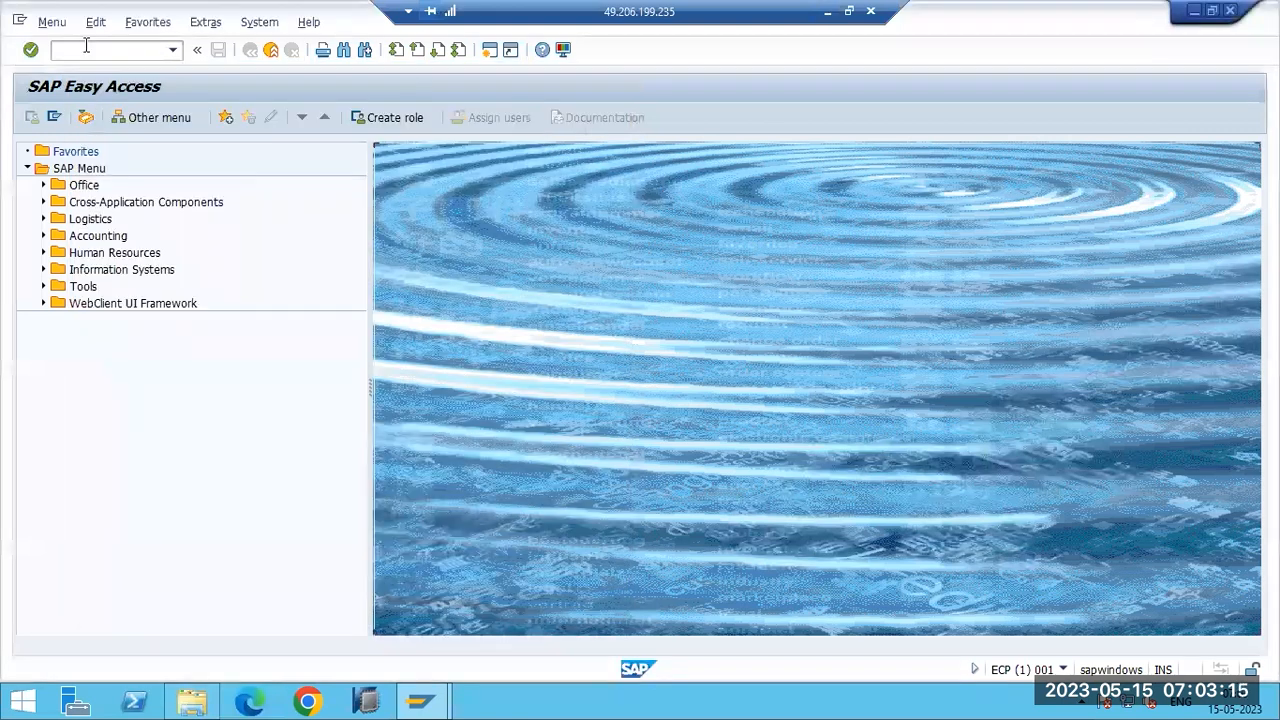
text(sm37)
key(Return)
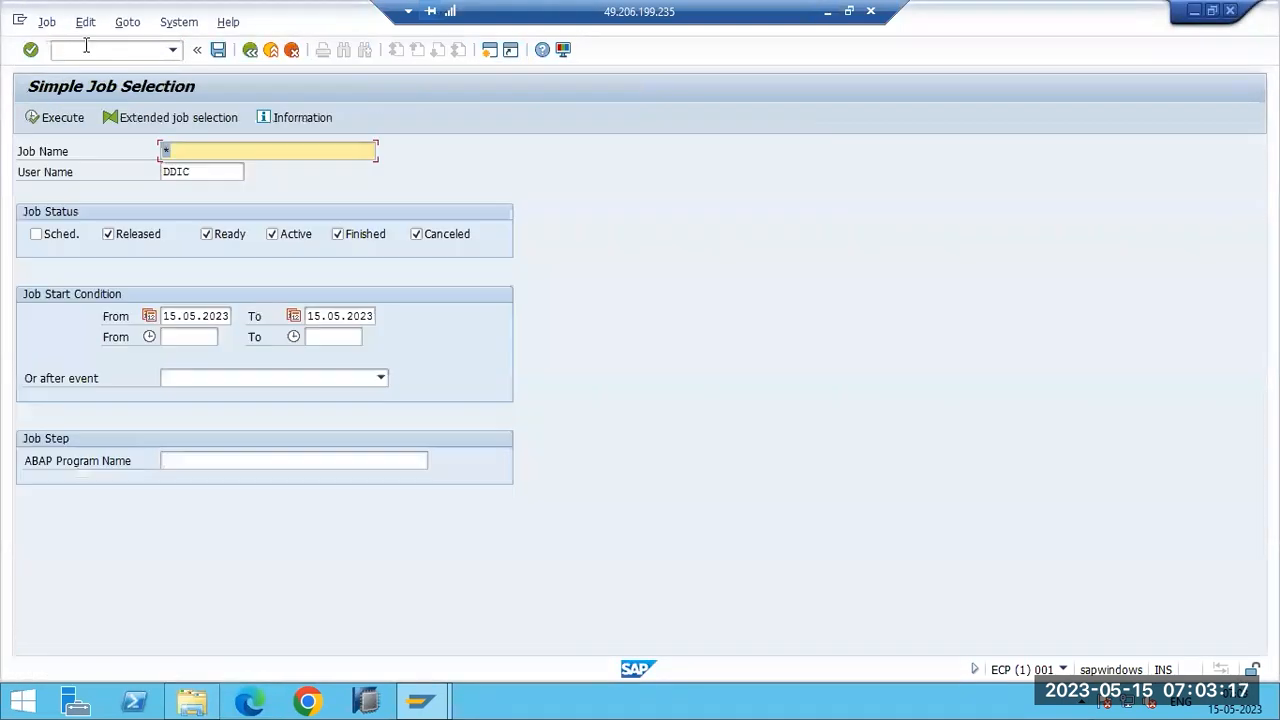
List the background jobs of all users by setting the user name to * and executing the job selection
click(205, 172)
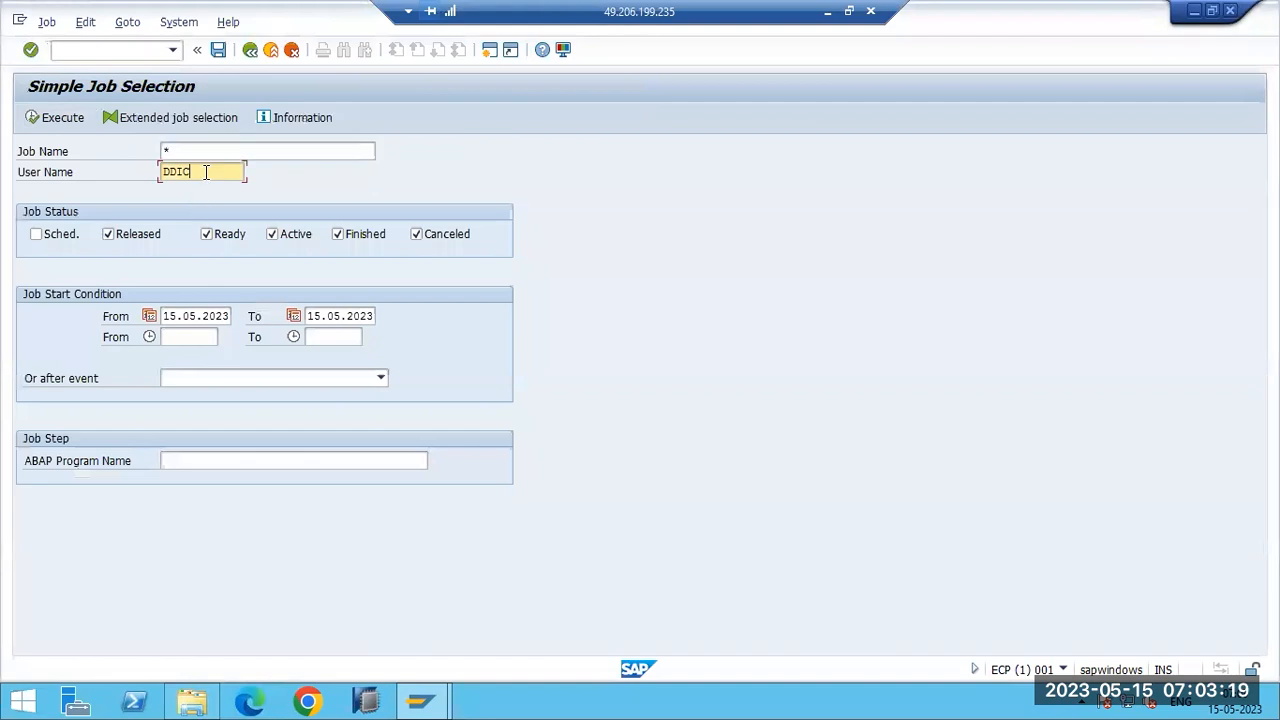
double_click(207, 172)
text(8)
key(BackSpace)
text(*)
click(70, 119)
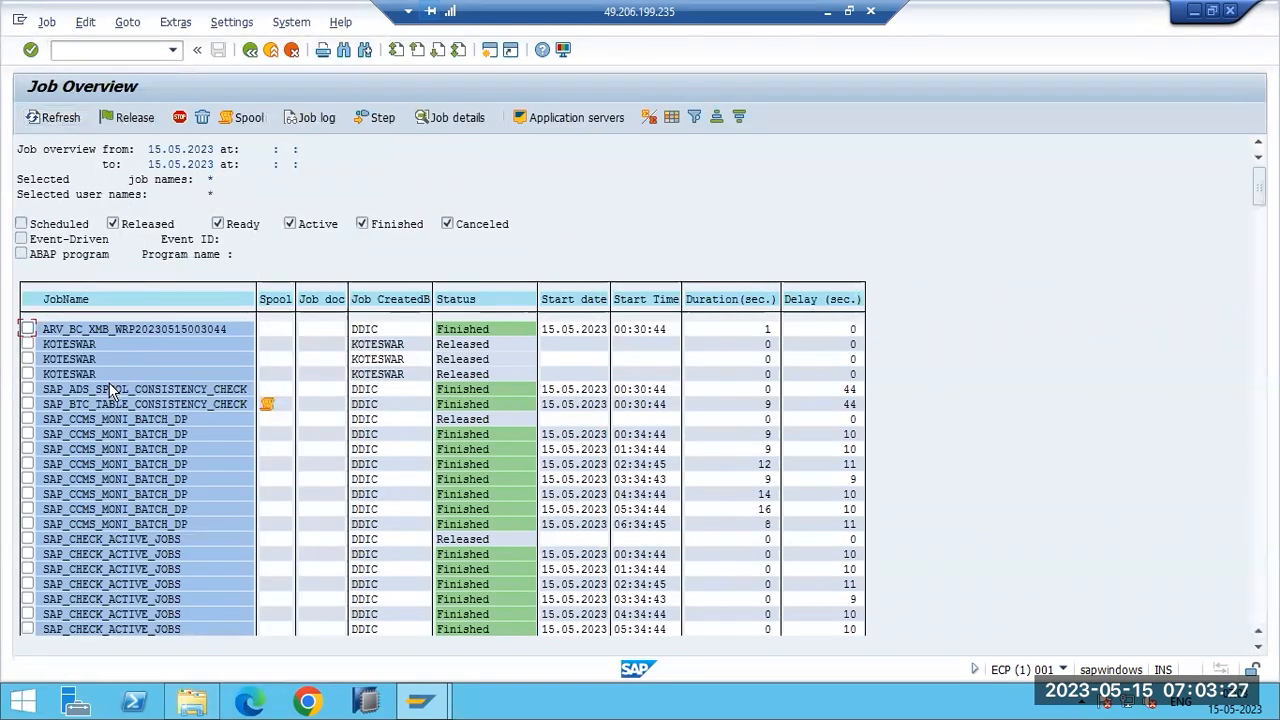
Examine the job overview from beginning to end, checking job names, creators and statuses for 15.05.2023
scroll(67, 380, down, 3)
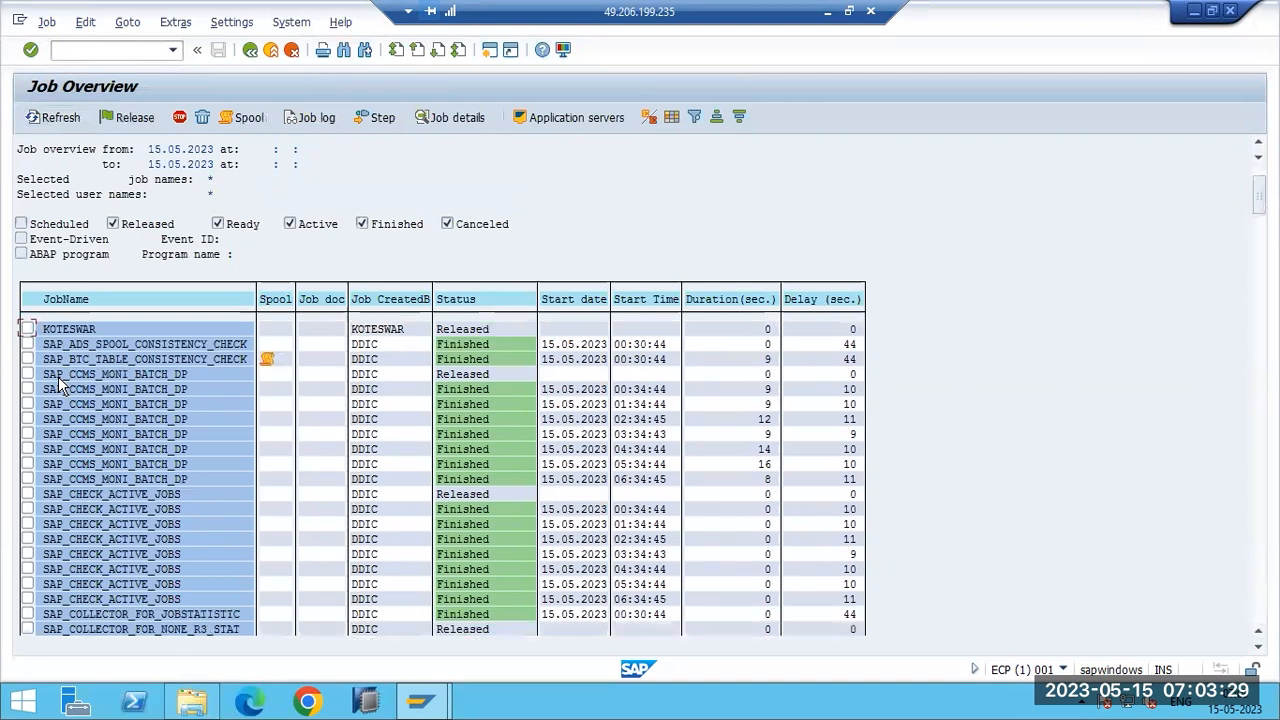
scroll(62, 385, down, 3)
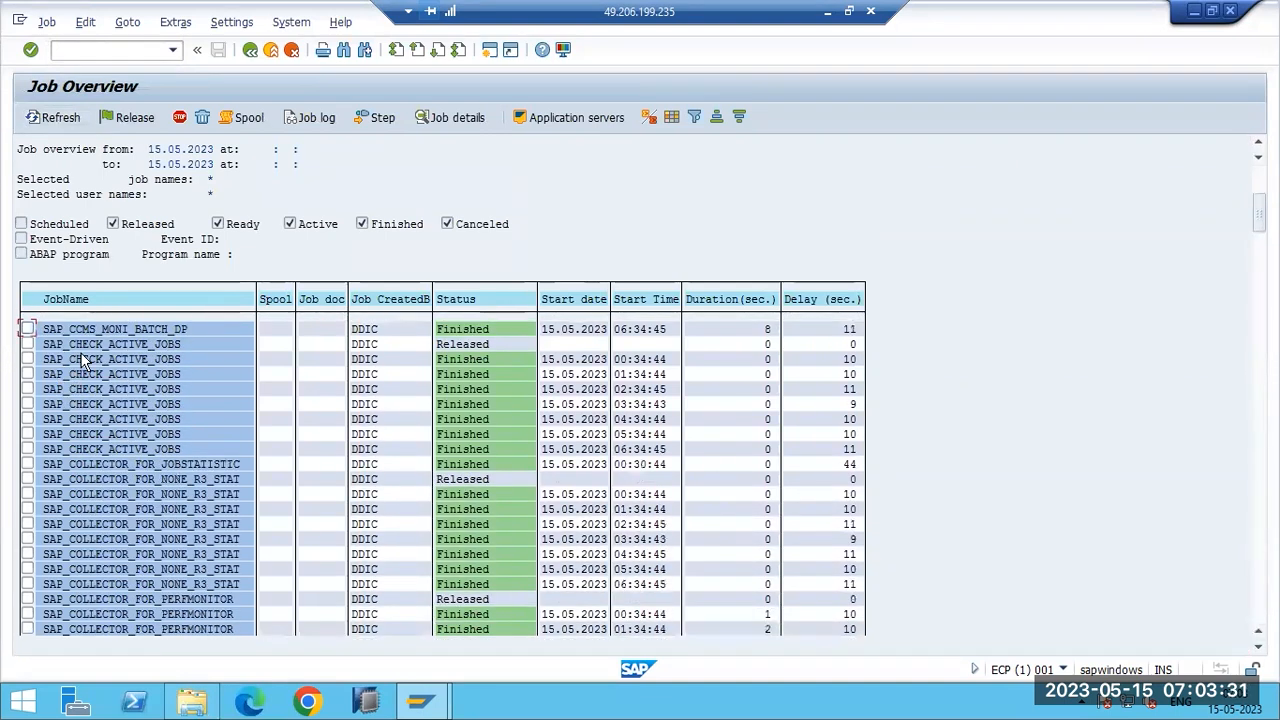
scroll(88, 460, down, 5)
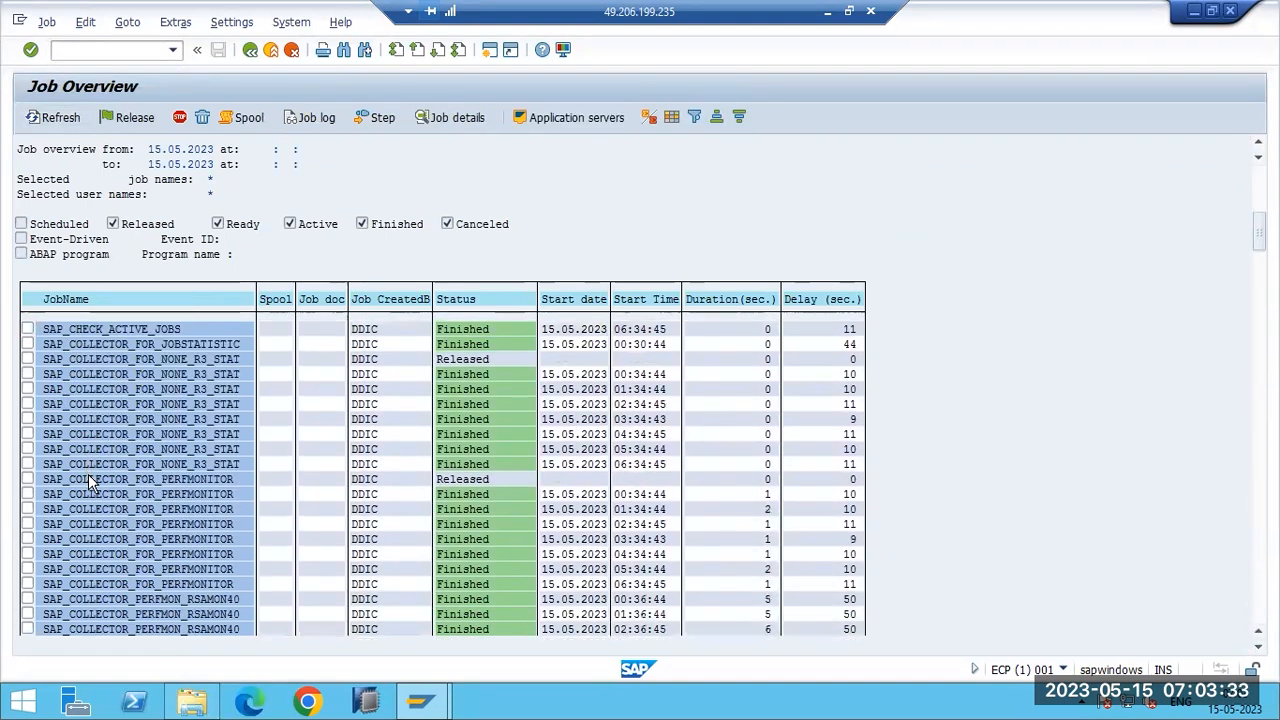
scroll(92, 489, down, 4)
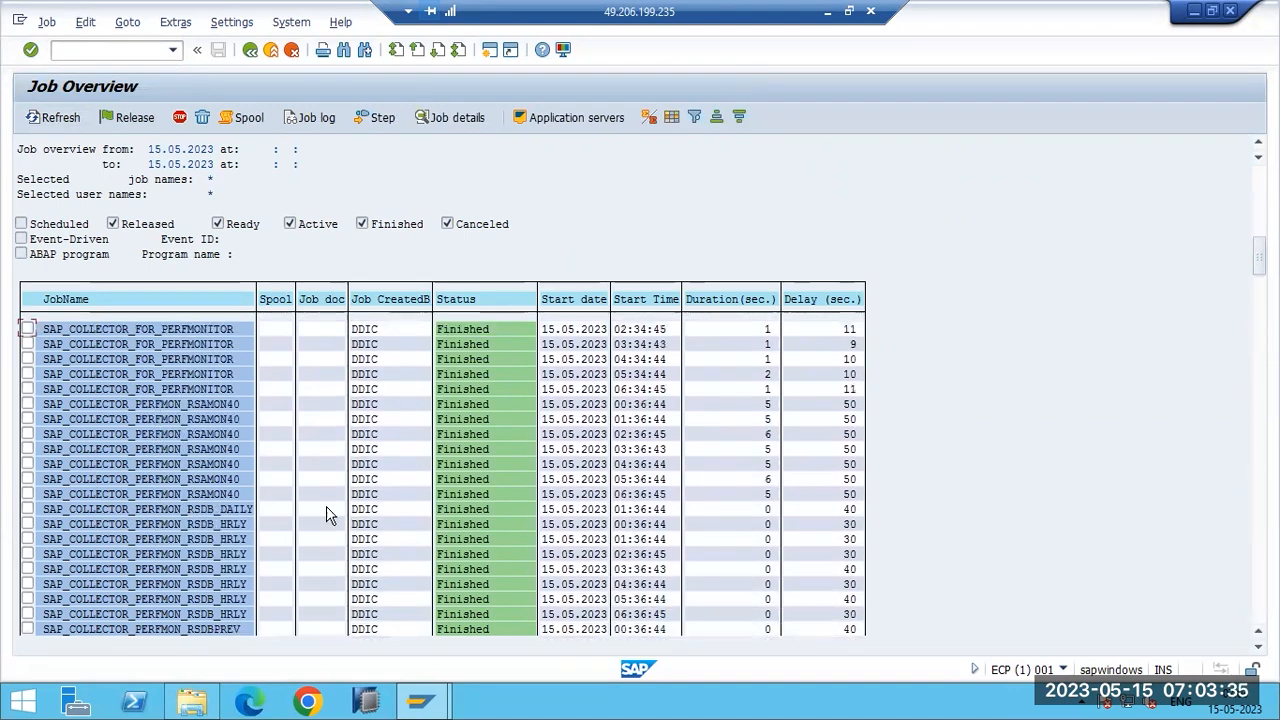
scroll(462, 523, down, 4)
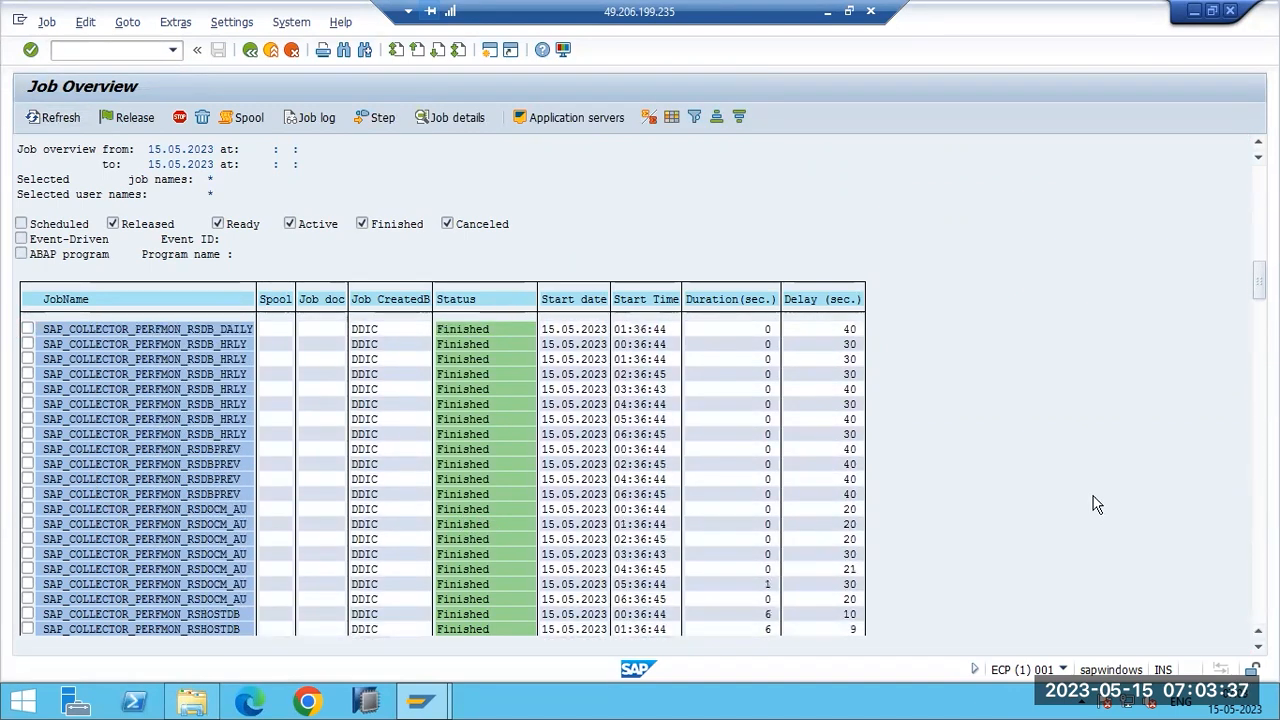
drag(1259, 287, 1259, 608)
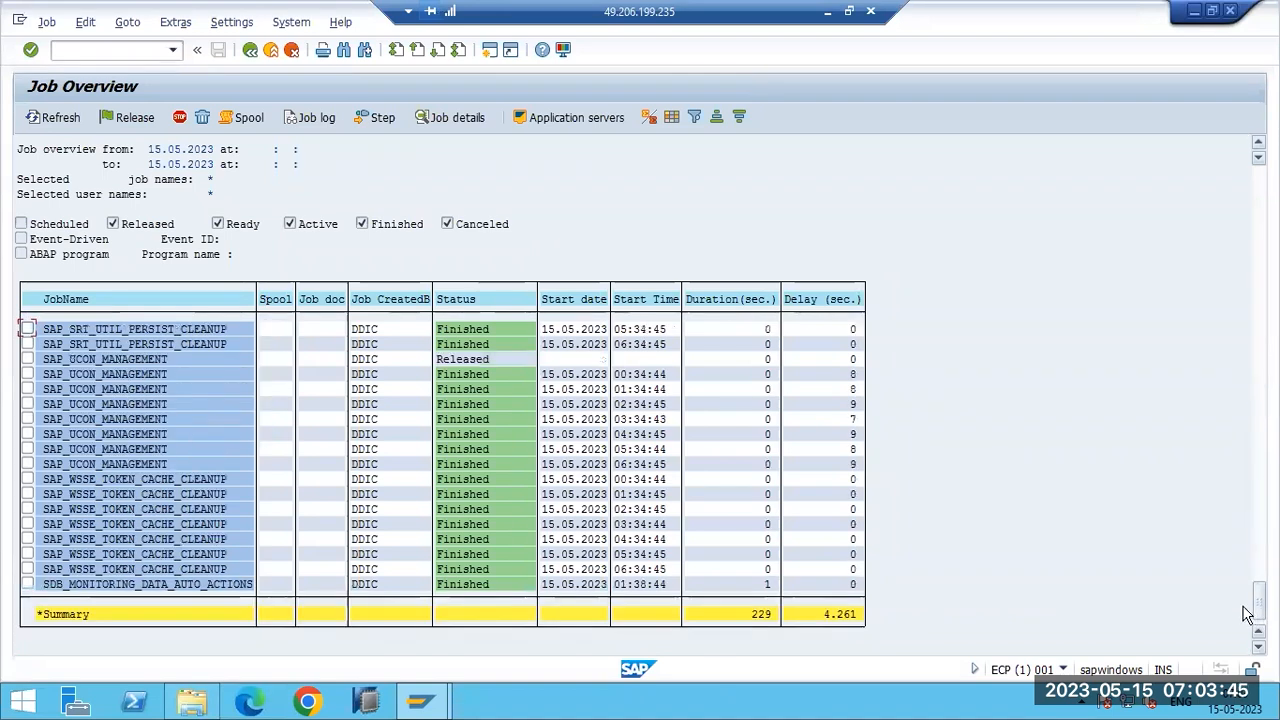
scroll(140, 500, up, 3)
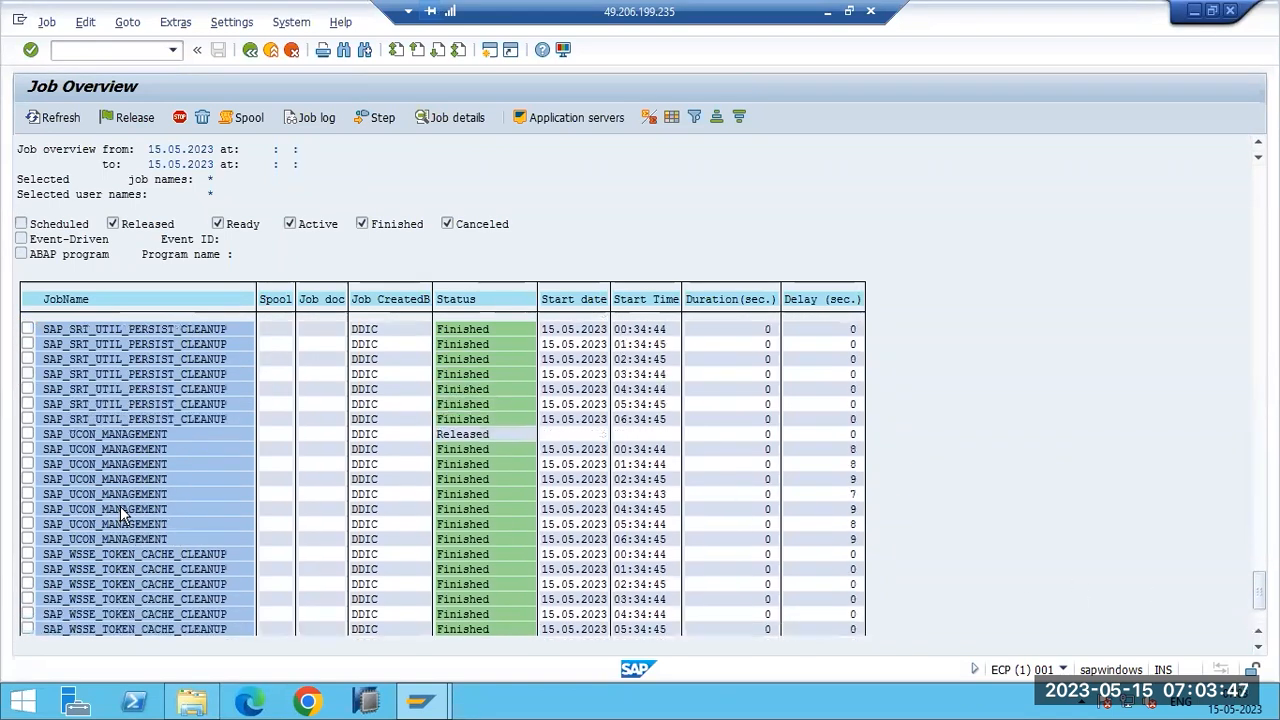
scroll(128, 510, up, 4)
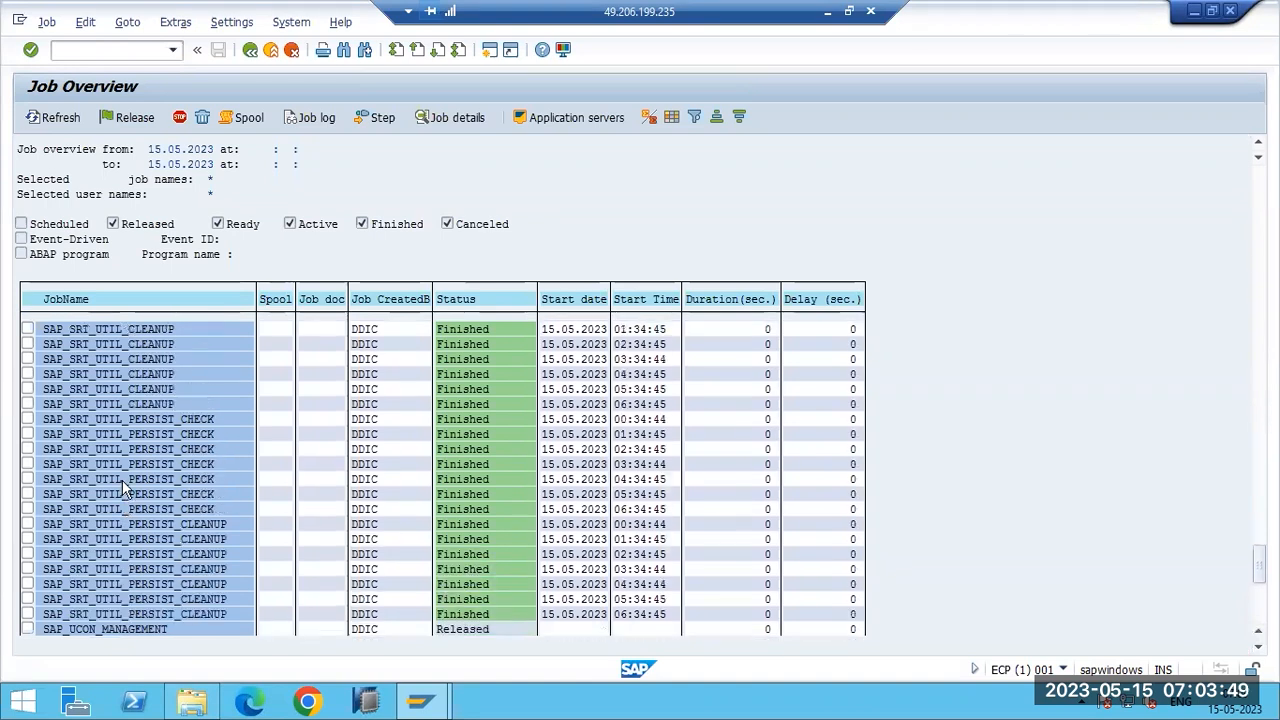
scroll(125, 485, up, 1)
Return to the job selection, set the start condition's from date to 13.05.2023 and run the selection
click(250, 49)
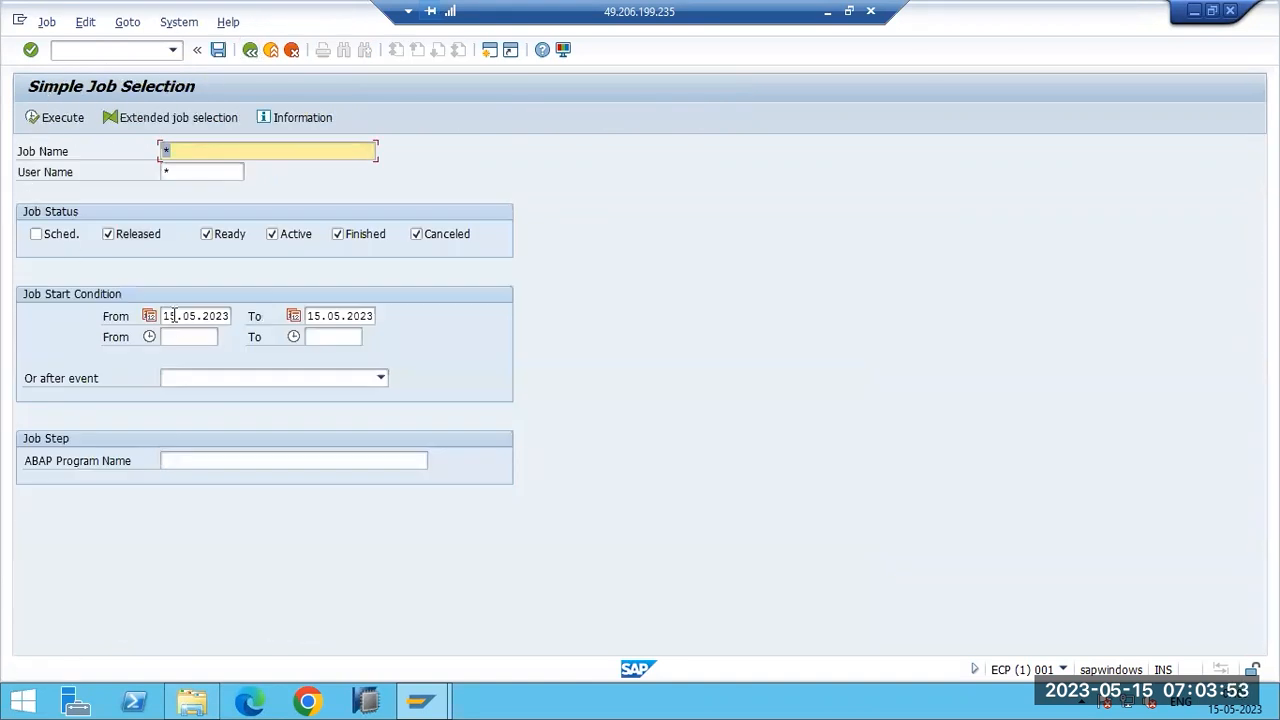
click(172, 316)
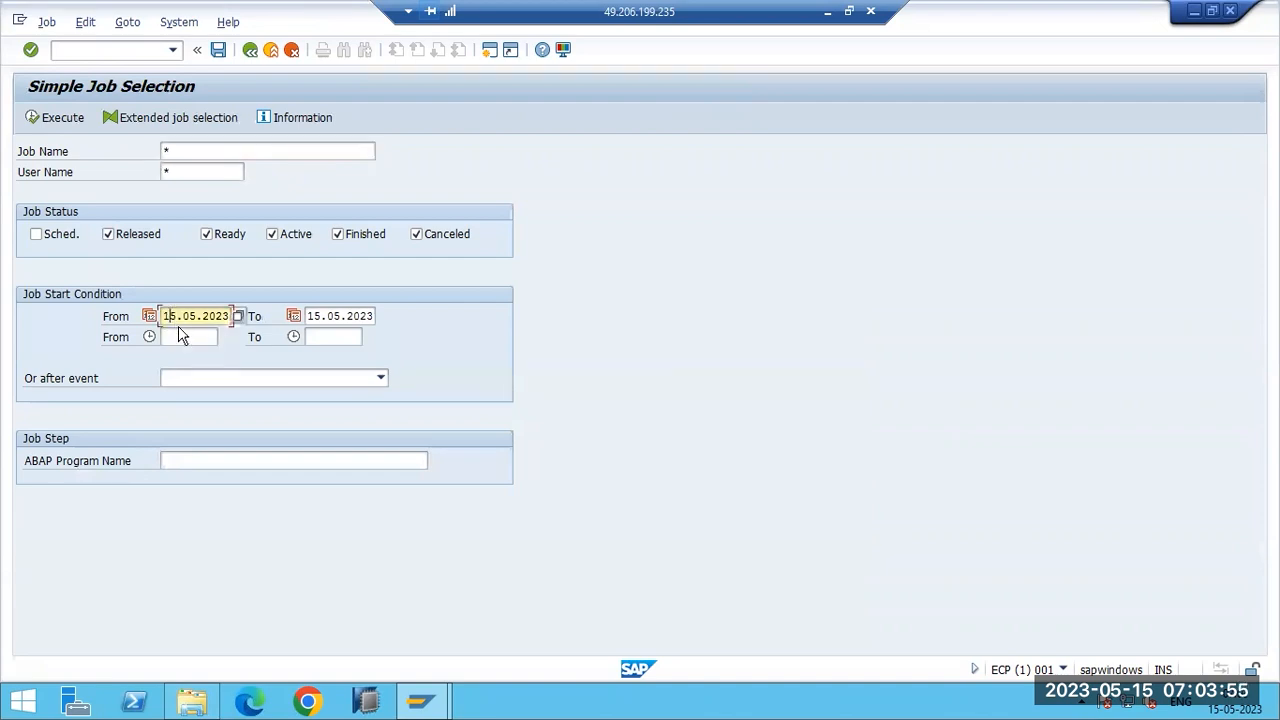
key(Delete)
text(3)
click(54, 124)
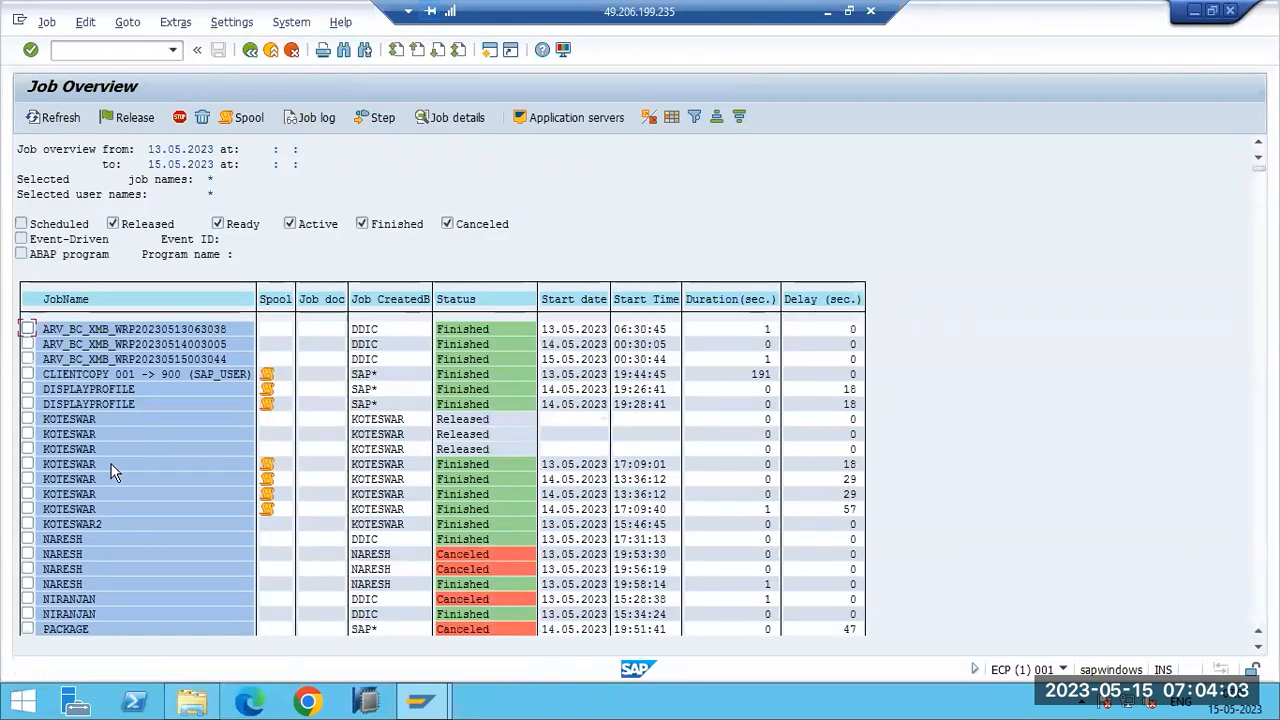
Look through the job overview for the extended date range, then return to the SAP Easy Access screen
scroll(68, 605, down, 3)
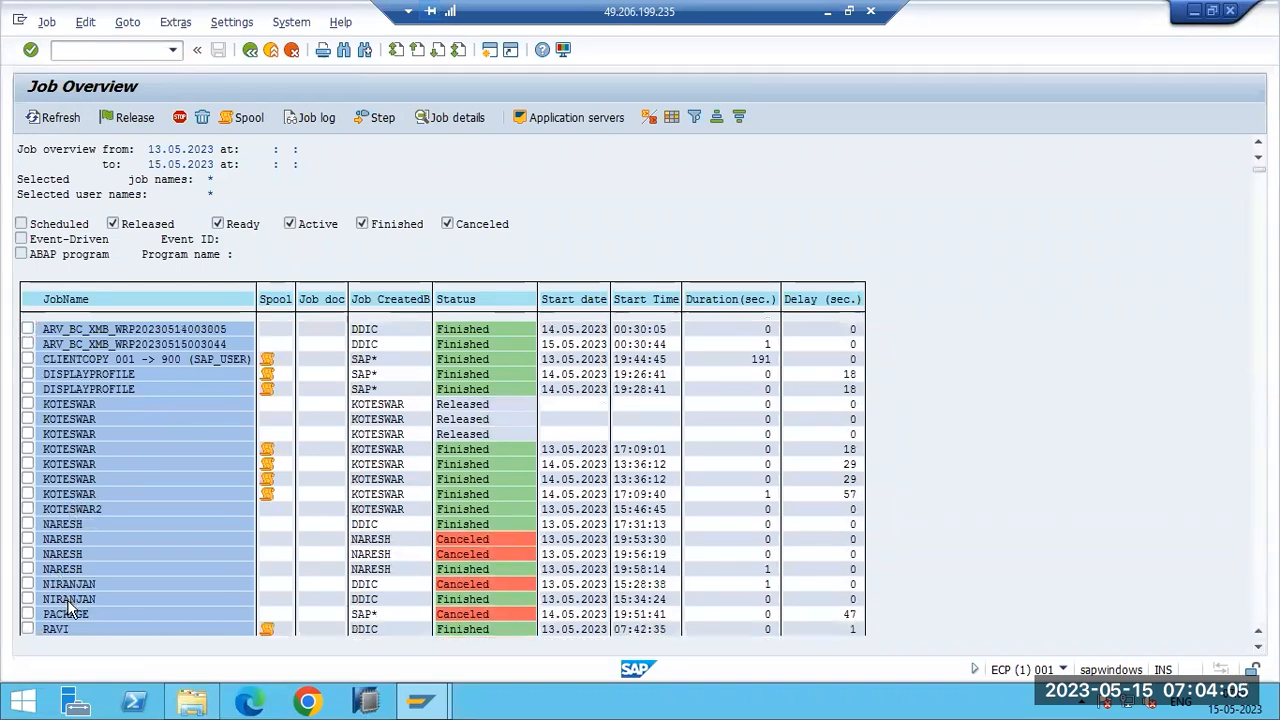
scroll(70, 617, down, 3)
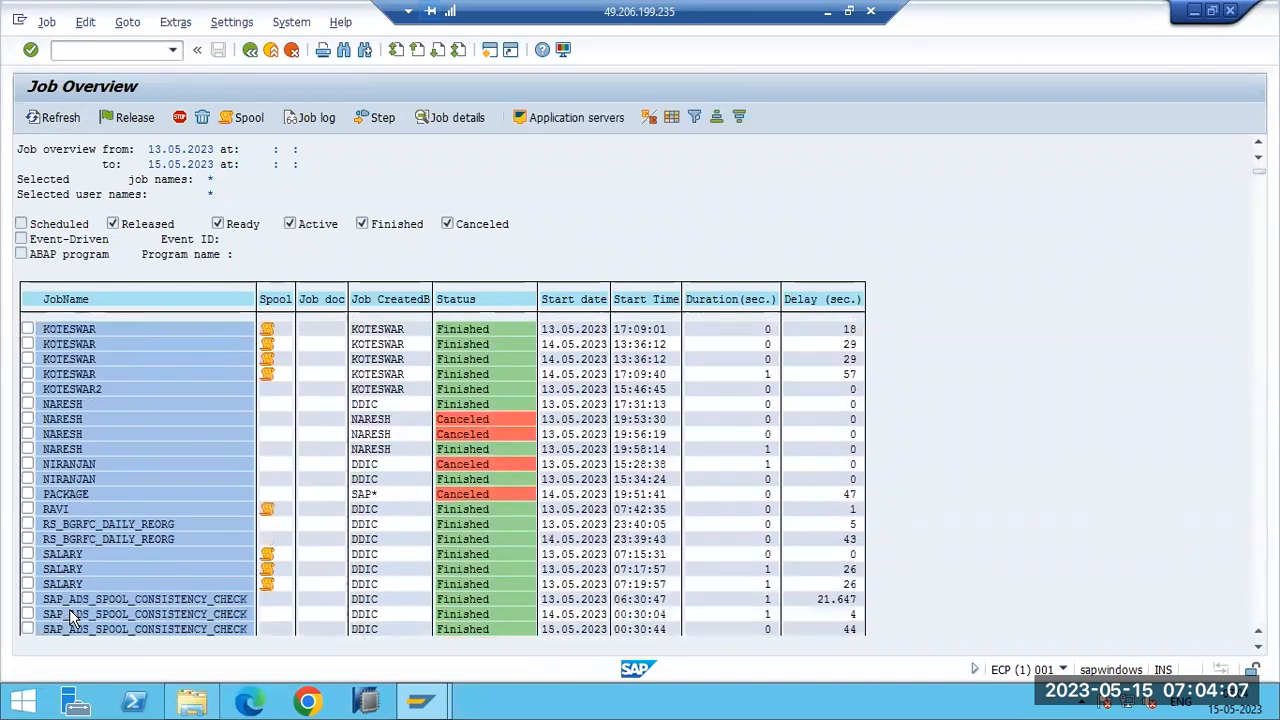
scroll(71, 612, down, 3)
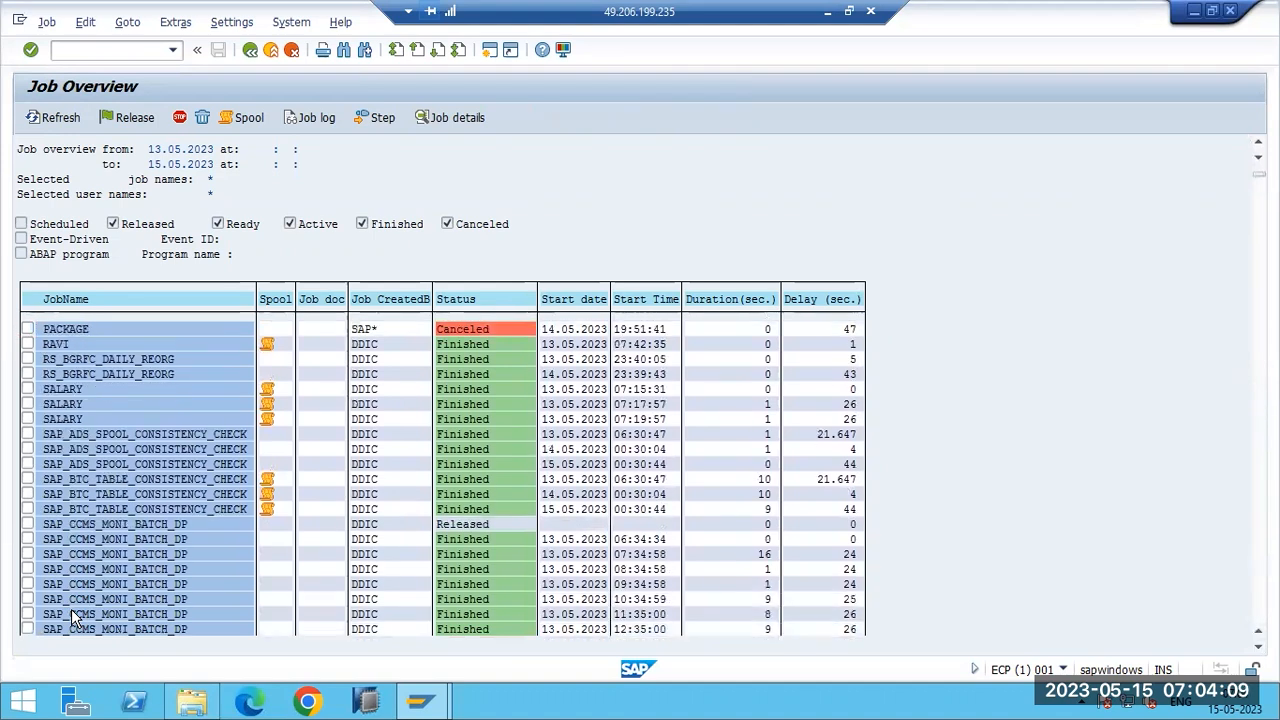
scroll(71, 605, down, 4)
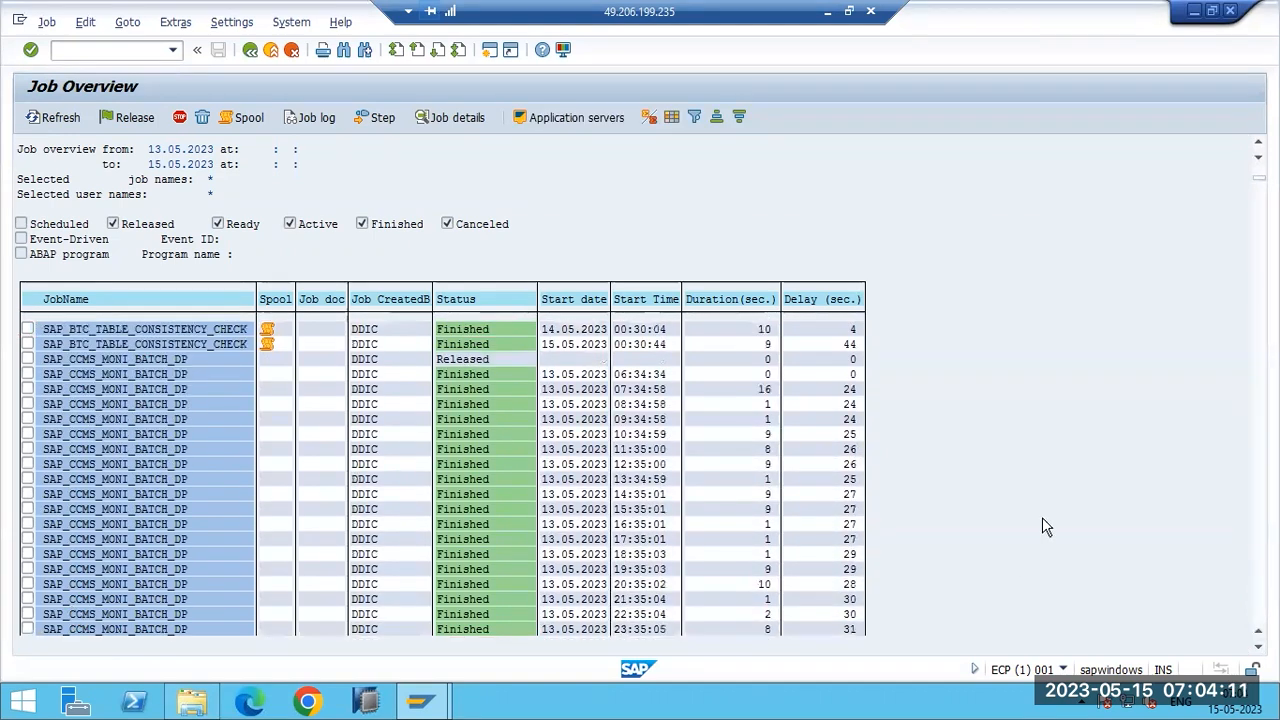
drag(1258, 180, 1258, 250)
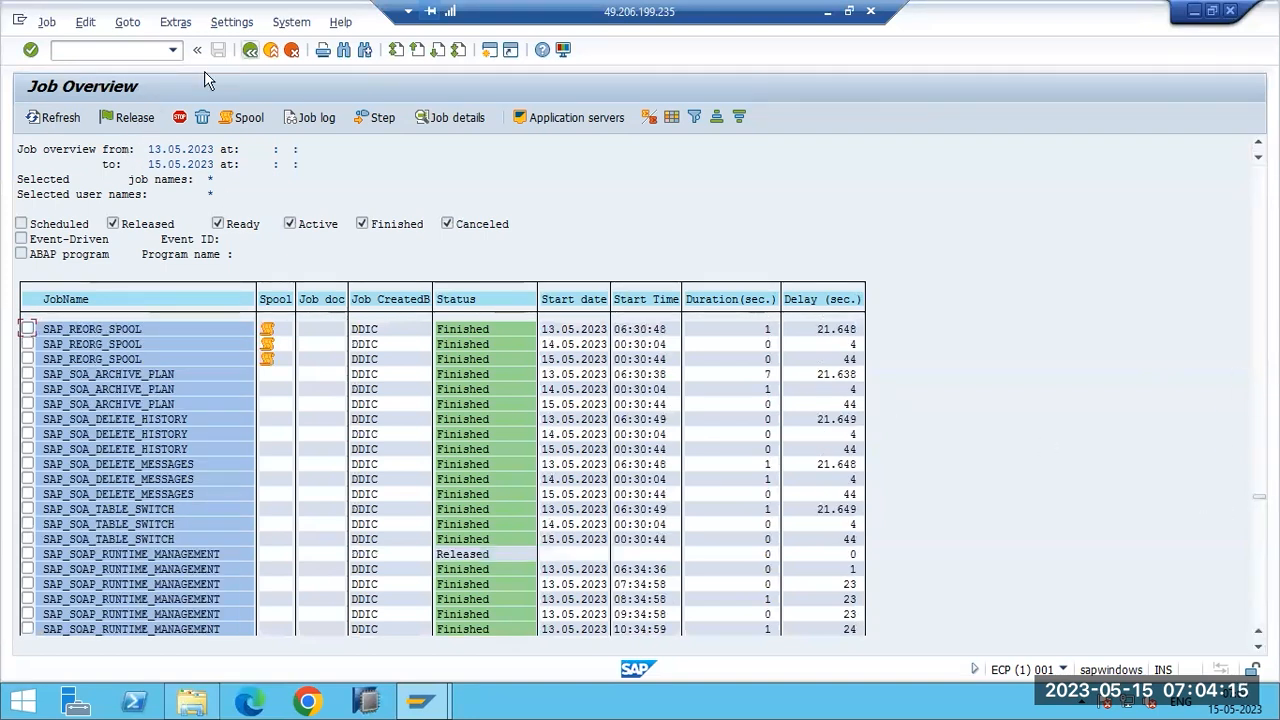
key(F3)
key(F3)
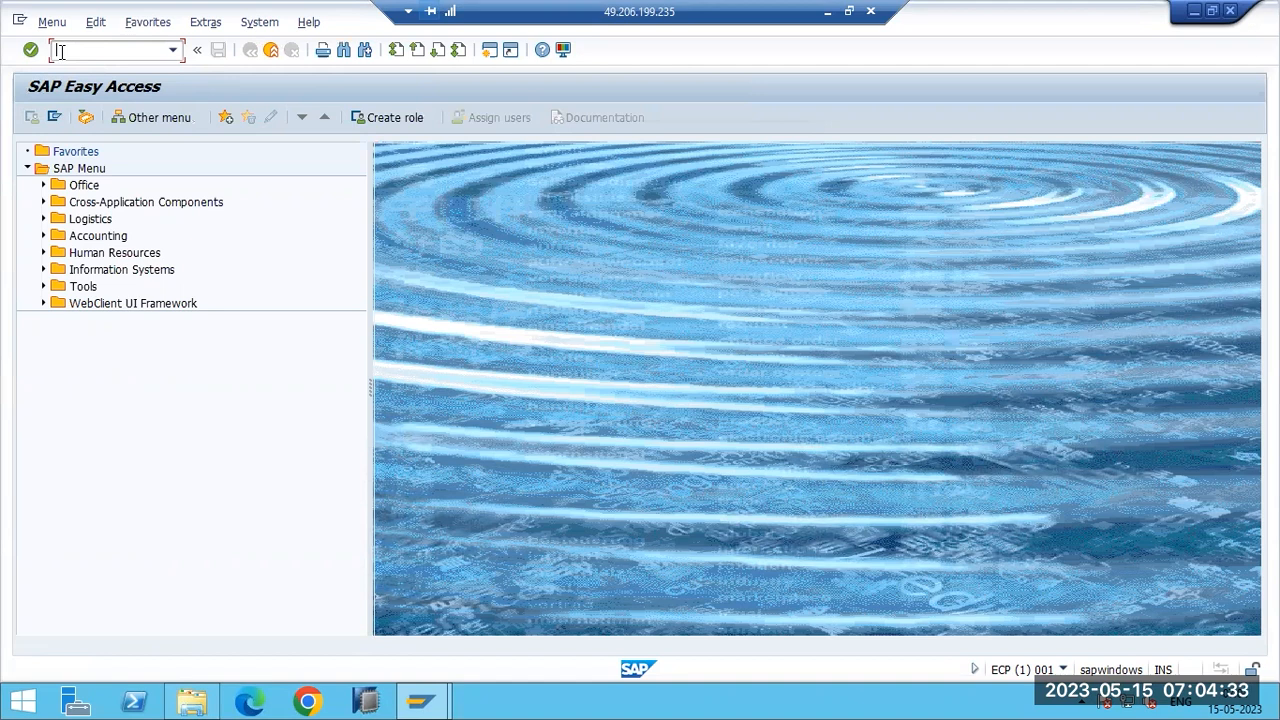
Start transaction SM36 and define a background job named EXAMPLE1, keeping job class C
text(sm36)
key(Return)
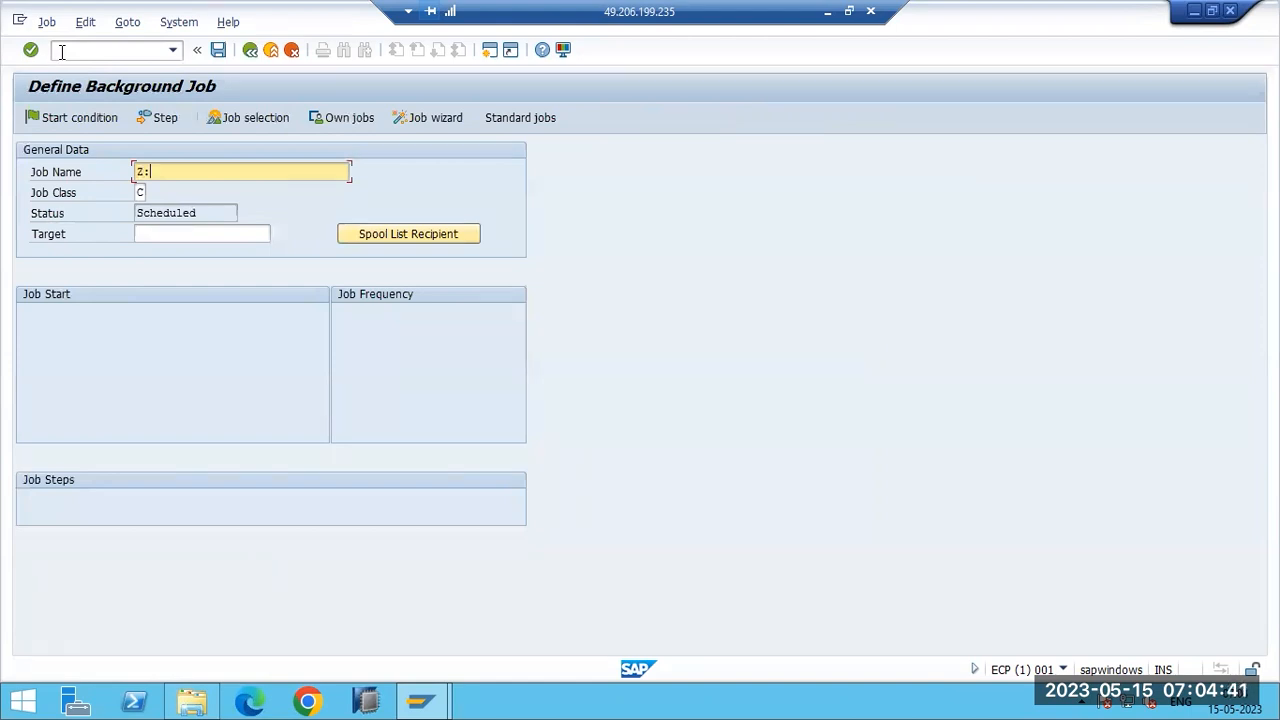
key(BackSpace)
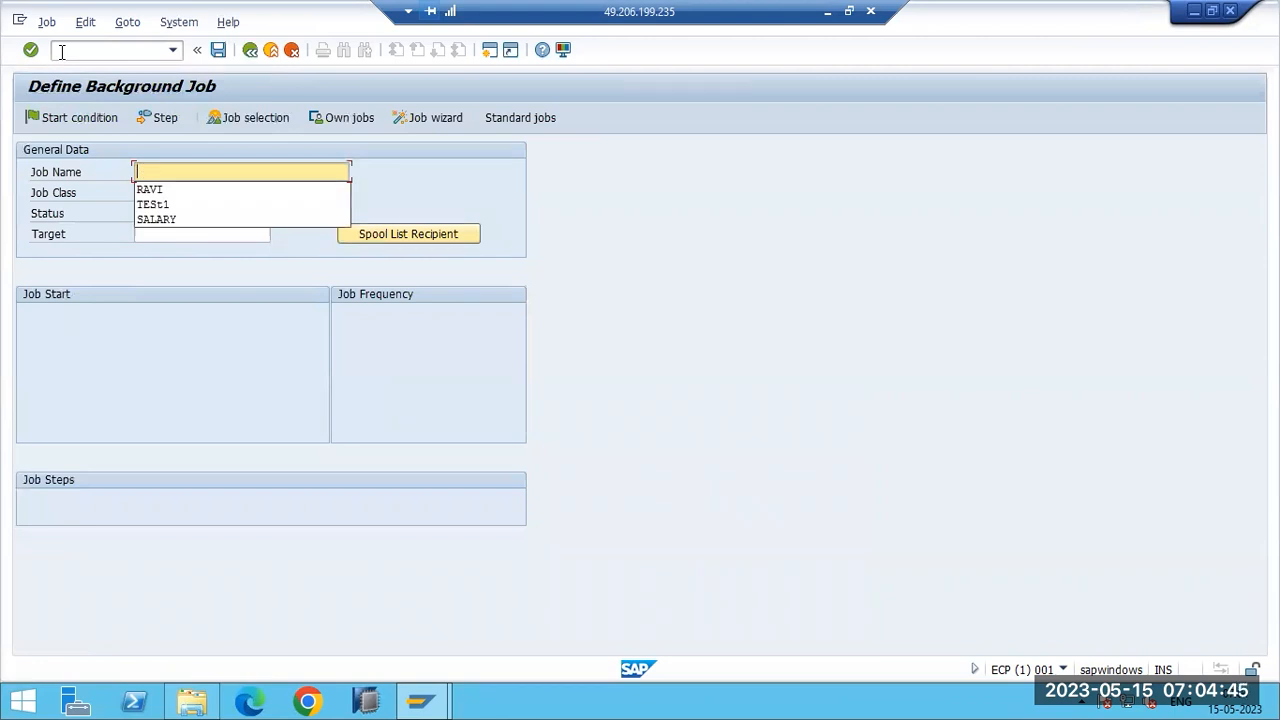
text(EXAMPLE1)
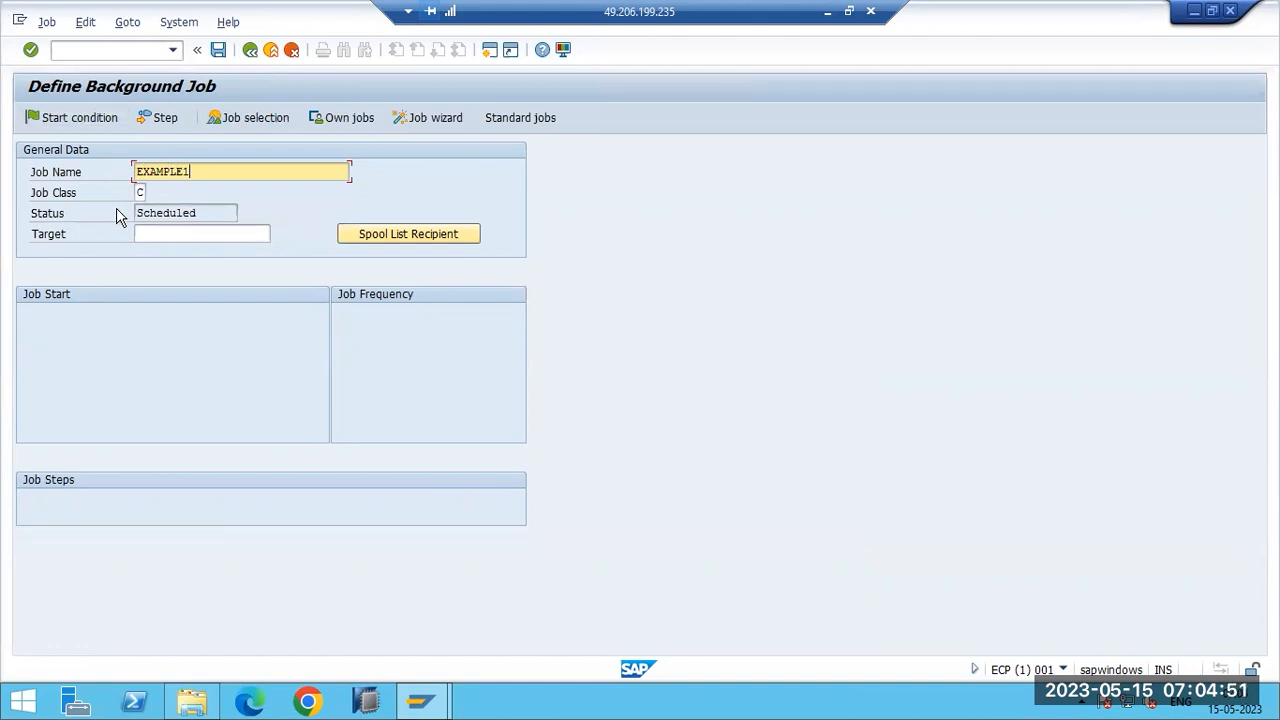
click(145, 192)
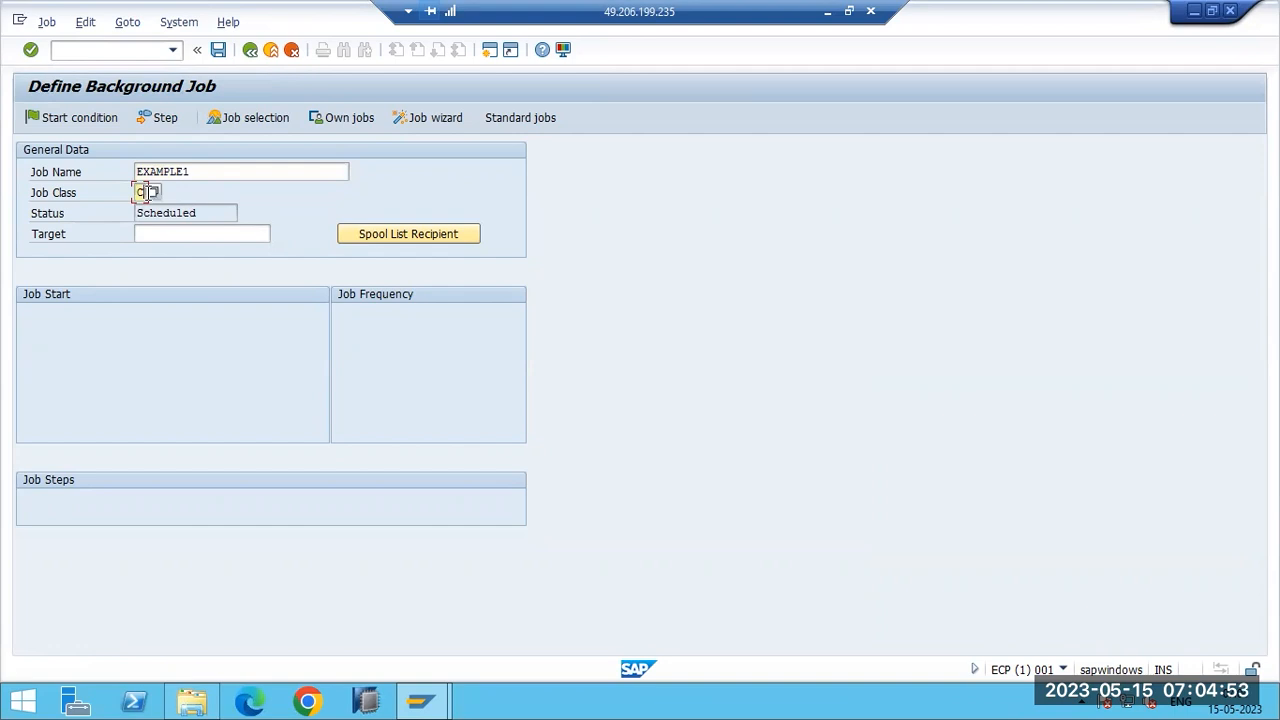
click(156, 106)
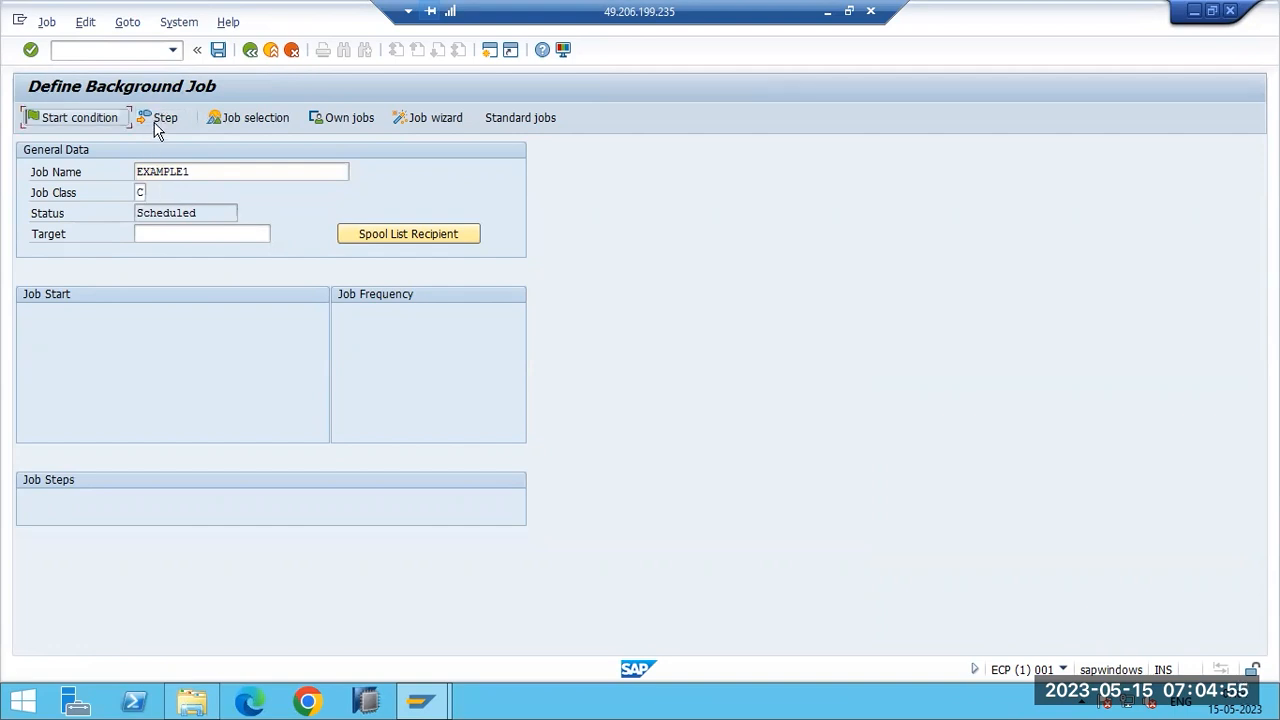
Add a job step running ABAP program RSARFCLD, chosen from a program search for RS*, and save it
click(155, 122)
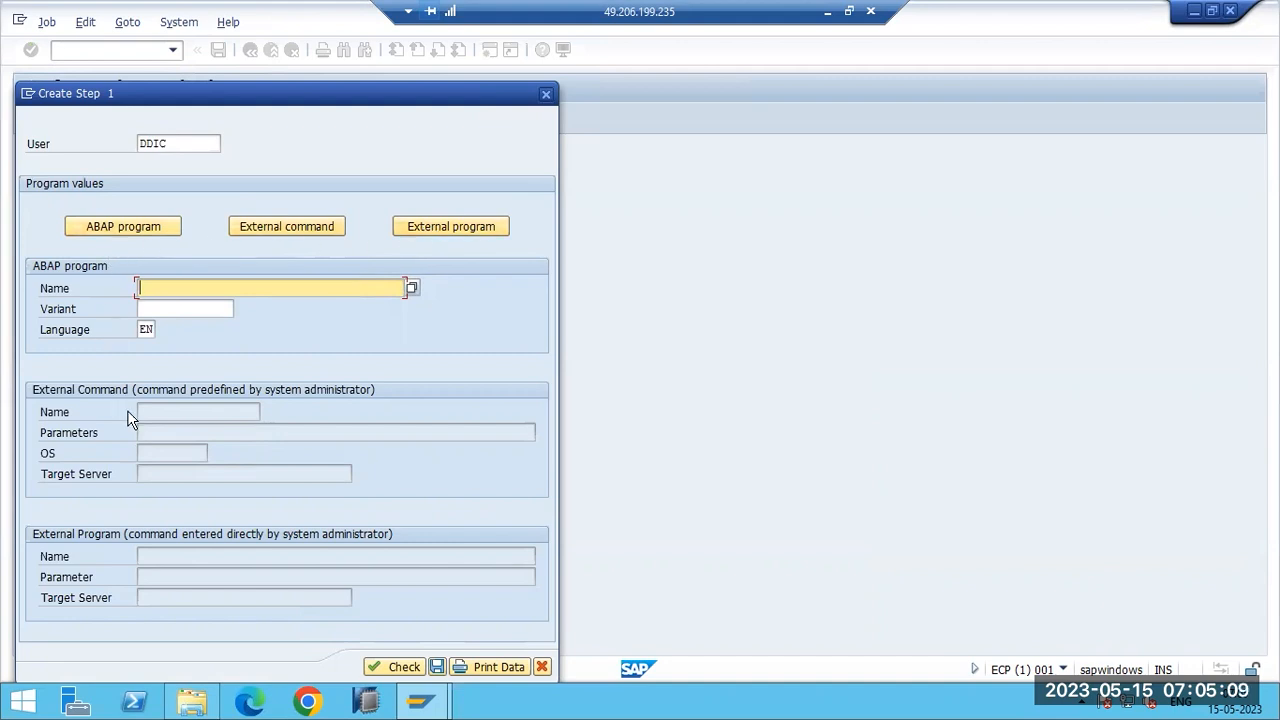
click(153, 308)
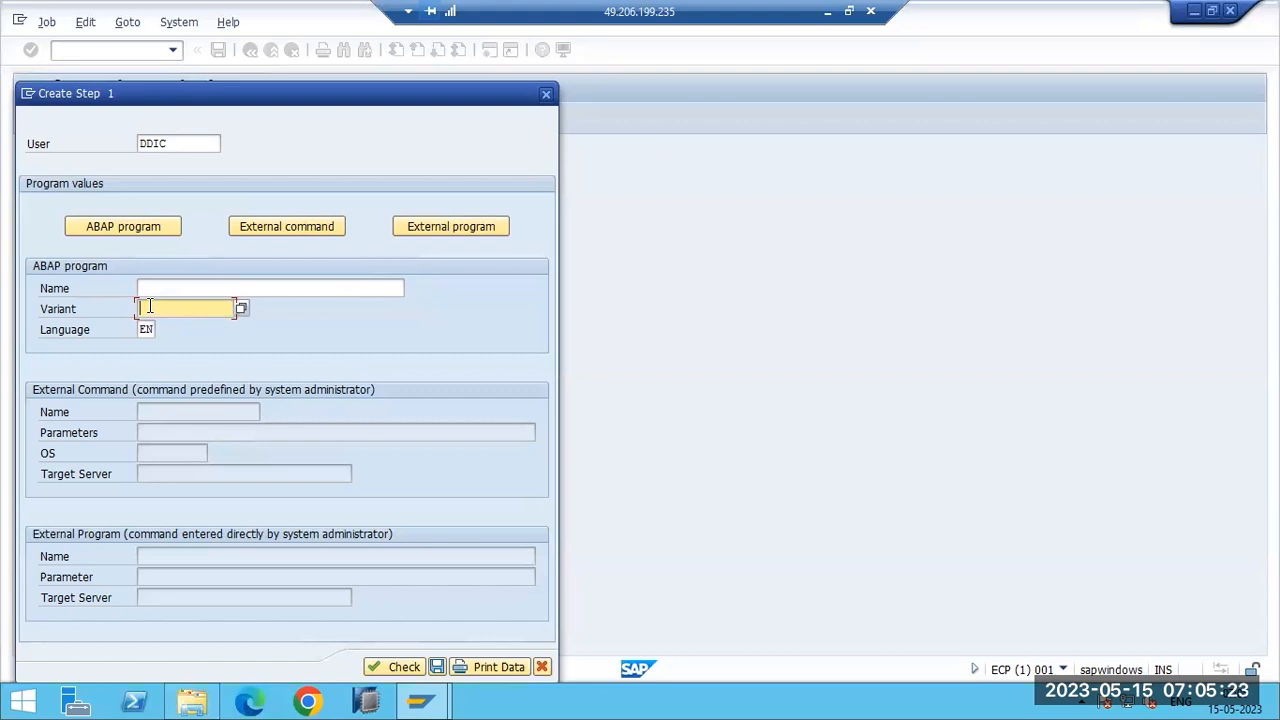
click(158, 285)
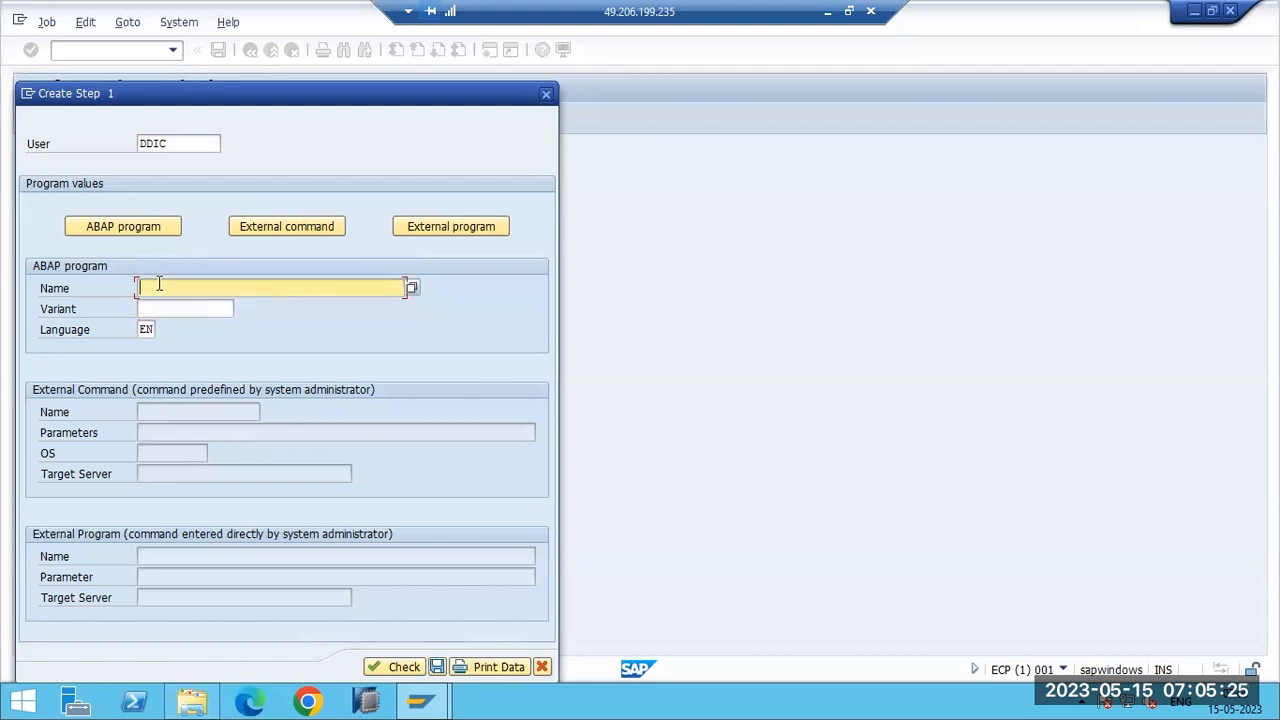
click(412, 289)
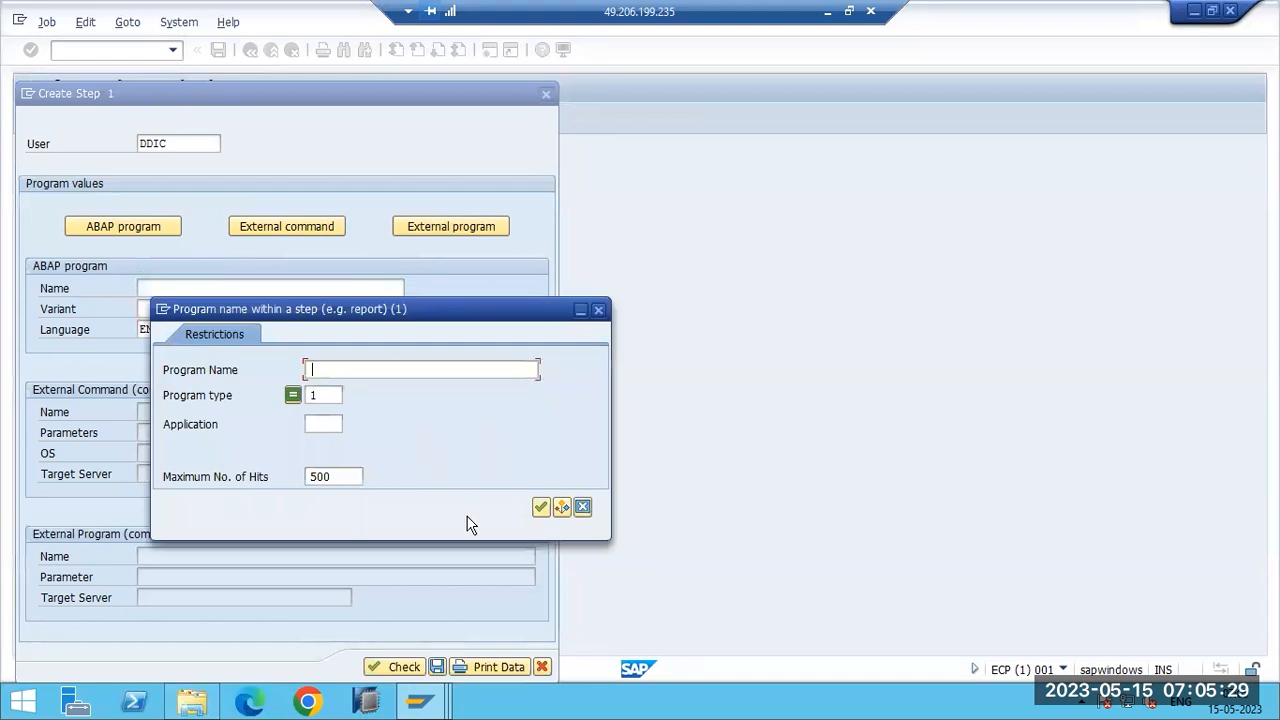
text(RS*)
key(Return)
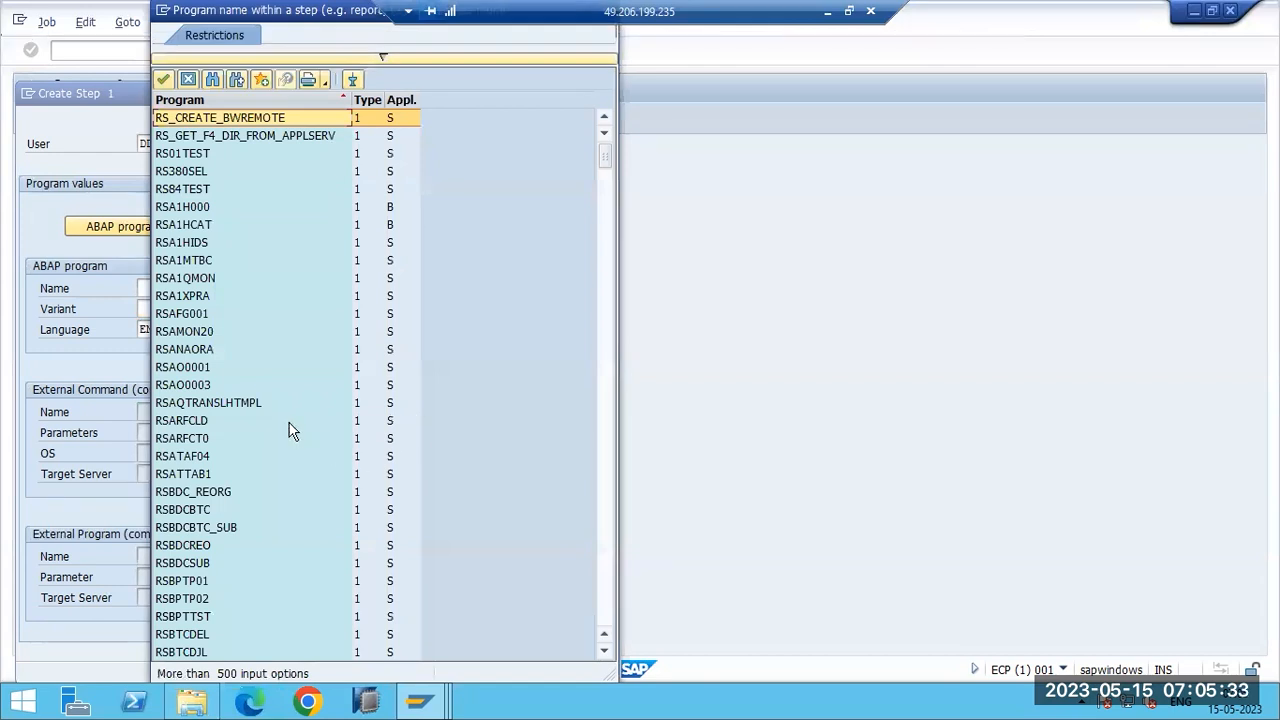
double_click(245, 421)
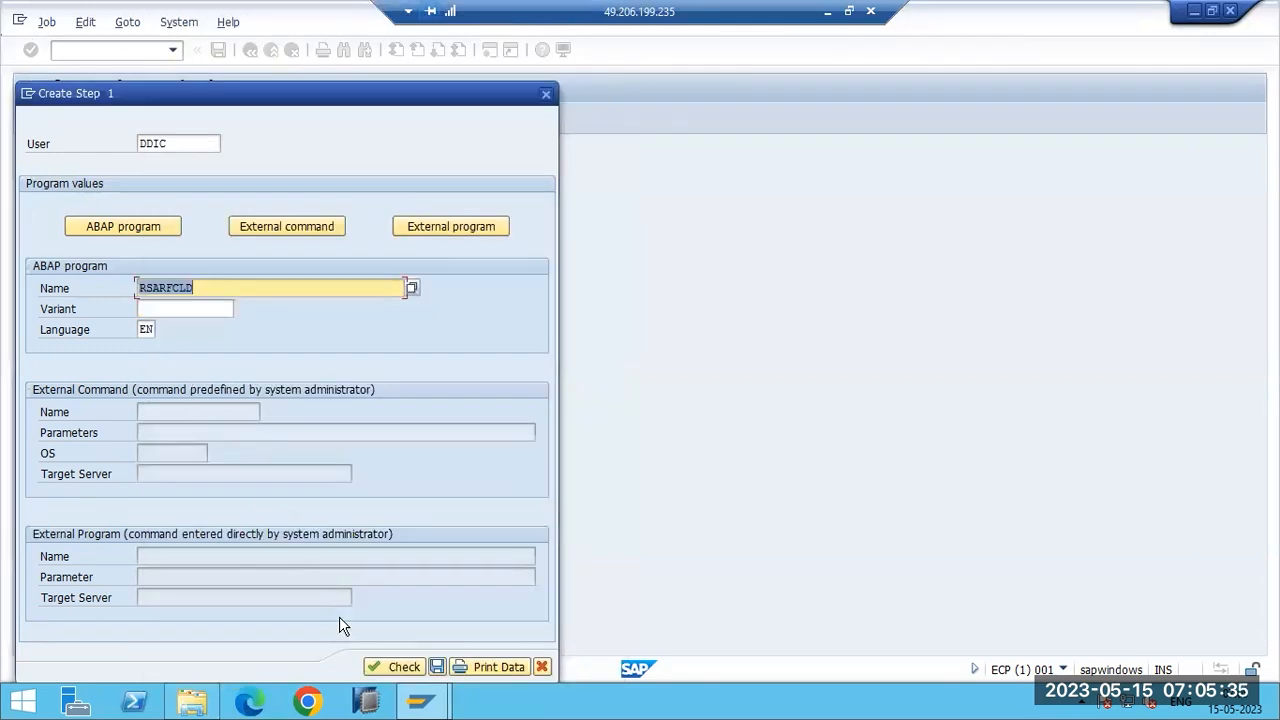
click(437, 668)
key(F3)
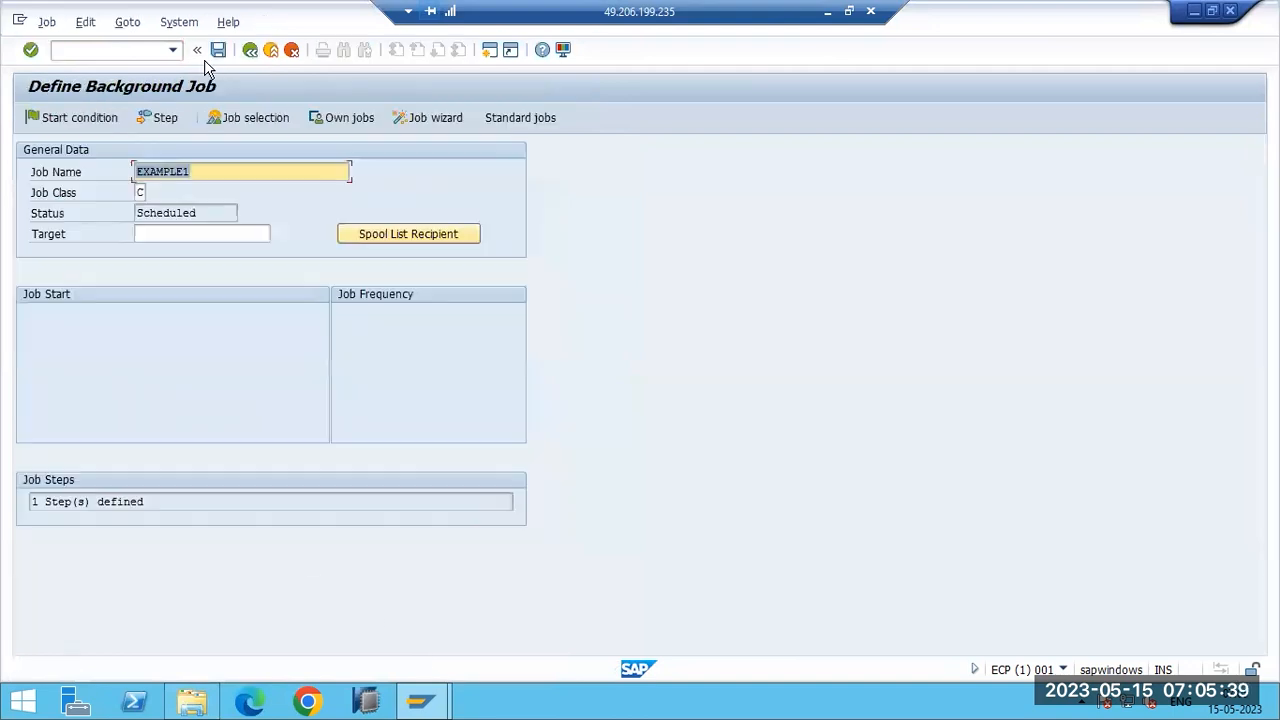
Set the start condition of job EXAMPLE1 to an immediate start and save the job
click(80, 118)
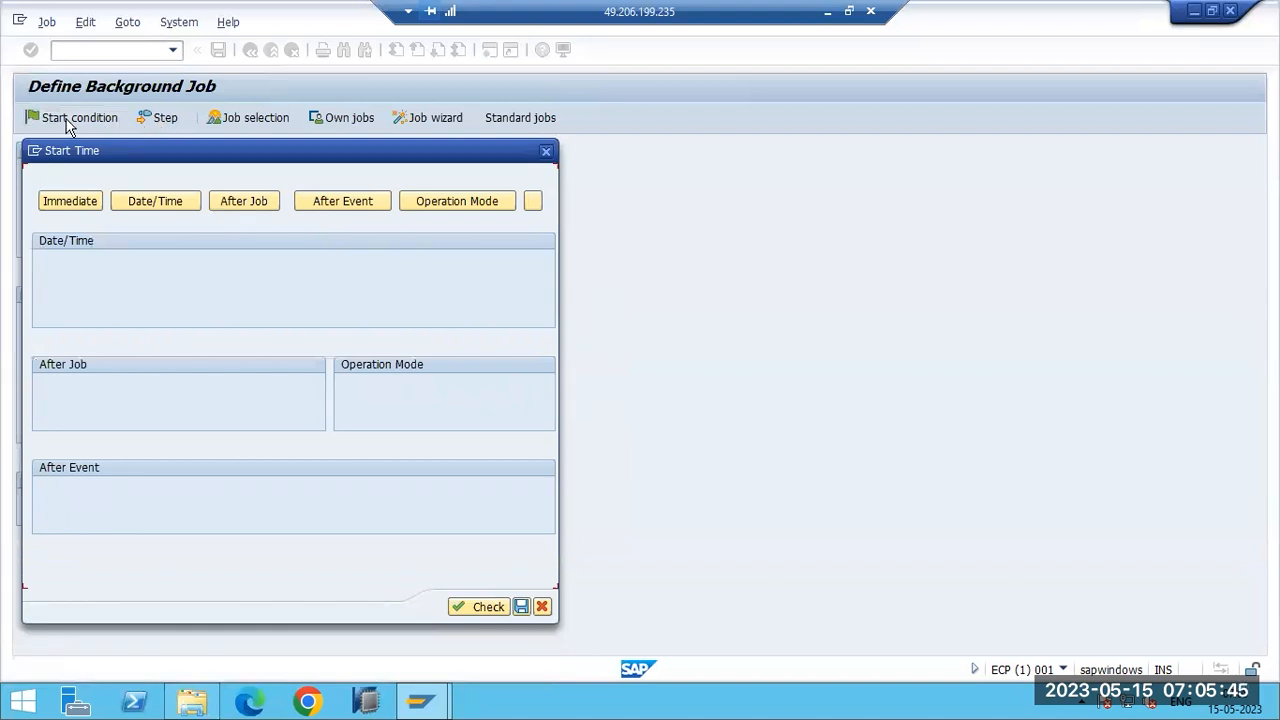
click(135, 200)
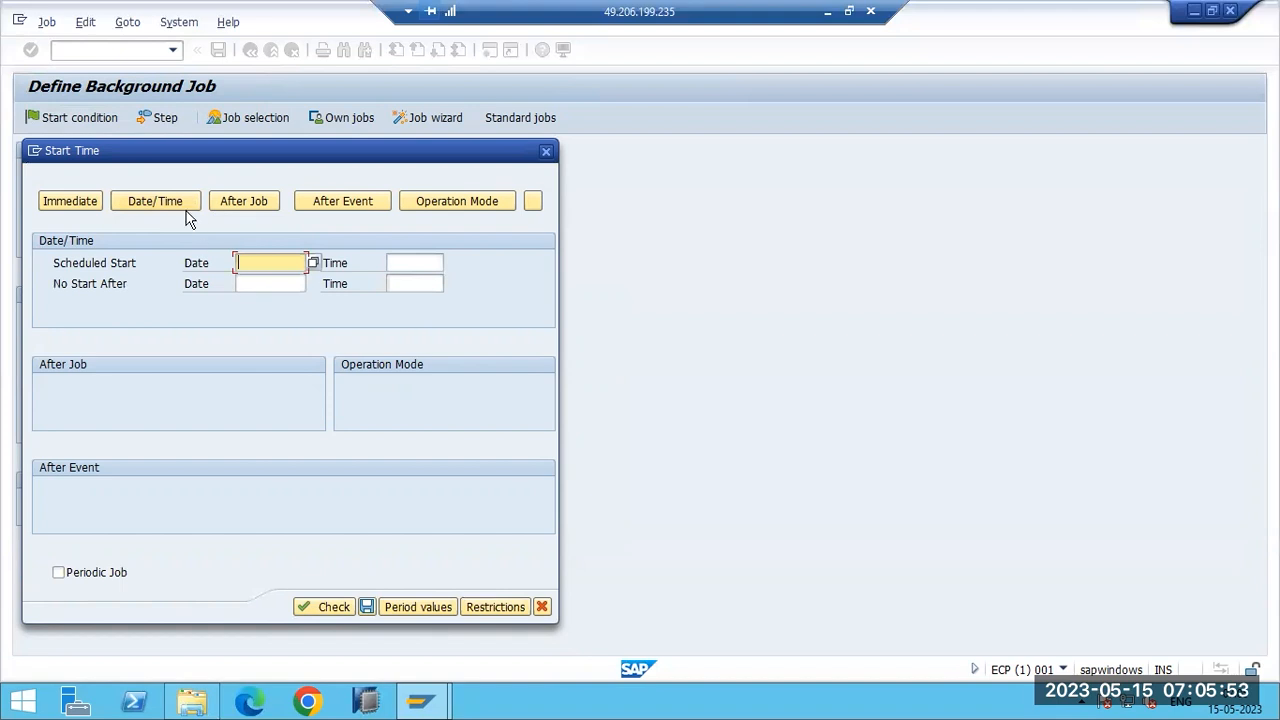
click(101, 200)
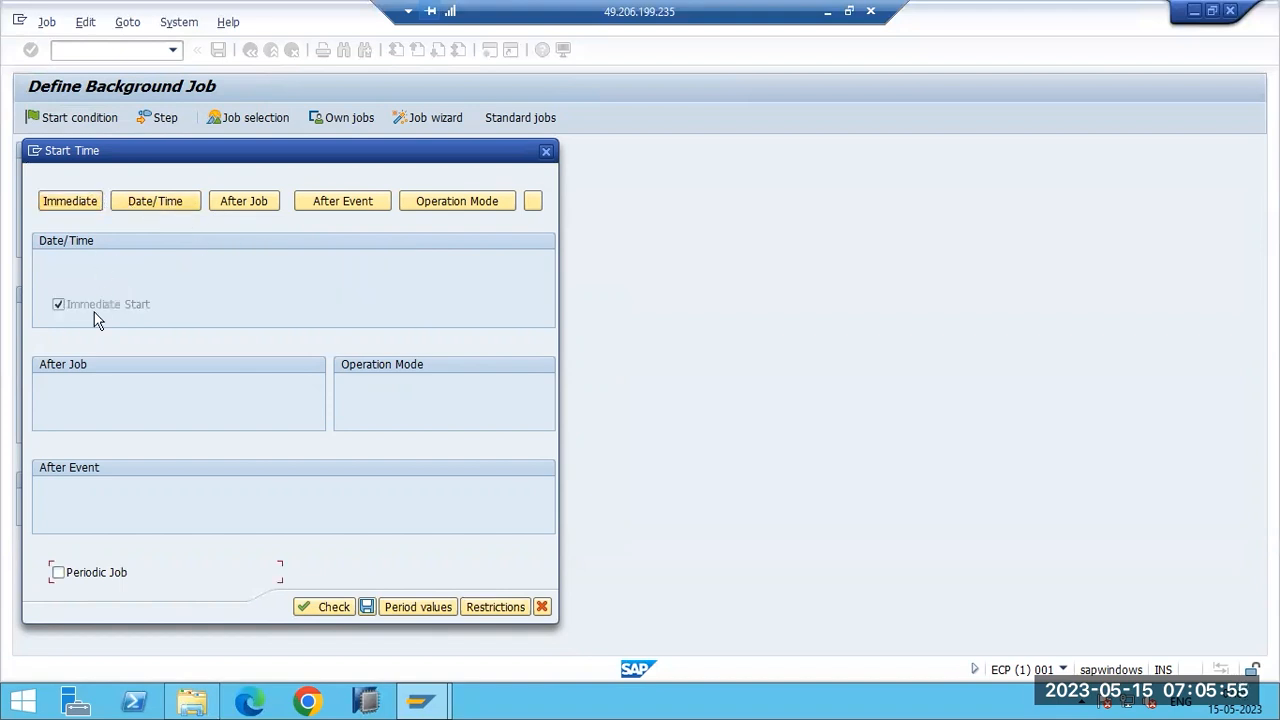
click(367, 607)
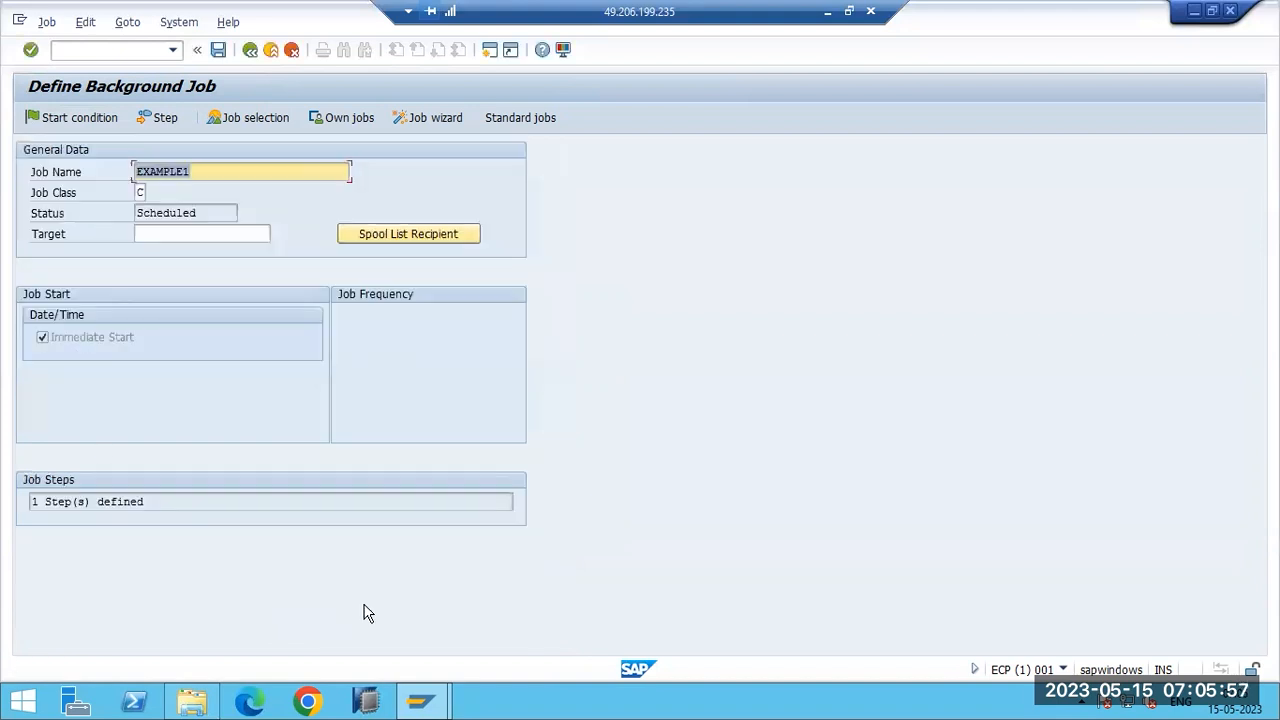
click(208, 60)
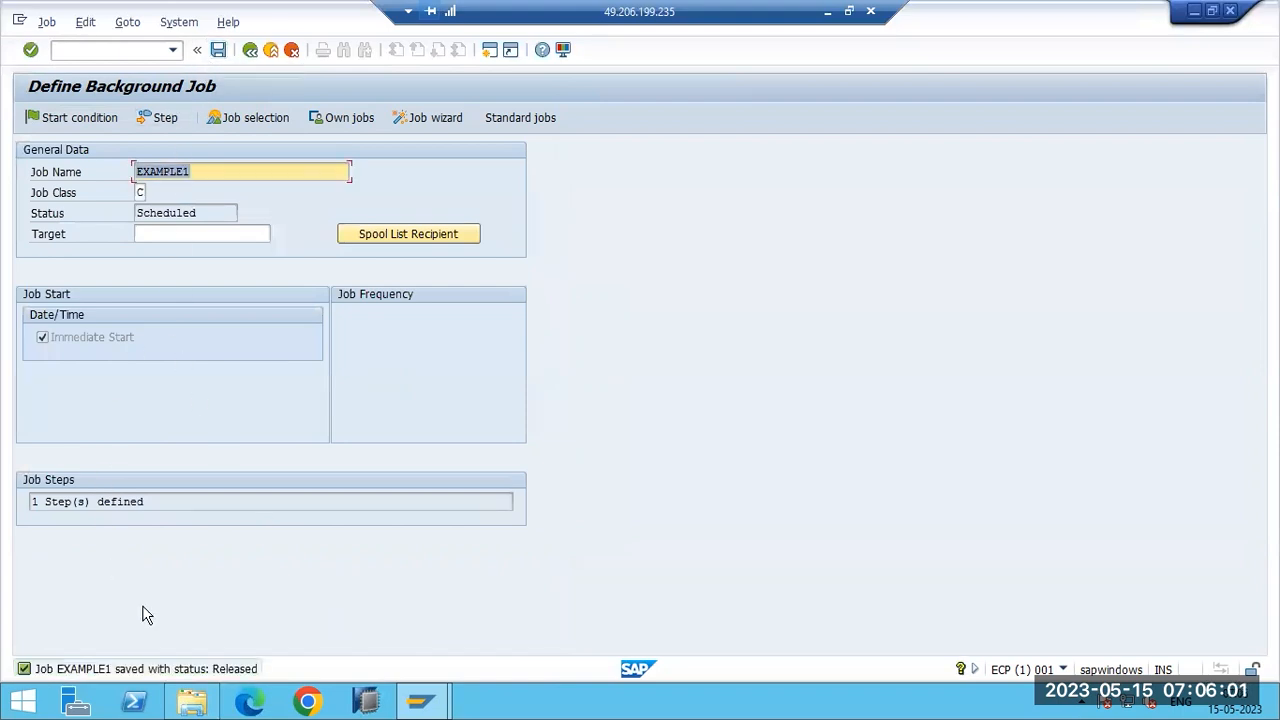
Start transaction SM37 and run the job selection with the default criteria
click(74, 50)
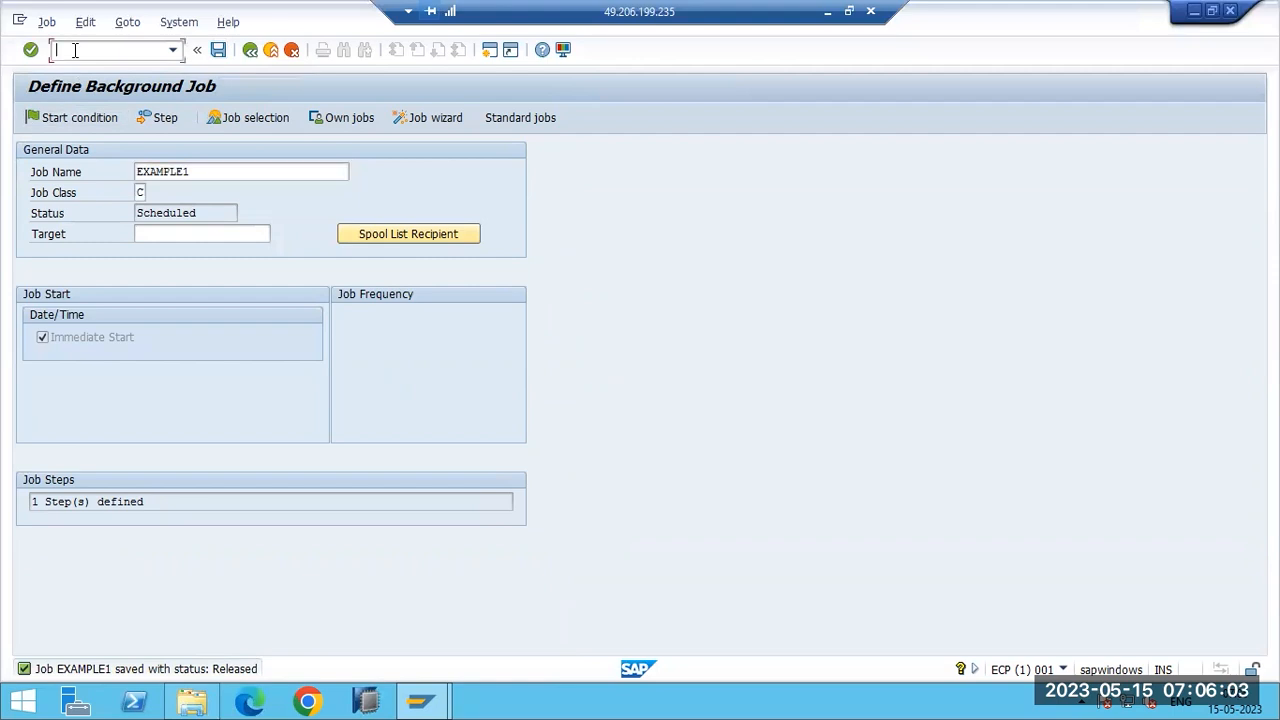
text(/nsm37)
key(Return)
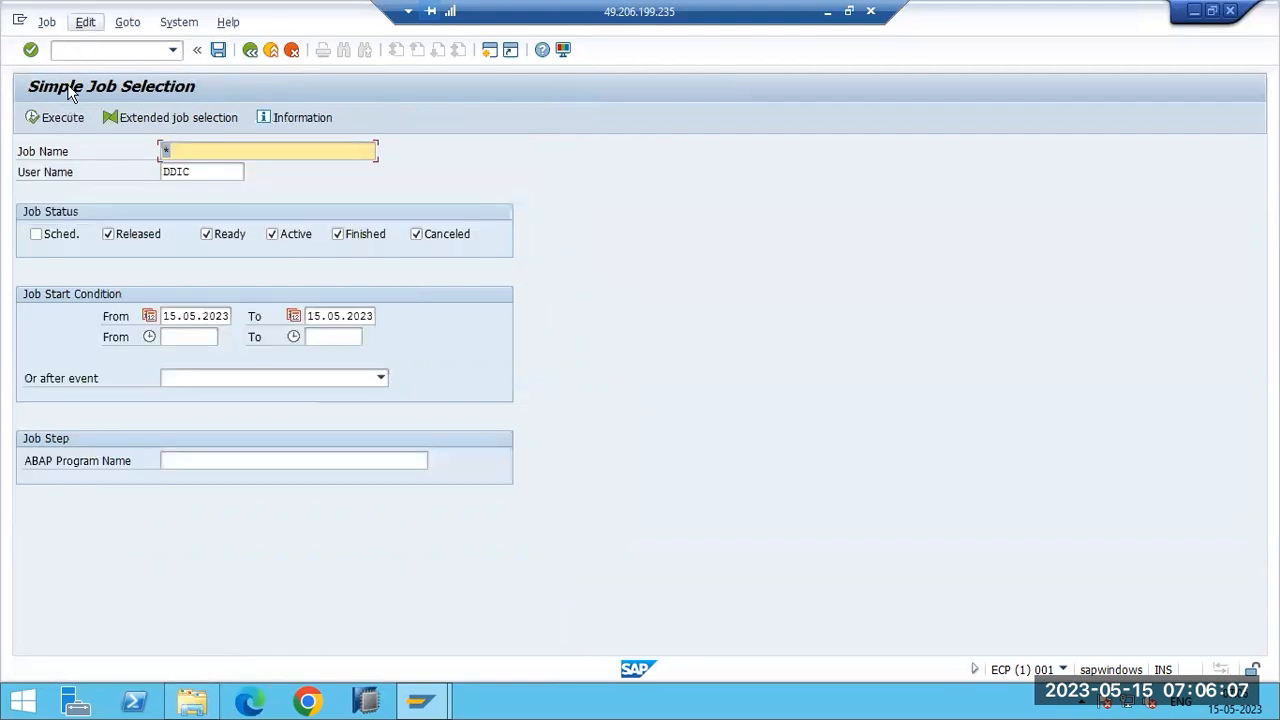
click(54, 120)
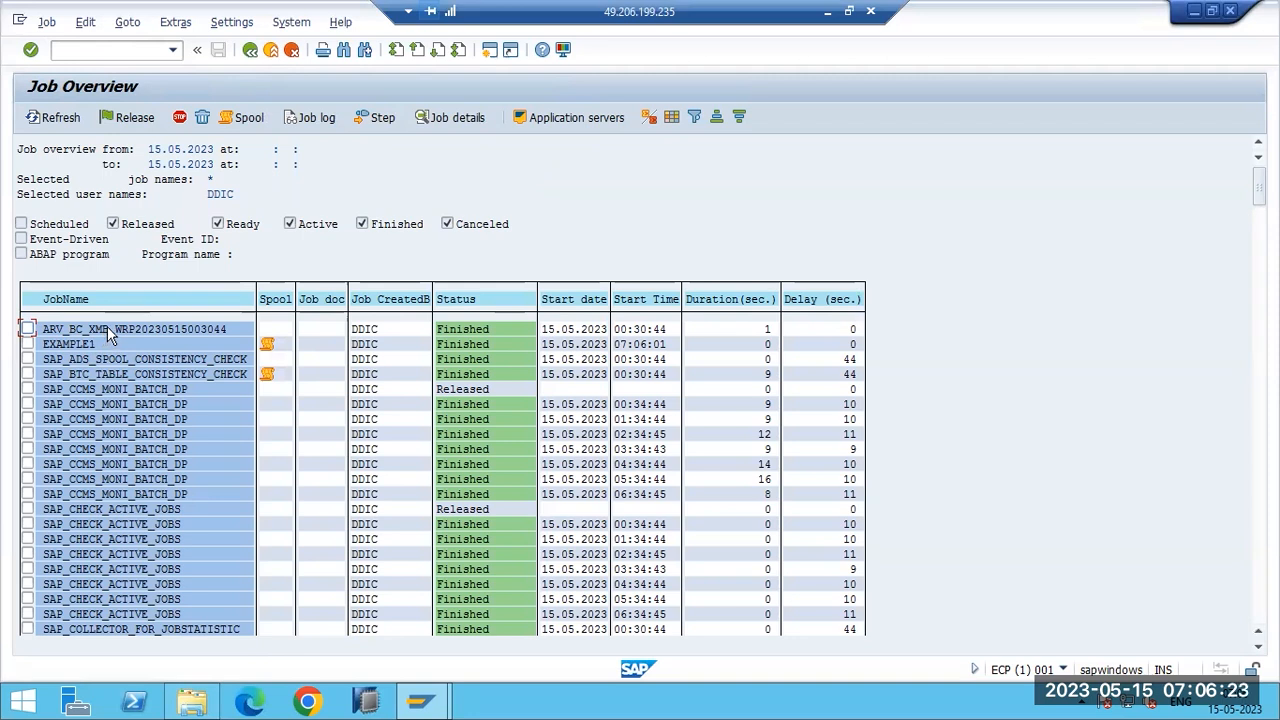
Examine the job overview for EXAMPLE1 and the other jobs, checking their status, start time, duration and delay
scroll(684, 352, down, 1)
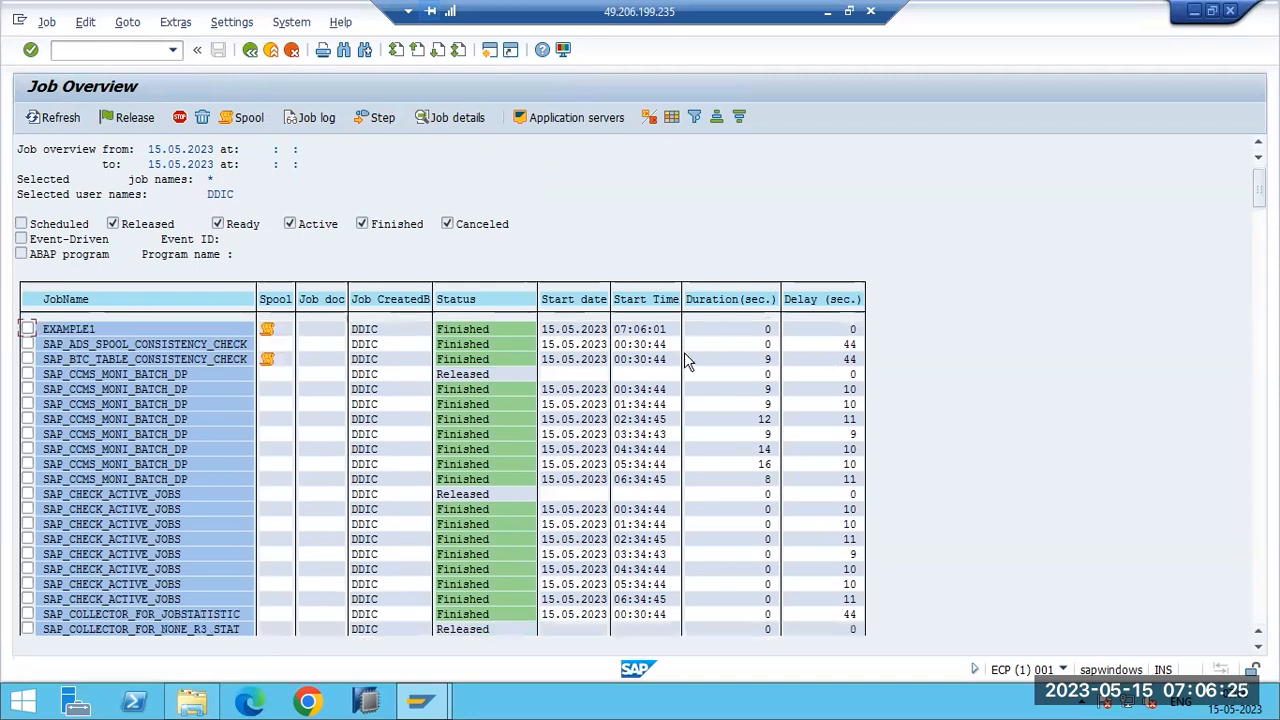
scroll(262, 450, down, 7)
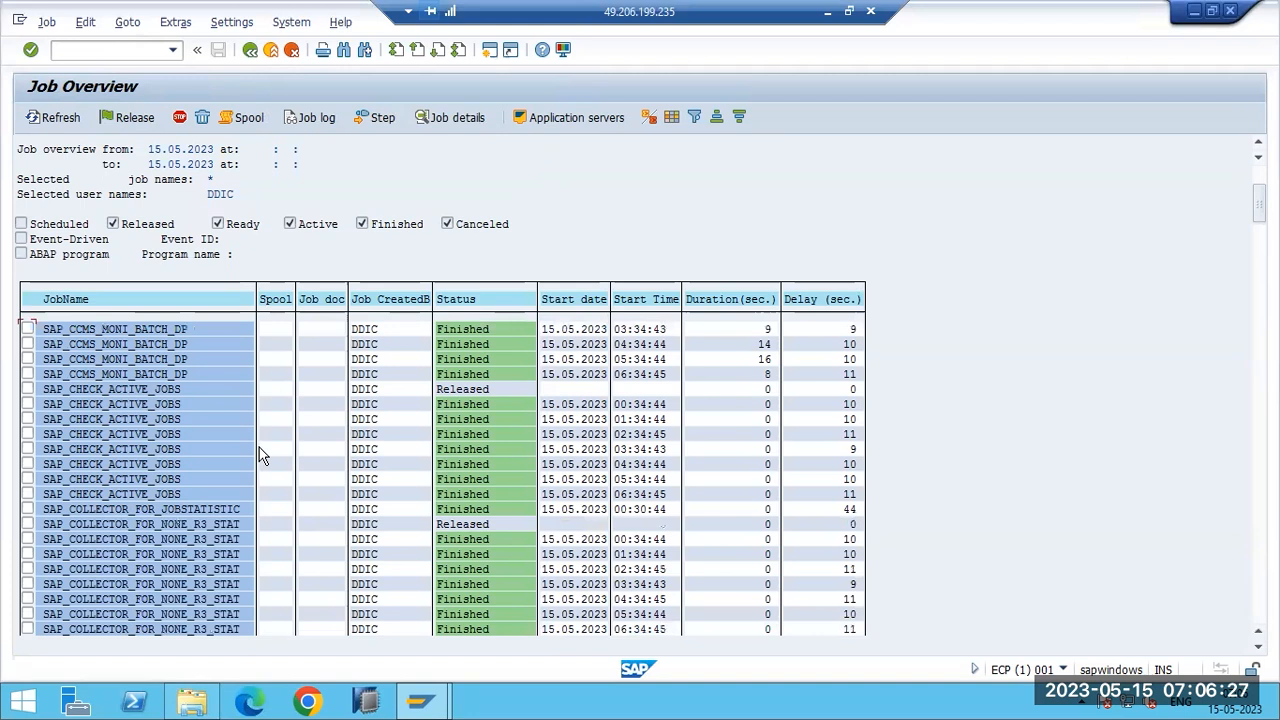
scroll(259, 455, down, 6)
scroll(258, 455, down, 5)
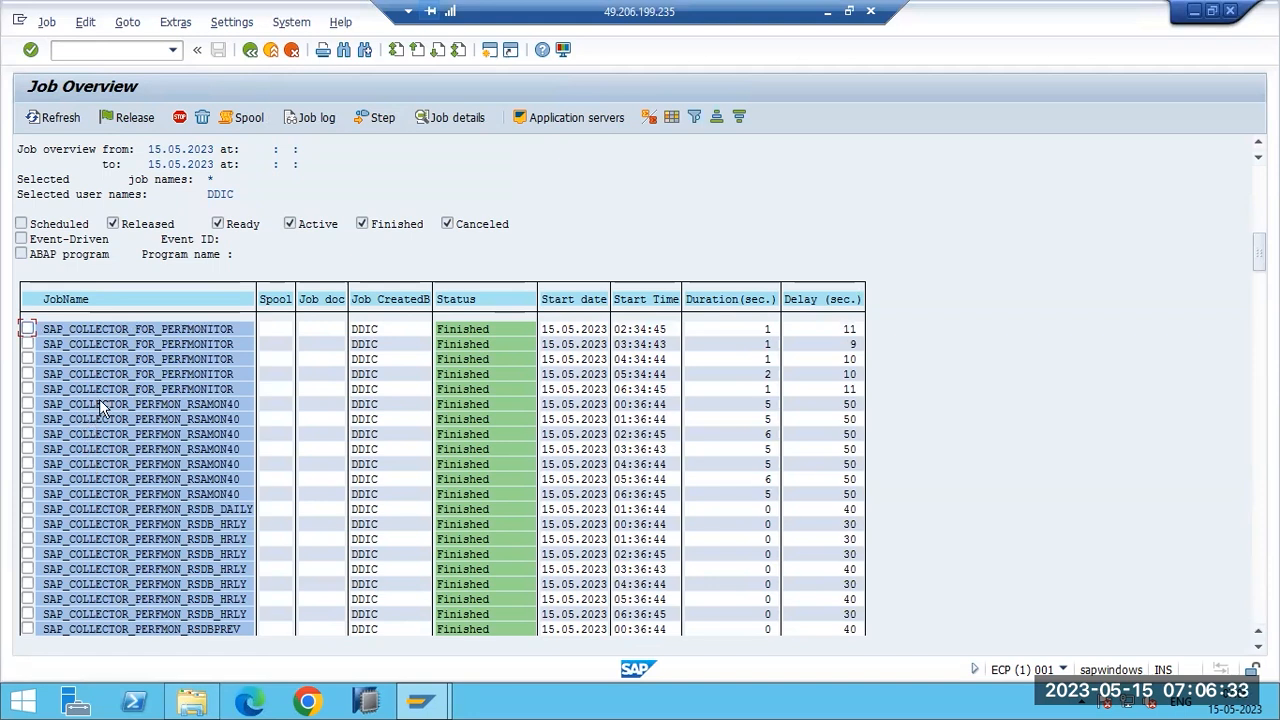
scroll(100, 402, down, 2)
scroll(100, 410, down, 5)
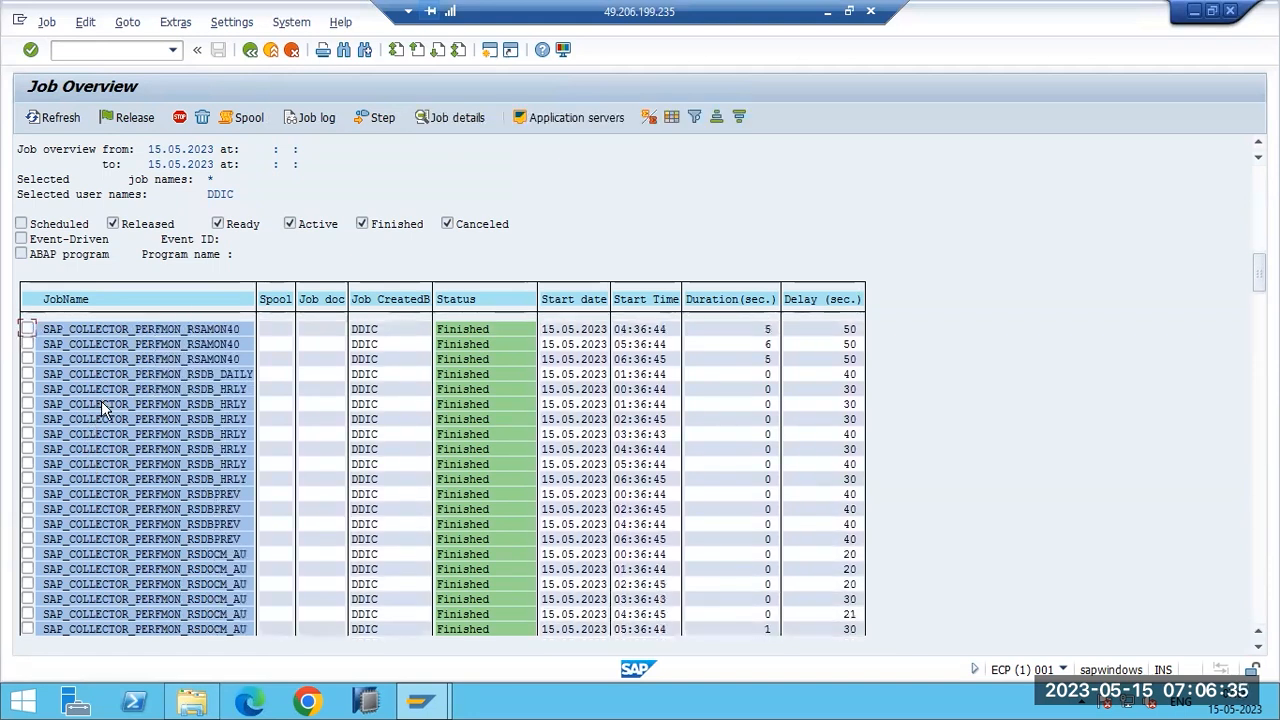
scroll(100, 410, down, 5)
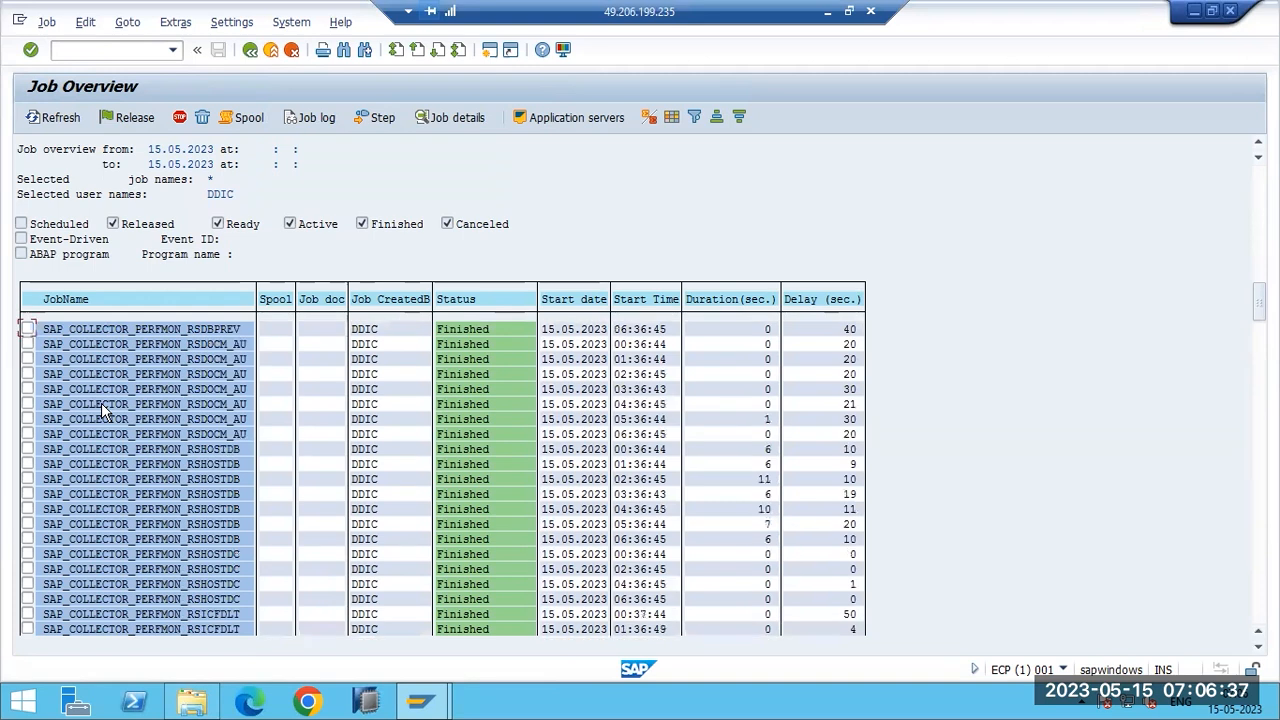
scroll(100, 410, down, 4)
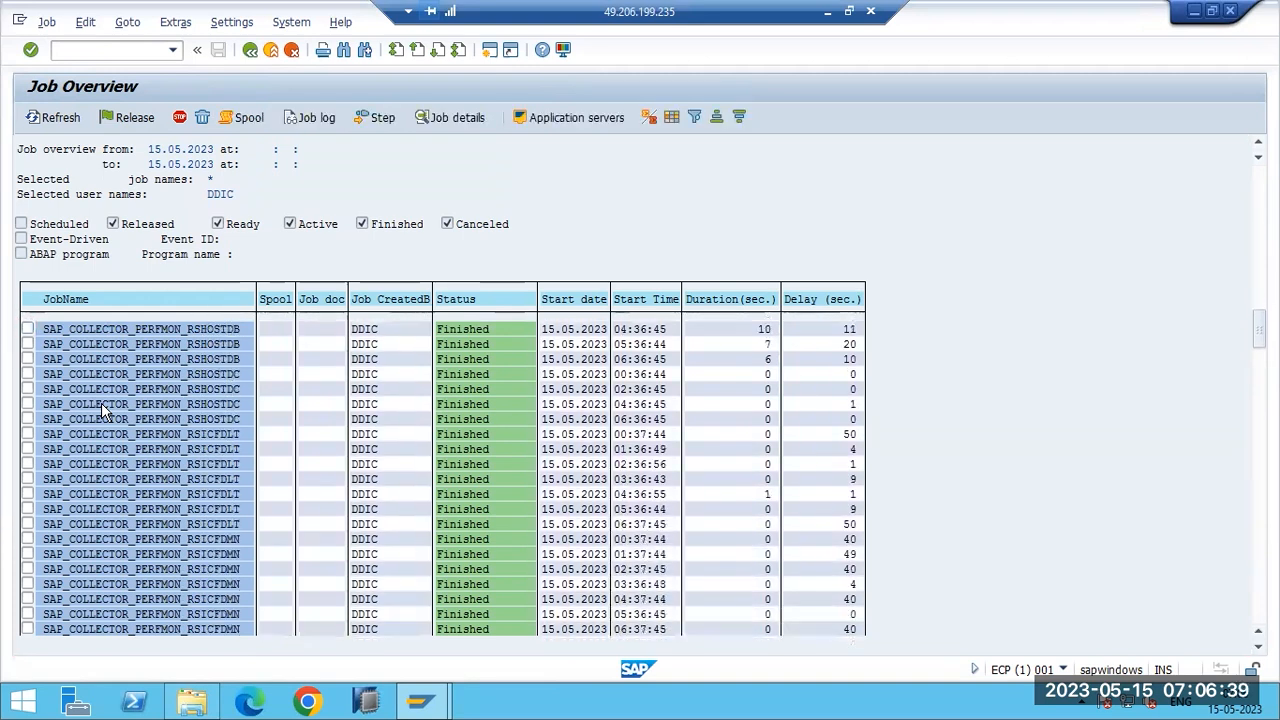
scroll(100, 410, down, 2)
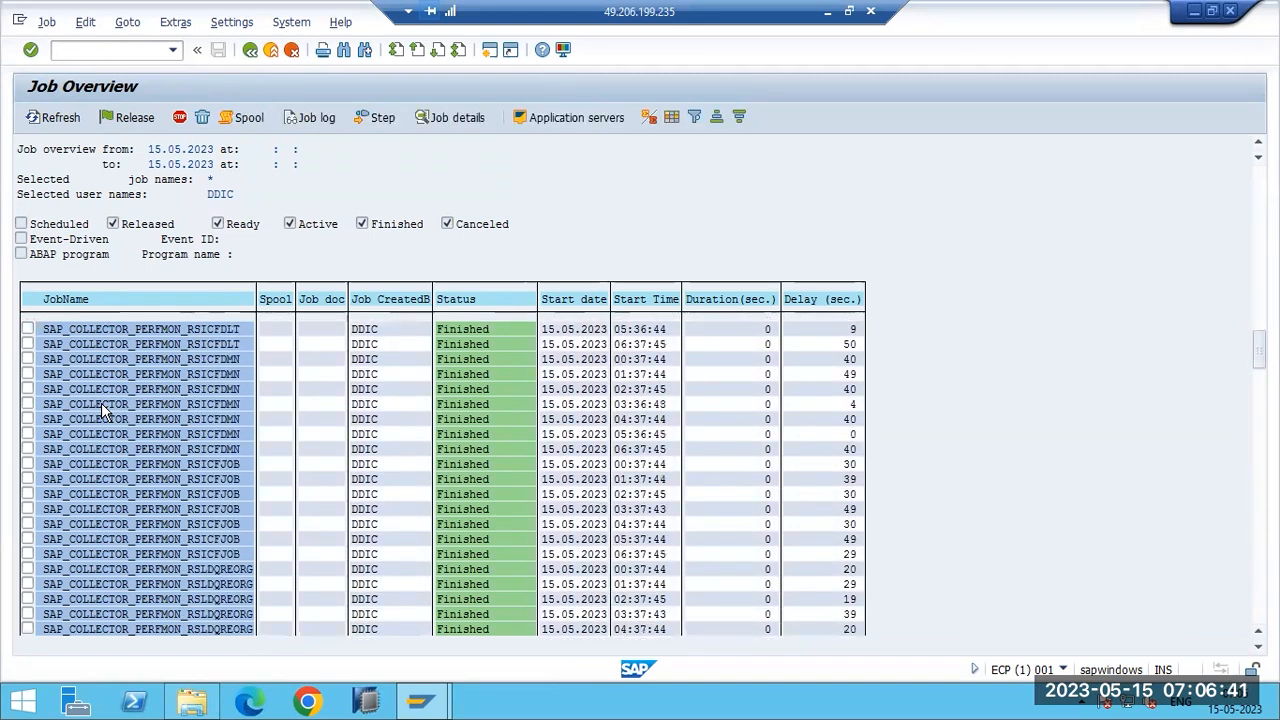
Return to the SAP Easy Access screen and minimize the remote session to switch to Paint
key(F3)
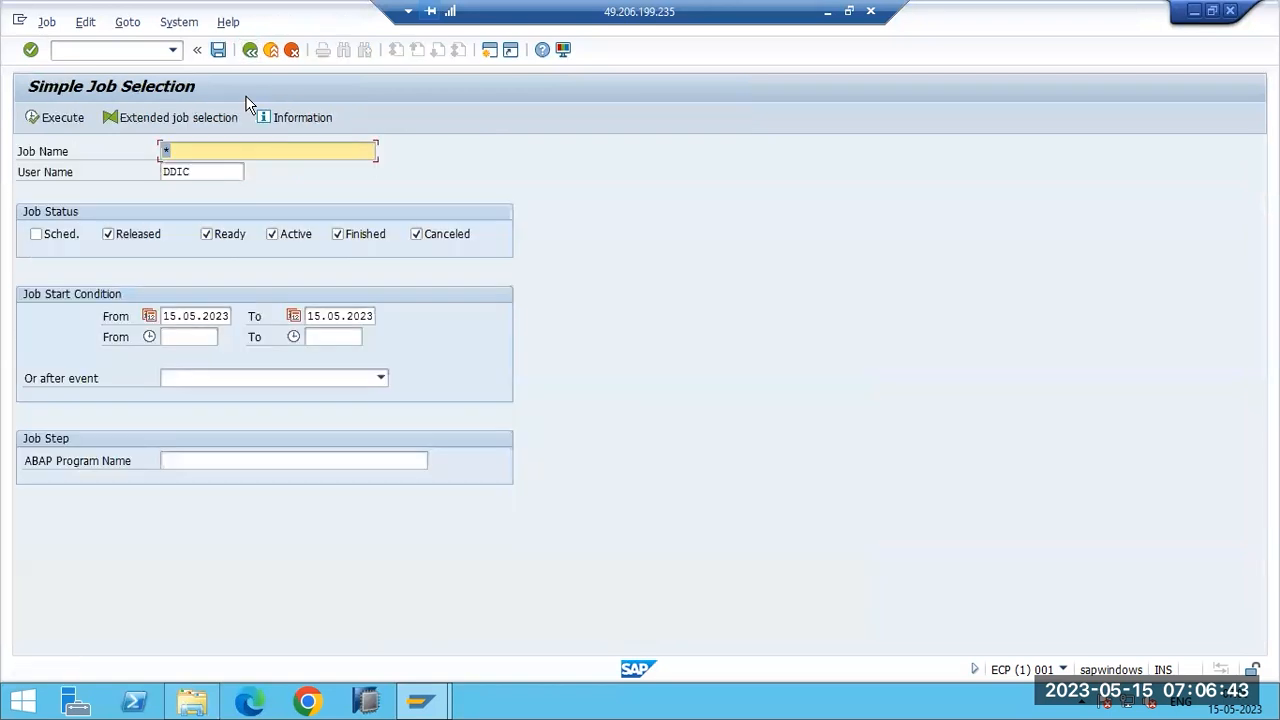
key(F3)
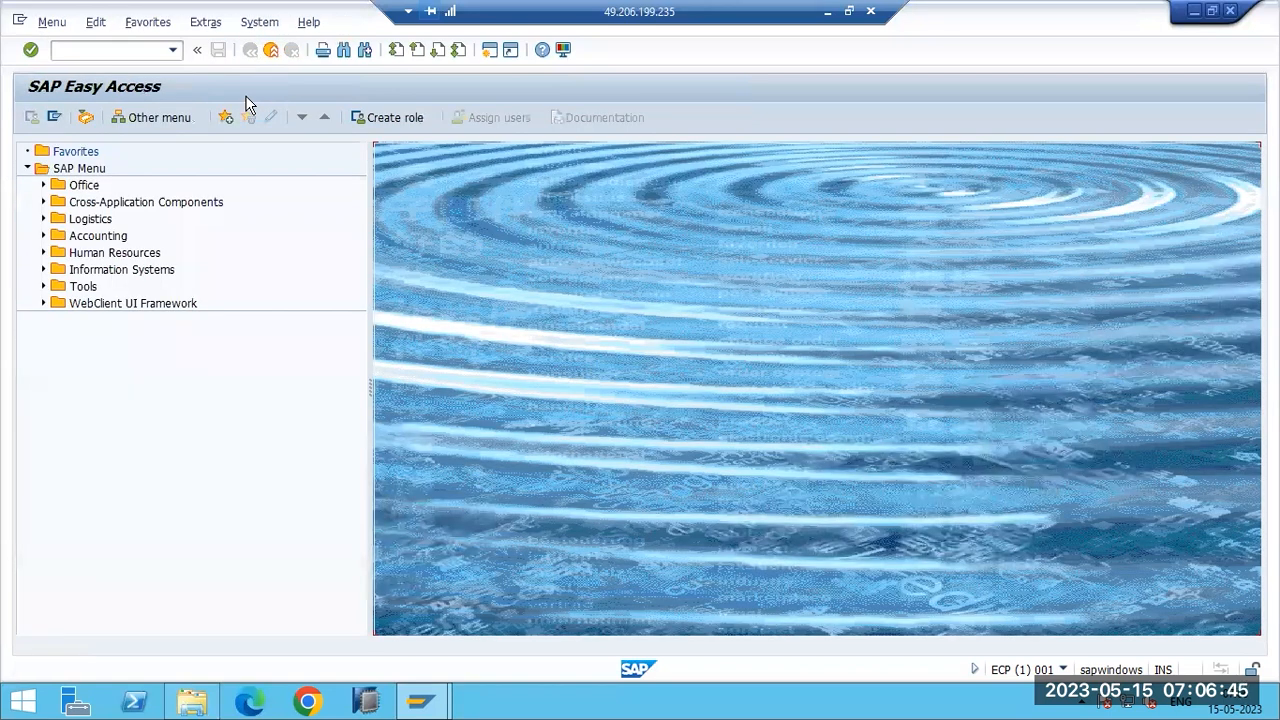
click(120, 49)
click(829, 12)
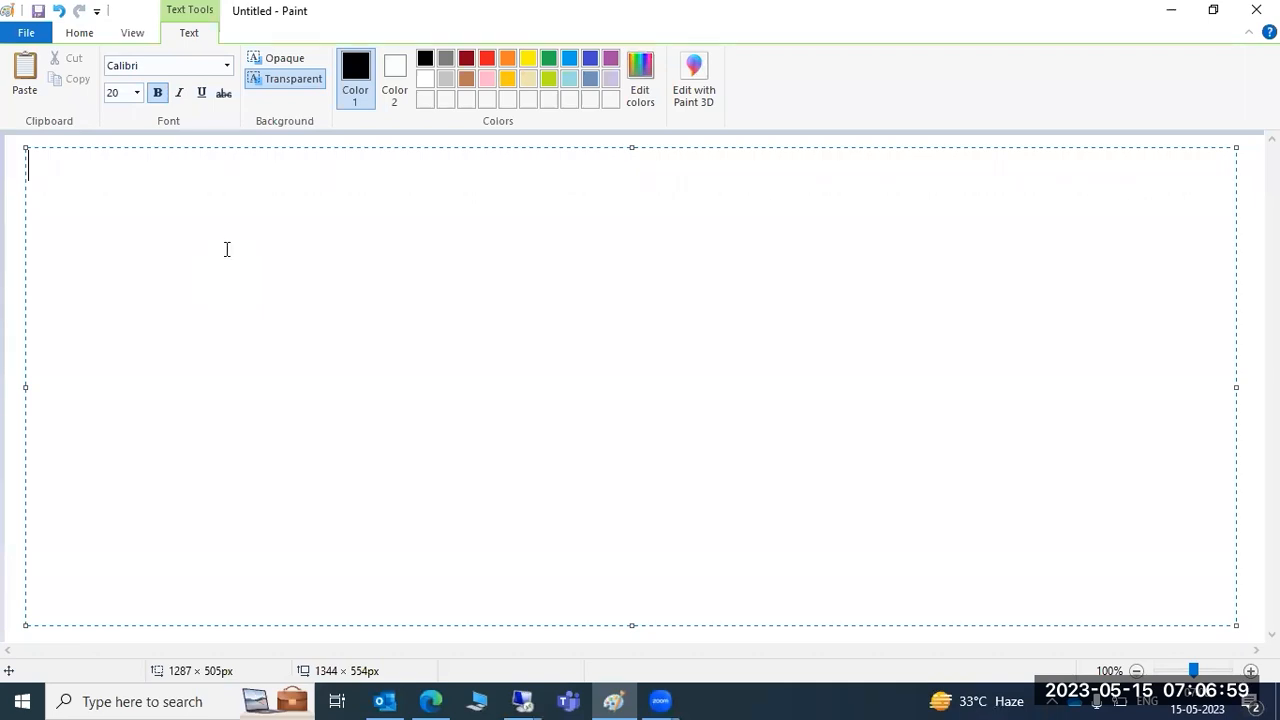
Write the heading "1) one job :" in the Paint text box
text(1) you)
key(BackSpace)
key(BackSpace)
key(BackSpace)
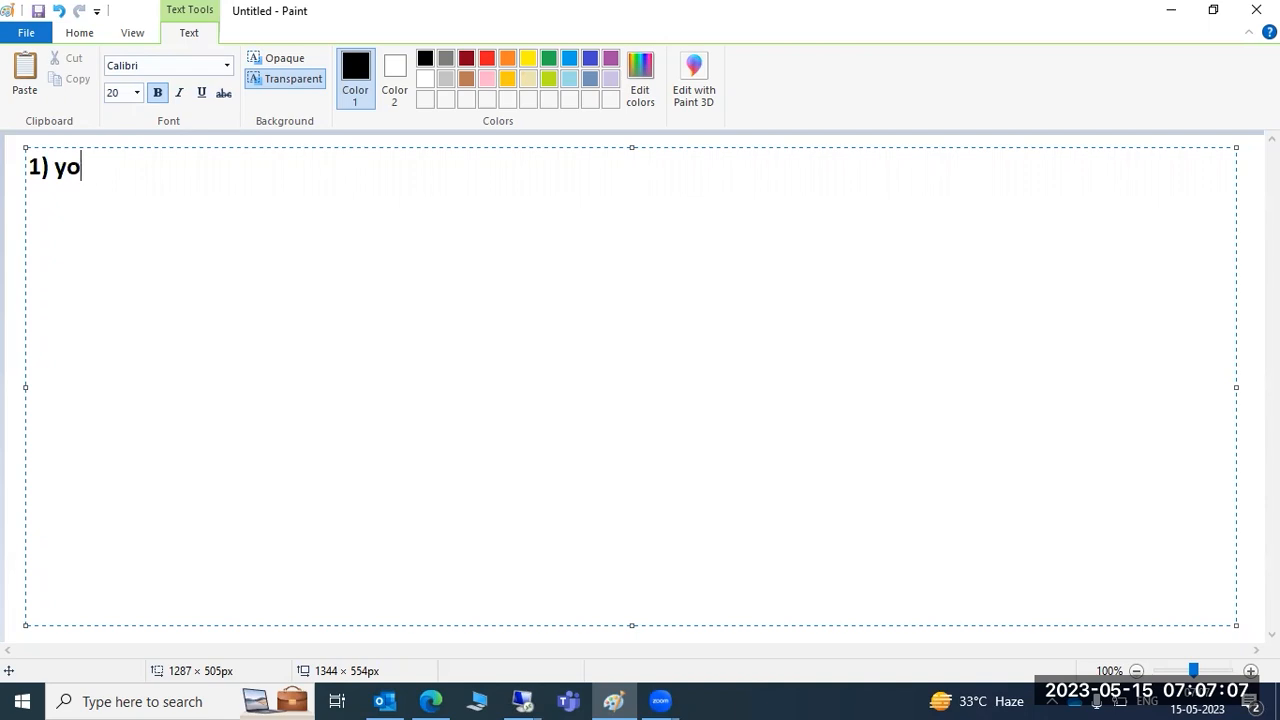
key(BackSpace)
text(one job :)
key(Return)
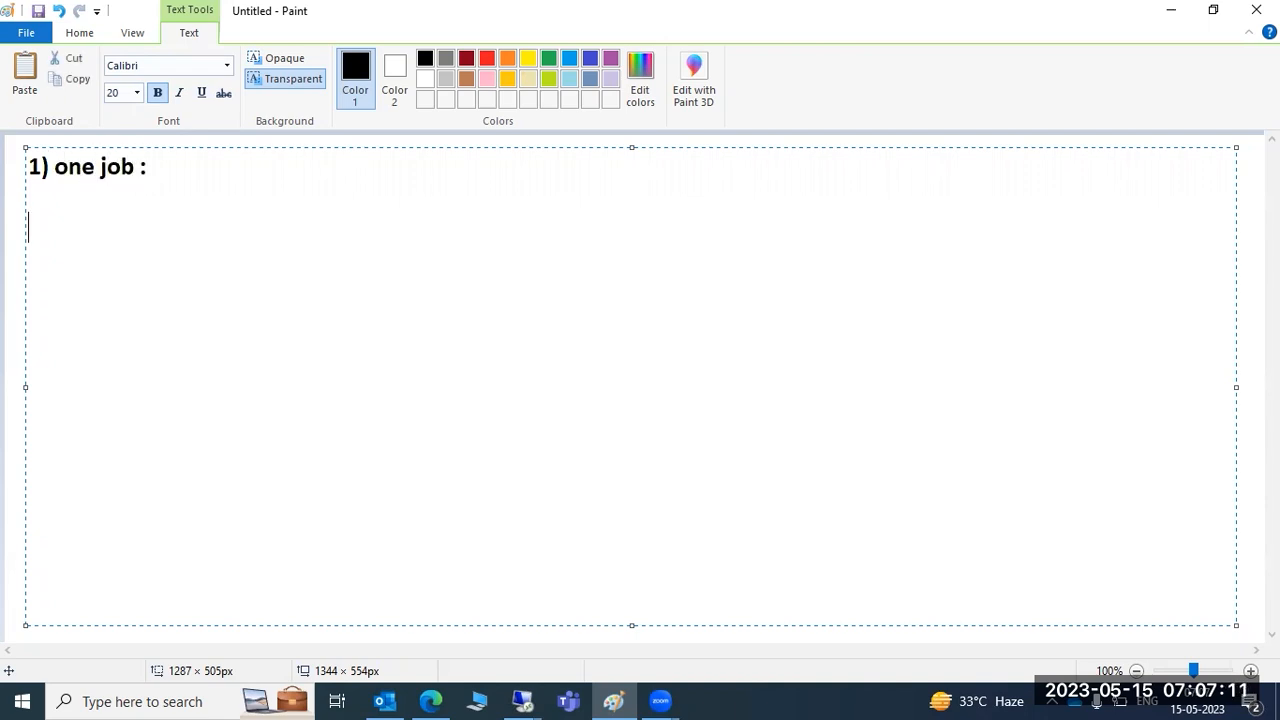
Add a separator line of equals signs below the heading and the line "froom 10 AM to 05 PM"
key(Return)
text(===========)
key(Return)
text(froom 10 ASM to)
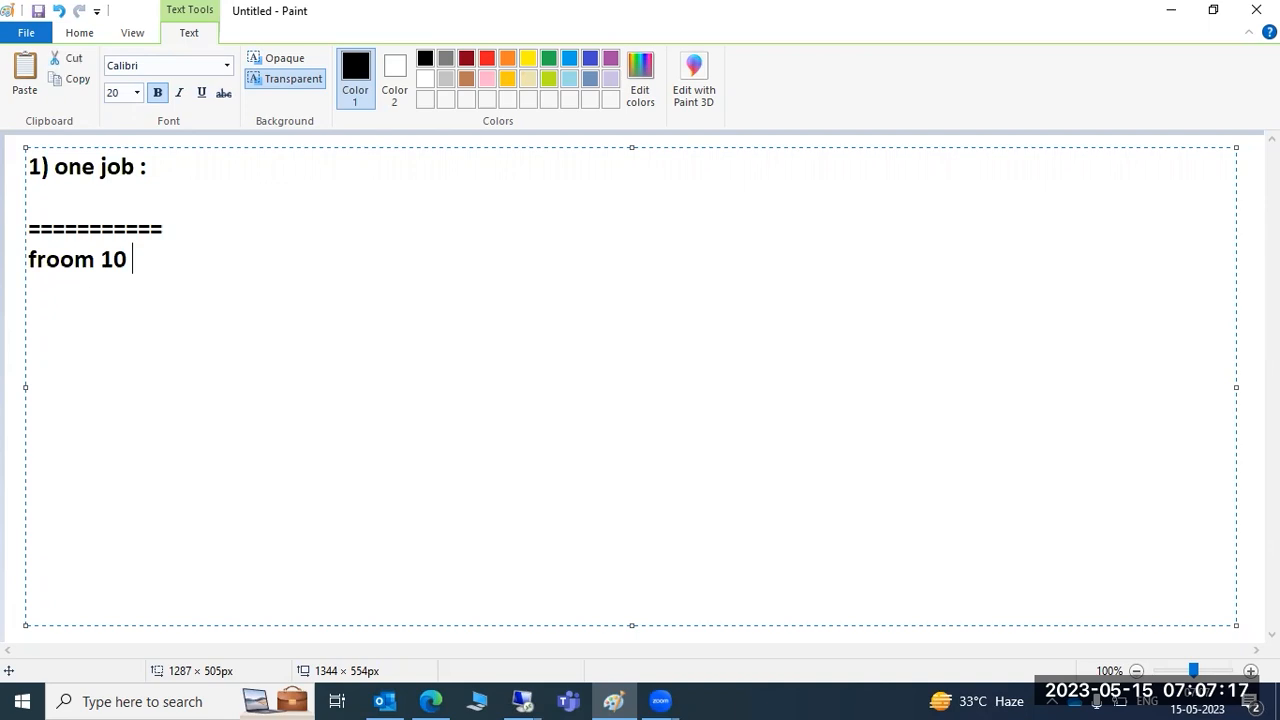
key(BackSpace)
key(BackSpace)
key(BackSpace)
key(BackSpace)
key(BackSpace)
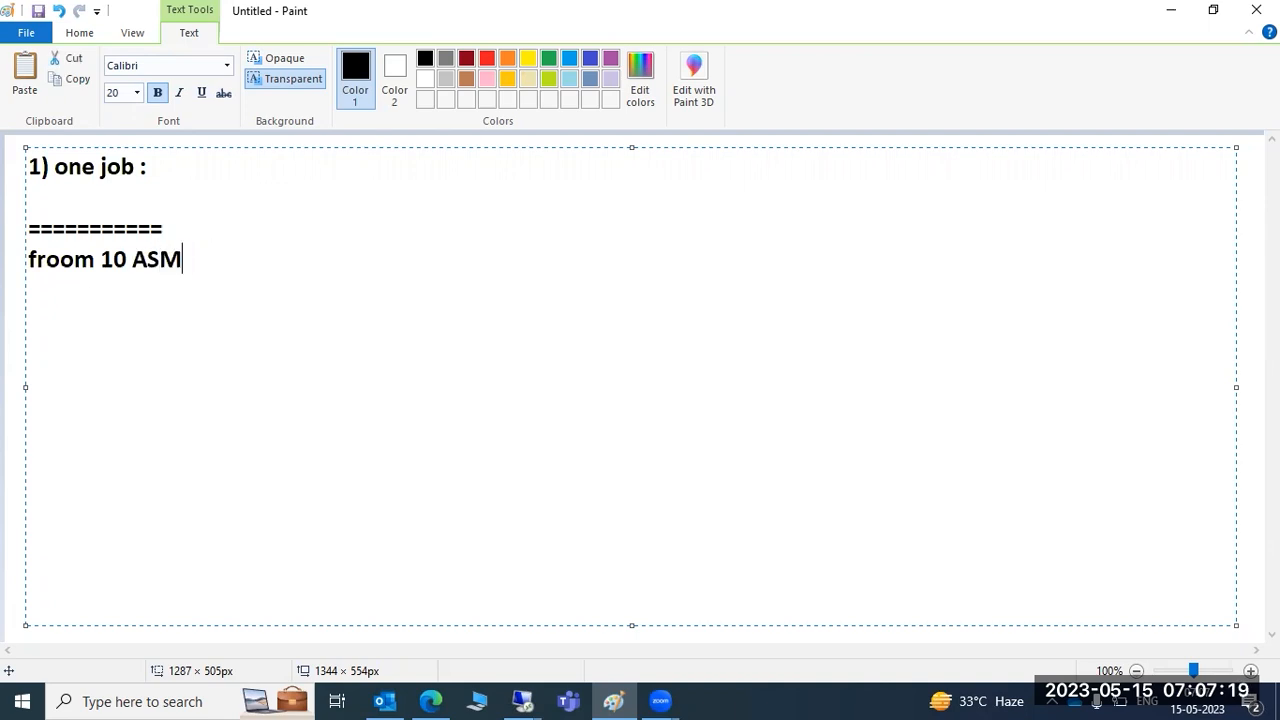
text(M to 05 PM)
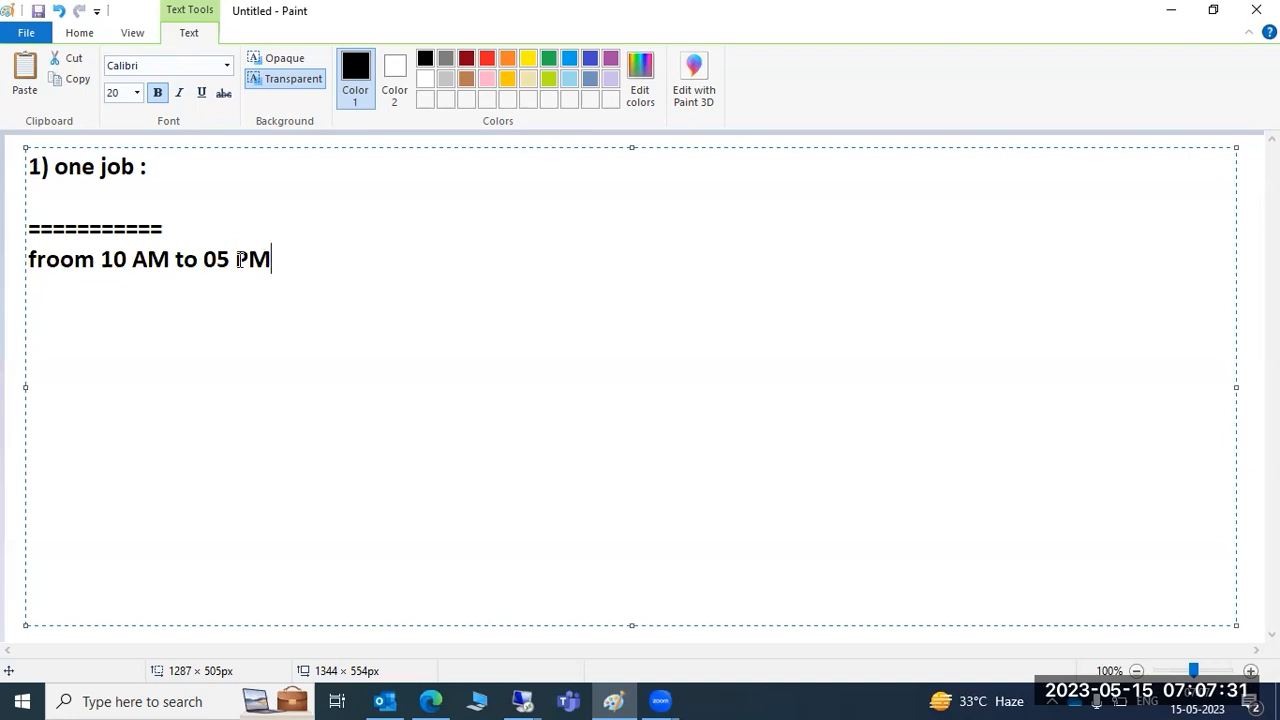
Append ",but every 1 hour" to the schedule line and correct "froom" to "from"
drag(113, 258, 266, 257)
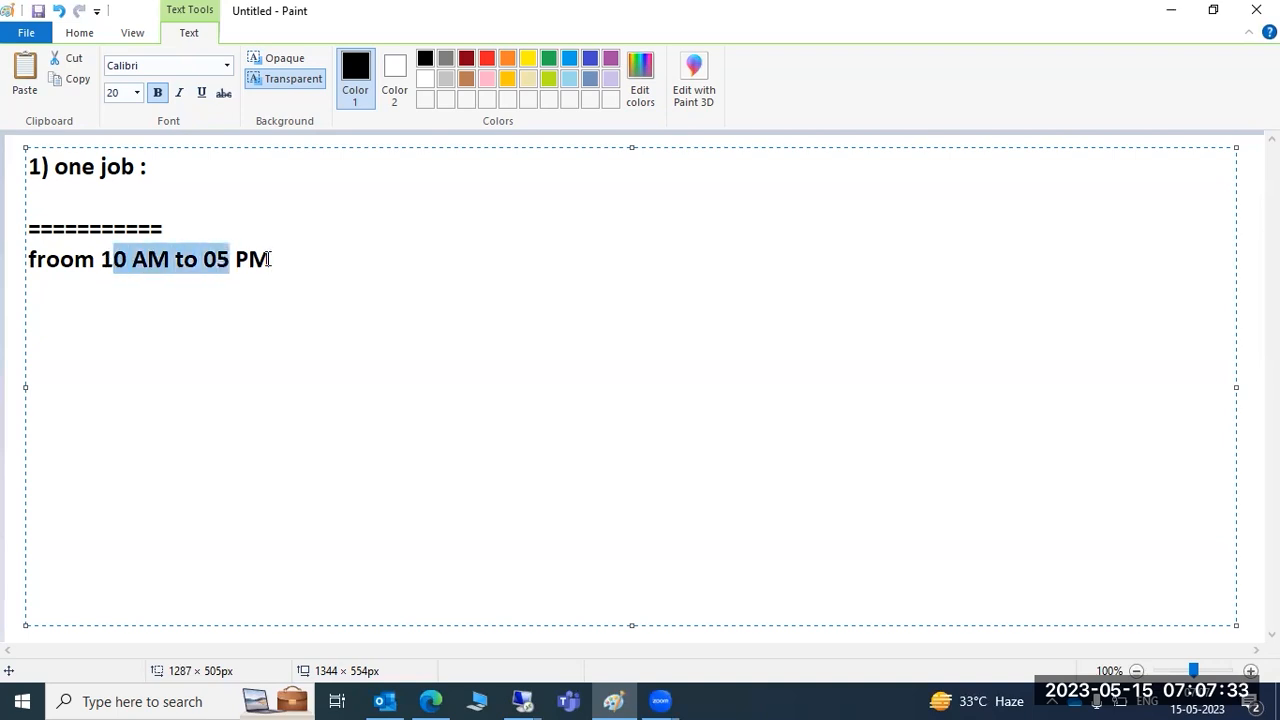
click(286, 257)
text(,b)
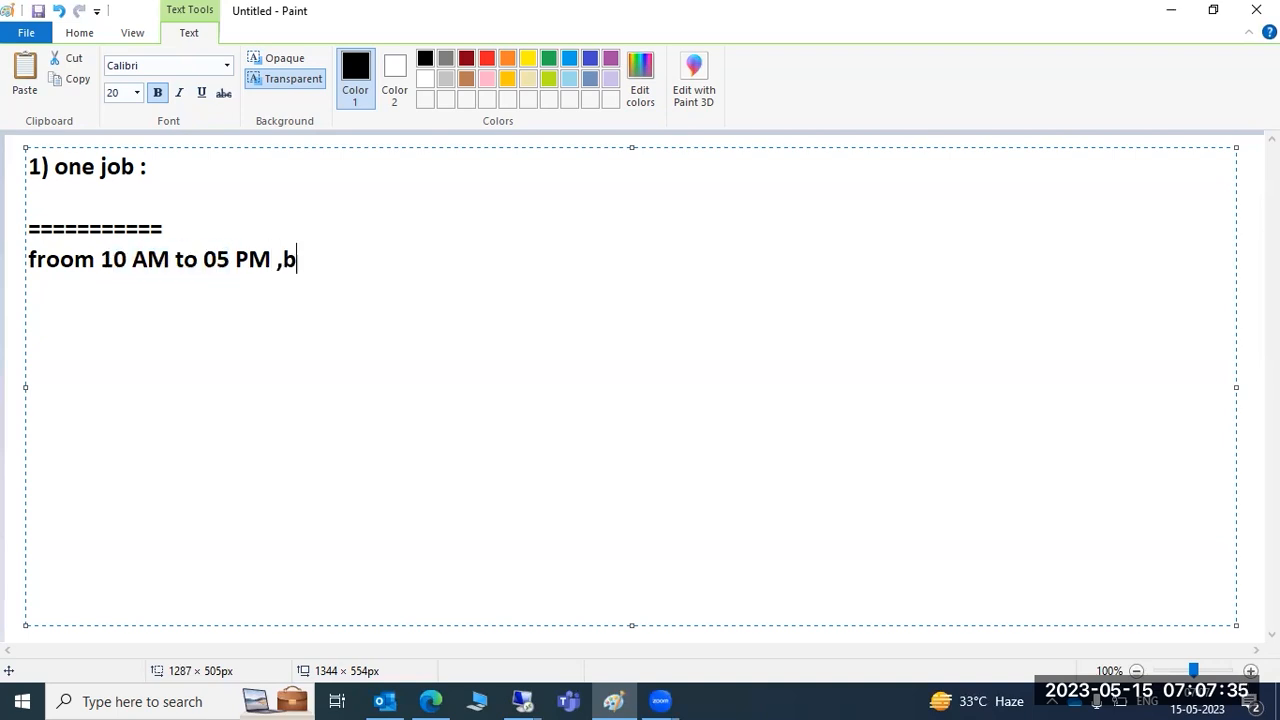
text(ut every)
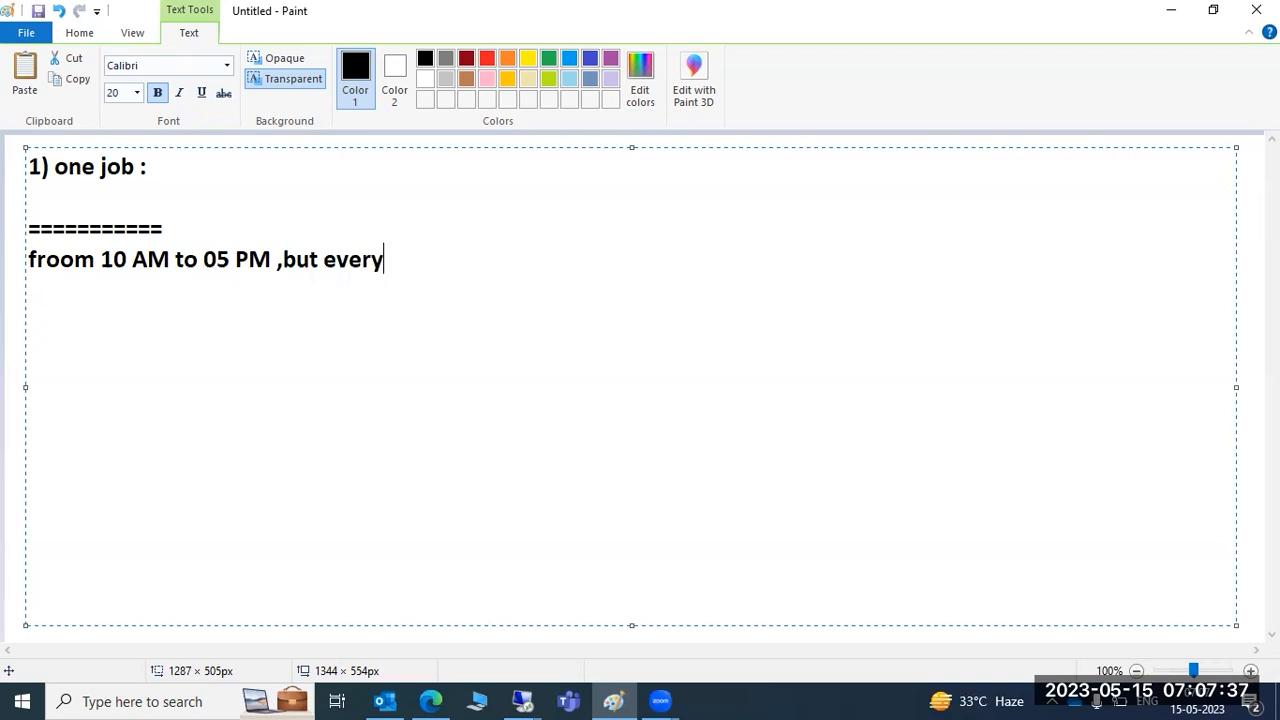
text( 1 hour)
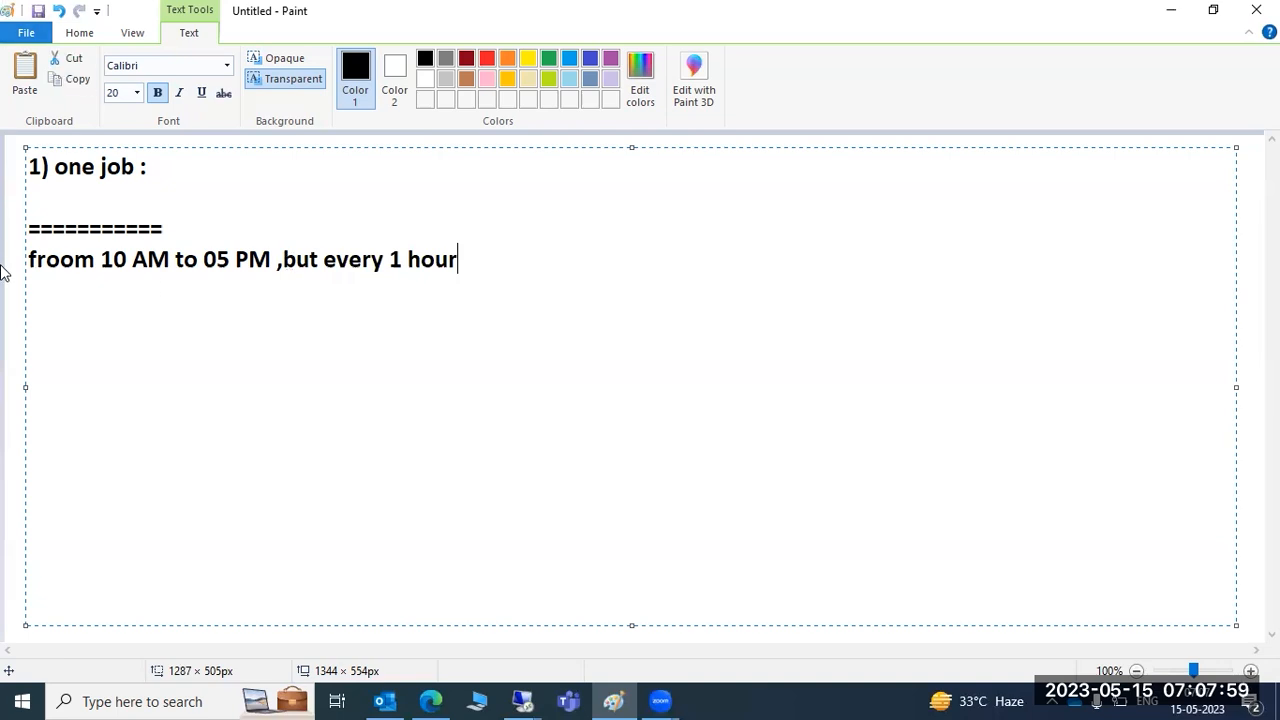
click(65, 276)
key(BackSpace)
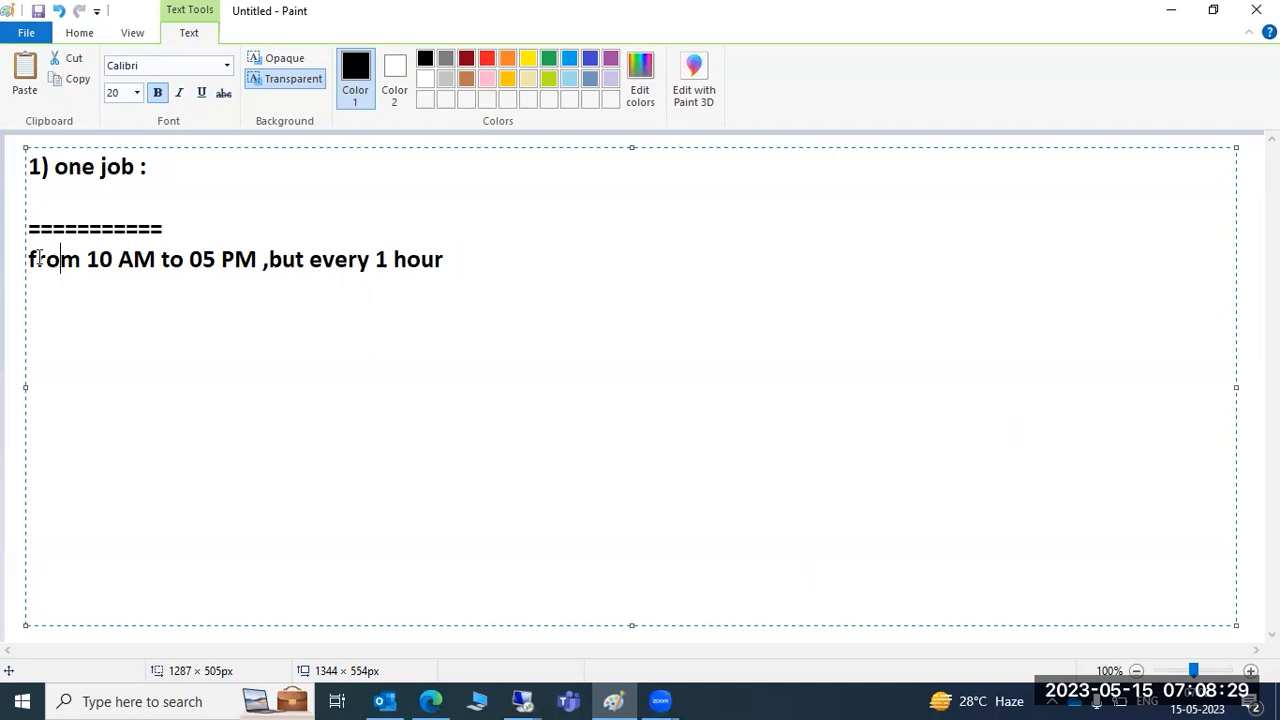
Delete the whole job schedule note from the text box
drag(28, 258, 481, 273)
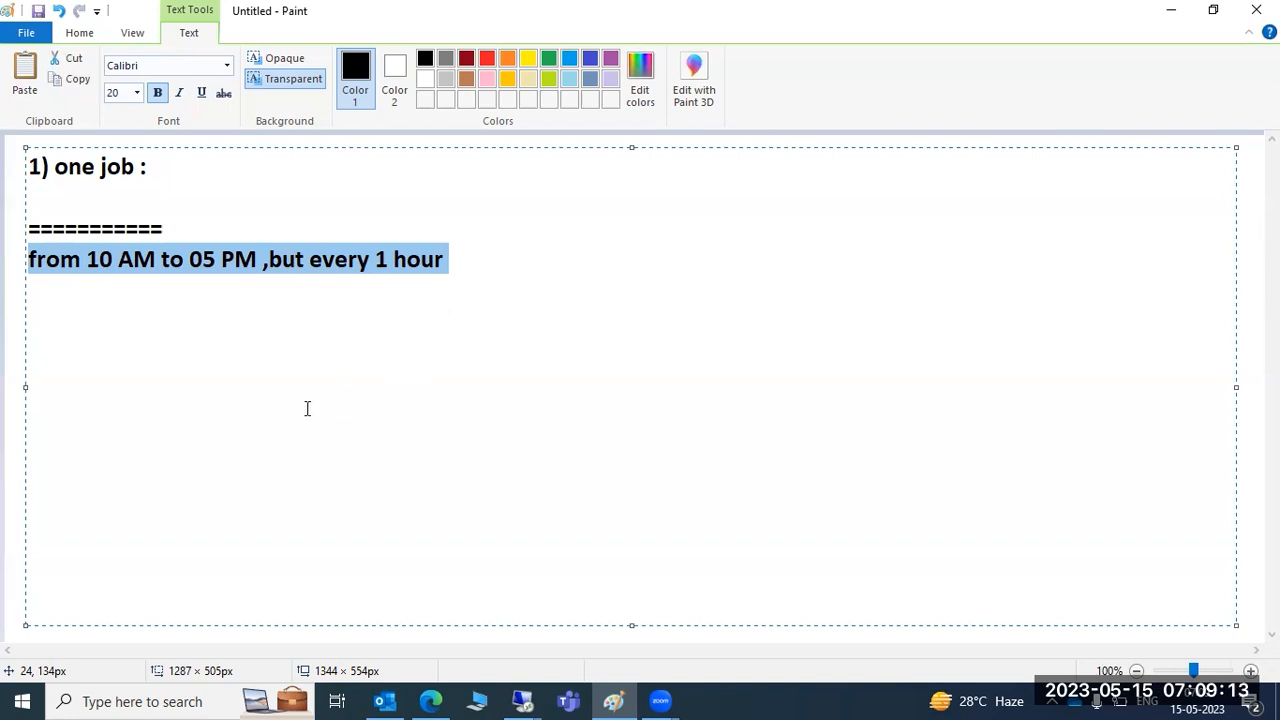
click(486, 280)
drag(469, 274, 32, 170)
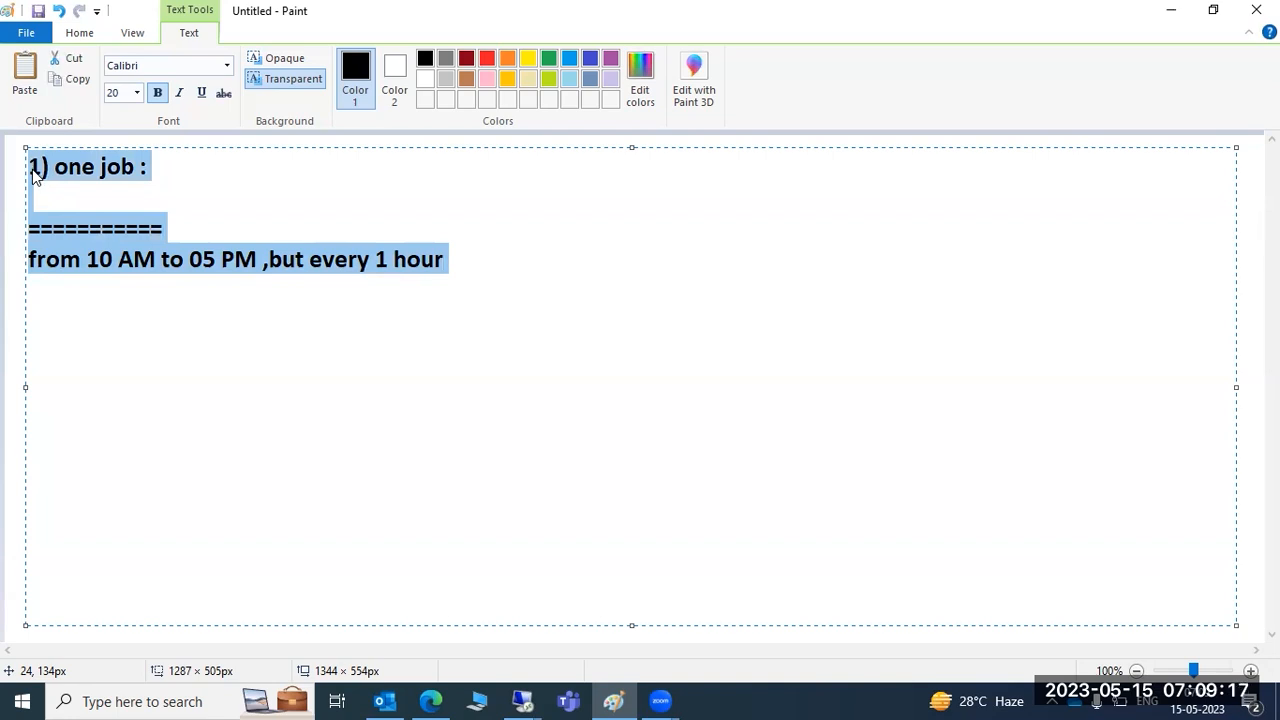
key(Delete)
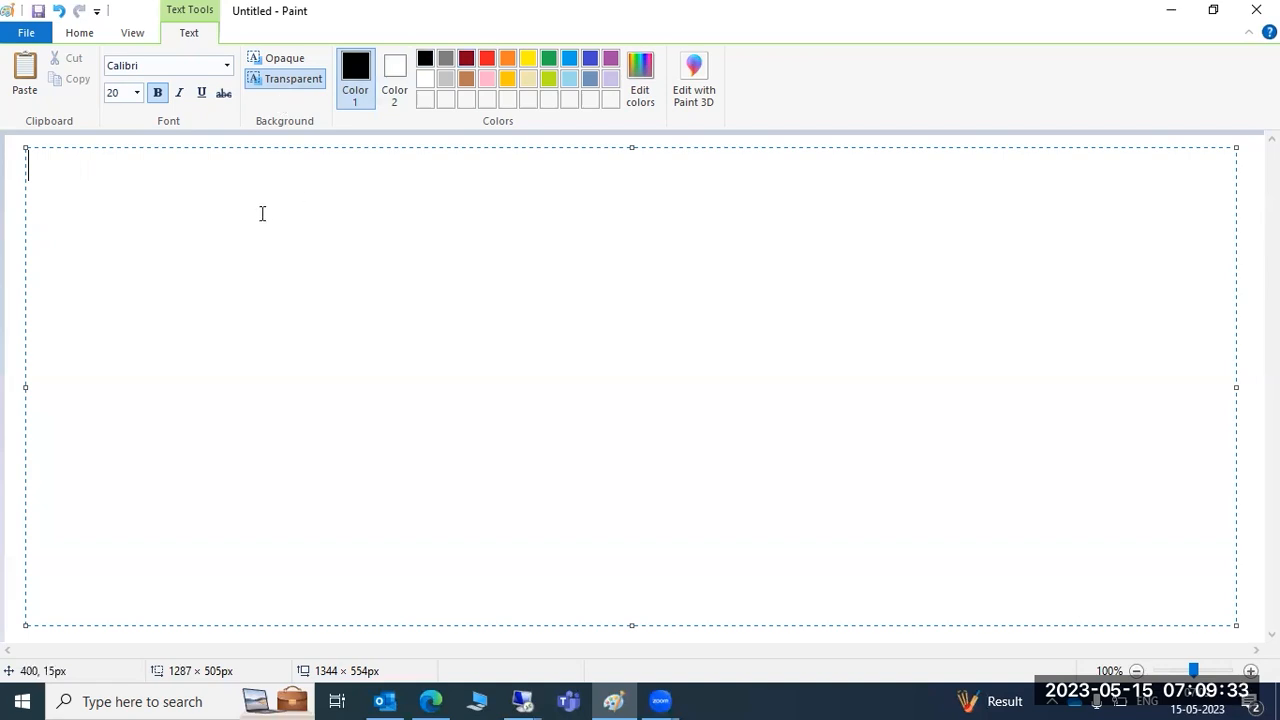
Write the note line "SM51 - to check the active application servers" in the text box
text(SM50)
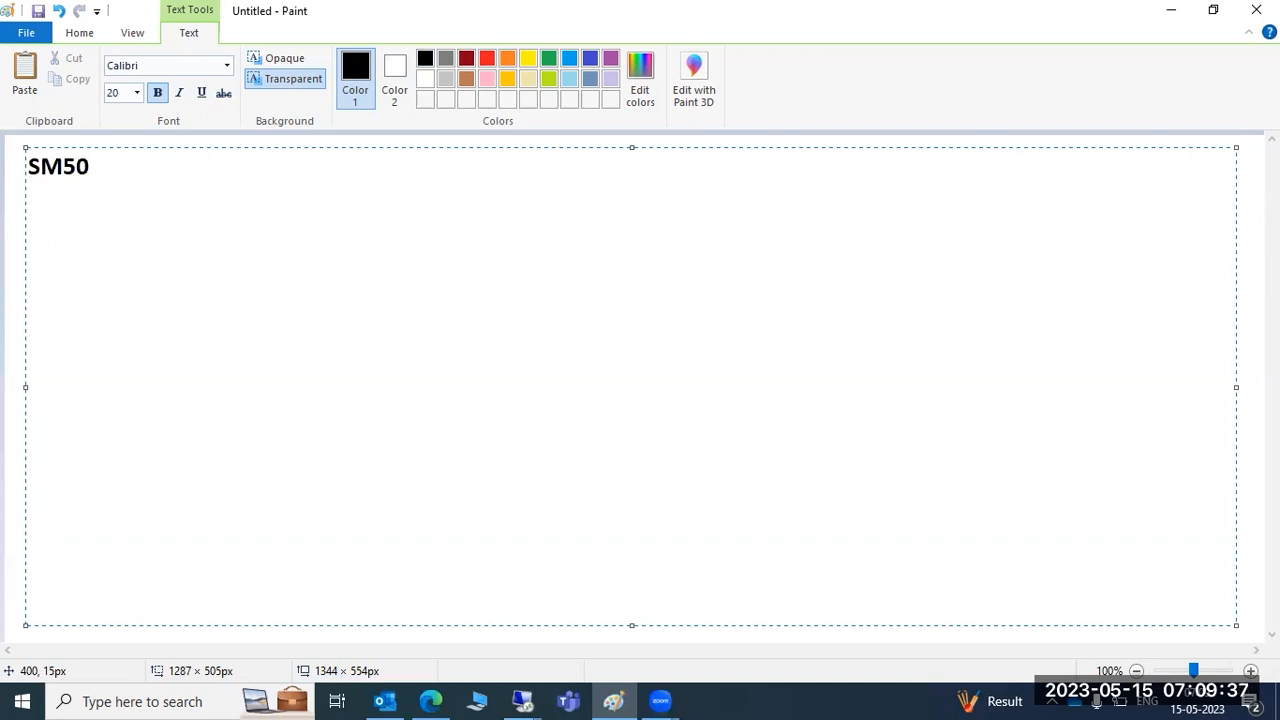
text( -)
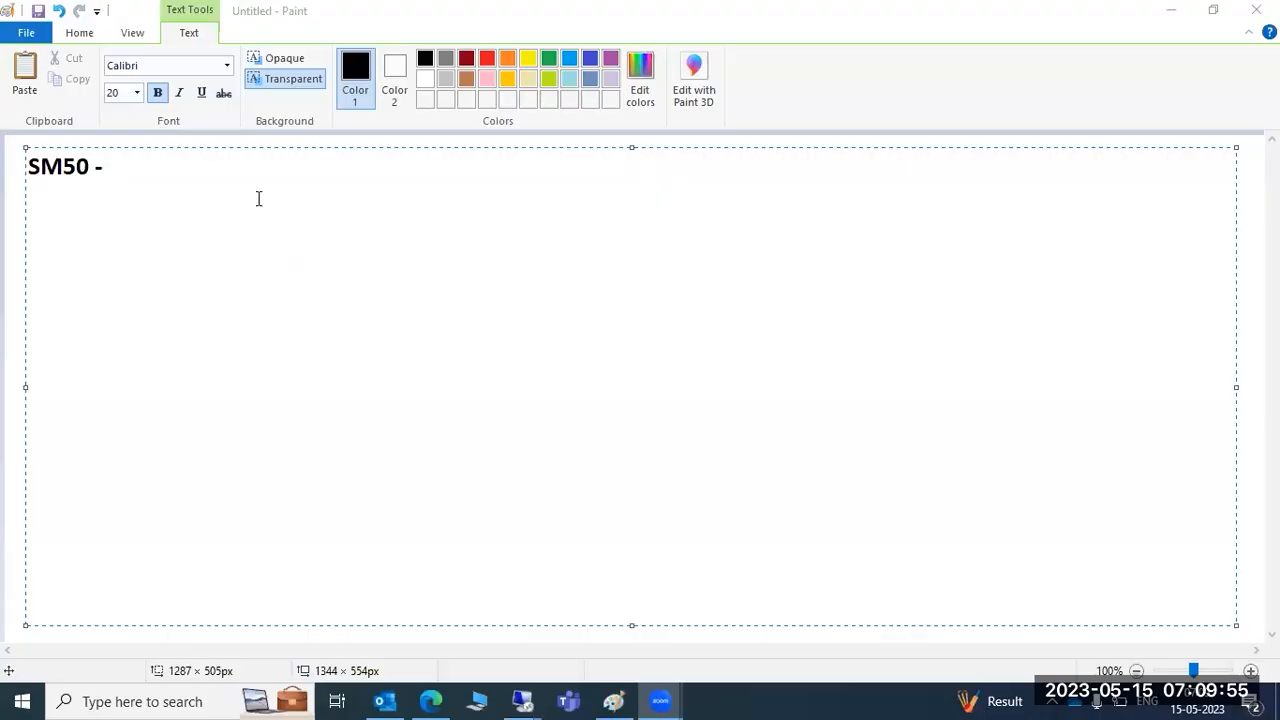
click(191, 181)
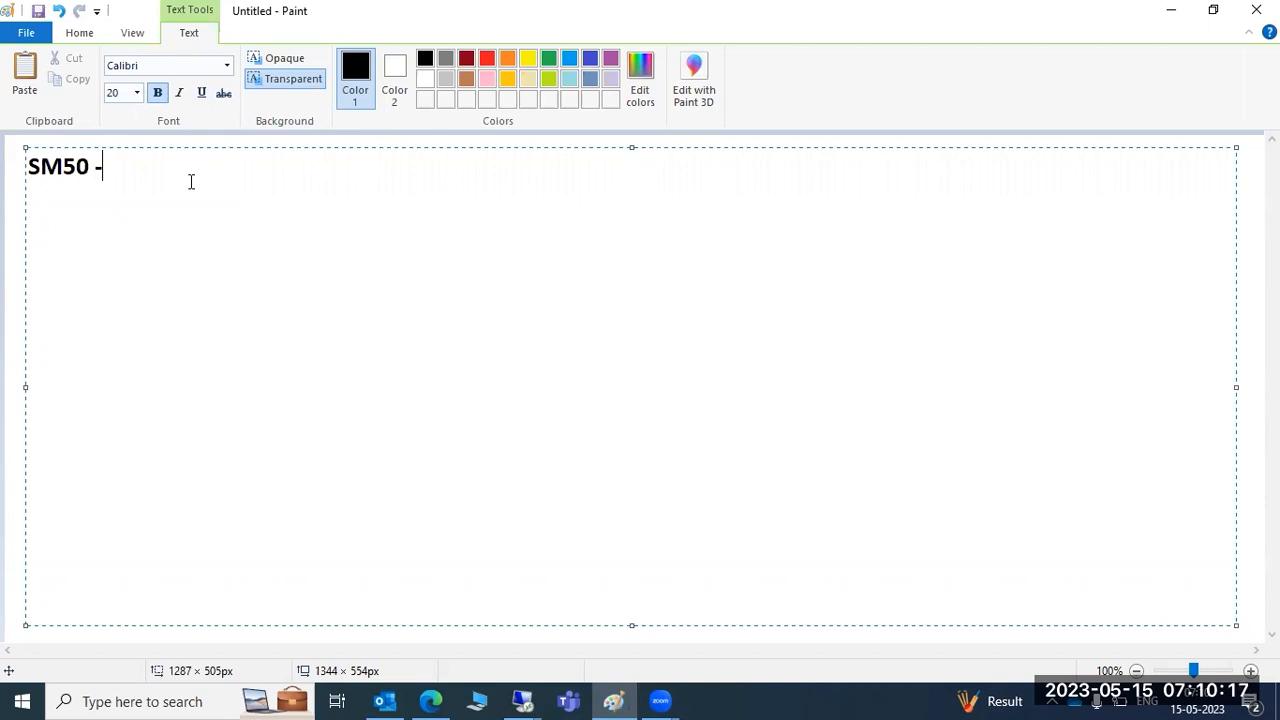
key(BackSpace)
key(BackSpace)
key(BackSpace)
text(1 - to )
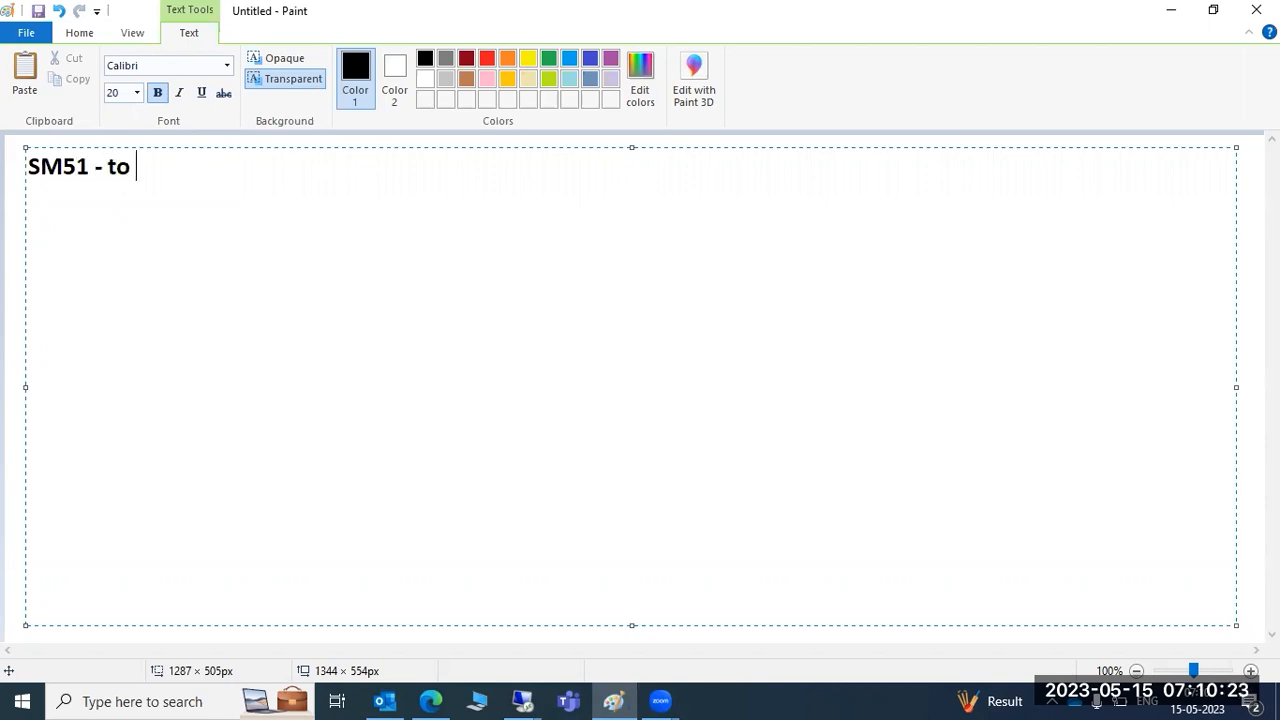
text(check the ac)
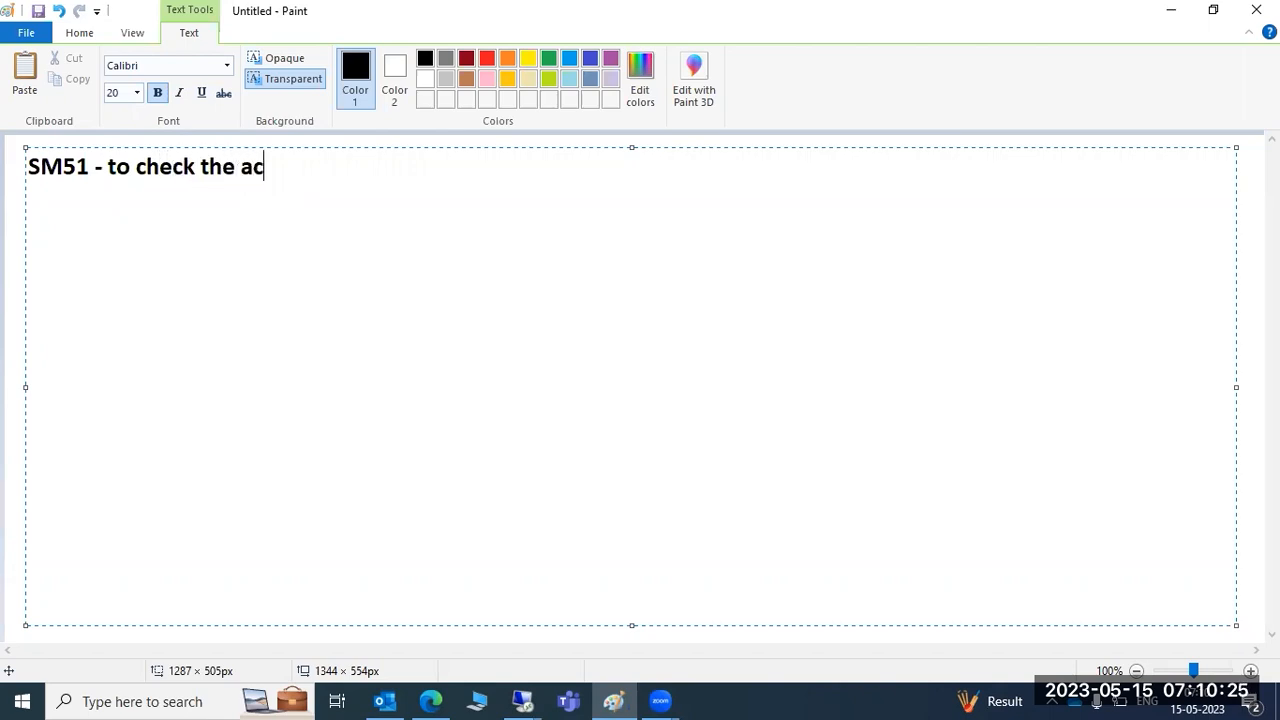
text(tive appl)
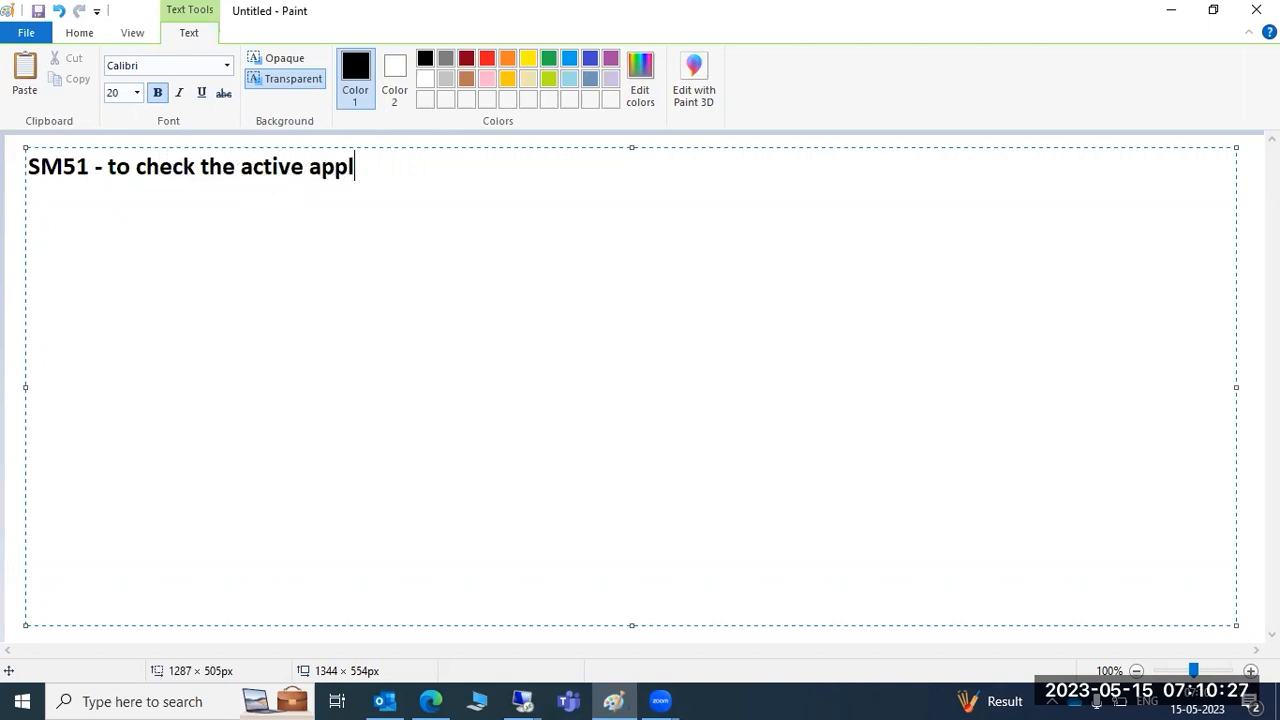
text(ication servers)
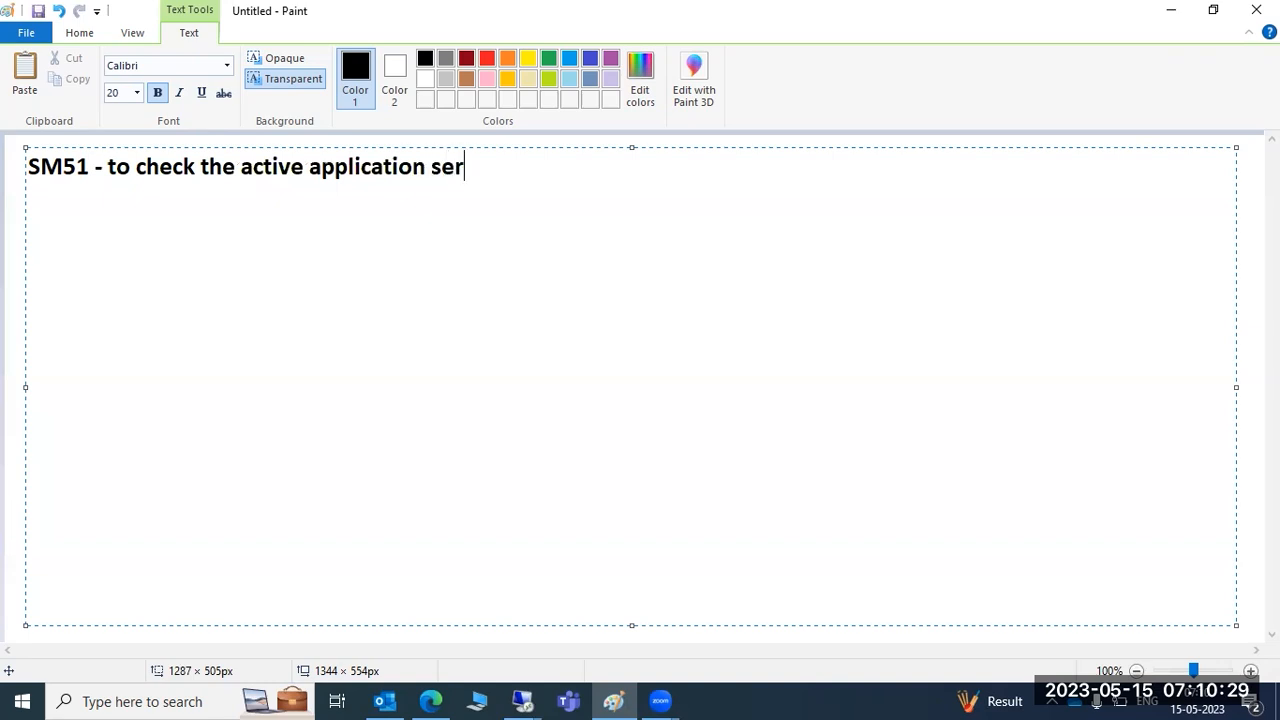
key(Return)
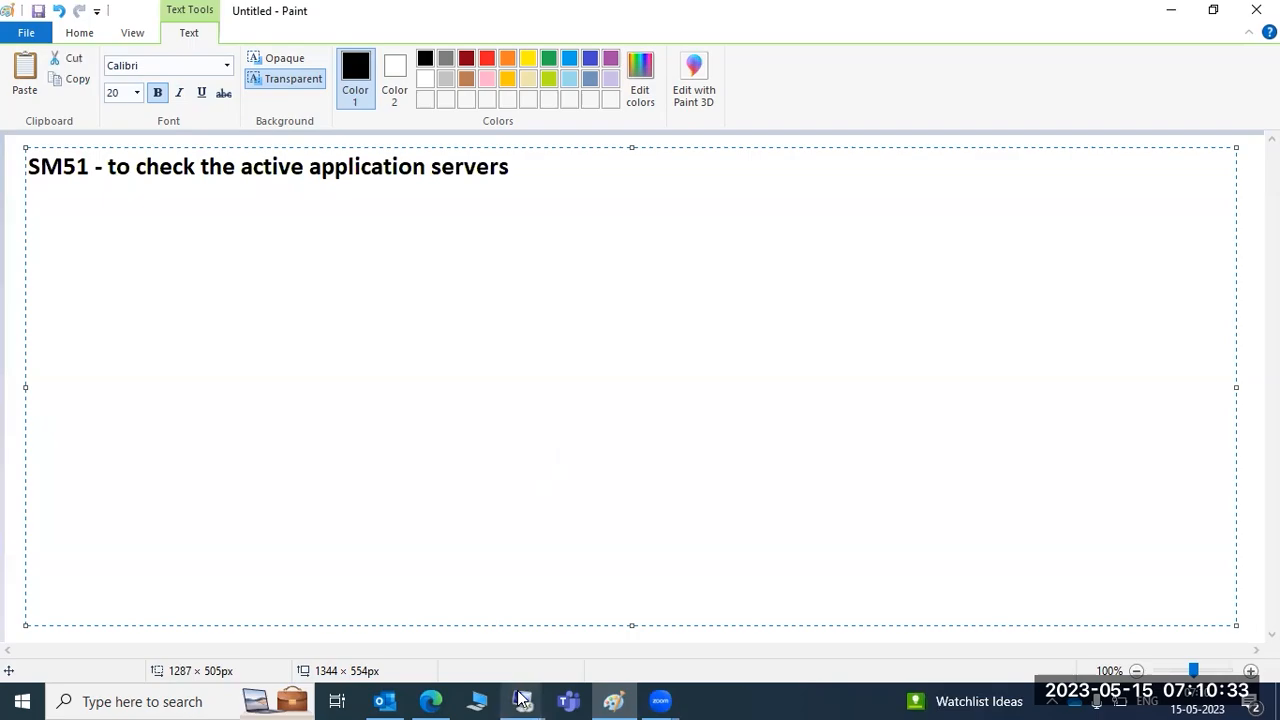
Switch to the SAP remote session, run transaction SM51 and dismiss the Internet Explorer security message
mouse_move(523, 701)
click(602, 636)
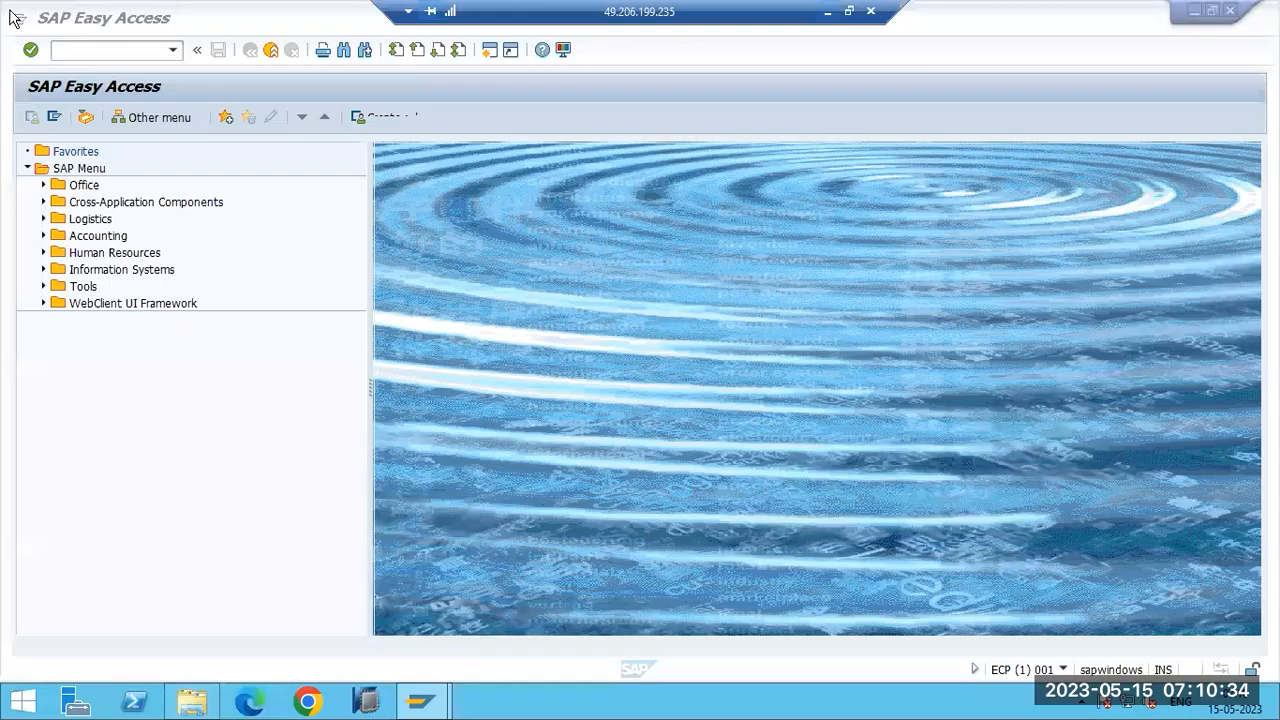
click(109, 50)
text(sm5)
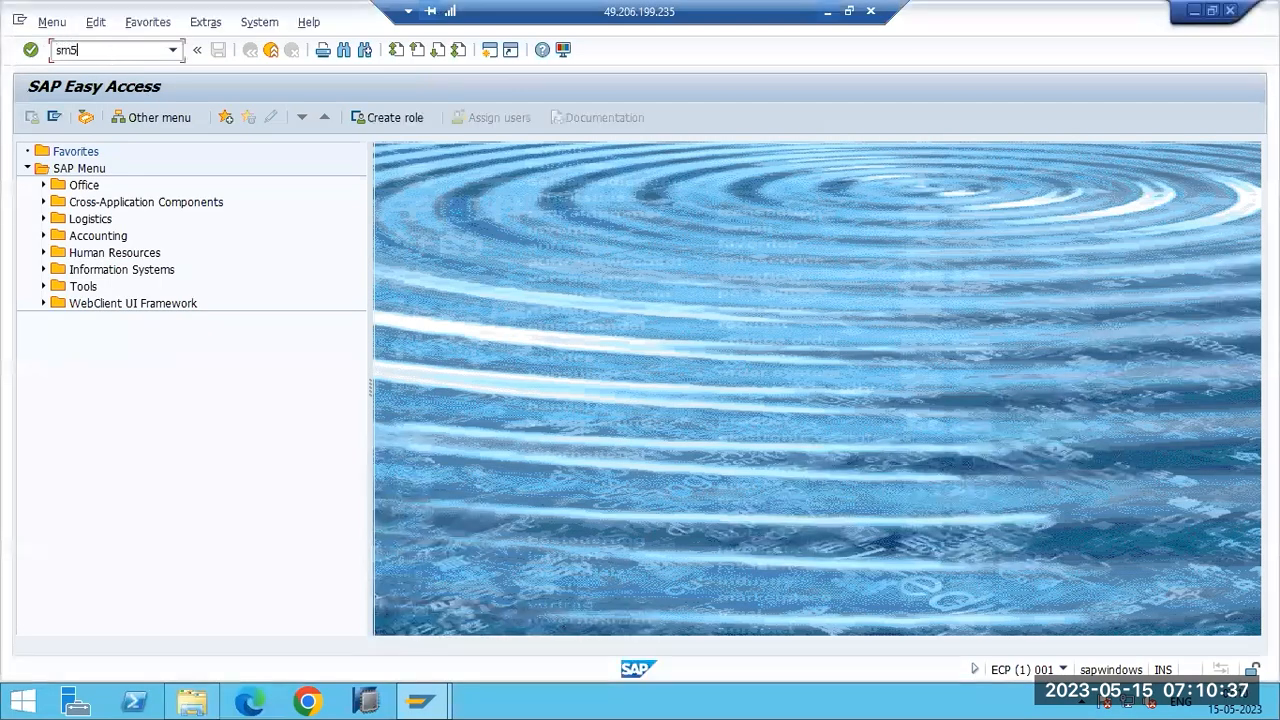
text(1)
key(Return)
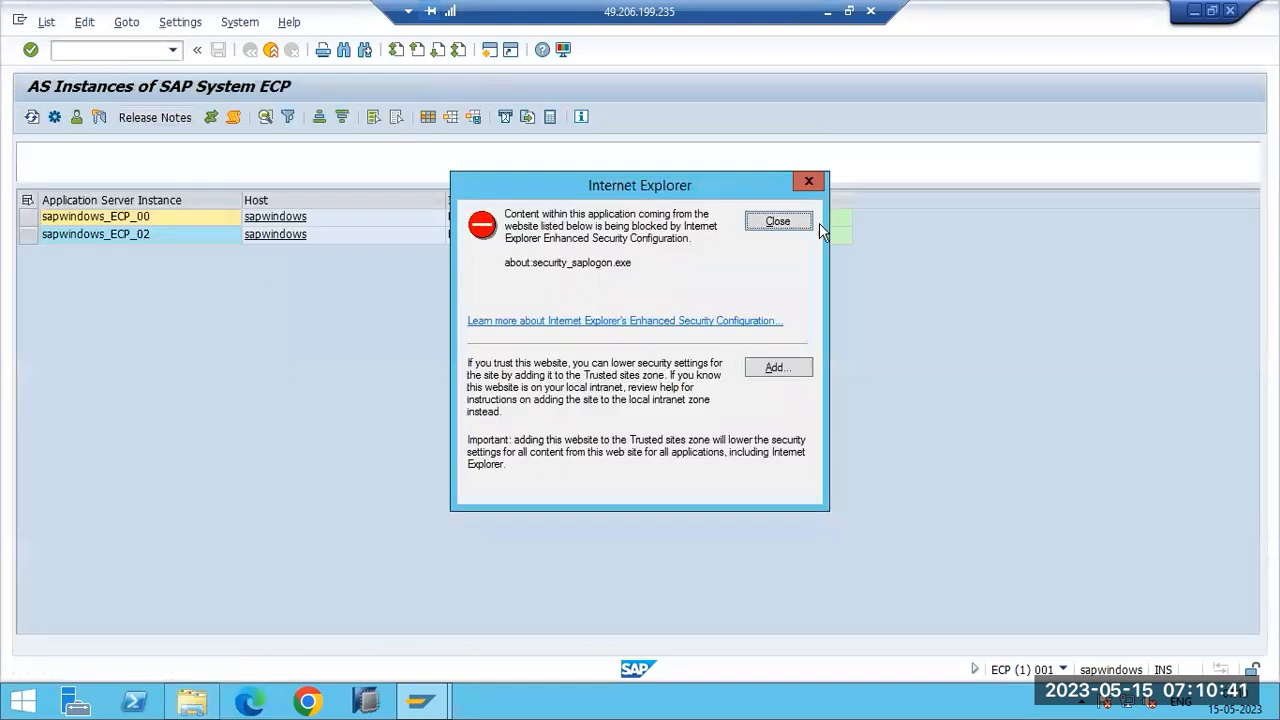
click(777, 222)
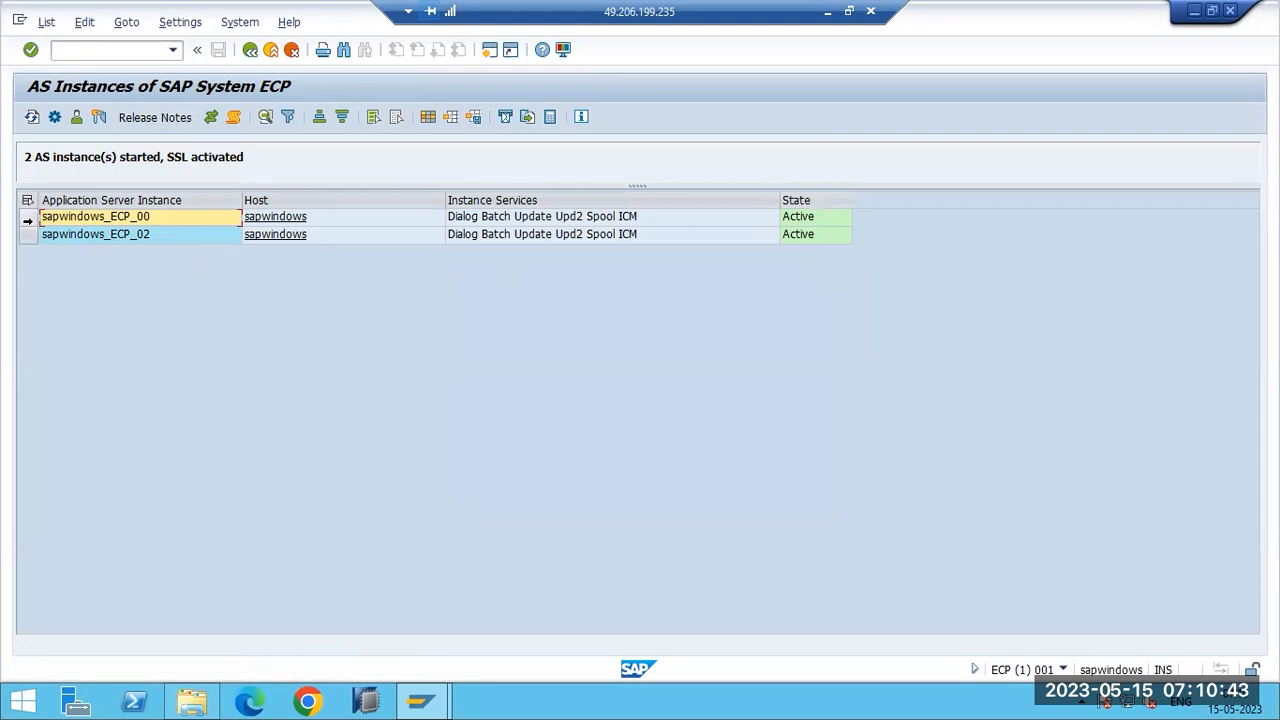
Select each application server instance, view the work processes of sapwindows_ECP_02, and return to the instance list
click(28, 221)
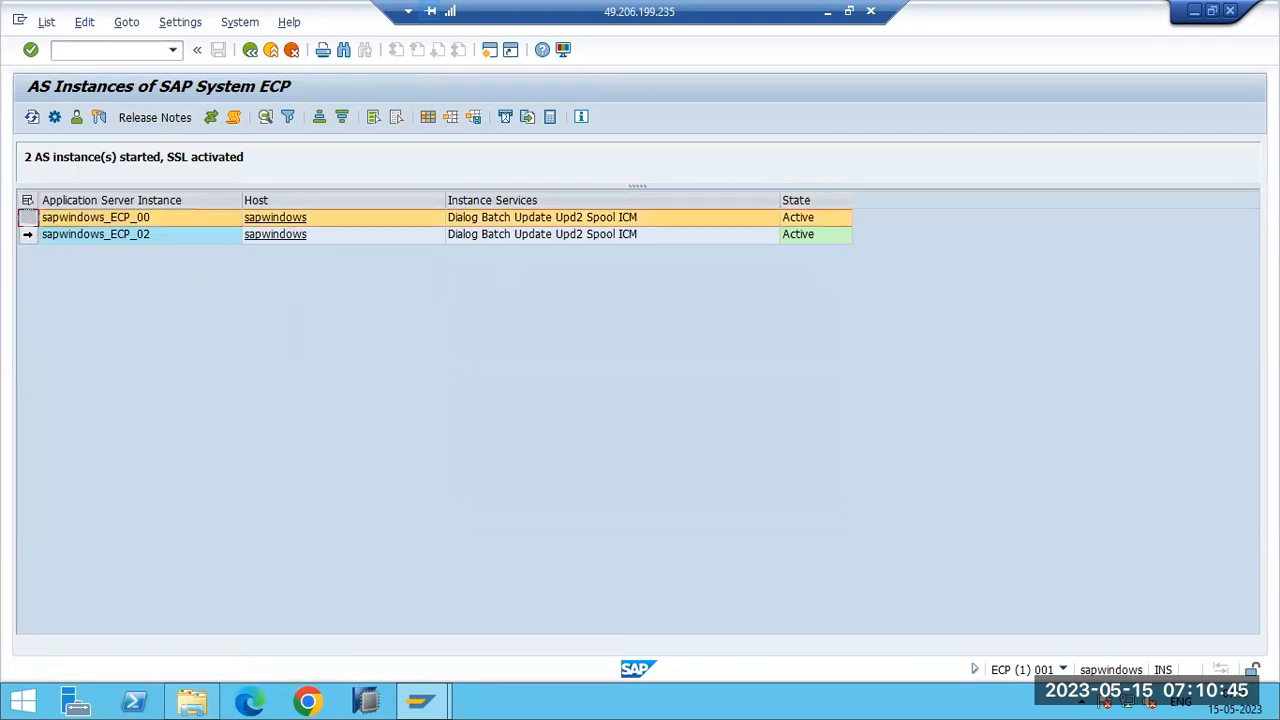
click(28, 236)
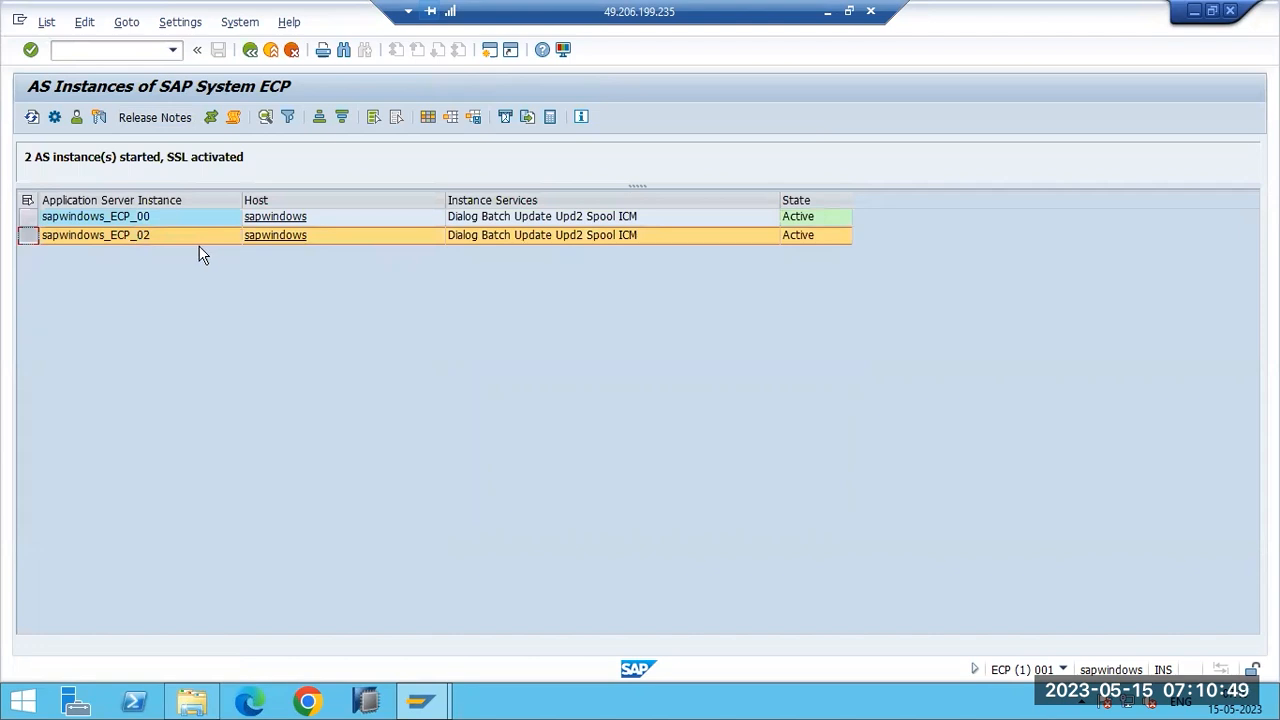
double_click(65, 238)
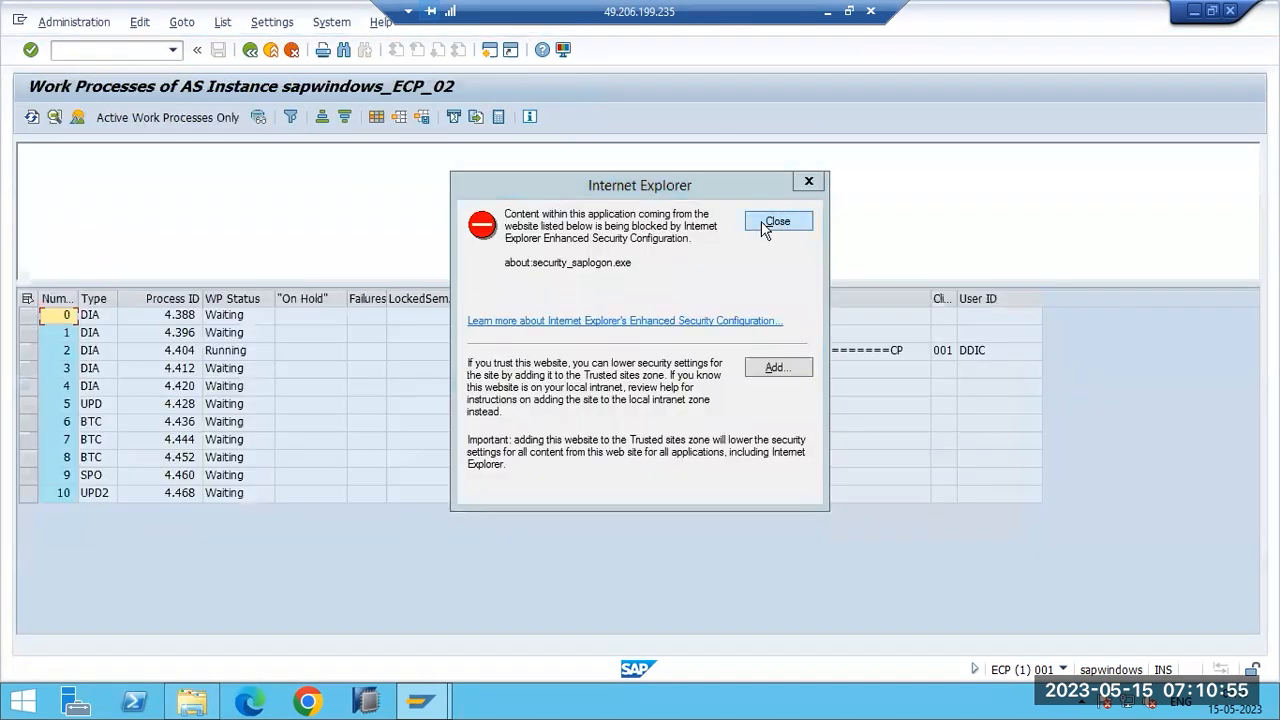
click(775, 222)
key(F3)
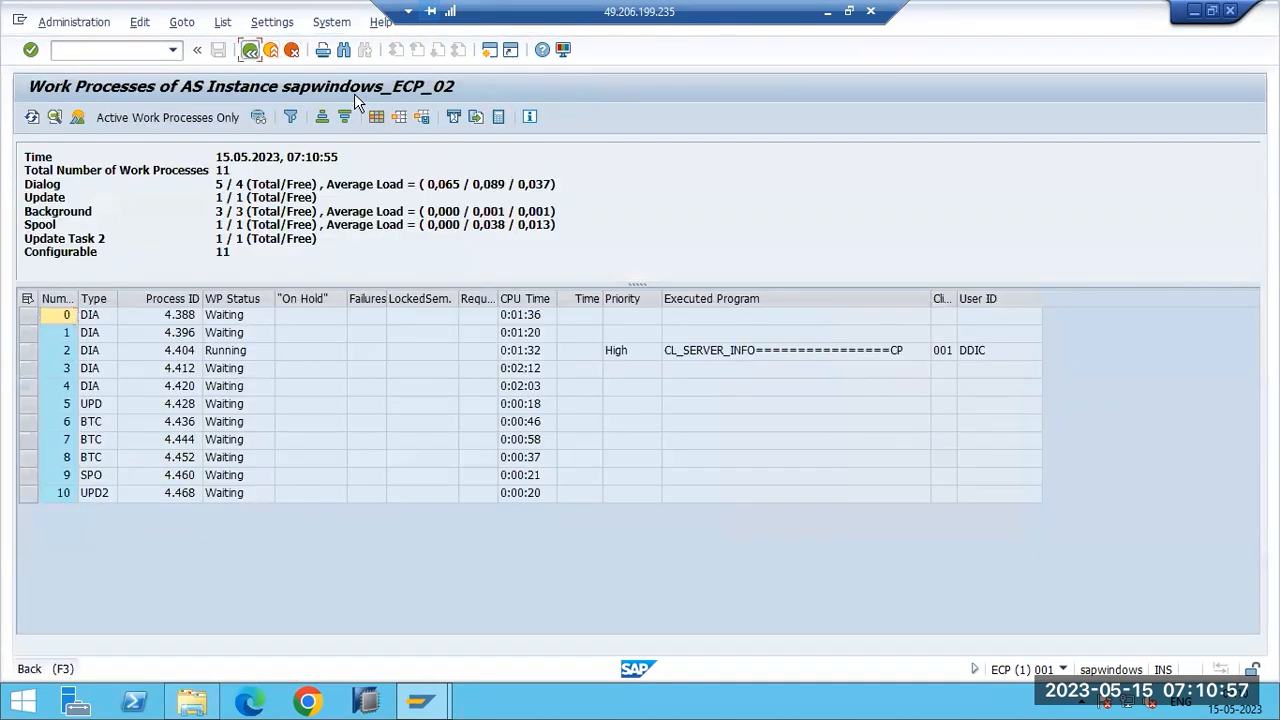
View the work processes of instance sapwindows_ECP_00 and return to the instance list
double_click(85, 233)
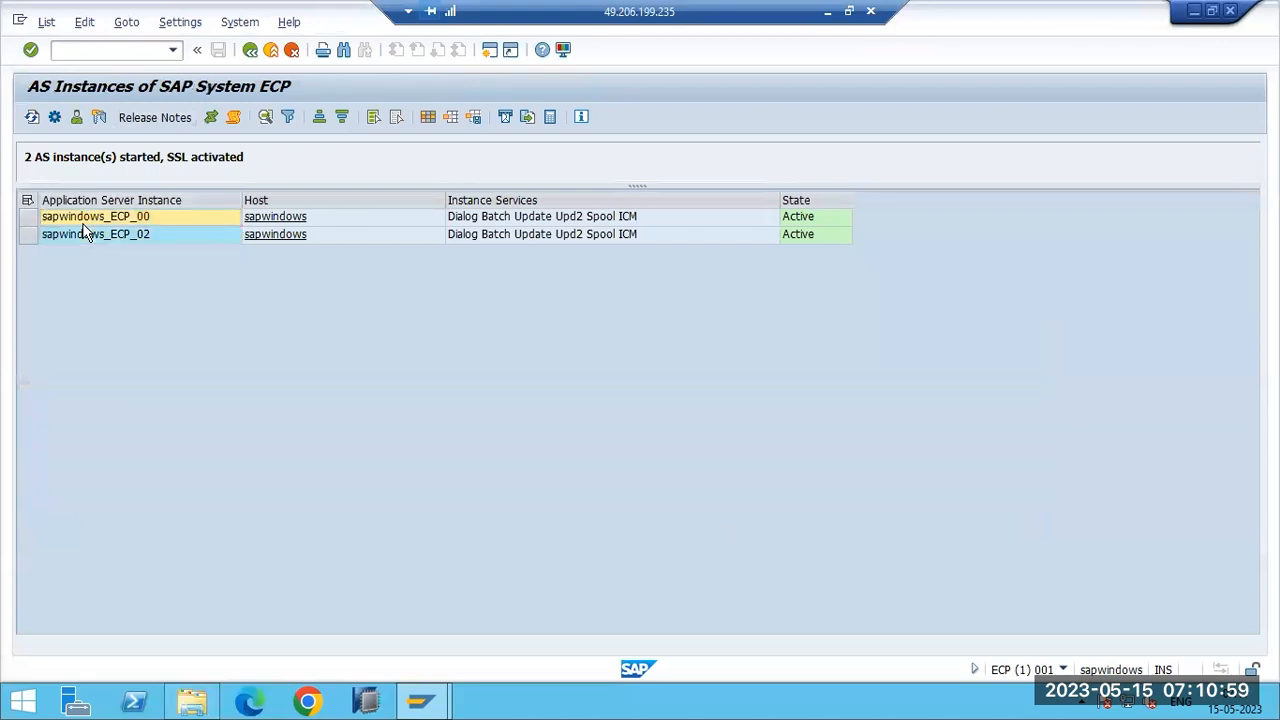
click(778, 222)
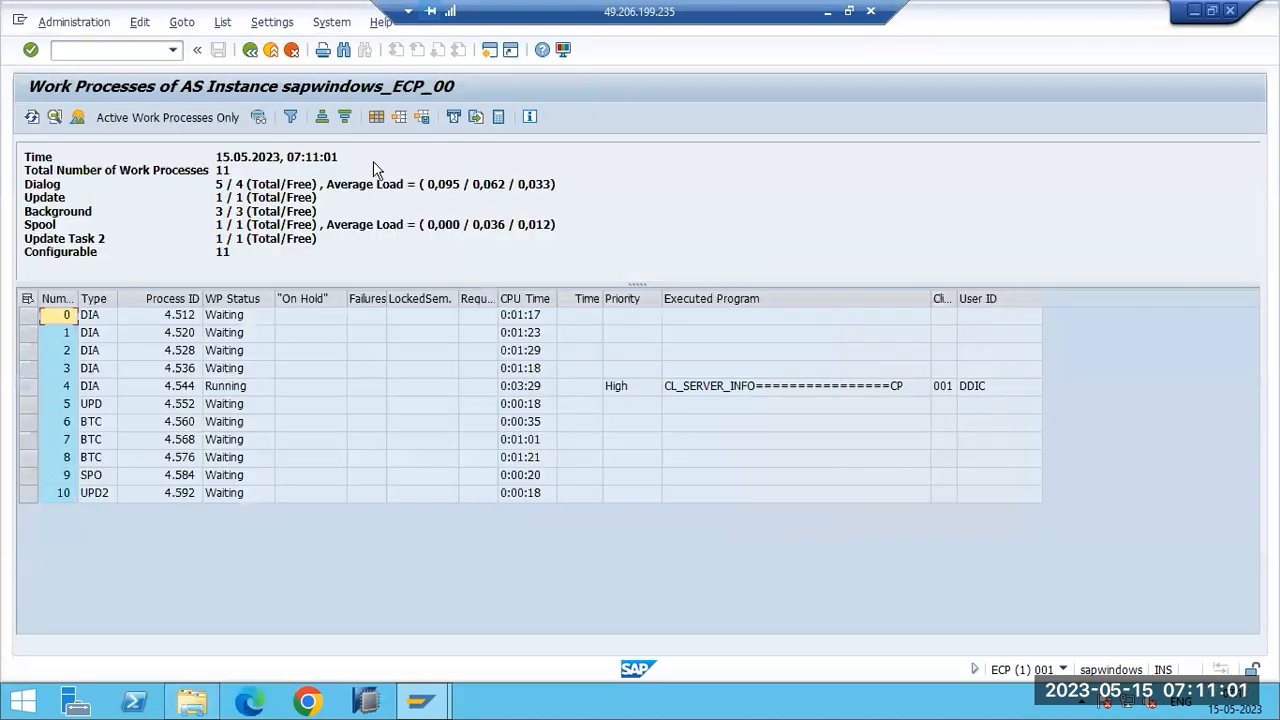
key(F3)
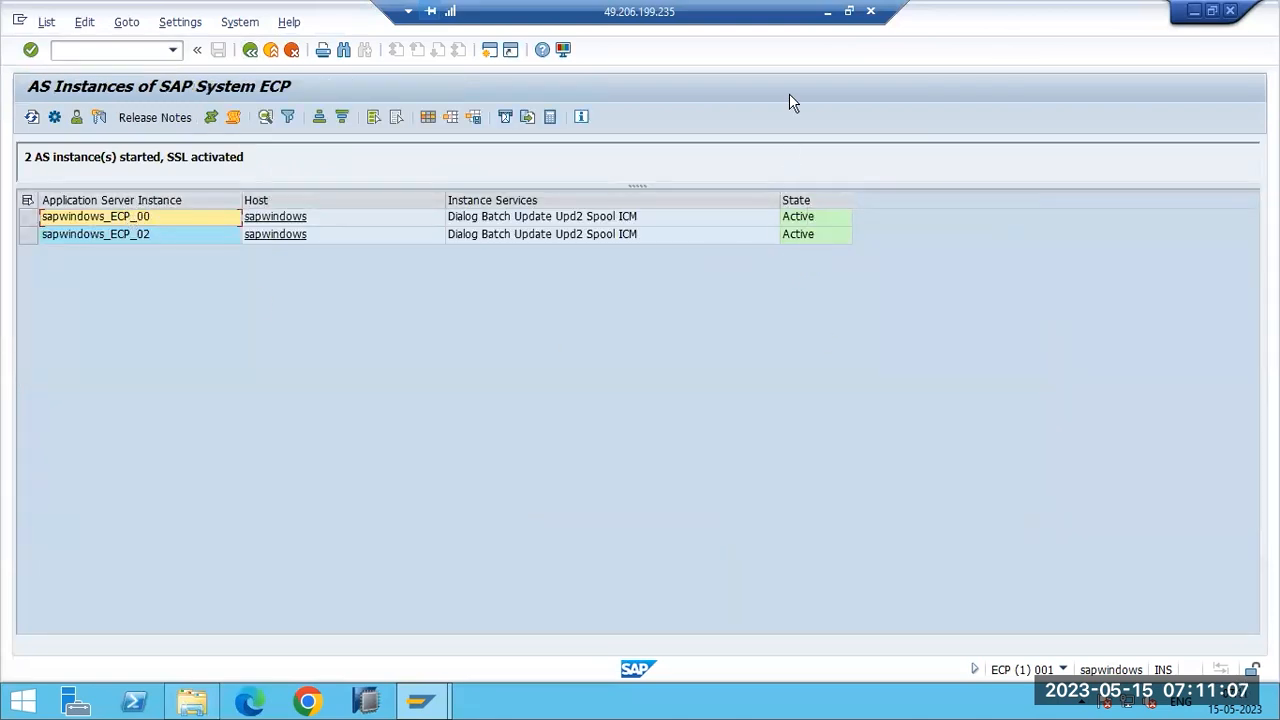
Switch back to Paint and add the line "Sm50 - Local work process overview" below the SM51 note
key(alt+Tab)
drag(107, 170, 528, 166)
click(528, 166)
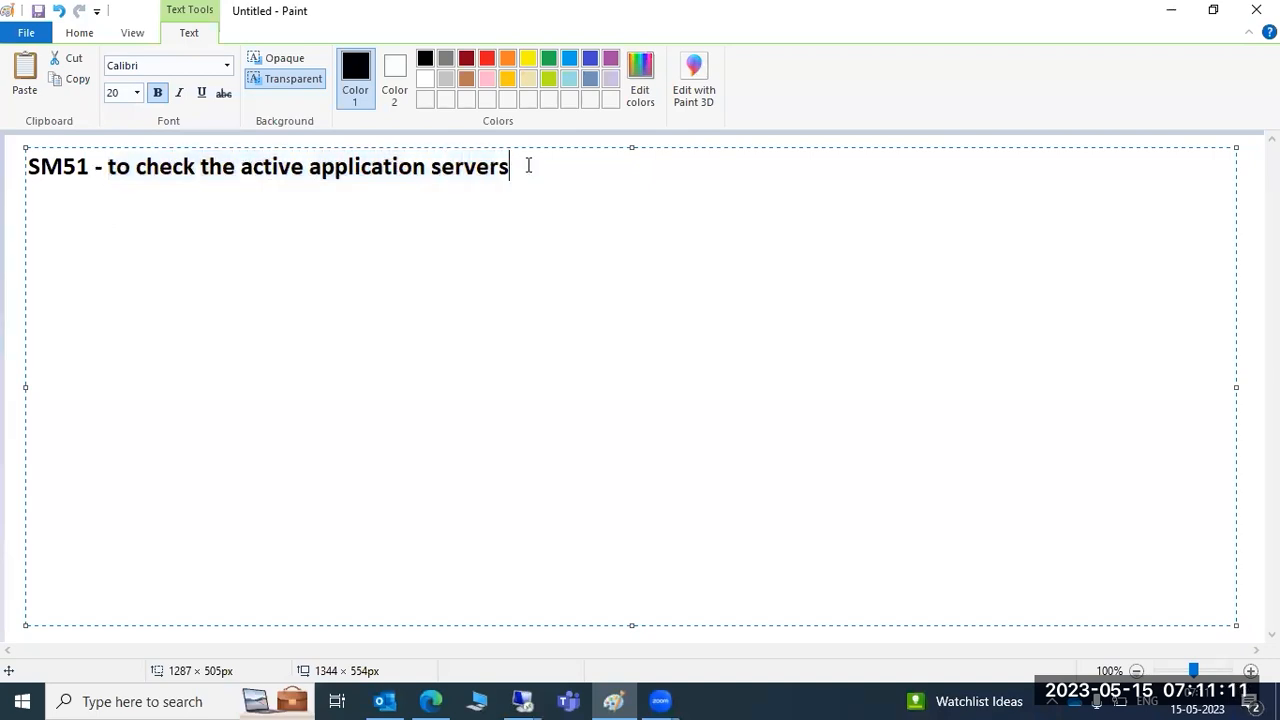
text(Sm5)
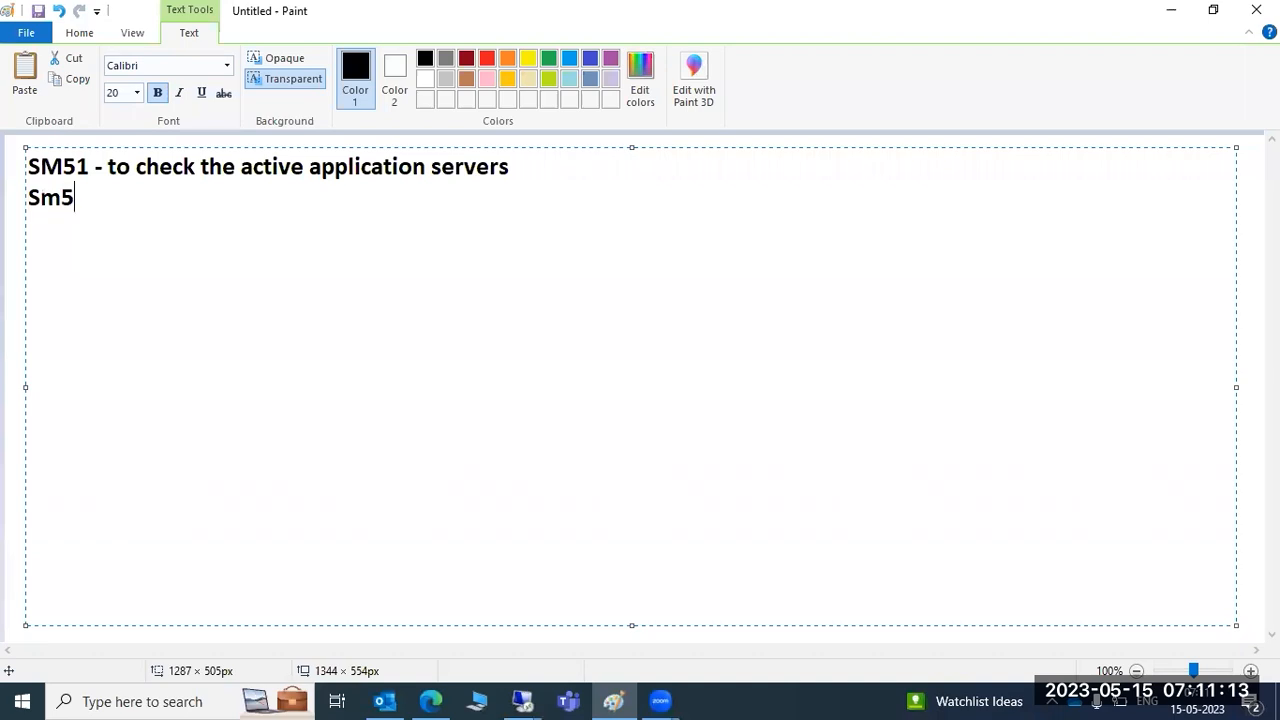
text(0 - Local )
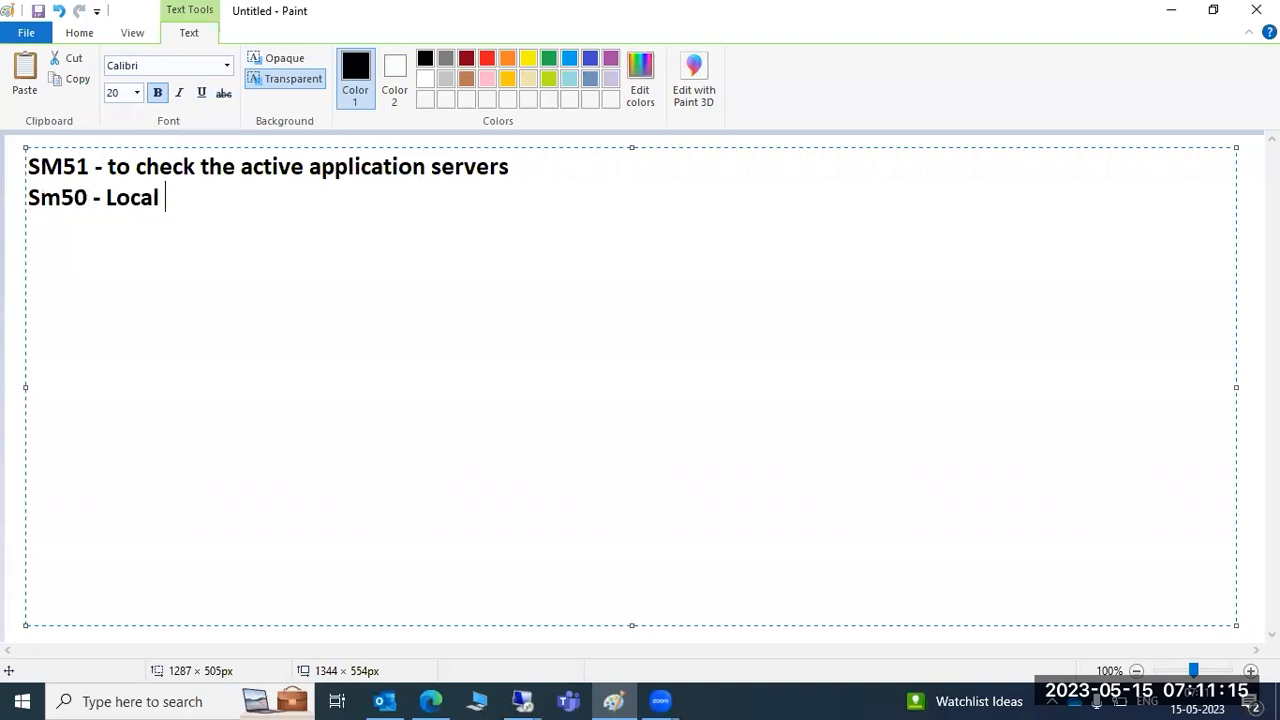
text(work process overview)
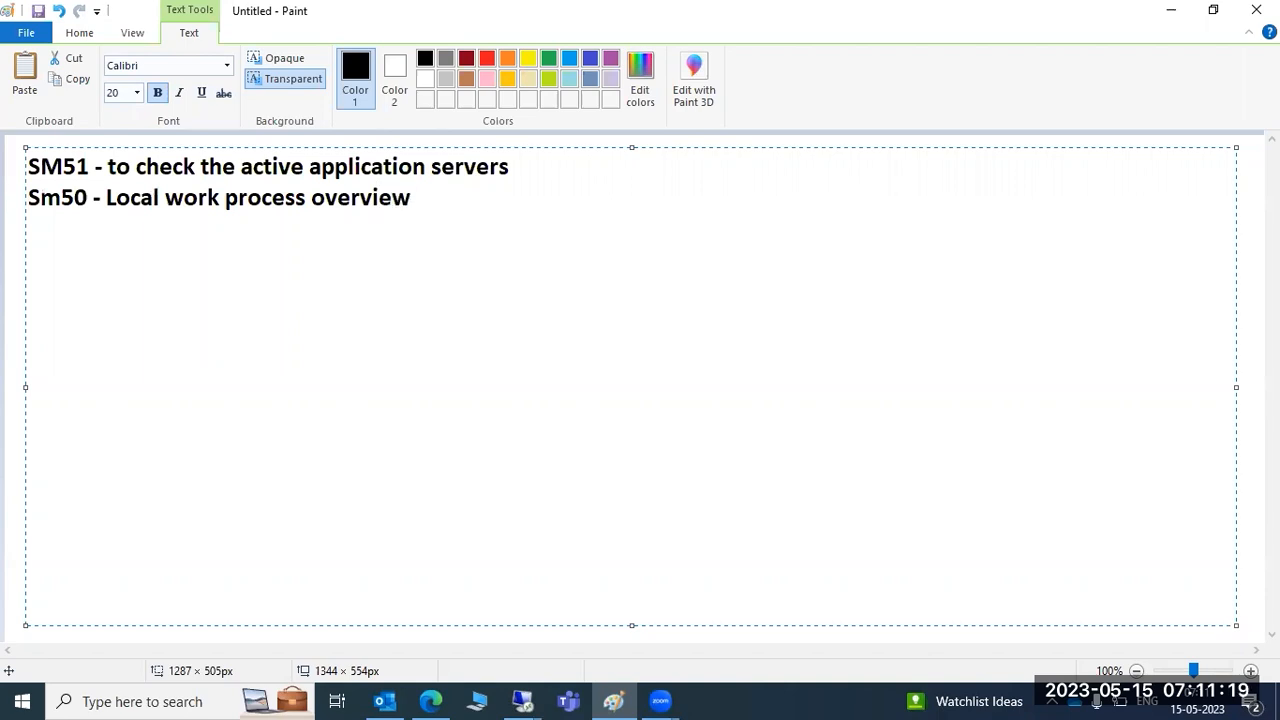
Add a third note line reading "SM66 - Global WP Overview"
key(Return)
text(SM66 - )
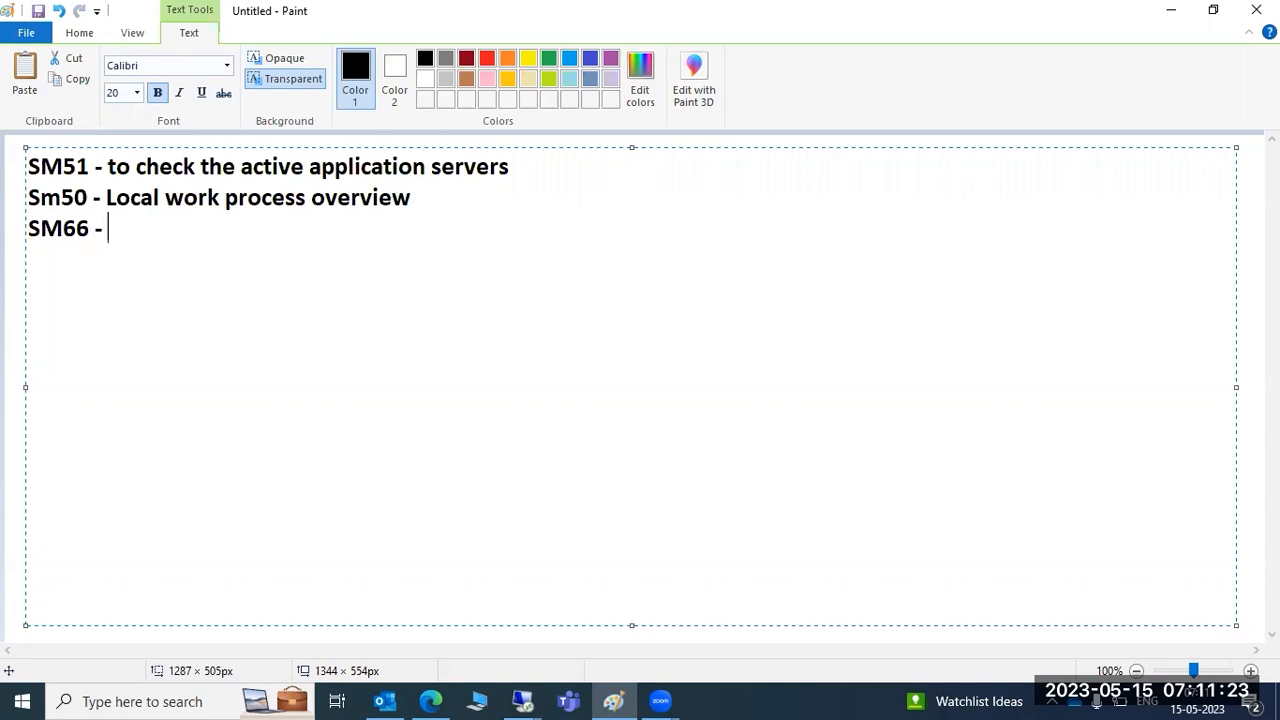
text(Global )
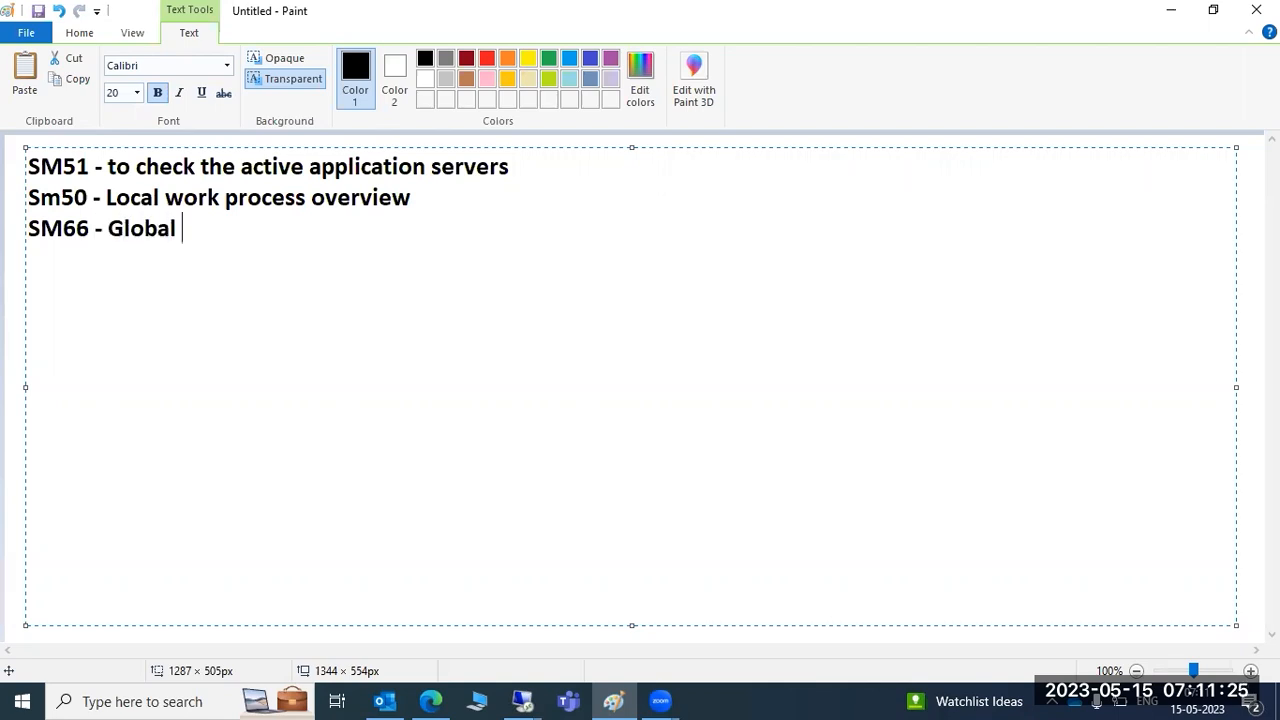
text(WP Overview)
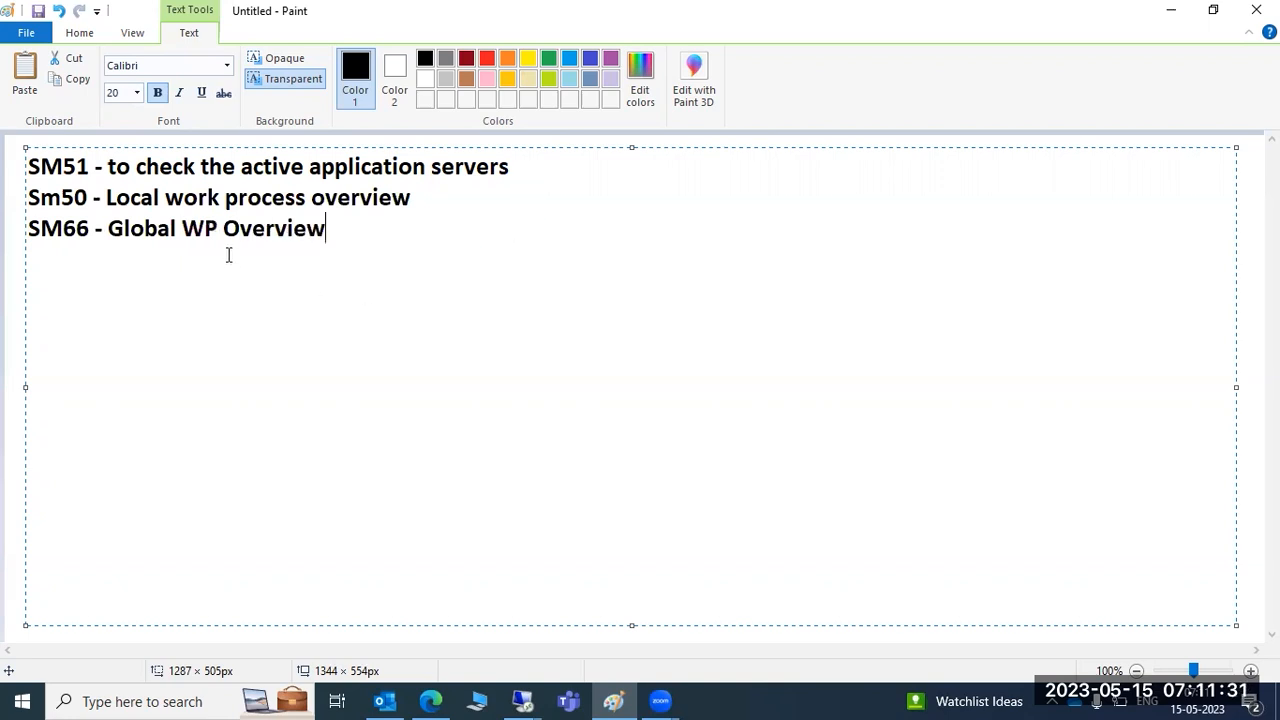
Highlight part of the SM51 description and the words "Global WP Overview" in the notes
drag(89, 165, 171, 164)
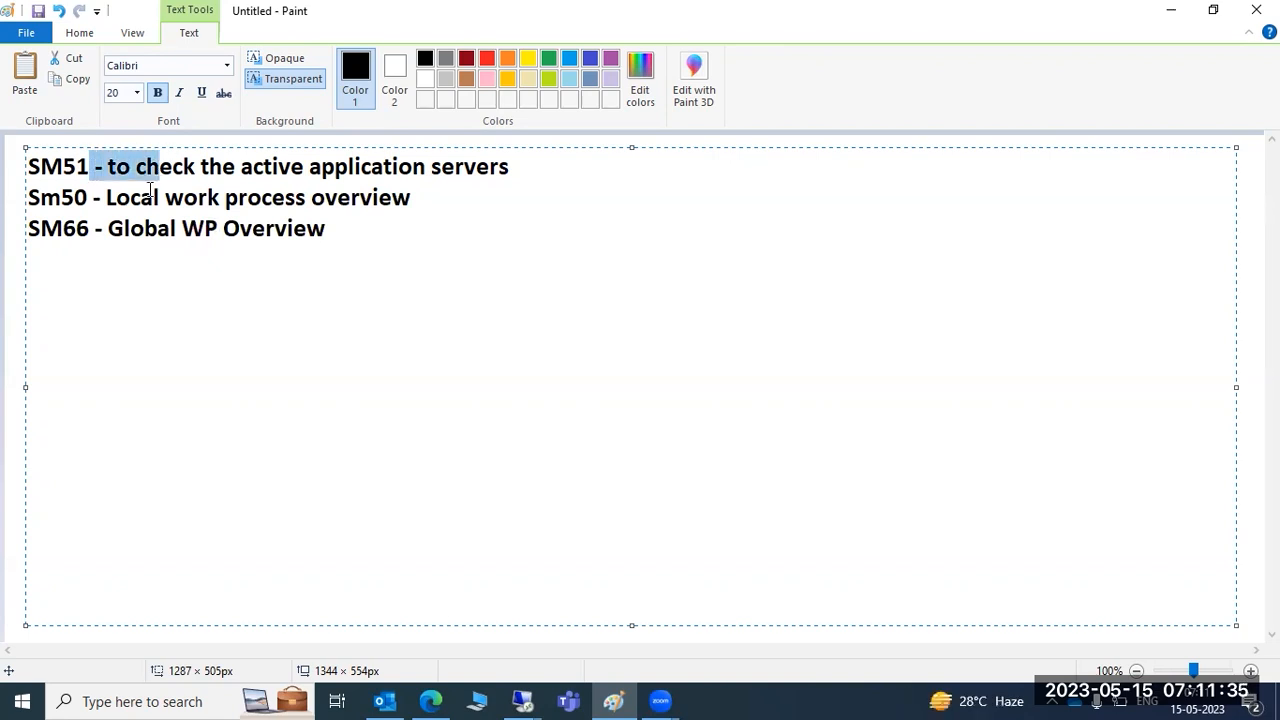
click(109, 229)
drag(109, 229, 163, 248)
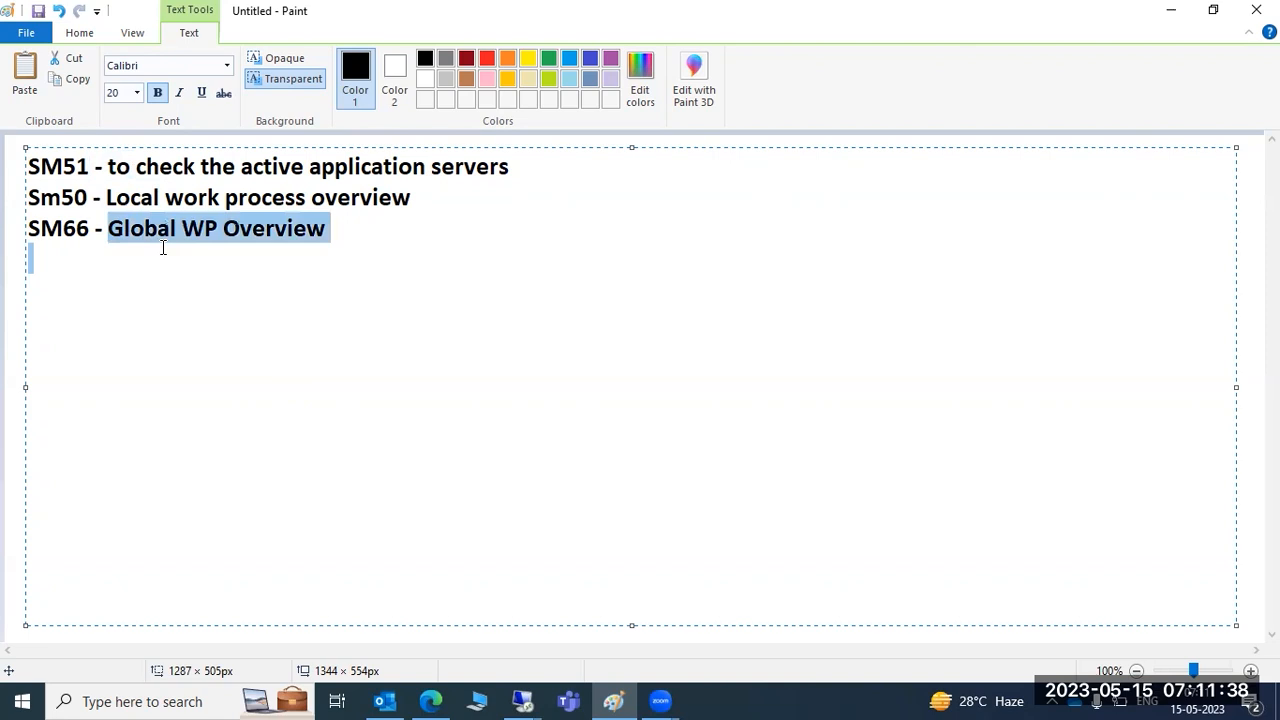
Return to the SAP session, run transaction SM50 from the instance list and dismiss the security message
click(540, 699)
click(577, 645)
click(103, 212)
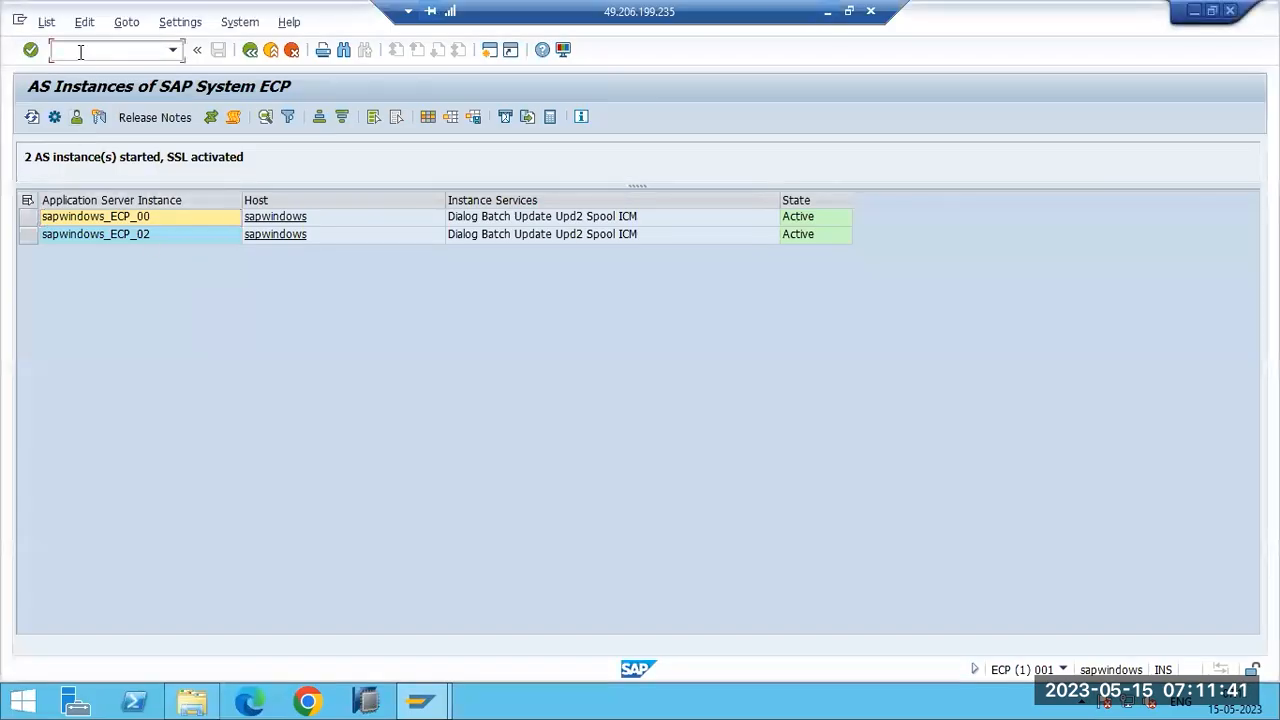
text(/nsm50)
key(Return)
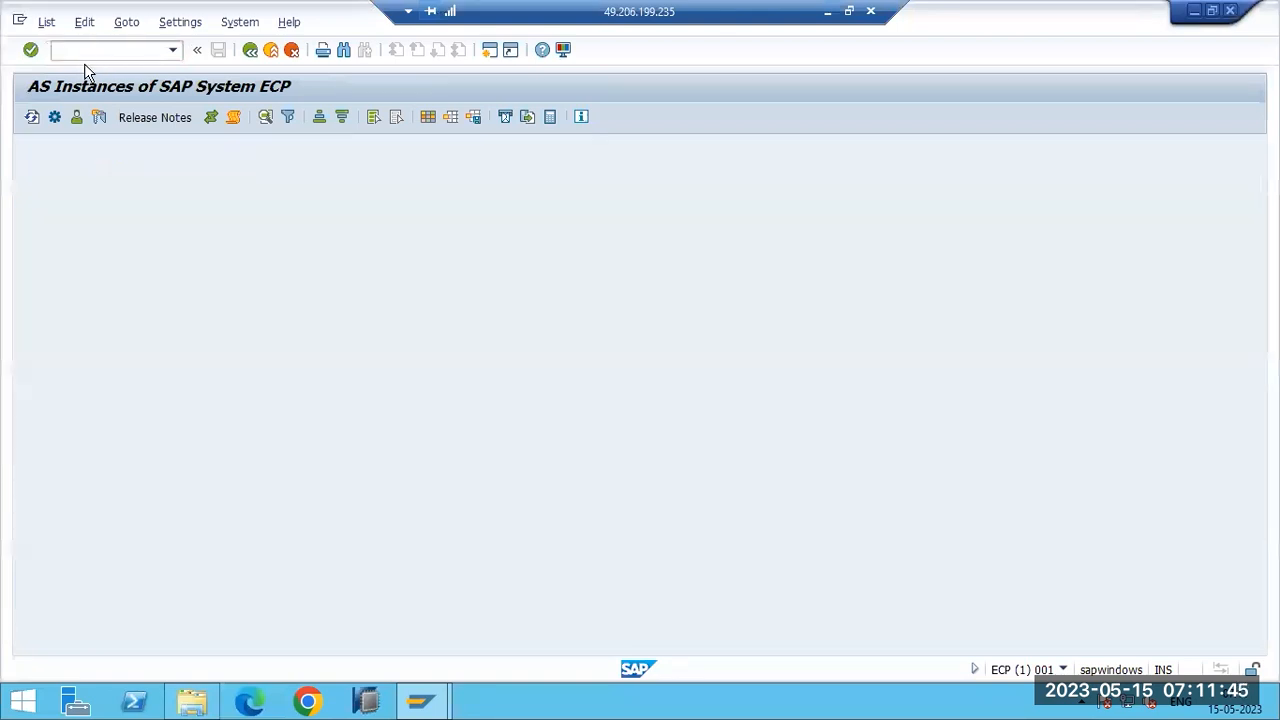
click(760, 224)
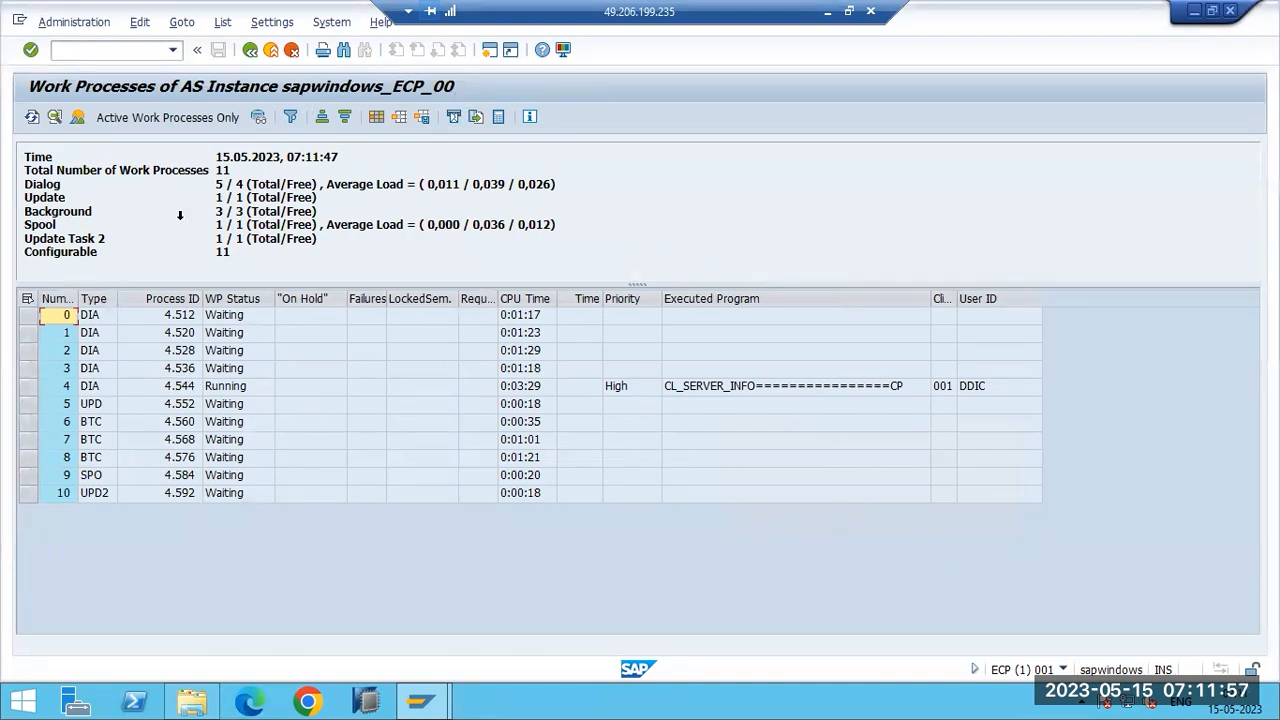
Run transaction SM66 to view the work processes of all instances, and go back to SAP Easy Access
text(/nsm66)
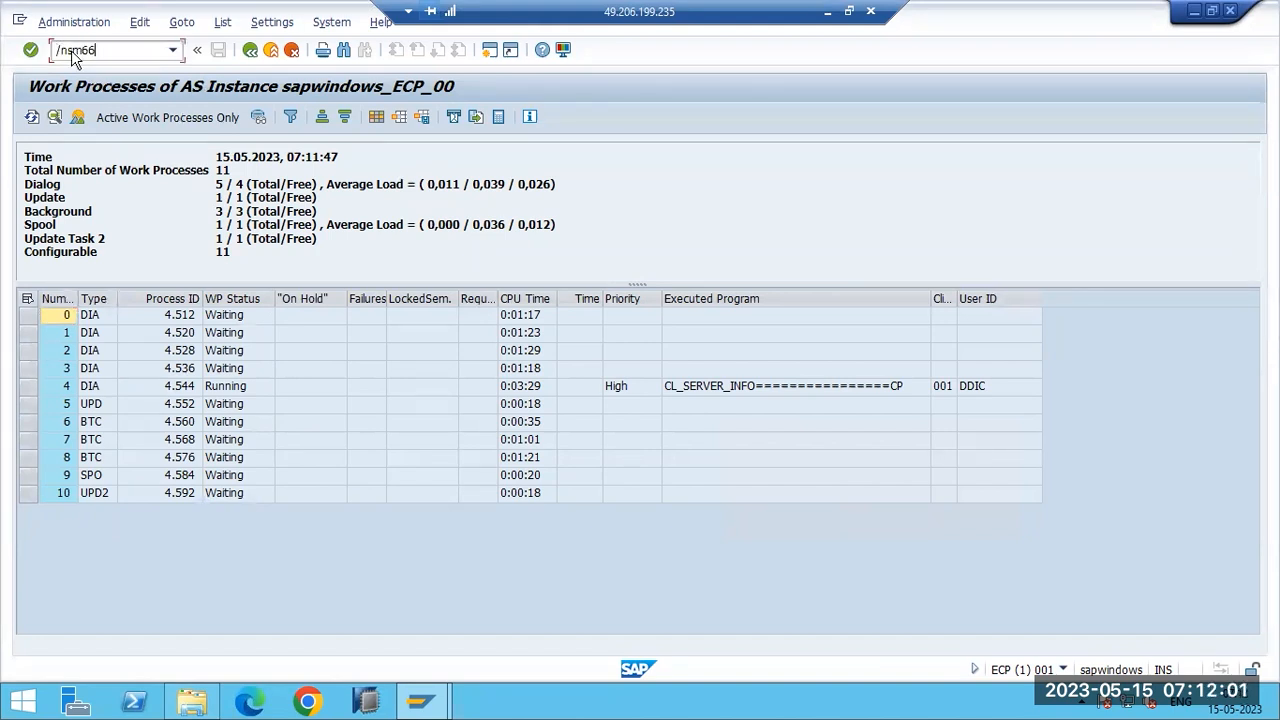
key(Return)
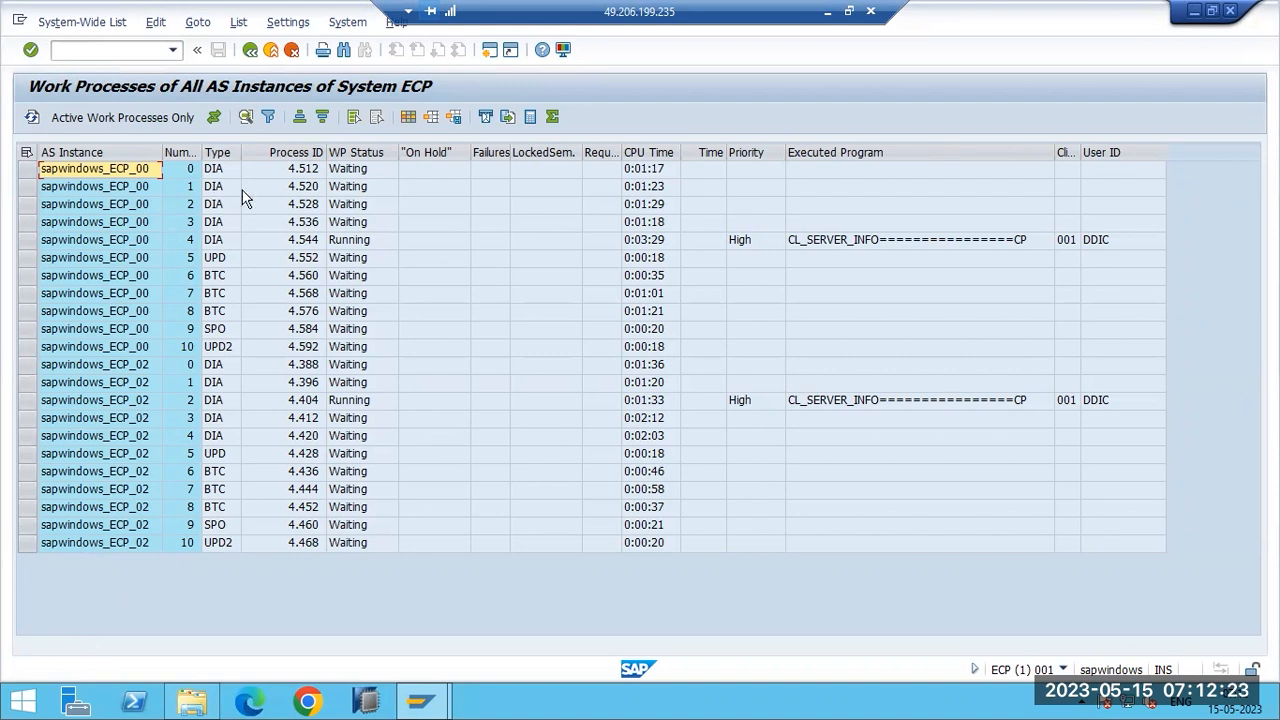
click(250, 49)
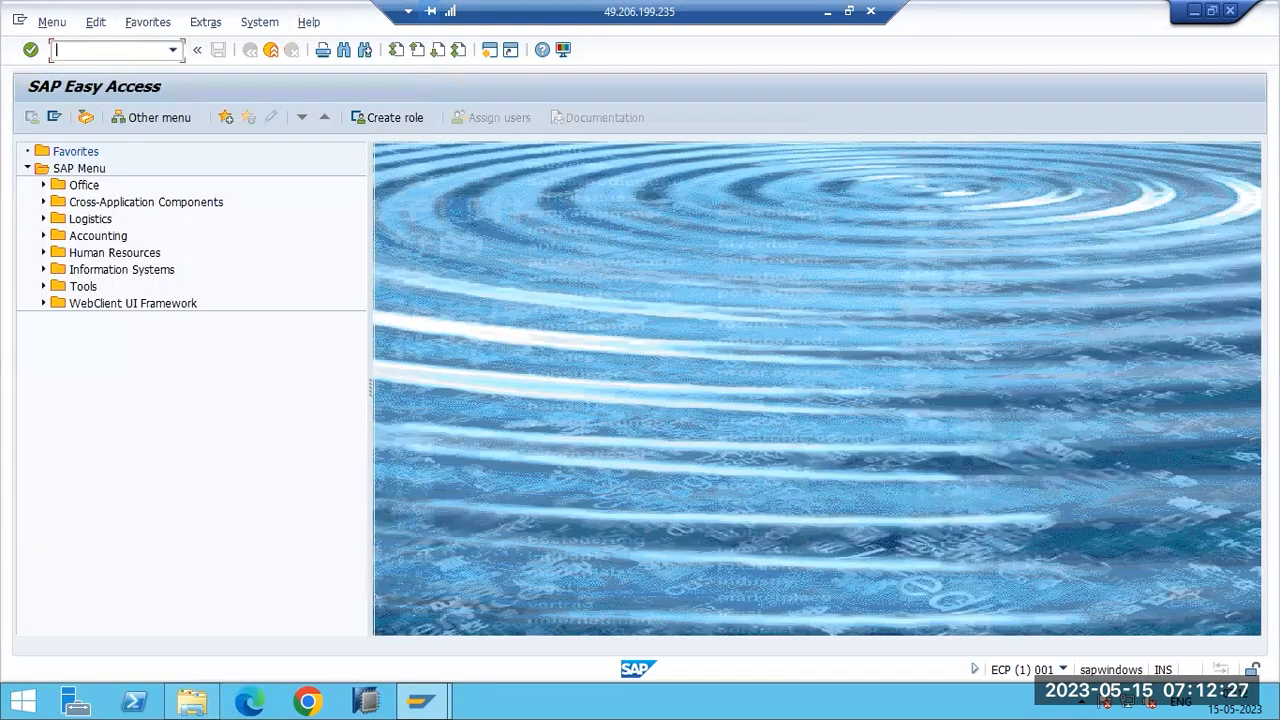
Run transaction SM50 to view the local instance's work processes, dismissing the security message, and go back to SAP Easy Access
text(sm50)
key(Return)
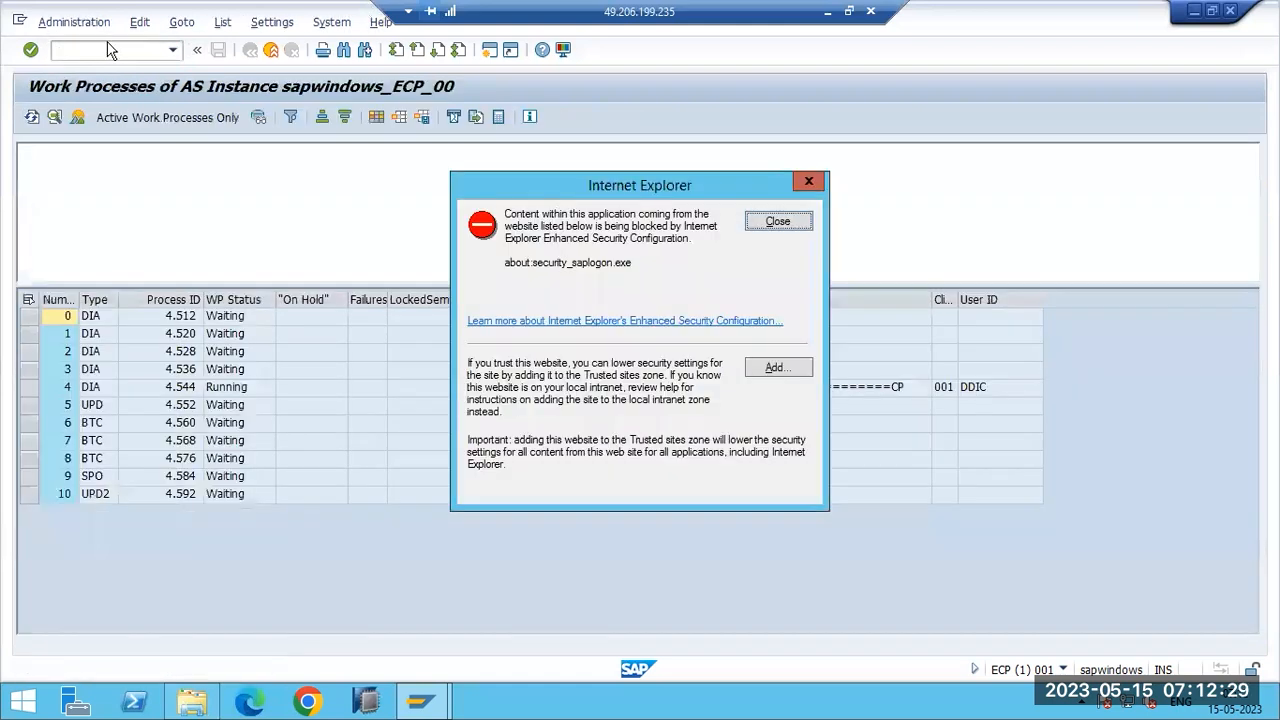
click(749, 220)
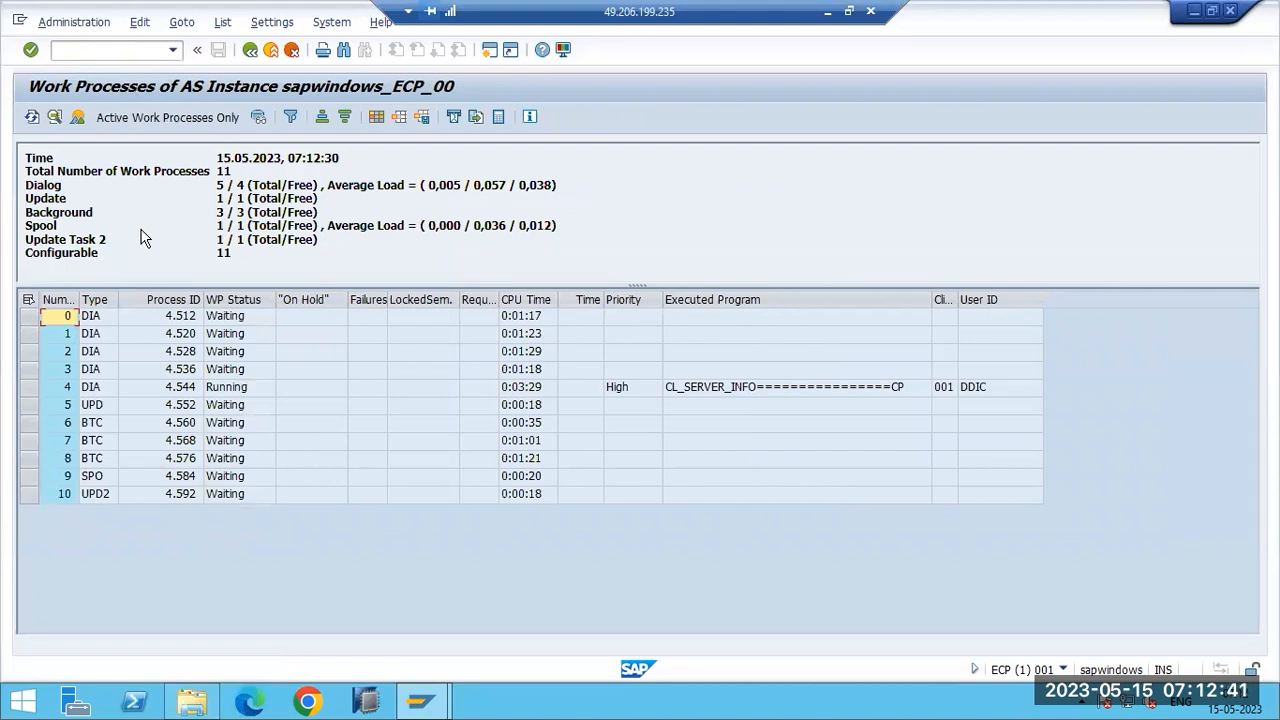
key(F3)
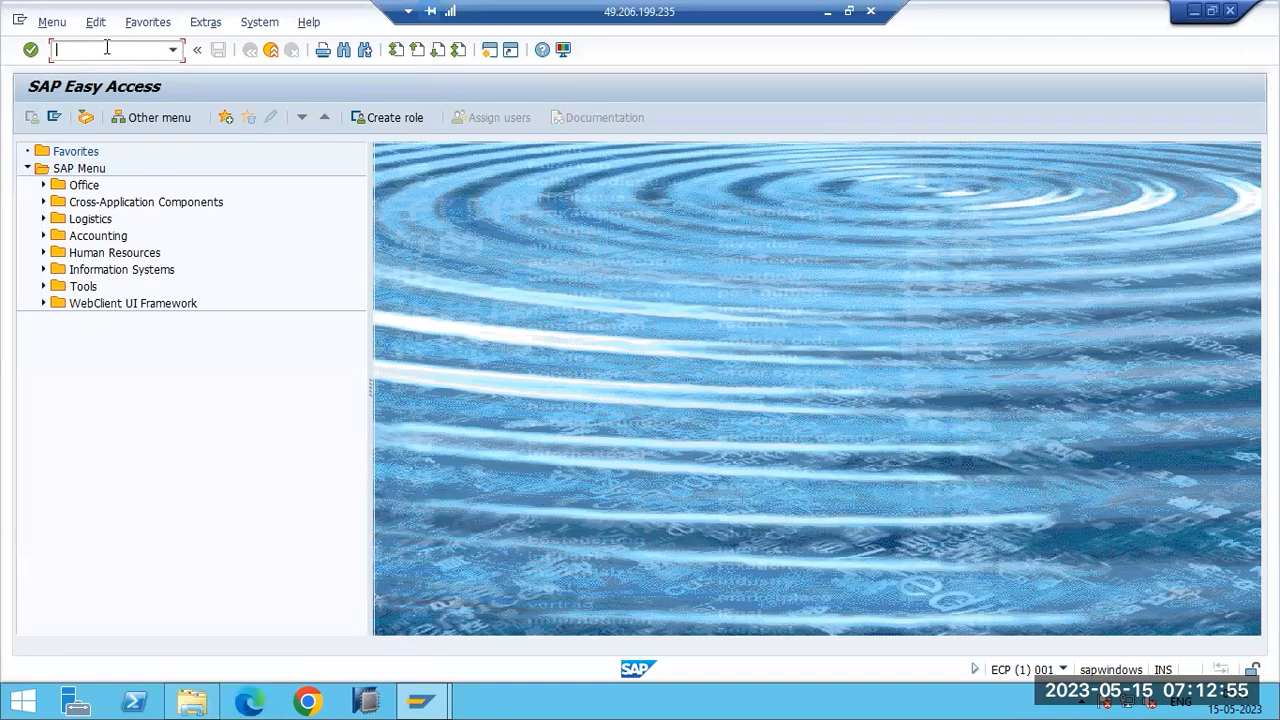
Run transaction SM66, compare the work process rows of instances sapwindows_ECP_00 and sapwindows_ECP_02, and return to SAP Easy Access
text(sm66)
key(Return)
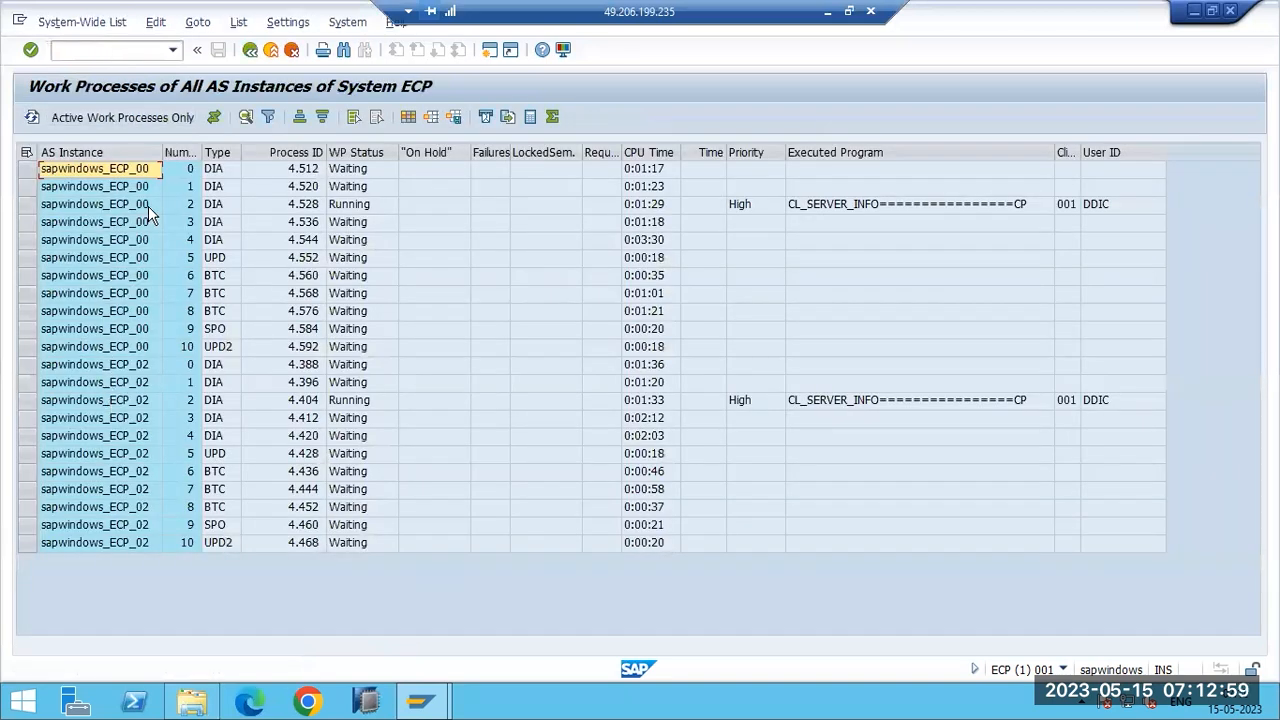
click(137, 348)
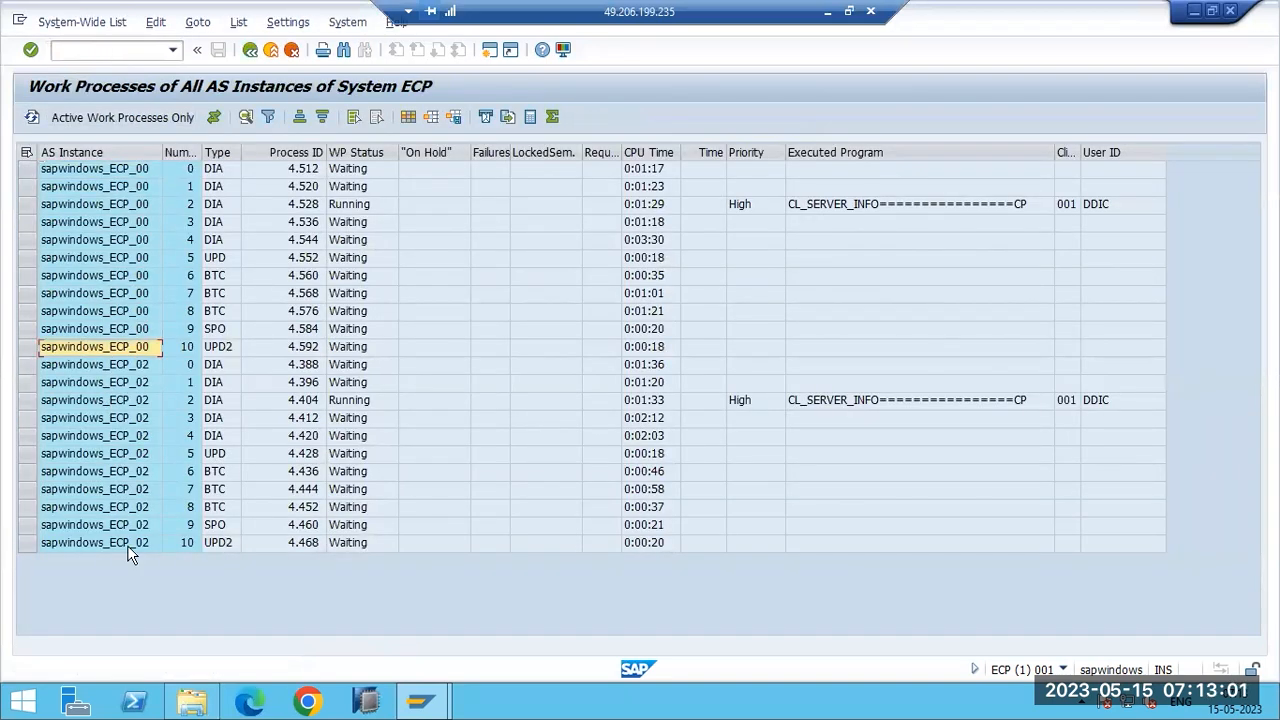
click(129, 544)
click(136, 366)
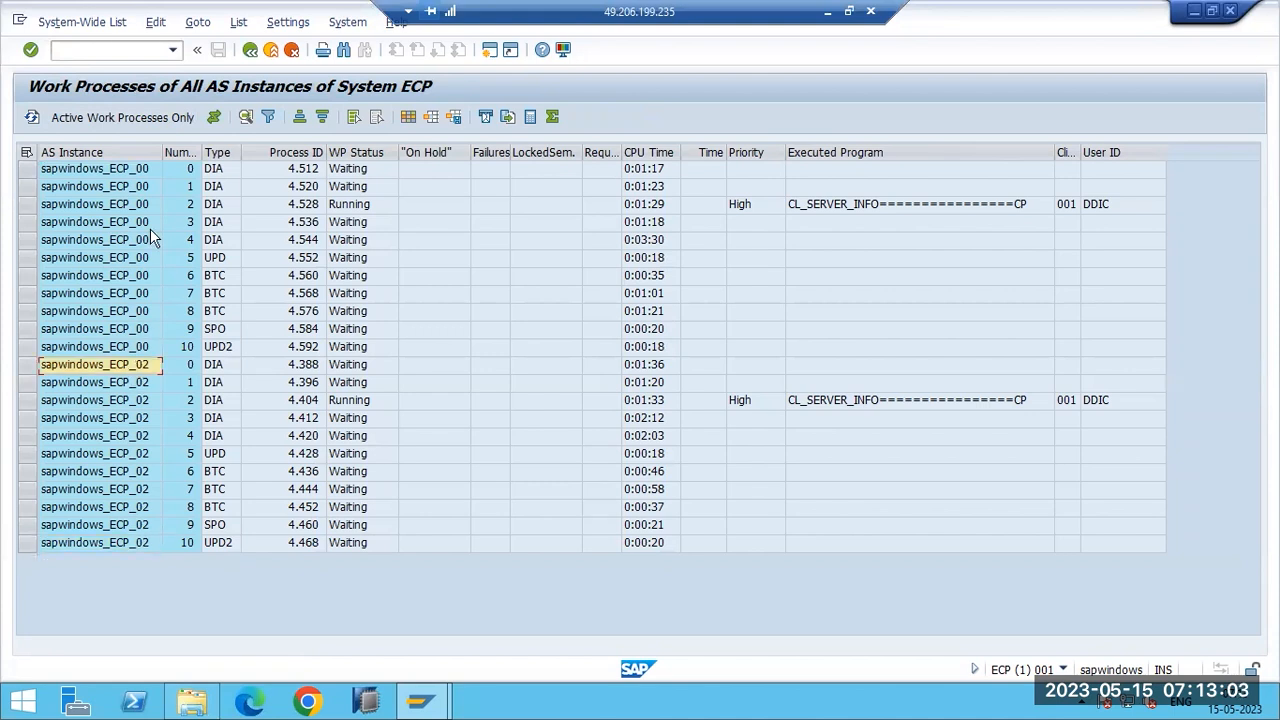
click(250, 49)
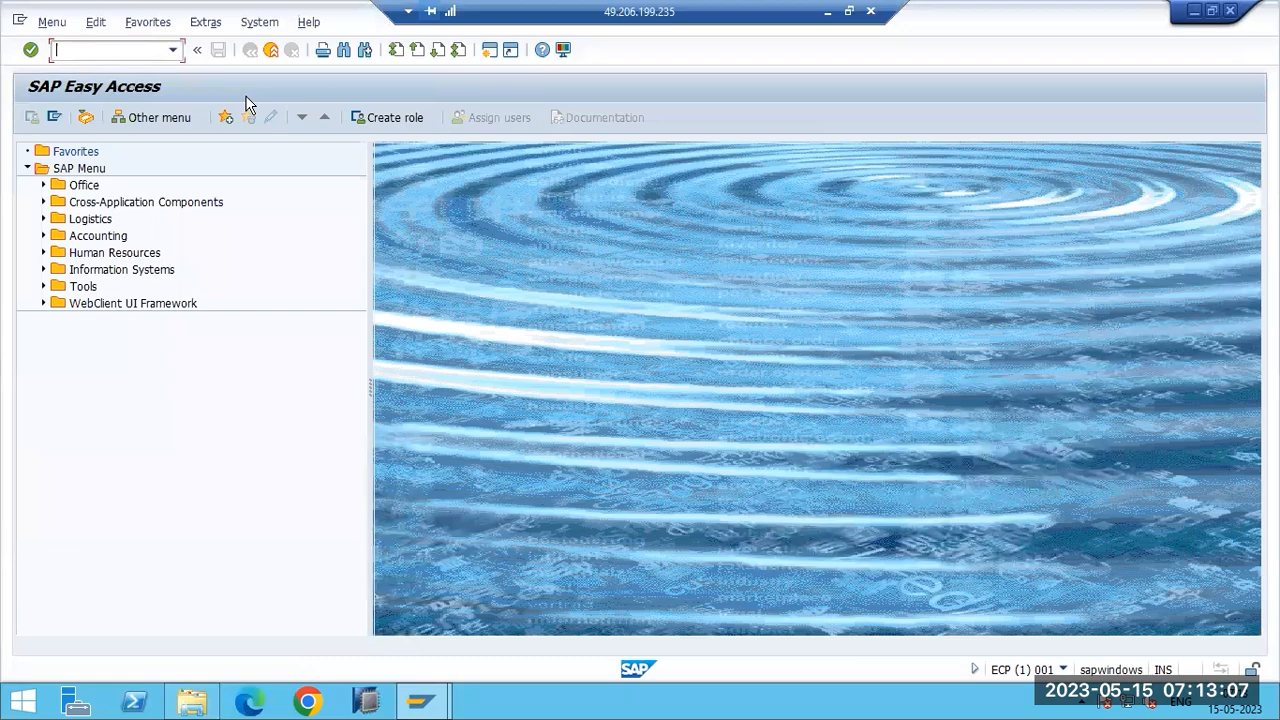
Switch to the Paint notes and add a fourth line reading "SM04 - To check the logged on users list"
click(829, 10)
click(346, 230)
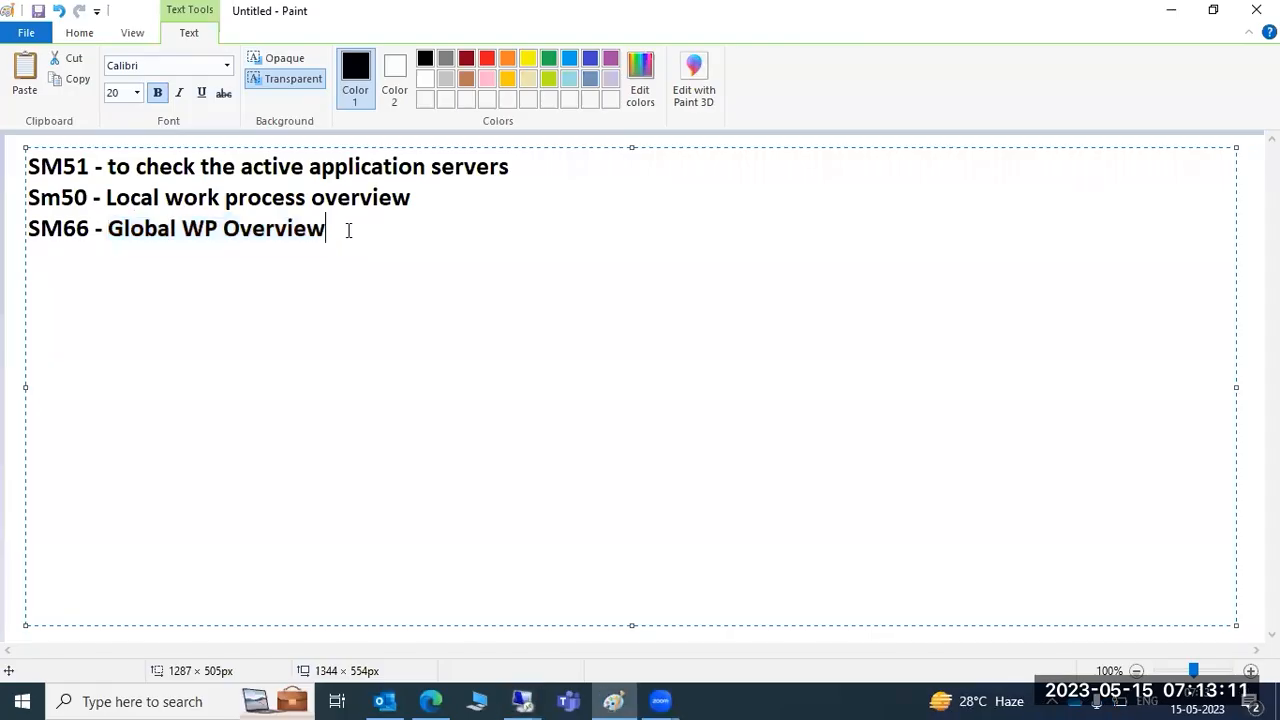
key(Return)
text(SM04 -)
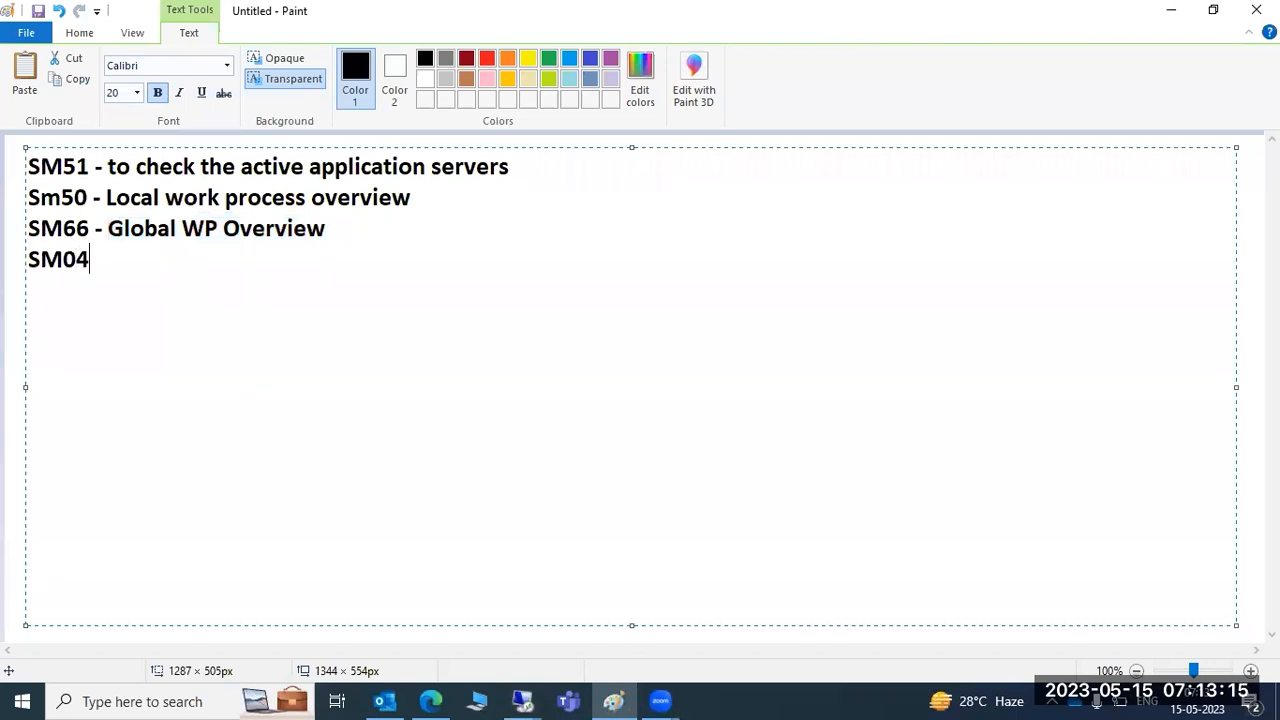
text(To check the l)
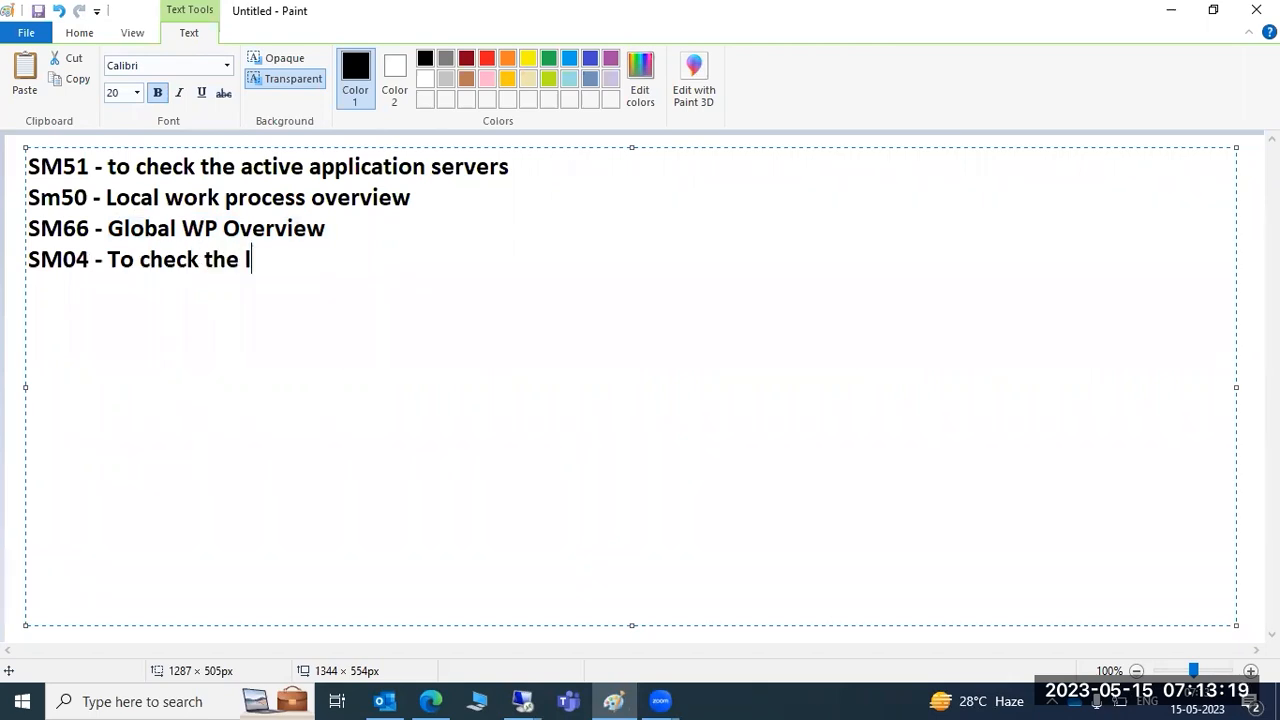
text(ogged on )
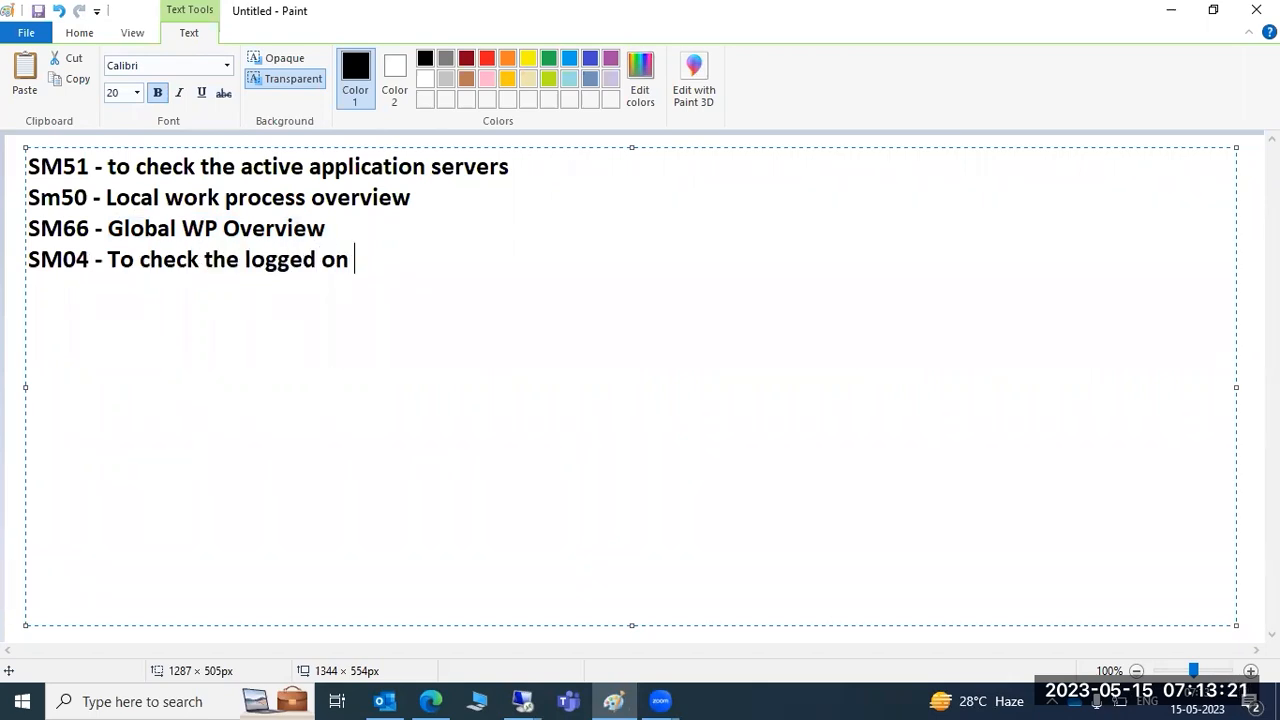
text(users list)
key(Return)
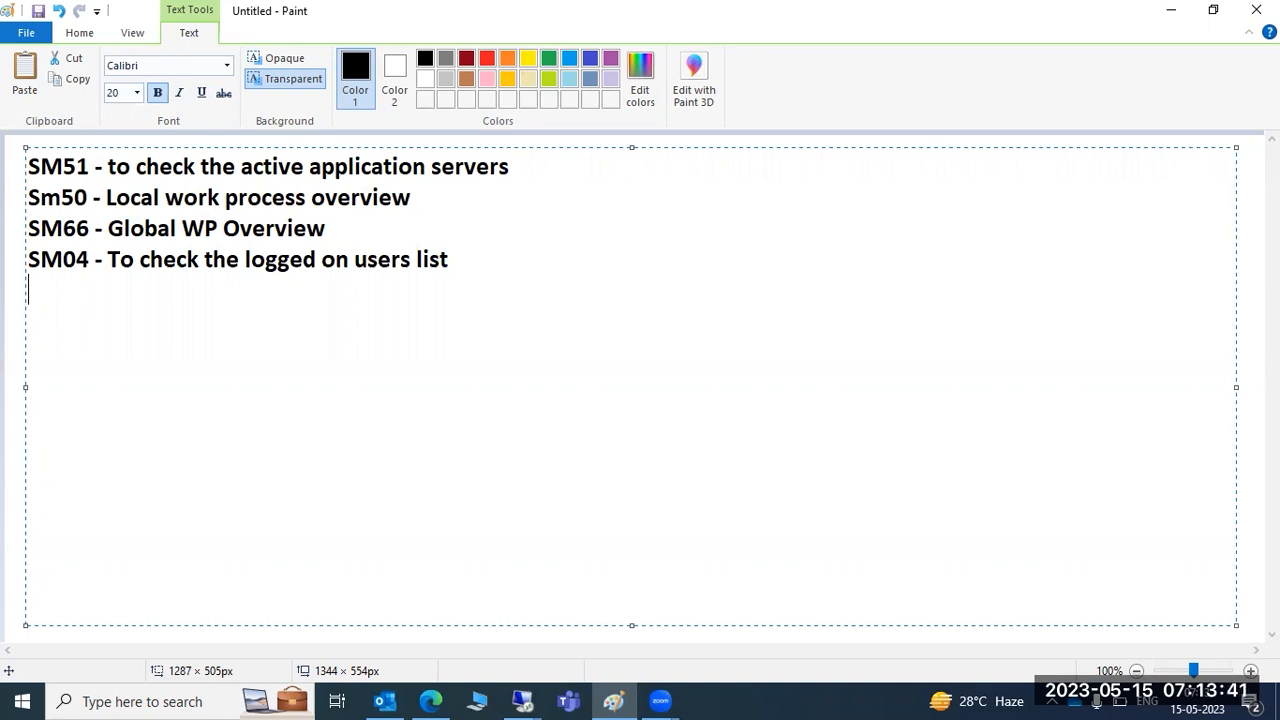
Return to the SAP remote session, run transaction SM04 to list the logged-on users and dismiss the security message
mouse_move(522, 701)
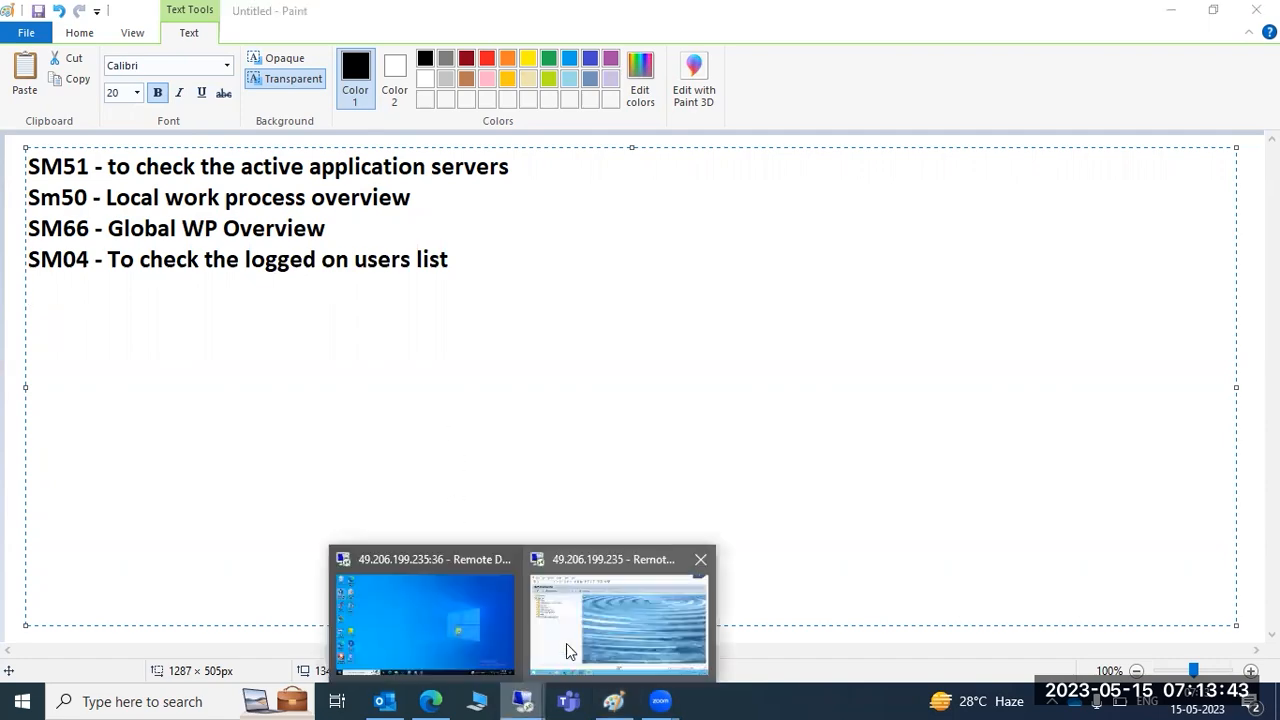
click(566, 643)
click(155, 52)
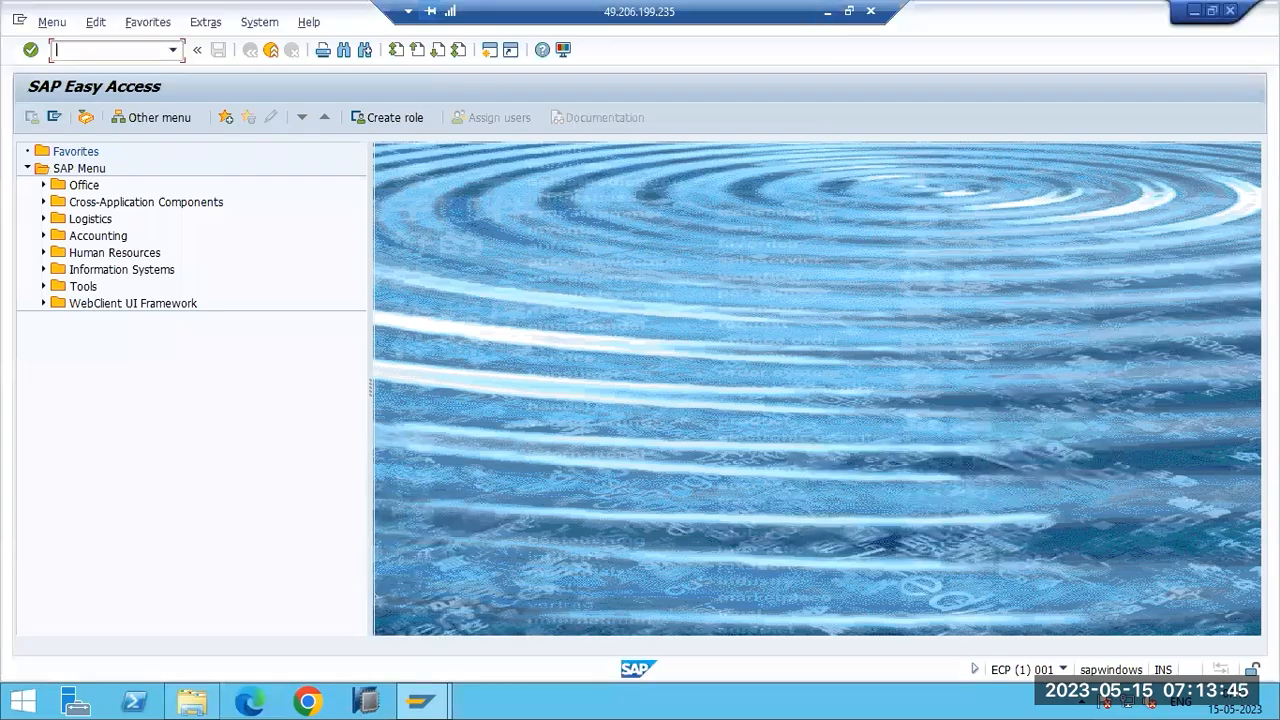
text(sm04)
key(Return)
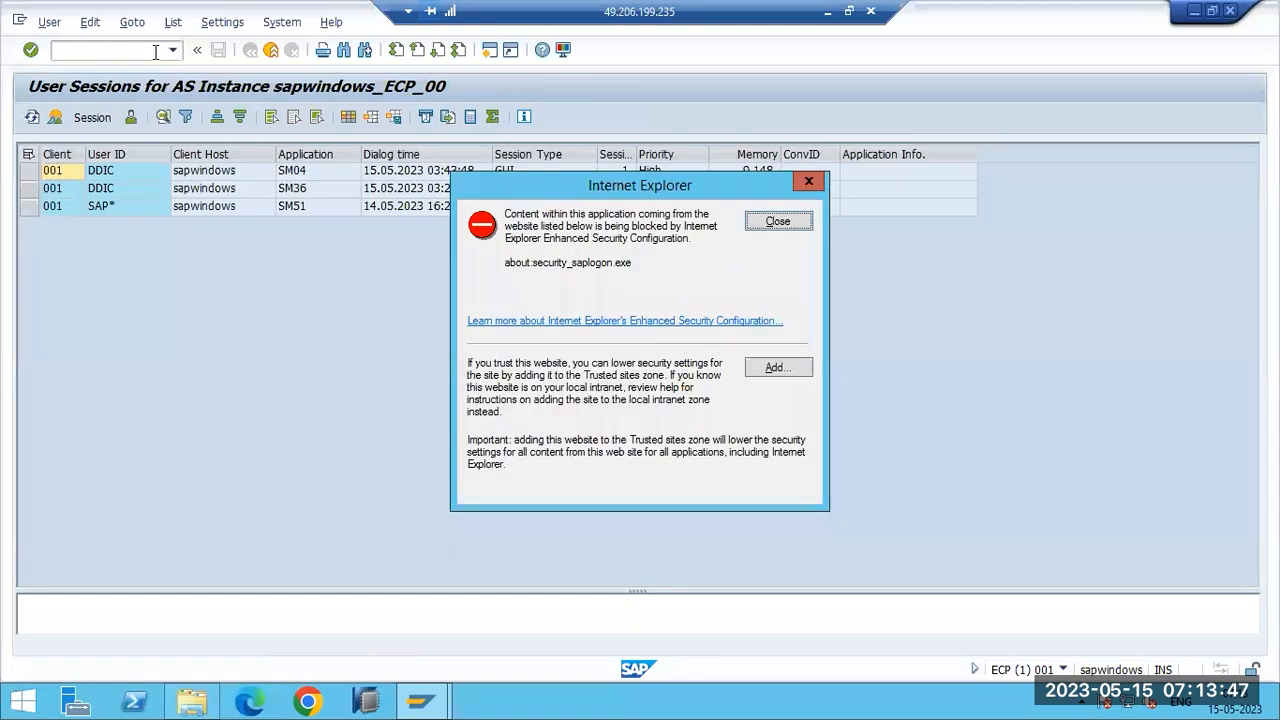
click(786, 226)
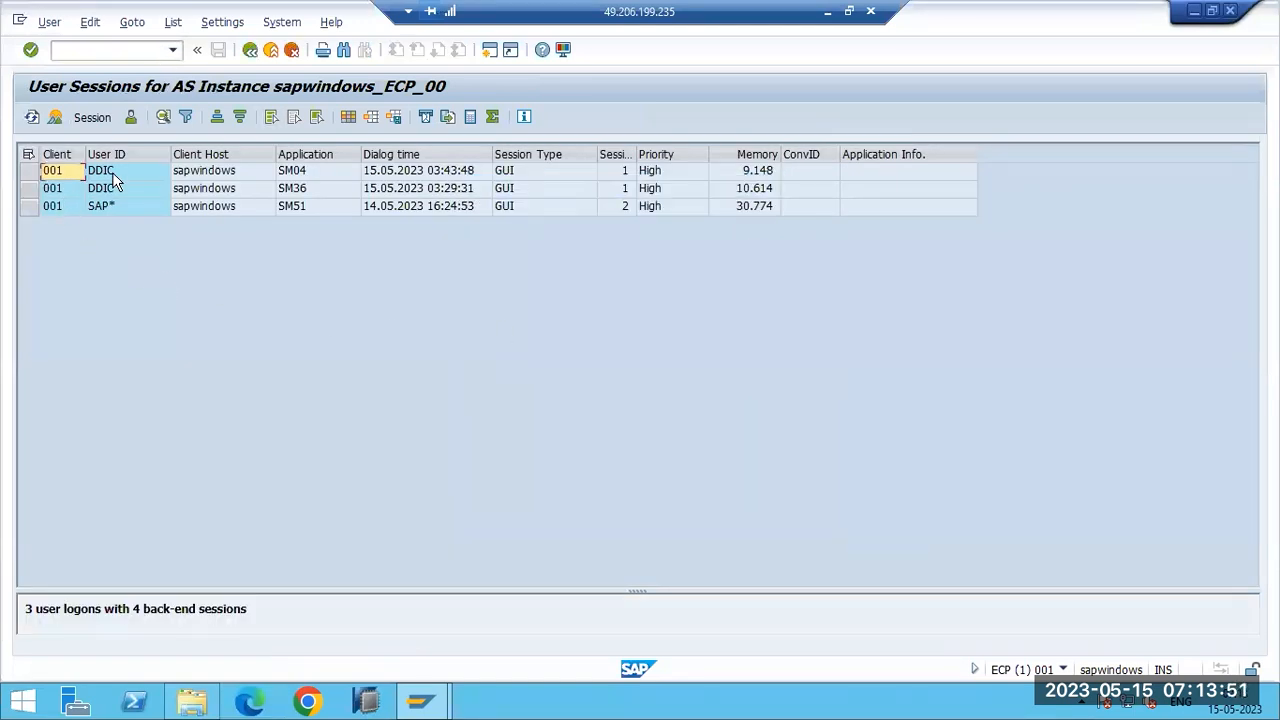
Examine the application, dialog time, session type, session count and memory of the first DDIC logon and the SAP* logon
click(296, 172)
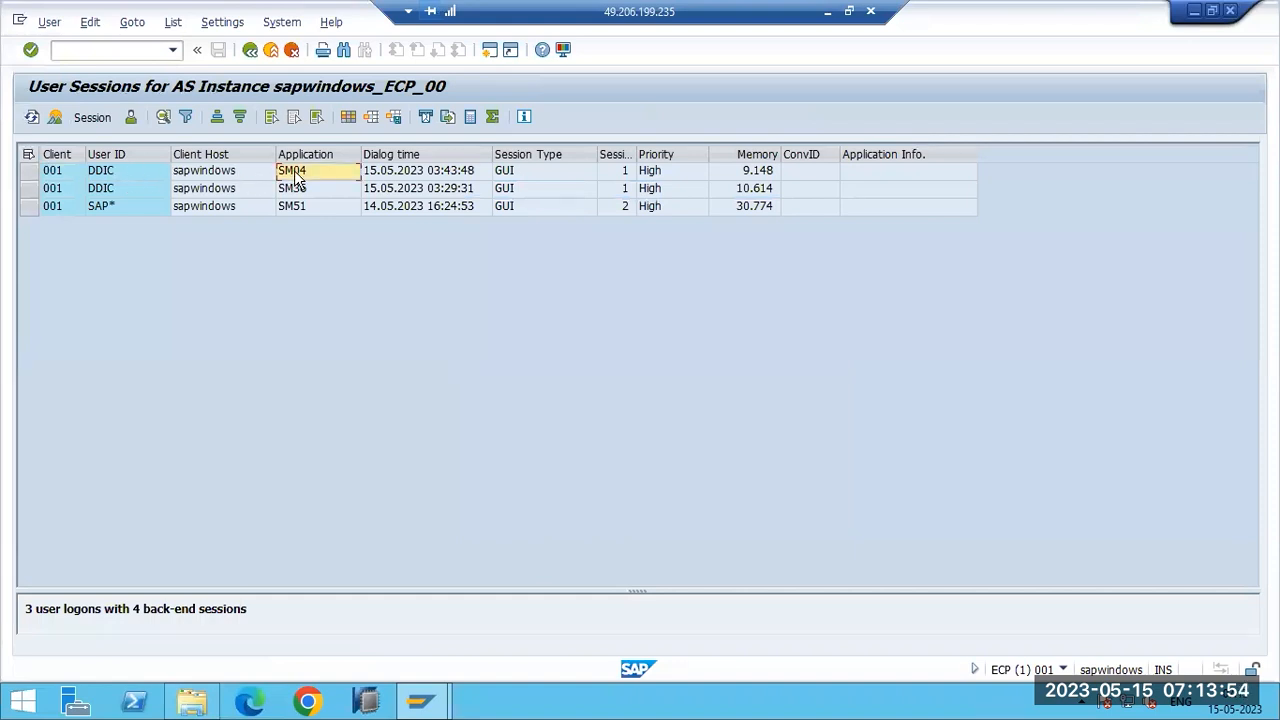
click(466, 176)
click(521, 172)
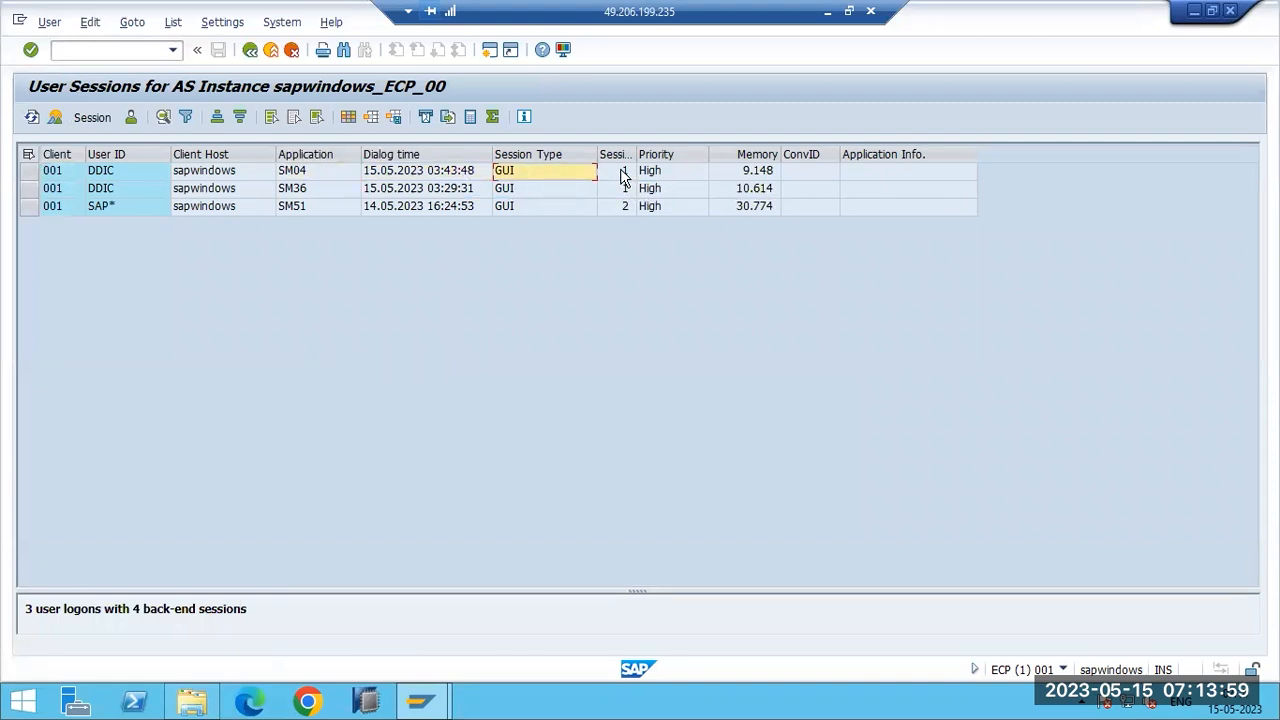
click(762, 175)
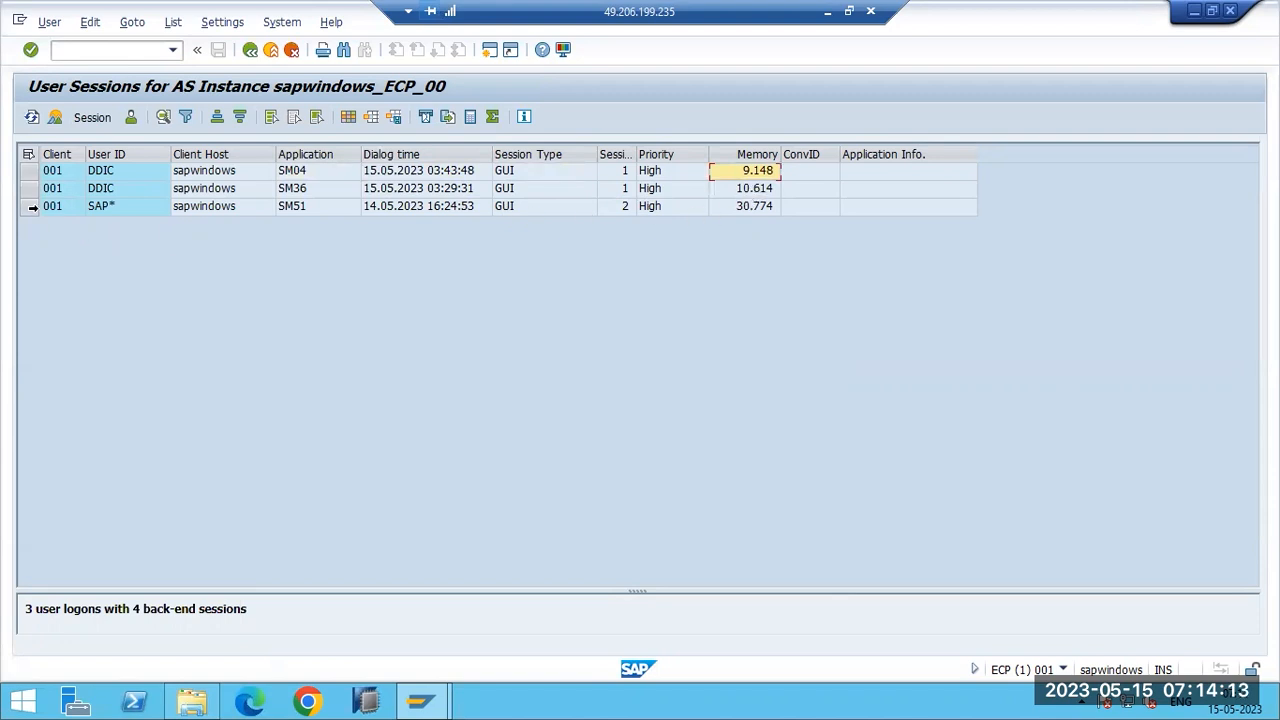
click(29, 207)
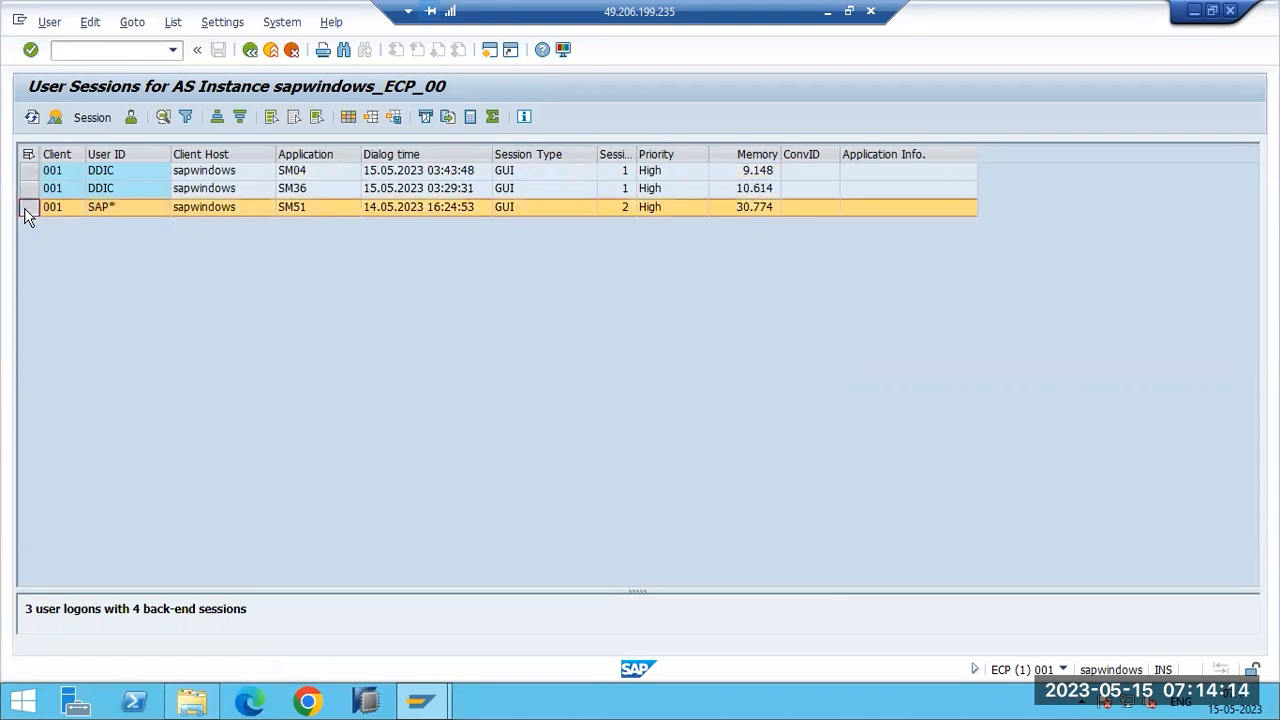
click(102, 210)
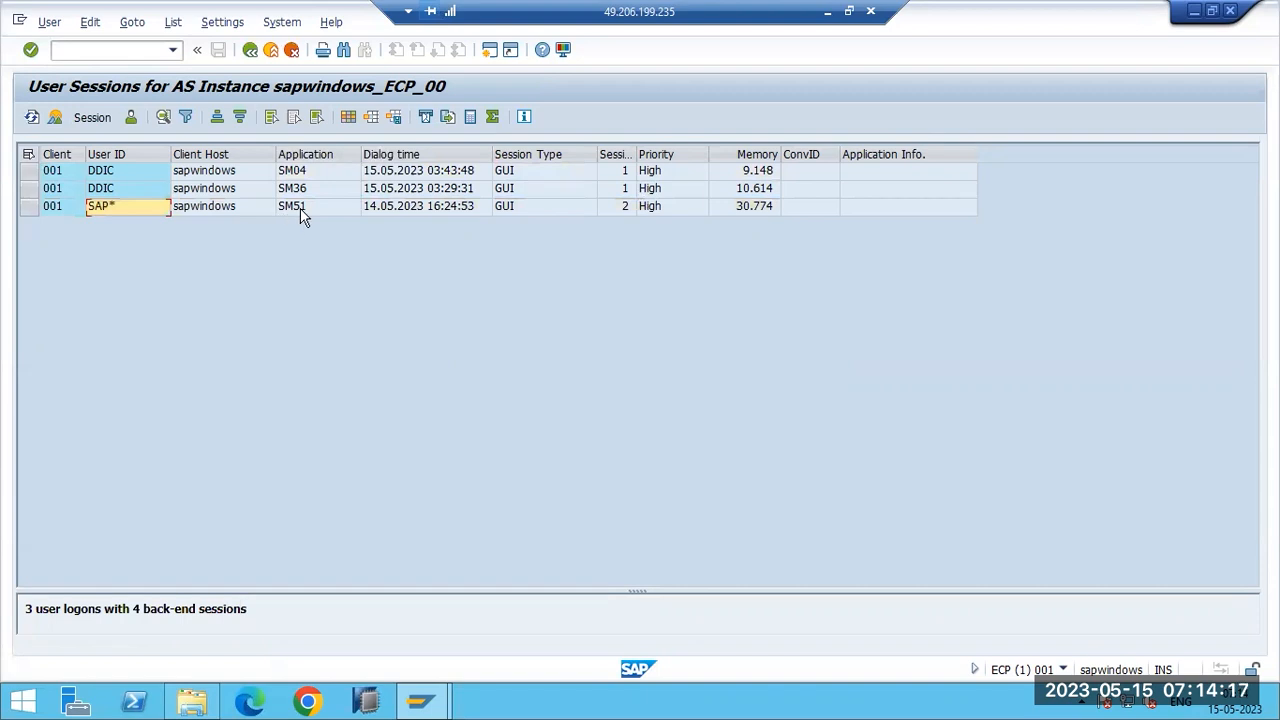
click(378, 210)
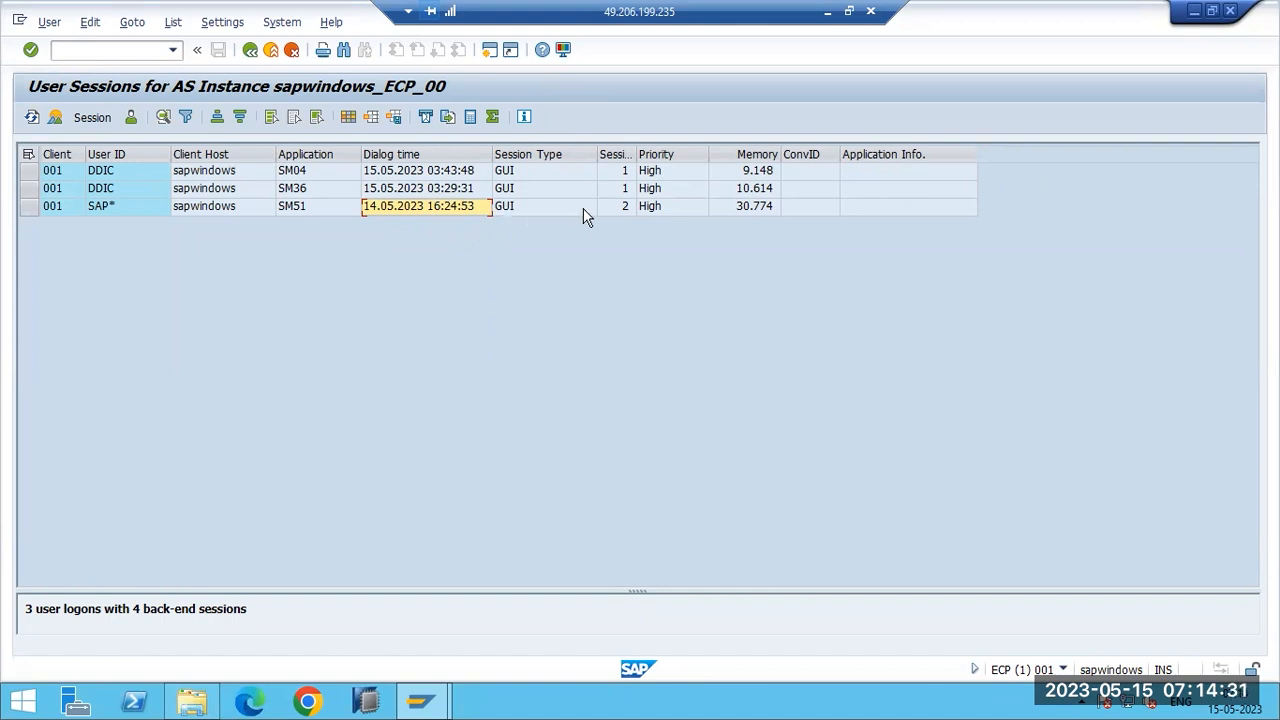
click(622, 208)
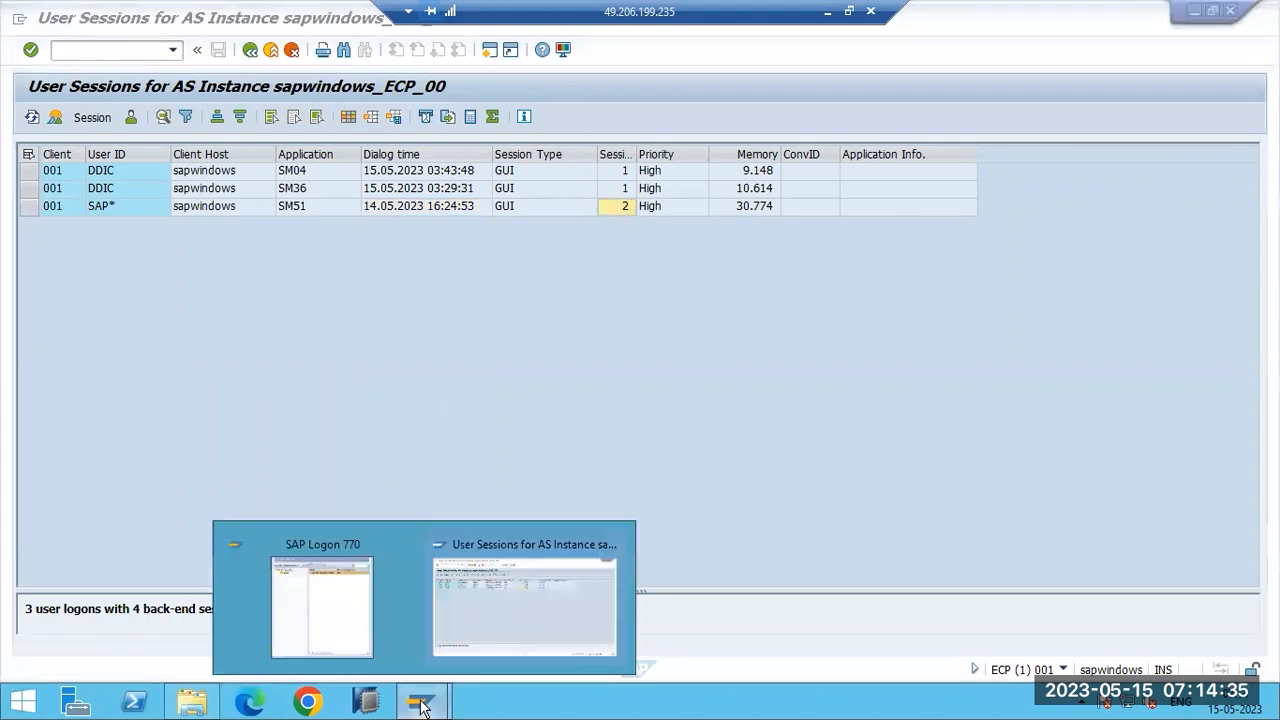
Open a second SAP session and run transaction SM04 in it to check the session count of the first DDIC logon
click(489, 50)
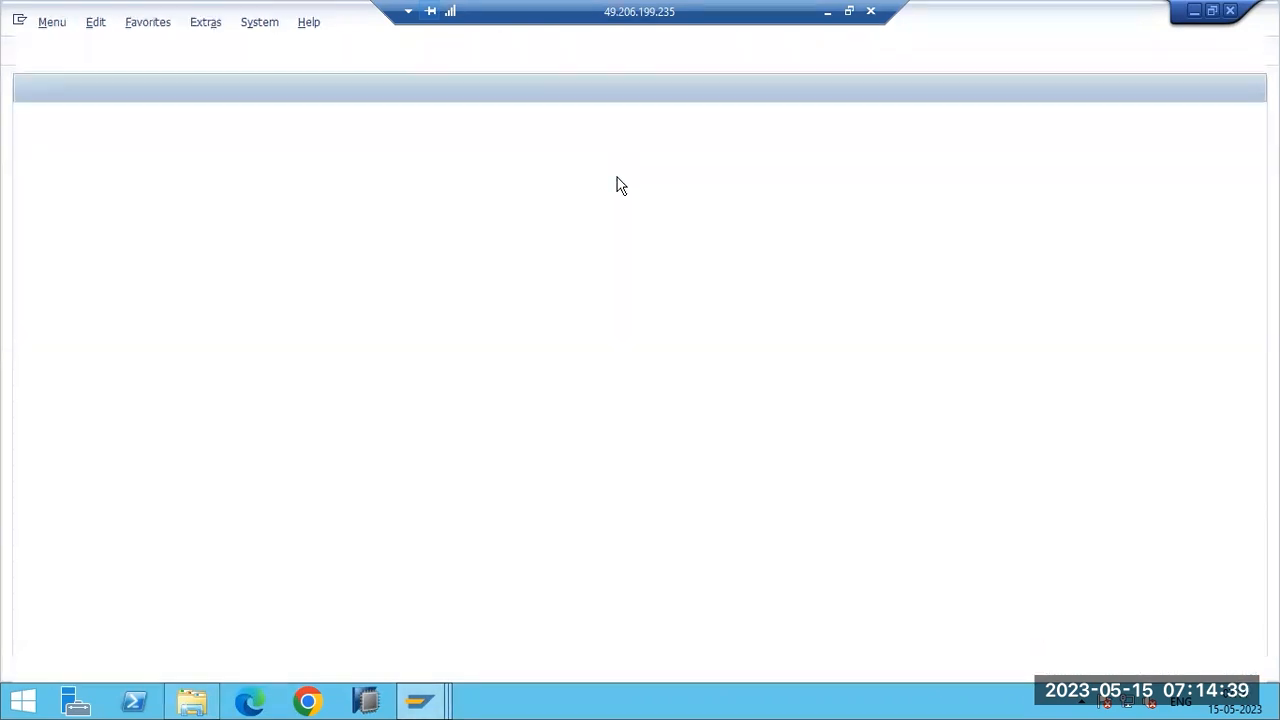
text(sm04)
key(Return)
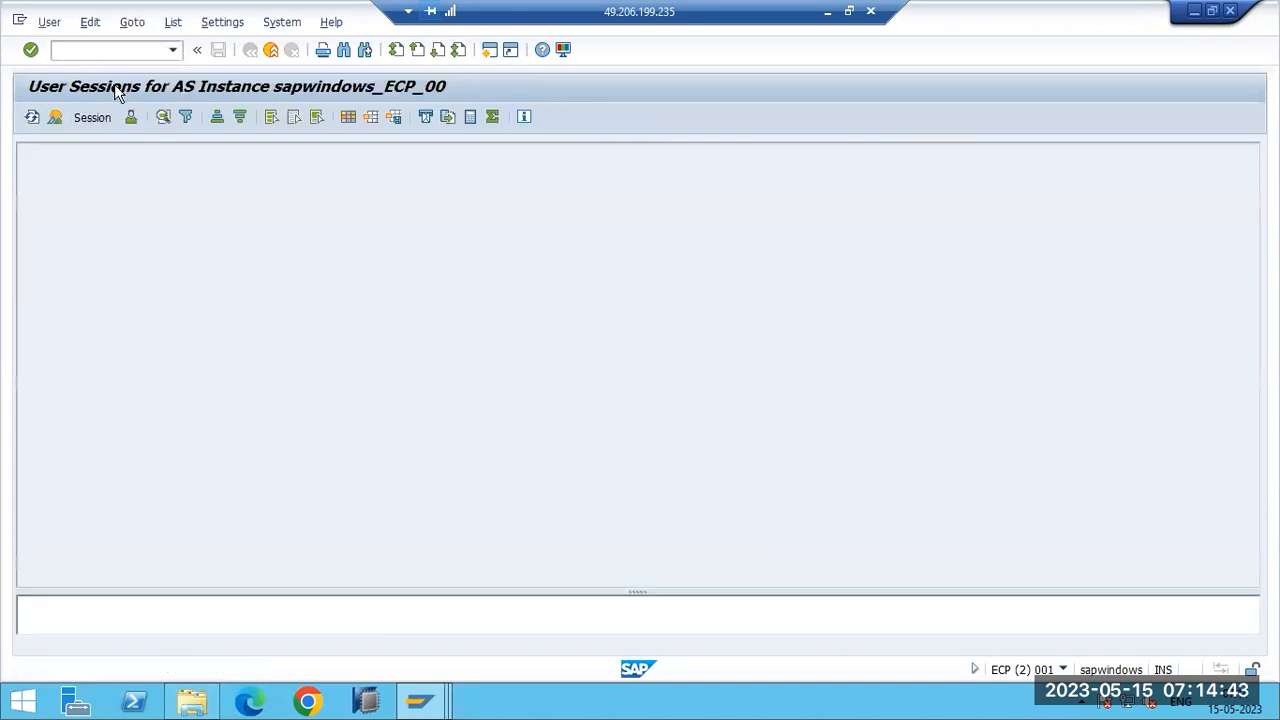
click(791, 221)
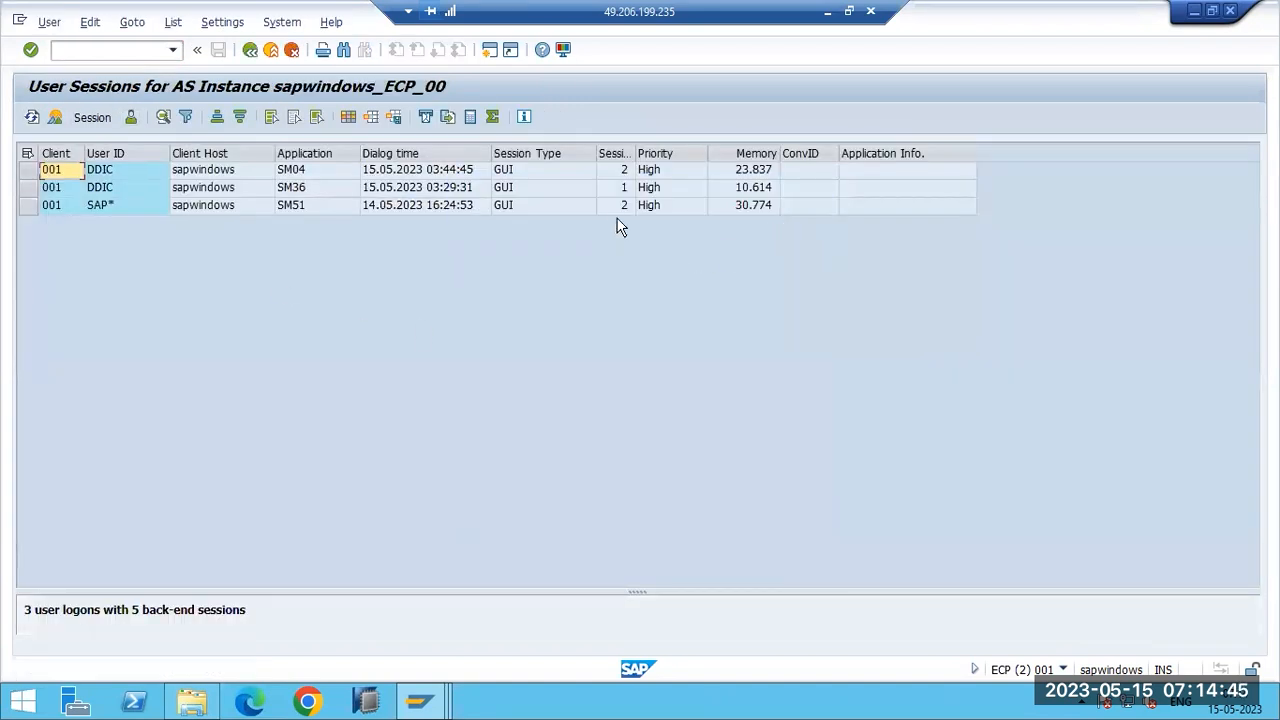
click(622, 172)
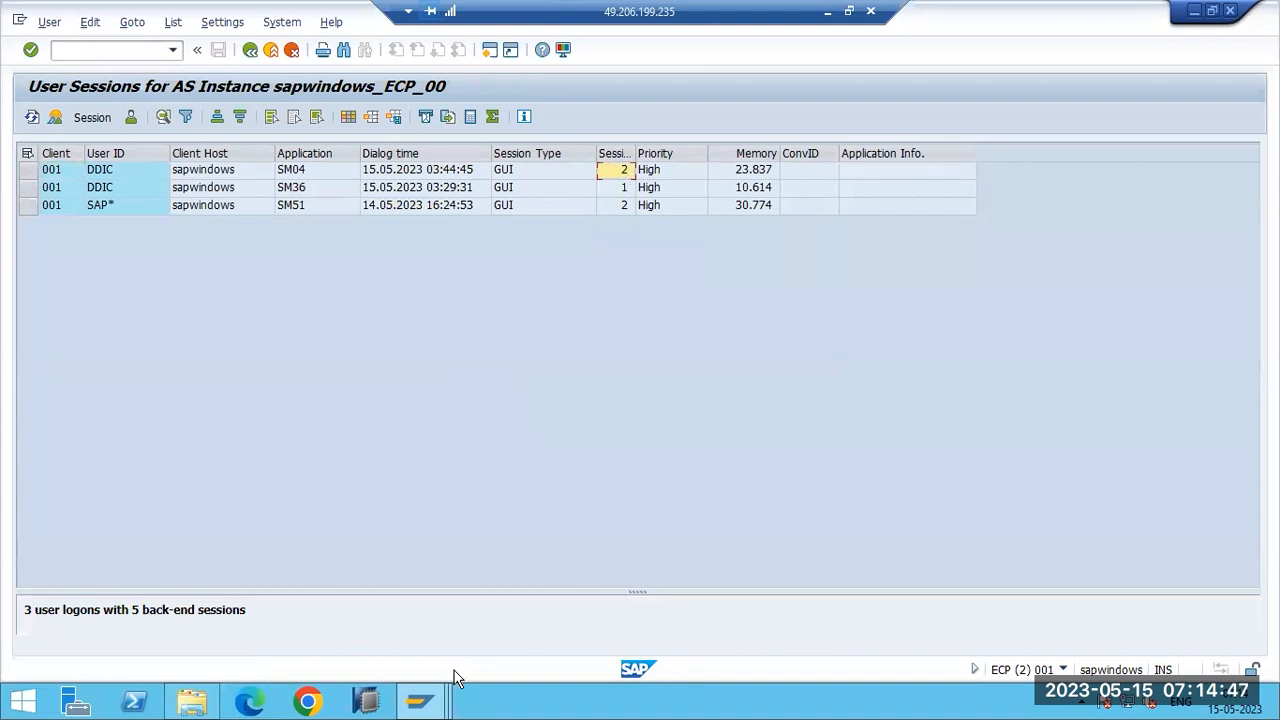
click(420, 701)
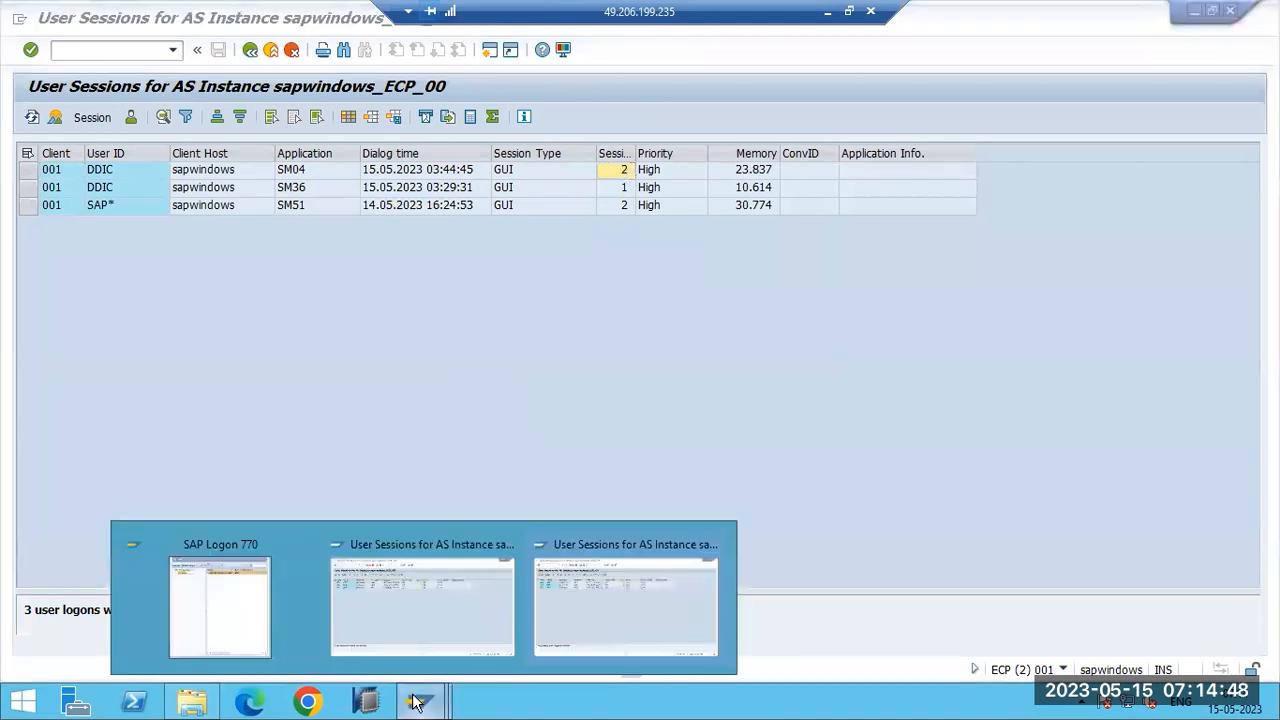
click(621, 172)
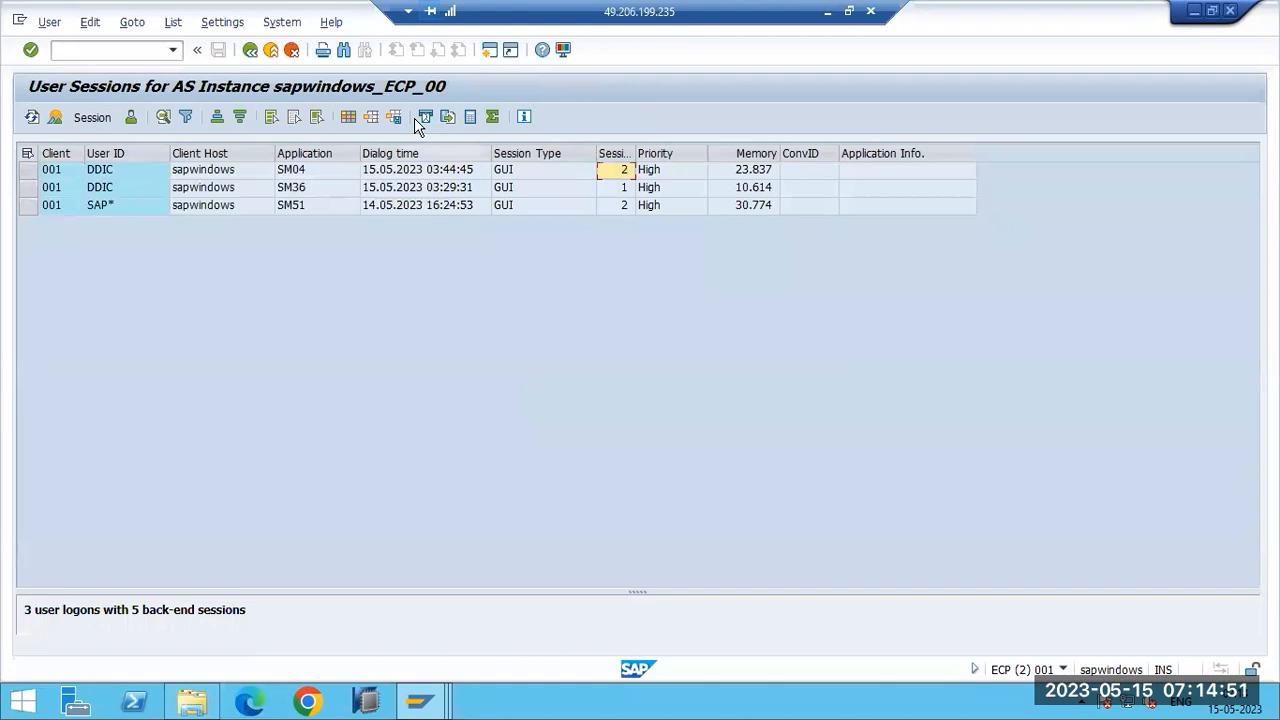
Take the second session back to SAP Easy Access and switch to the first session's SM04 user list
click(250, 50)
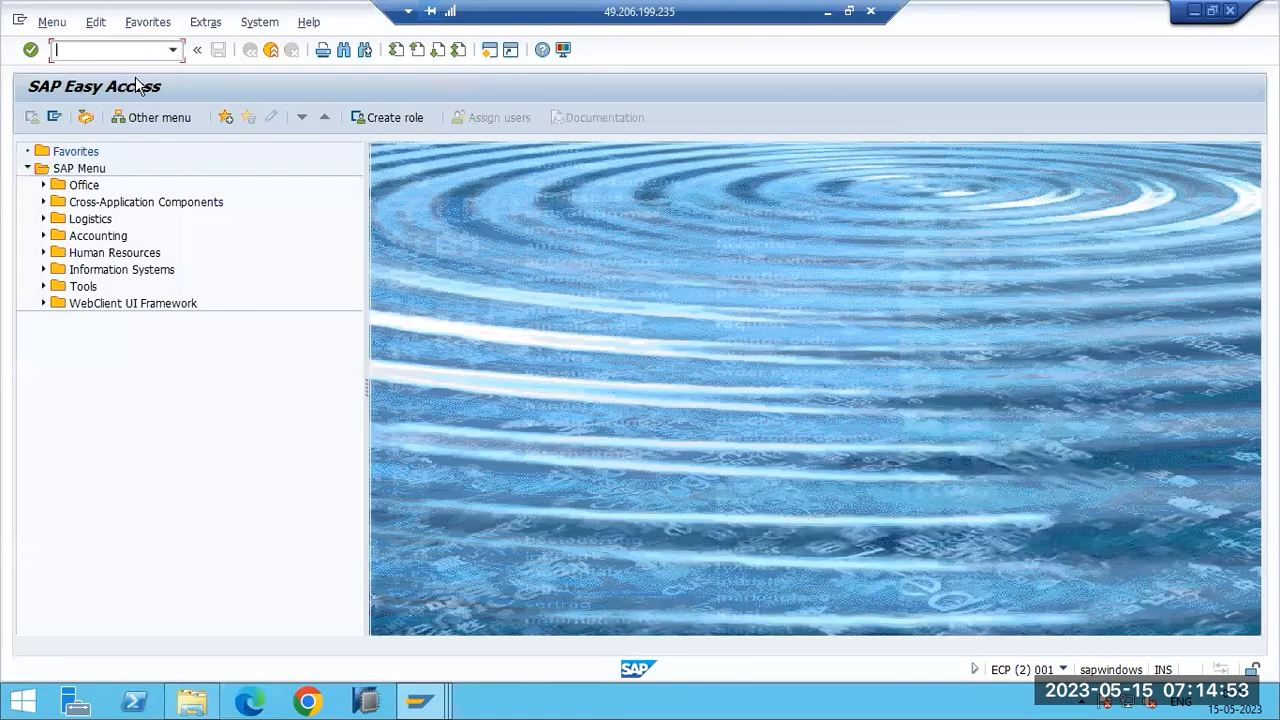
mouse_move(418, 706)
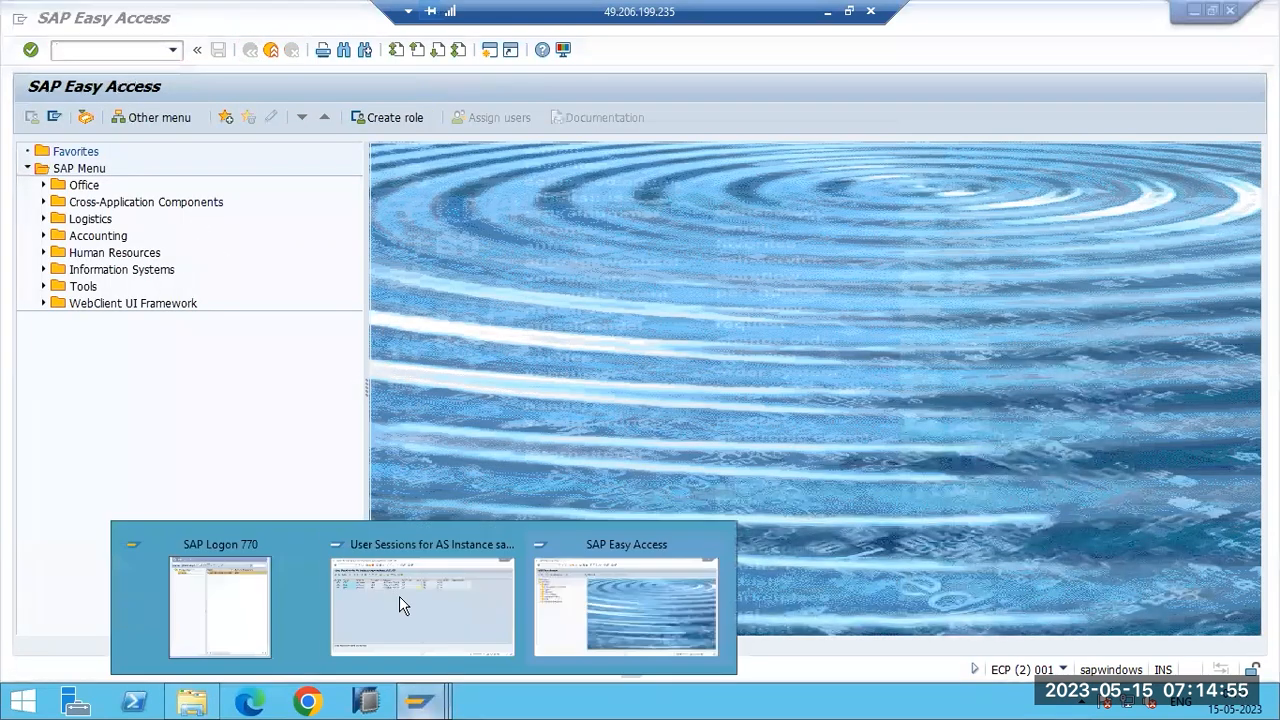
click(399, 594)
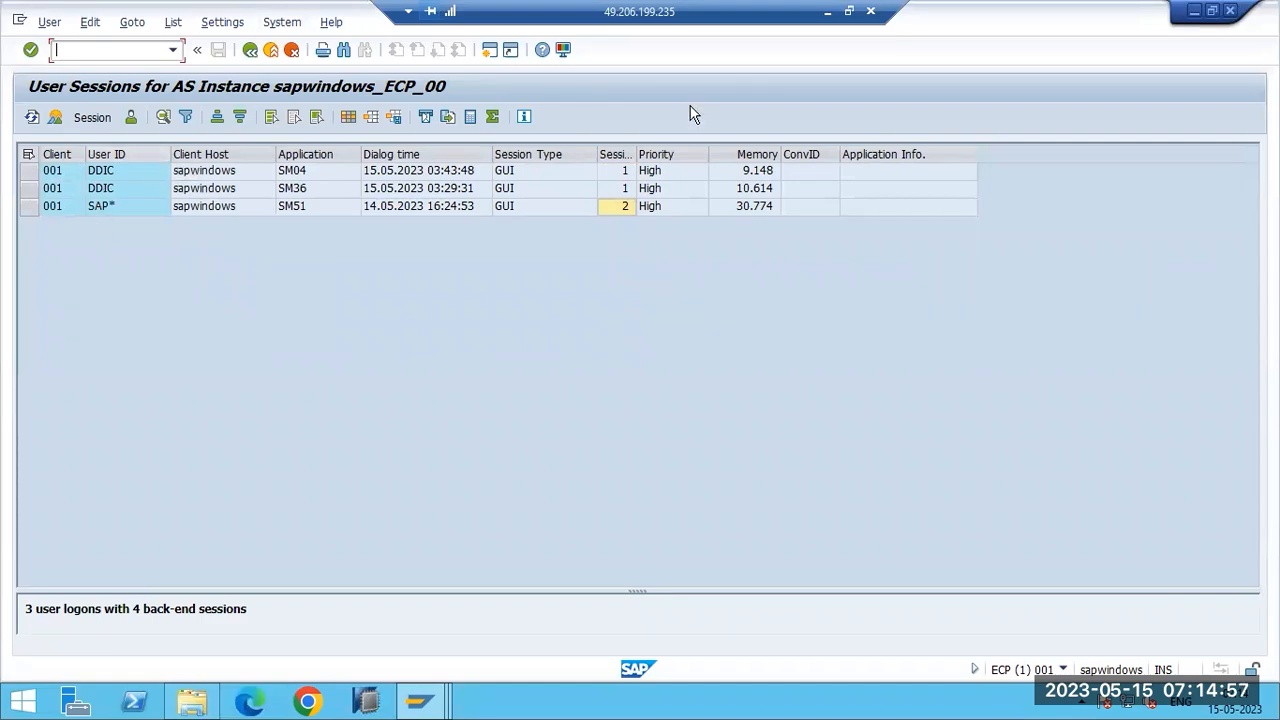
Switch to the Paint notes and add a fifth line reading "AL08 - This is for all instances"
click(827, 11)
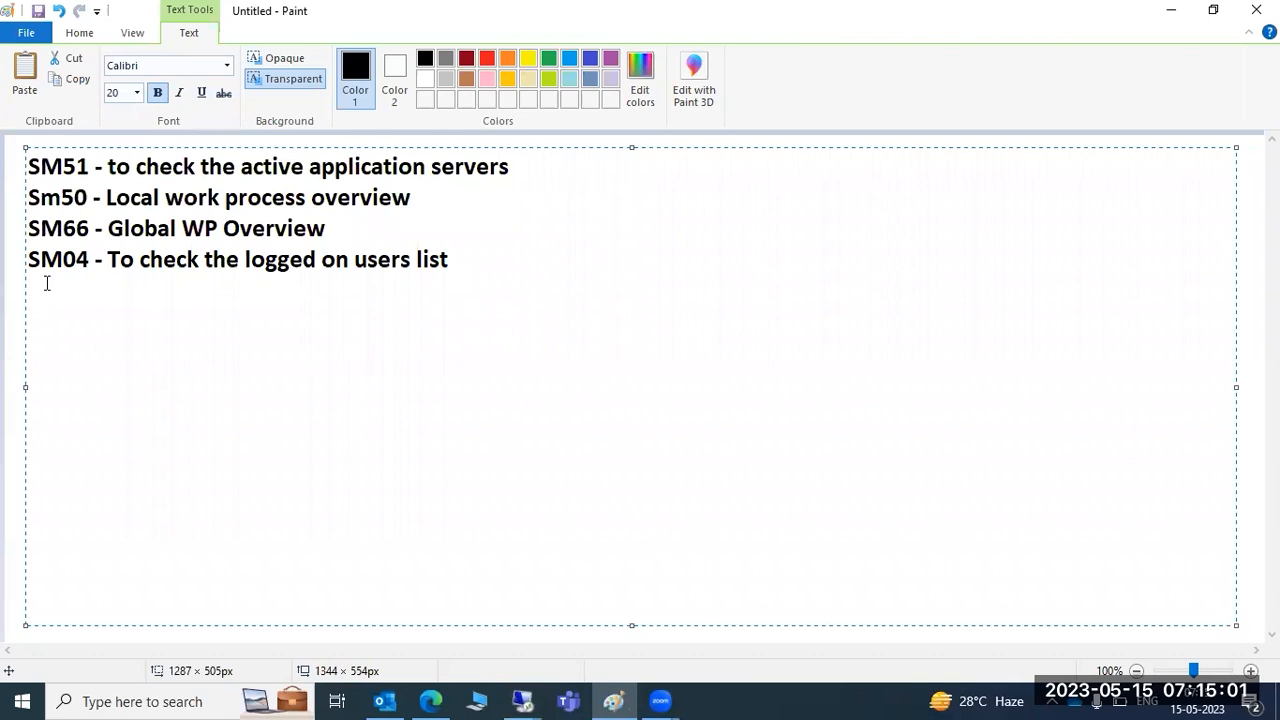
text(AL08 - This is for all inst)
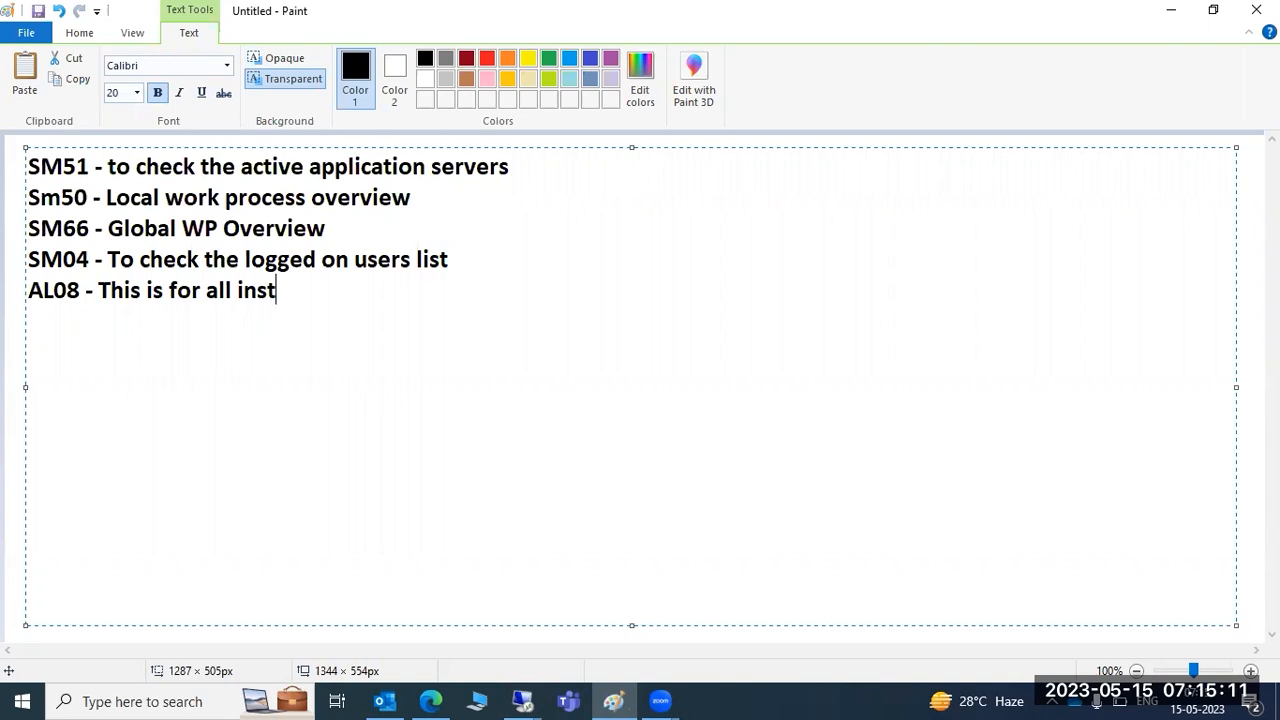
text(ances)
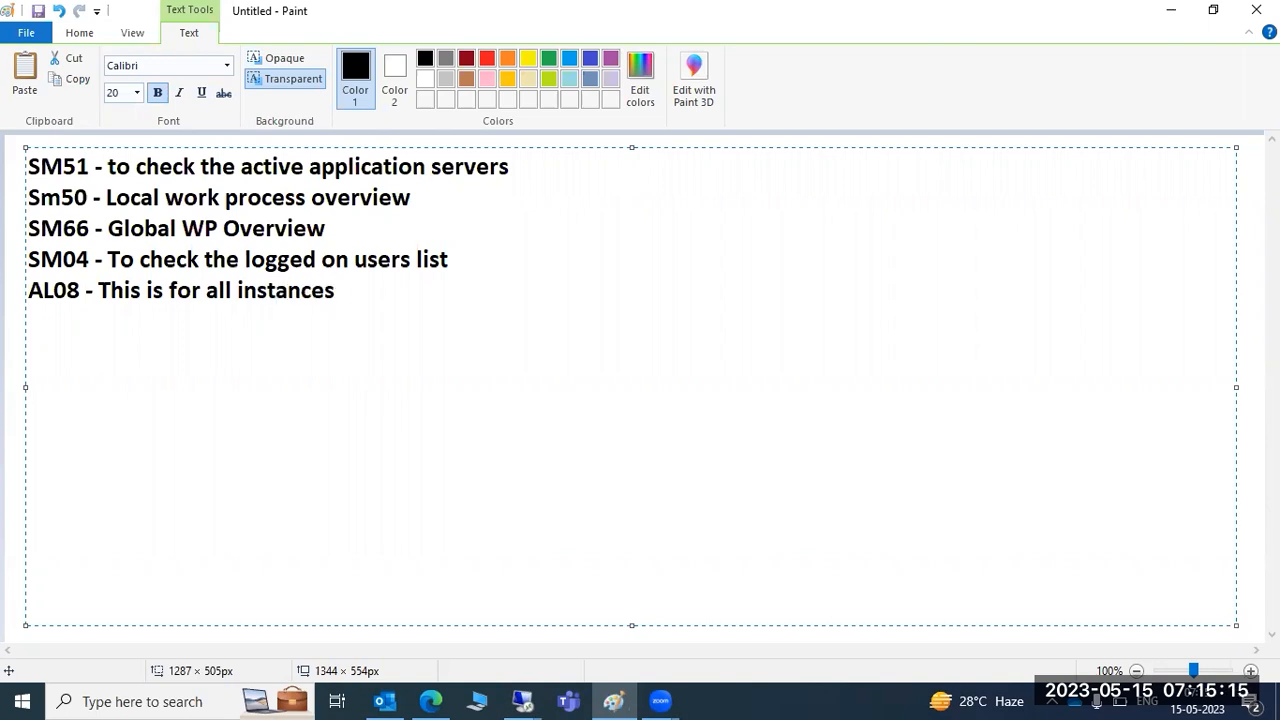
Rewrite the AL08 note's description as "global logged on users list"
key(BackSpace)
key(BackSpace)
key(BackSpace)
key(BackSpace)
key(BackSpace)
key(BackSpace)
key(BackSpace)
key(BackSpace)
key(BackSpace)
key(BackSpace)
key(BackSpace)
key(BackSpace)
key(BackSpace)
key(BackSpace)
key(BackSpace)
key(BackSpace)
key(BackSpace)
key(BackSpace)
key(BackSpace)
key(BackSpace)
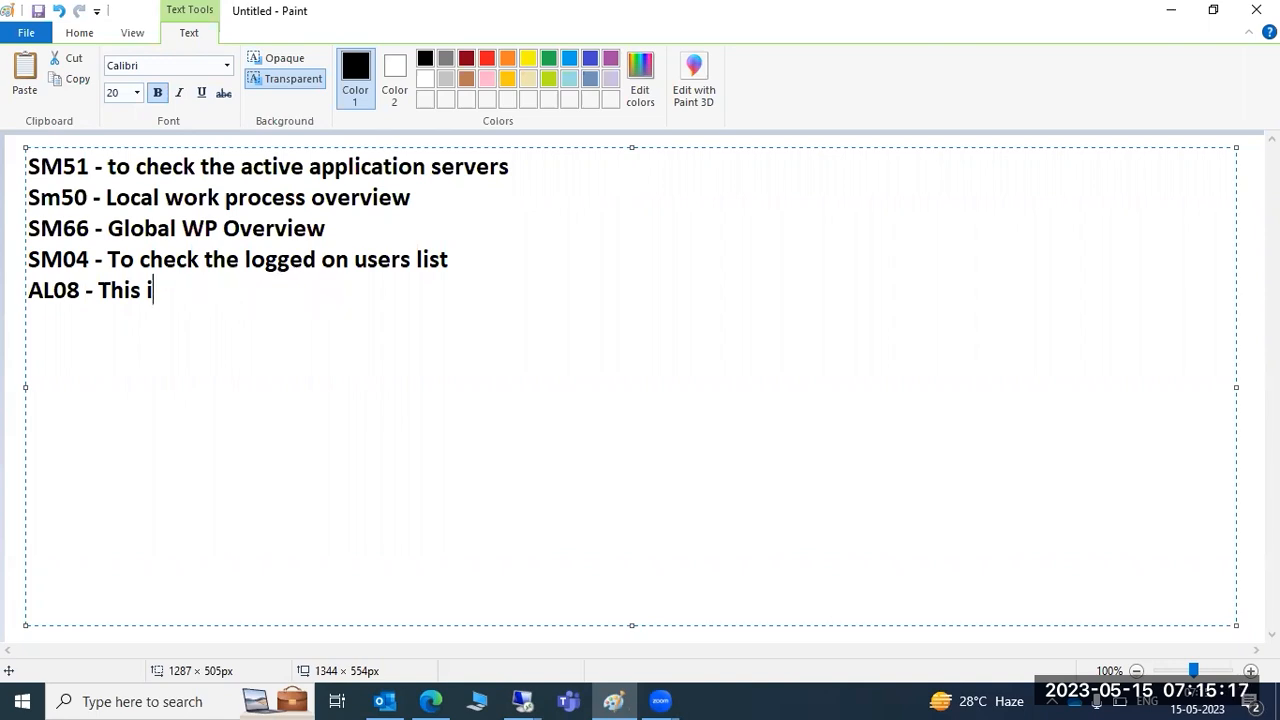
key(BackSpace)
text(g)
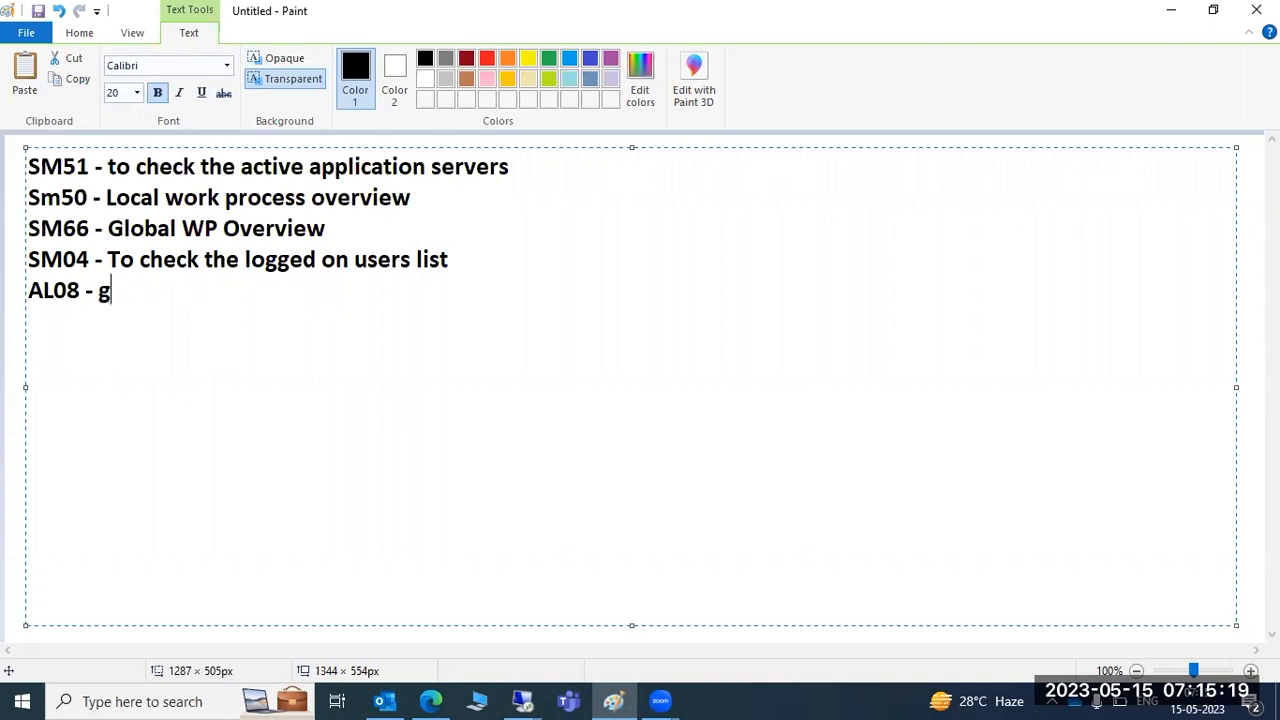
text(lobal lo)
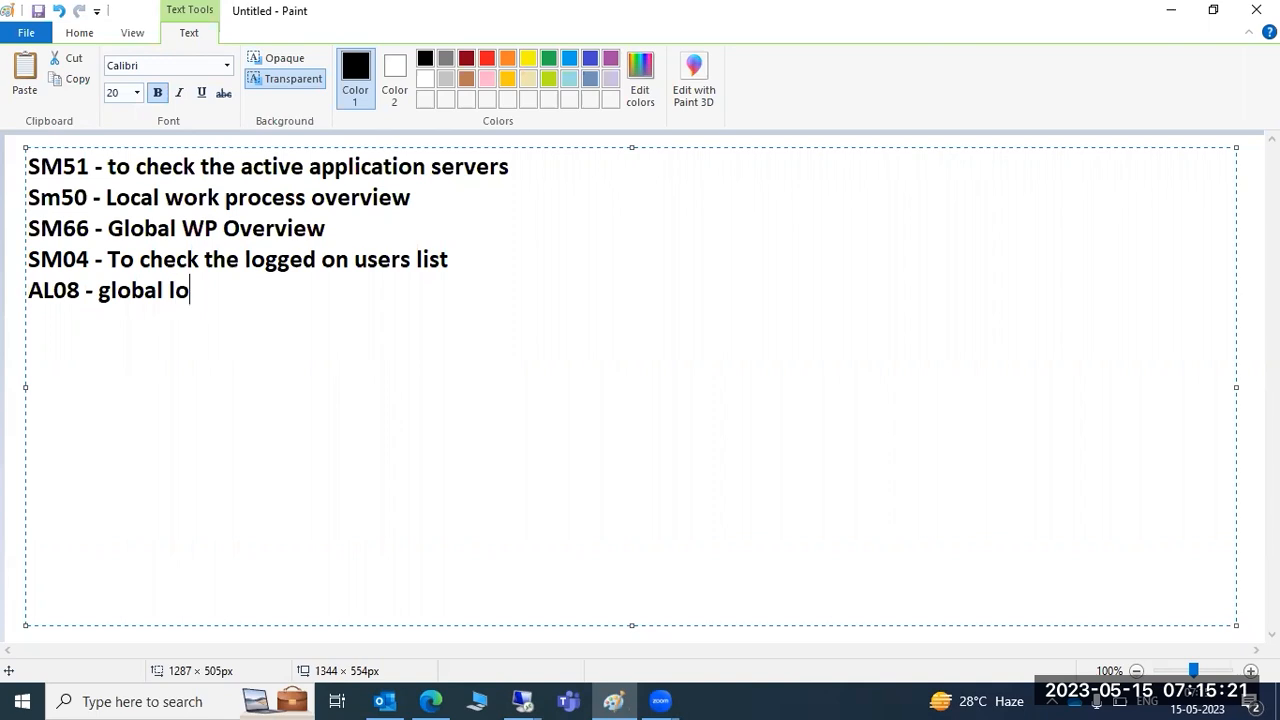
text(gged on users list)
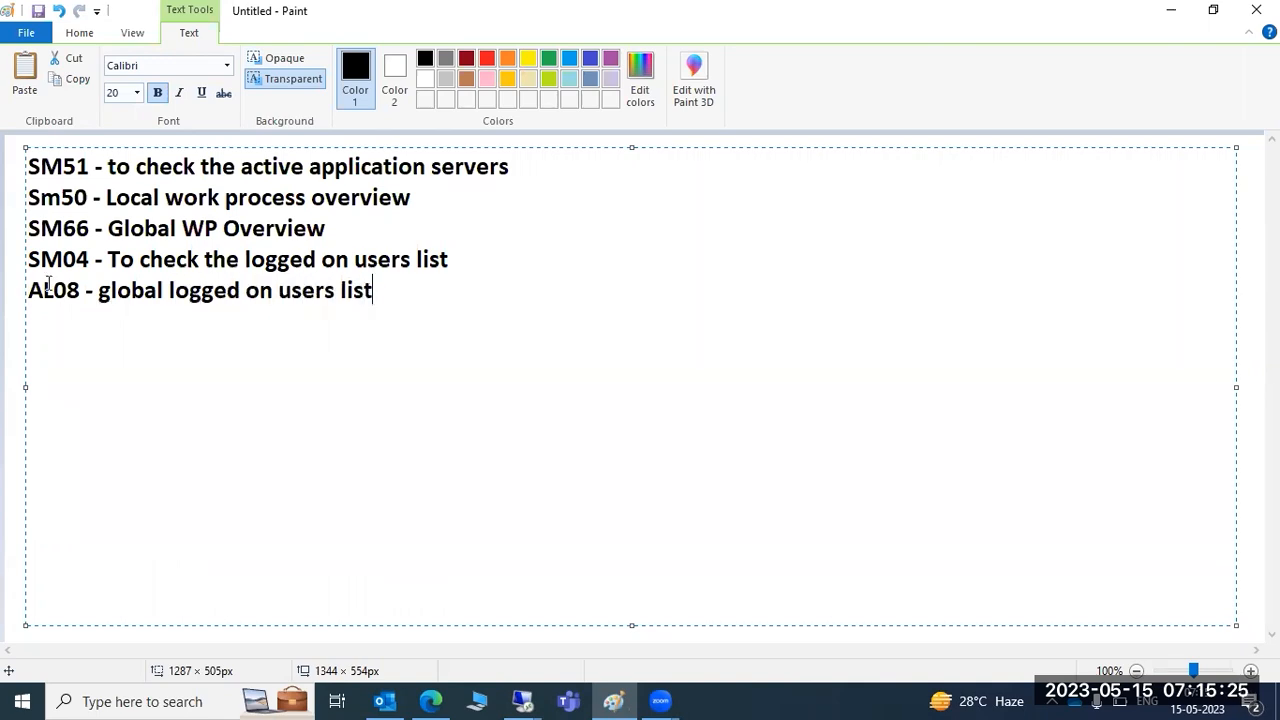
Switch to the remote SAP session, run transaction AL08 and dismiss the Internet Explorer security message
click(522, 701)
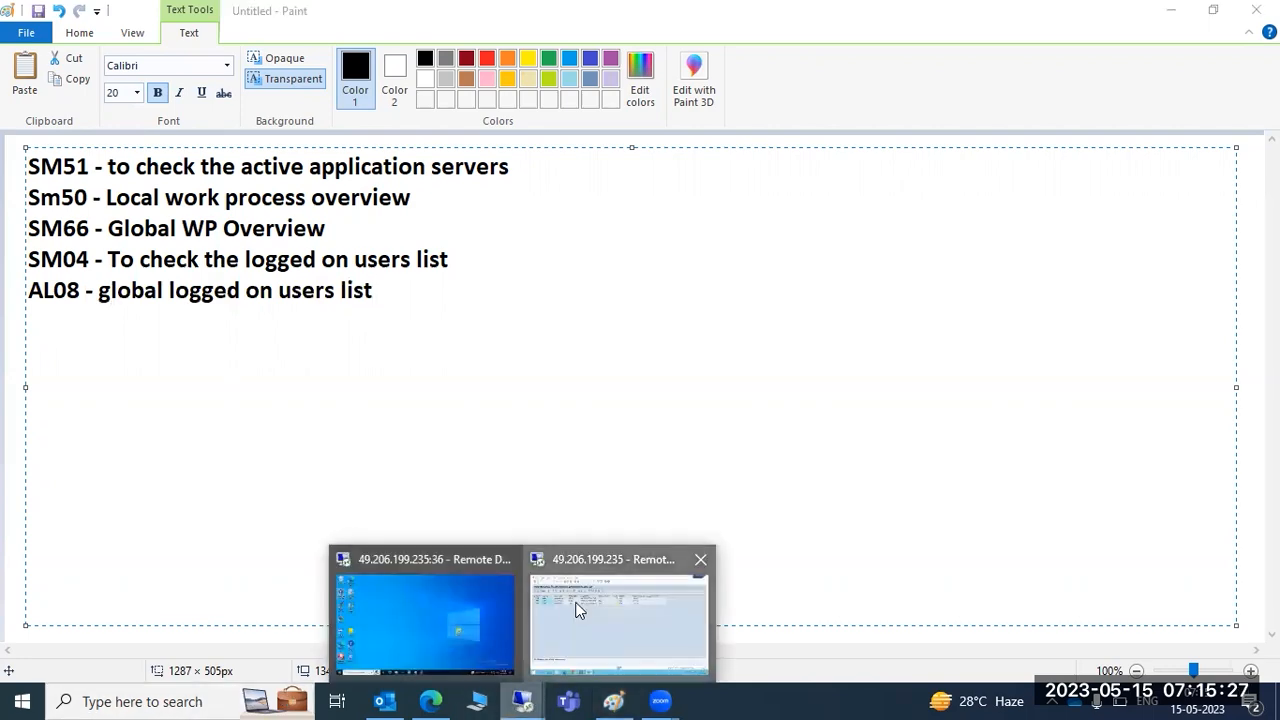
click(577, 610)
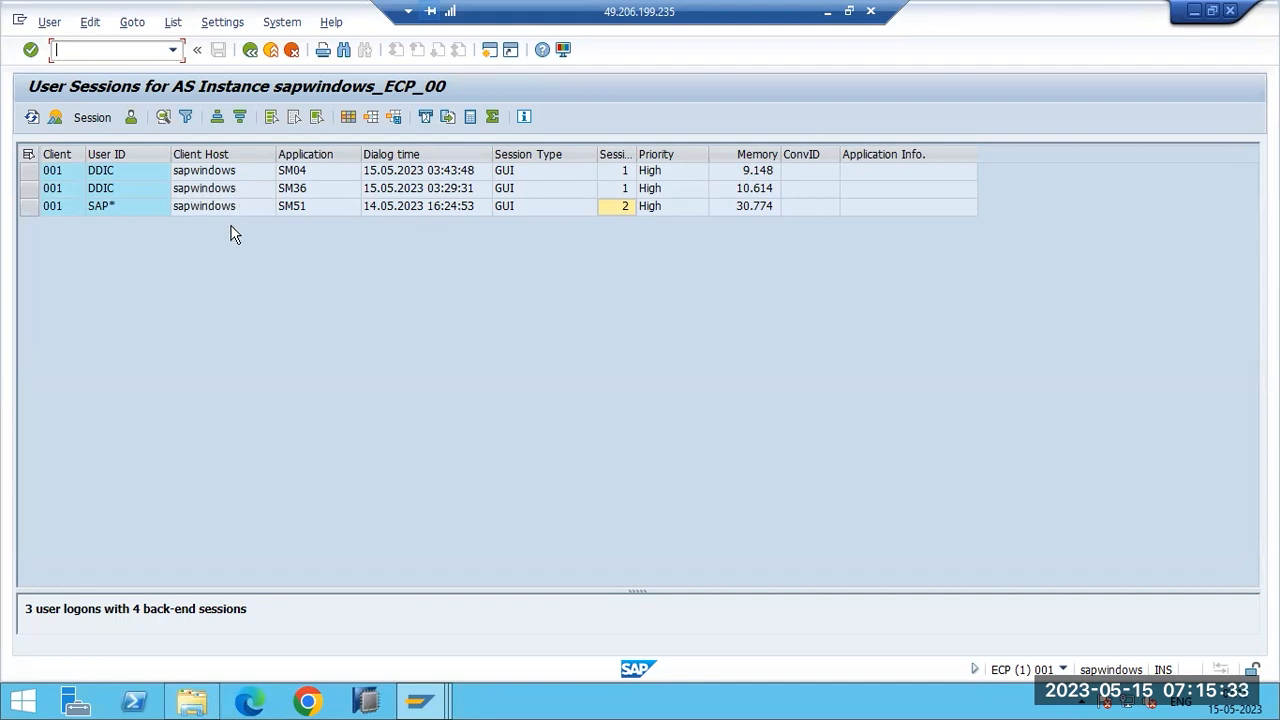
text(nal08)
key(Return)
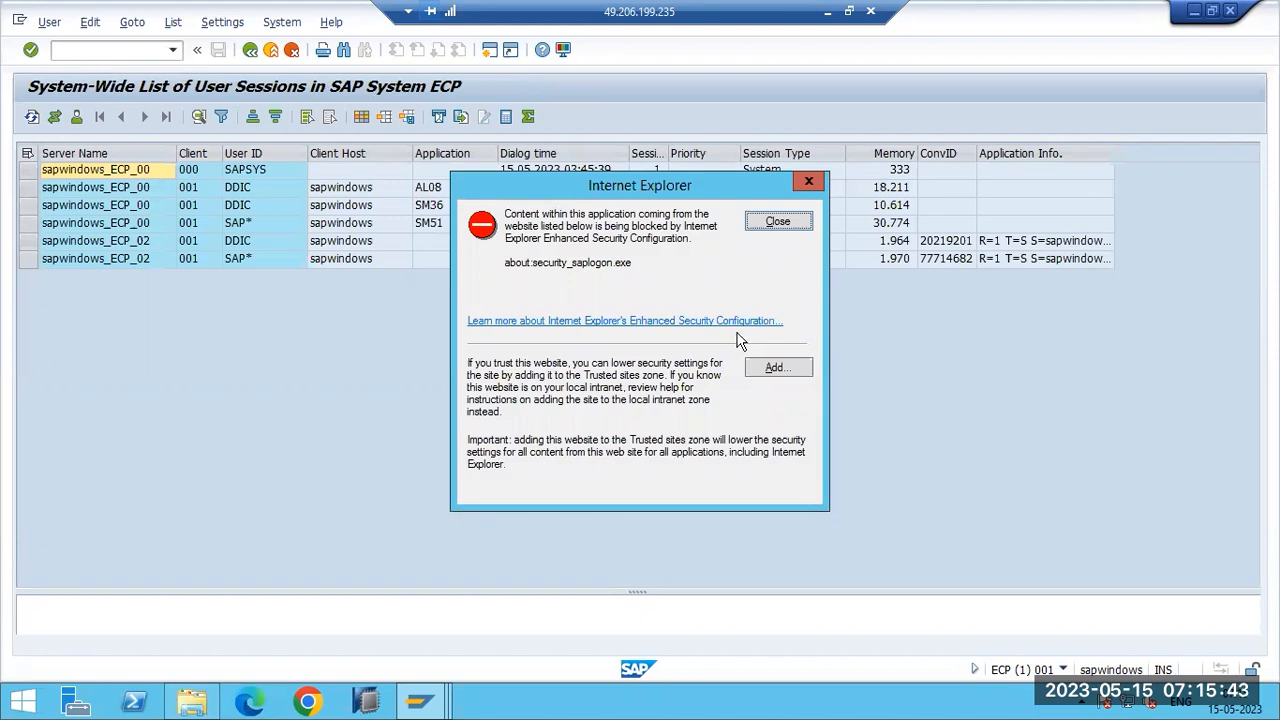
click(772, 223)
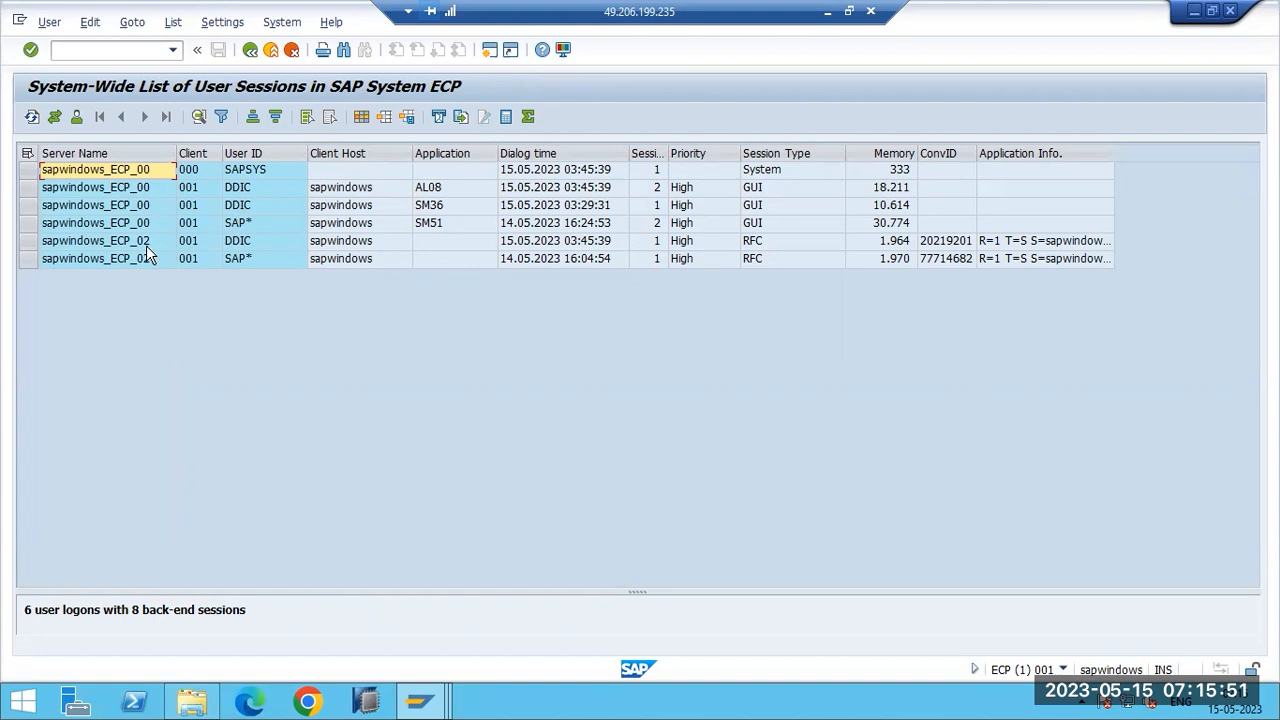
Examine the server name, session type and application of the sapwindows_ECP_02 logons, comparing them with the SAP* logon on sapwindows_ECP_00
click(118, 241)
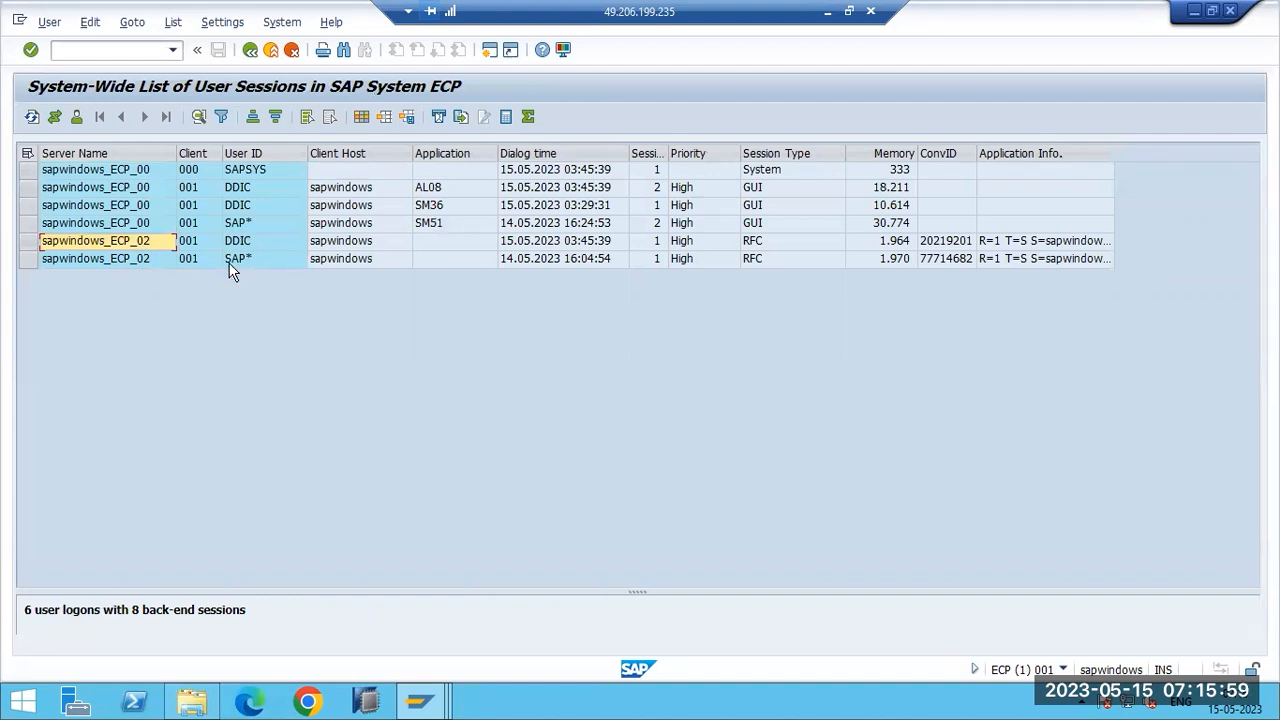
click(763, 225)
click(763, 242)
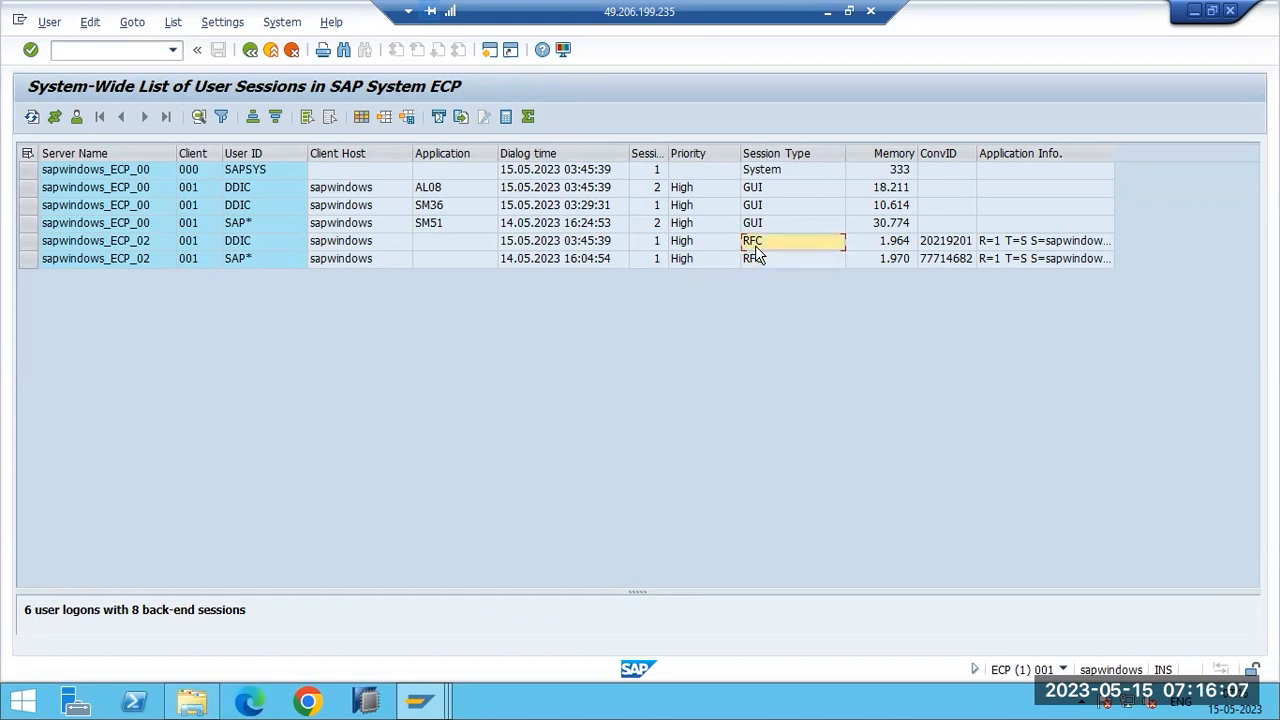
click(442, 247)
click(446, 260)
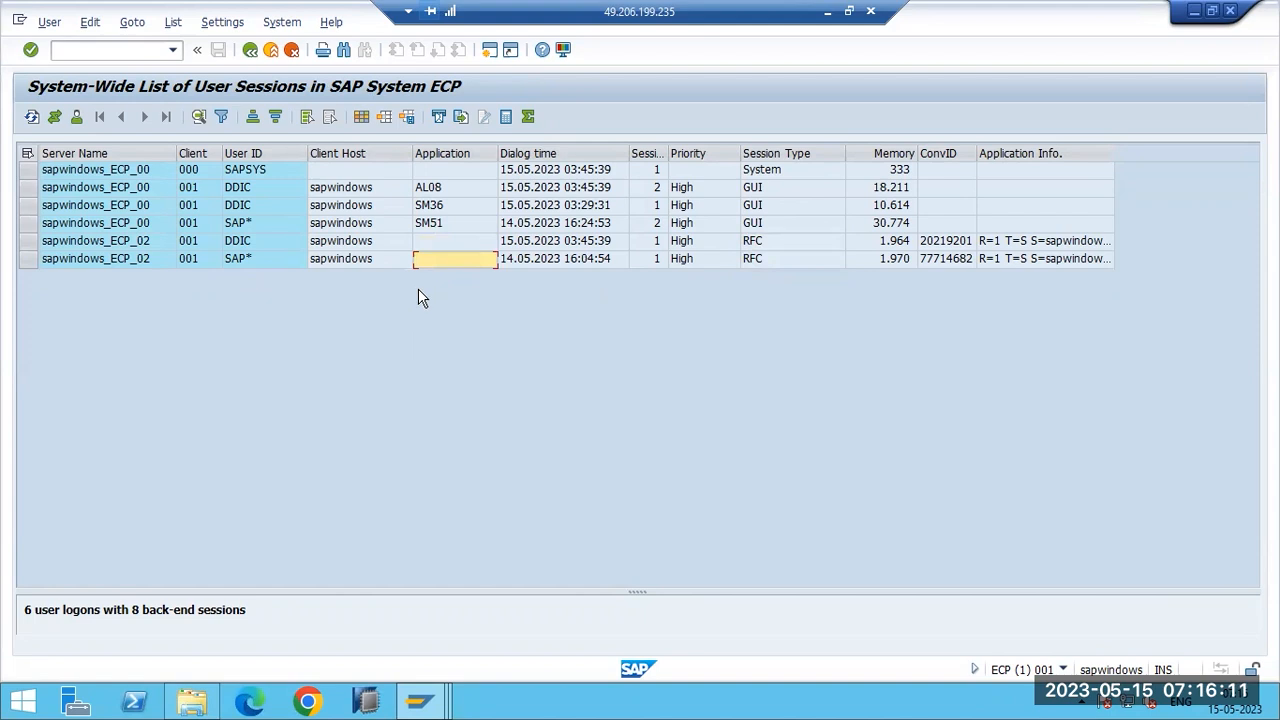
Return to the Paint notes and draw a small, a large and a medium rounded rectangle down the blank area beside the text
click(827, 11)
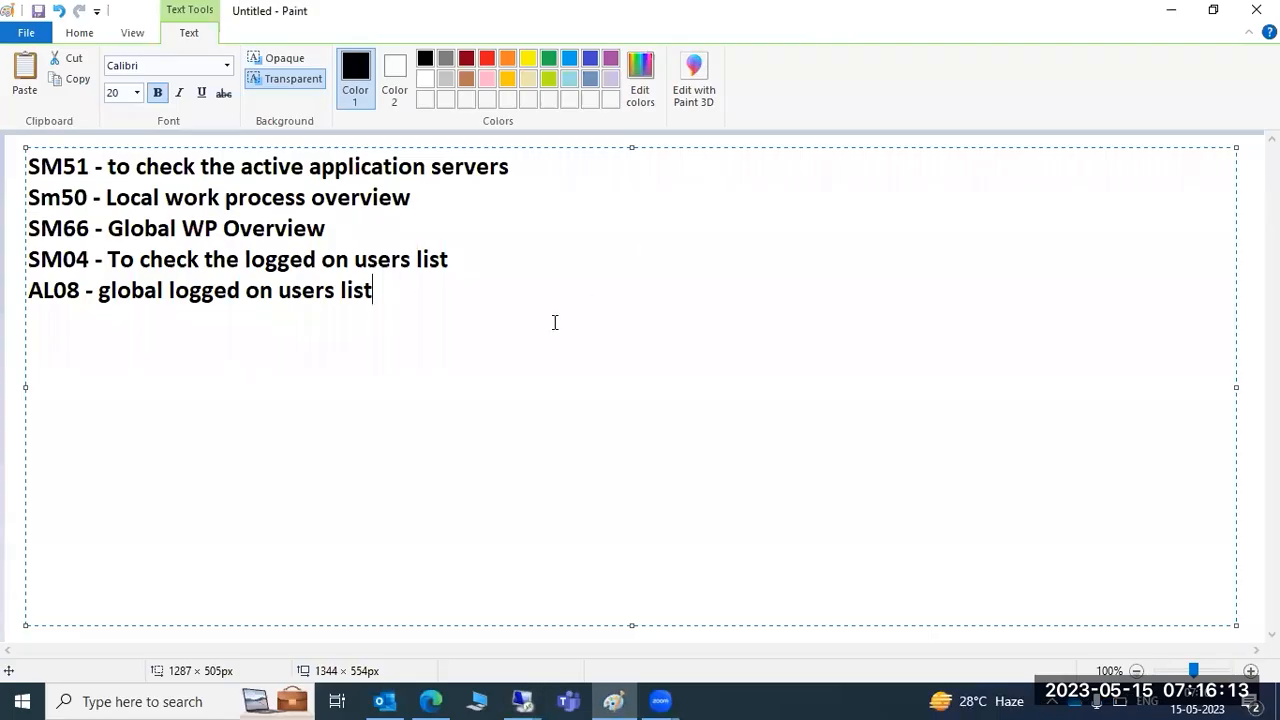
click(8, 420)
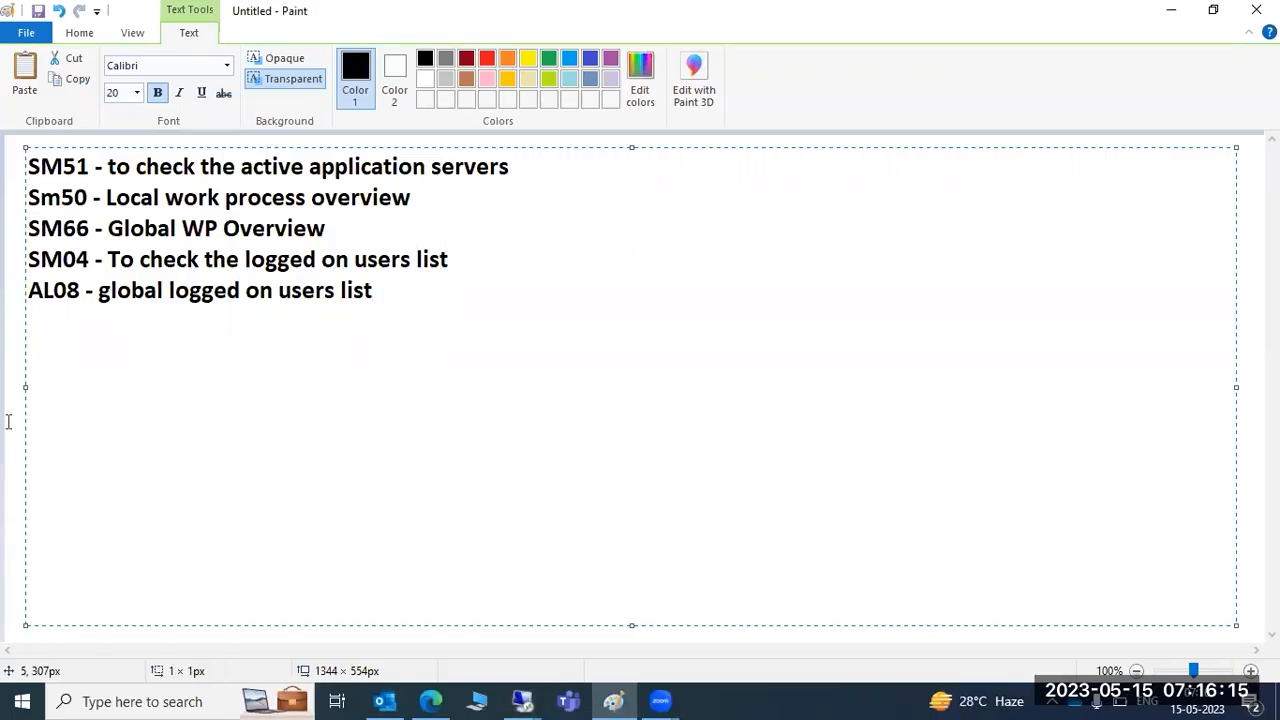
click(431, 59)
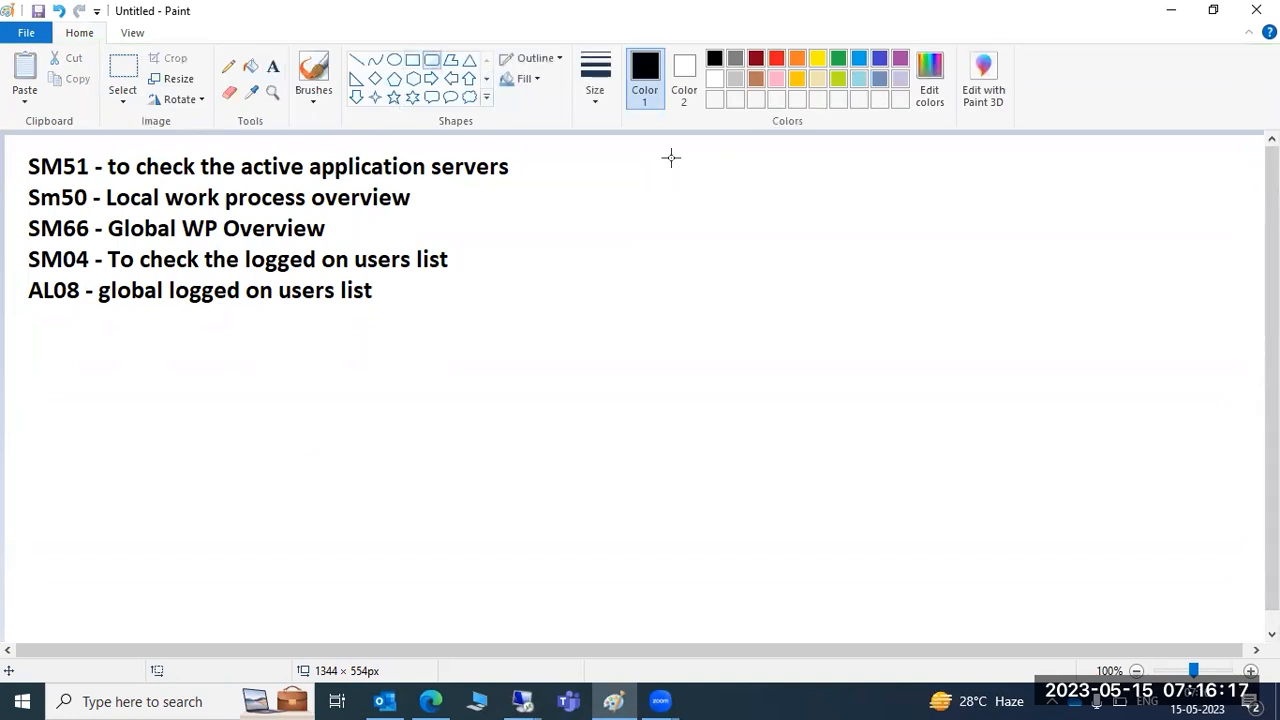
drag(740, 146, 845, 182)
drag(597, 220, 850, 377)
drag(786, 528, 944, 630)
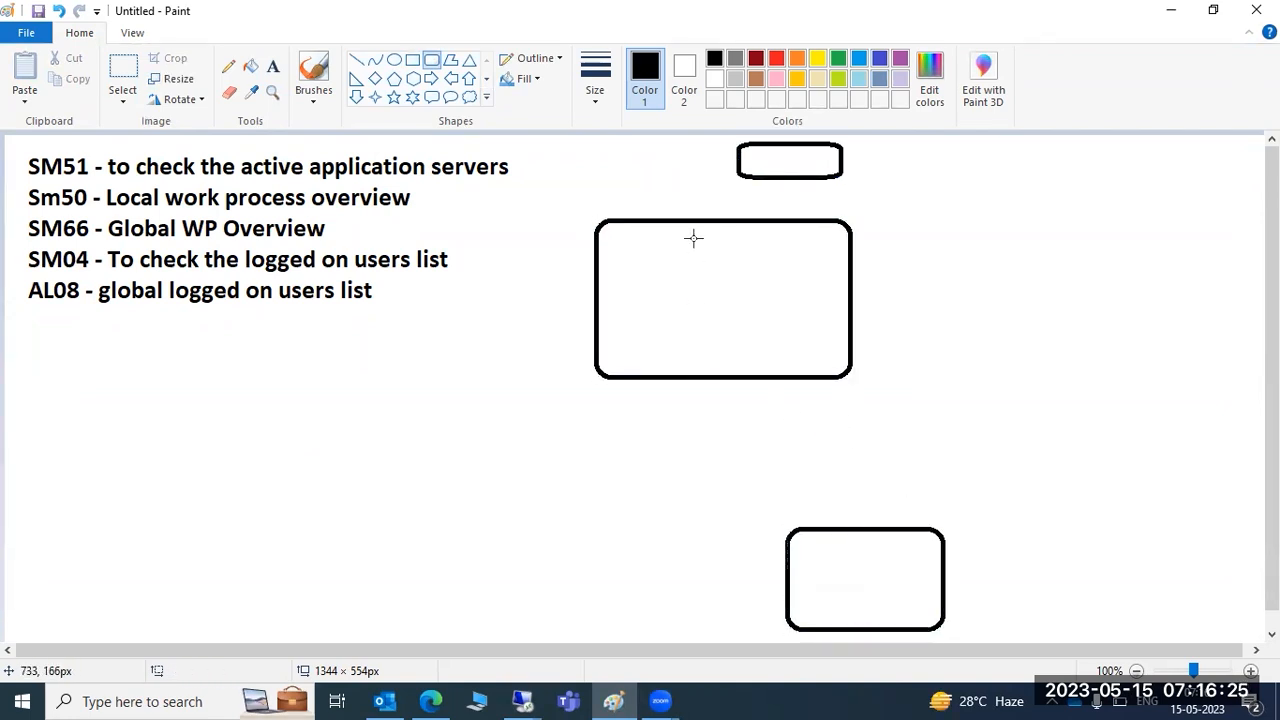
Draw two rectangles inside the large rounded box: a small one in its upper right and one about 199 × 67 px below it
click(412, 59)
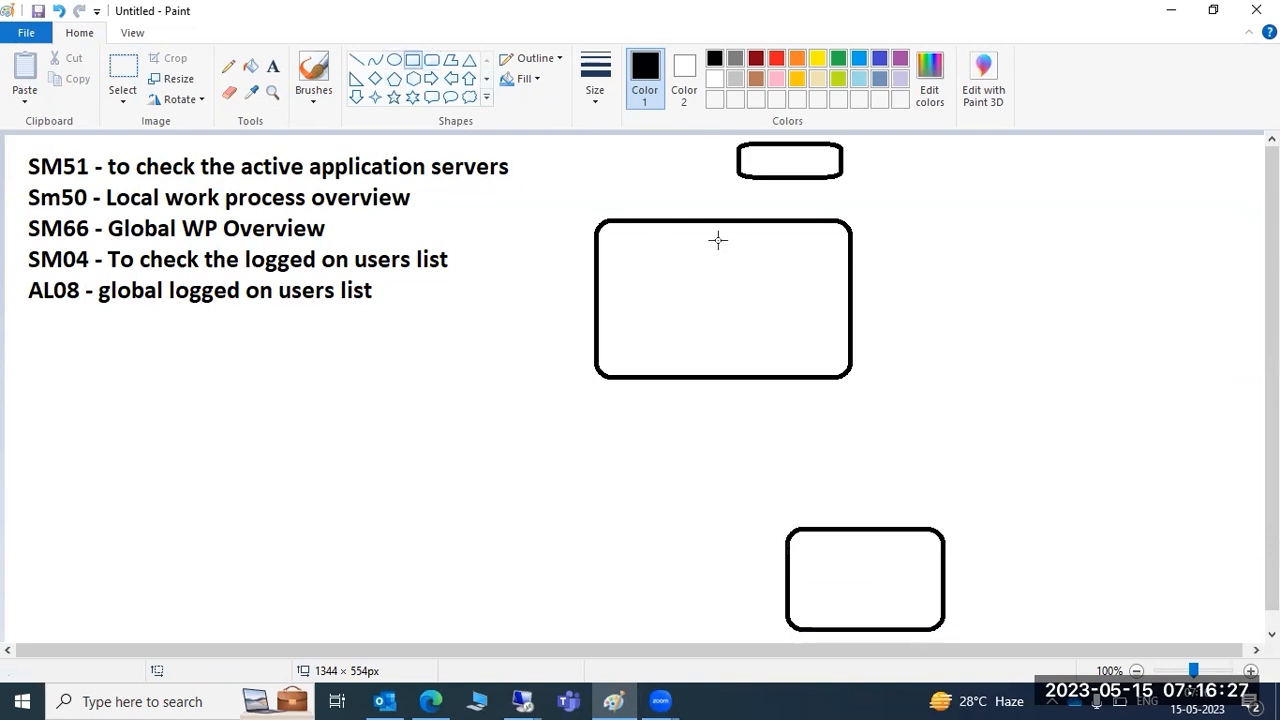
drag(747, 237, 832, 281)
drag(627, 296, 813, 358)
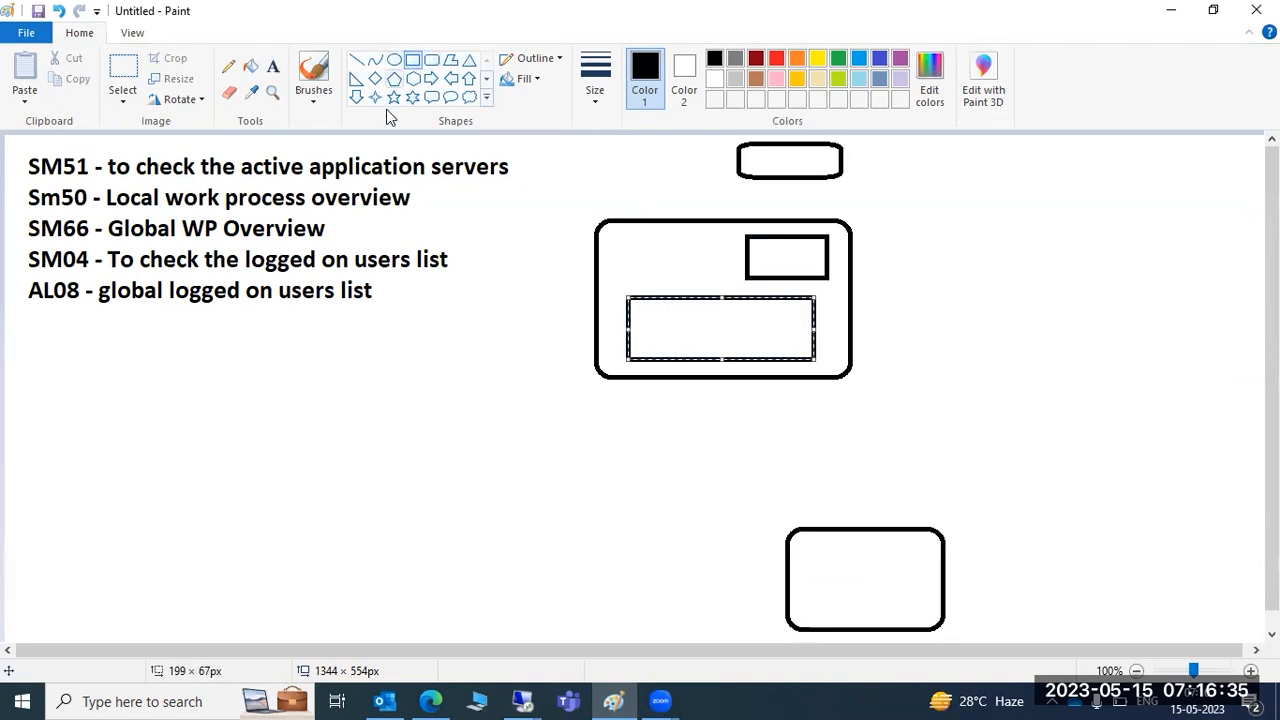
Label the small inner rectangle "ASCS" and the wide one below it "PAS"
click(273, 66)
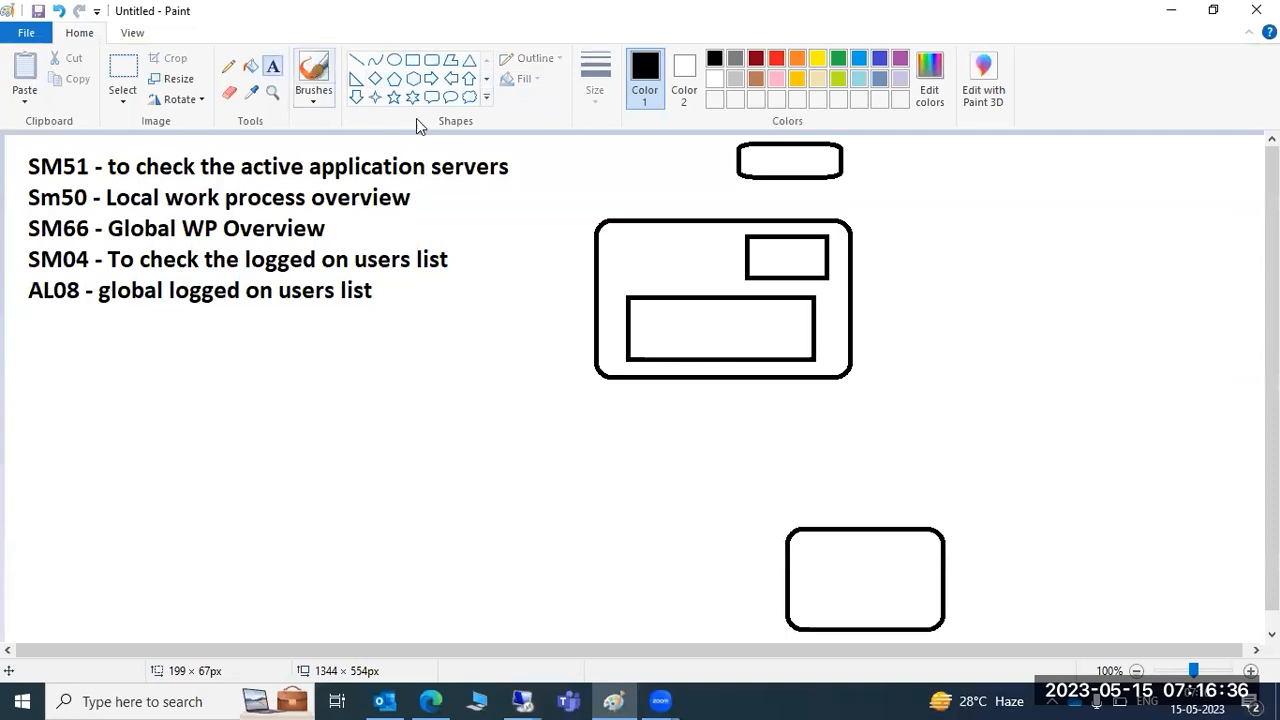
click(766, 250)
text(ASCS)
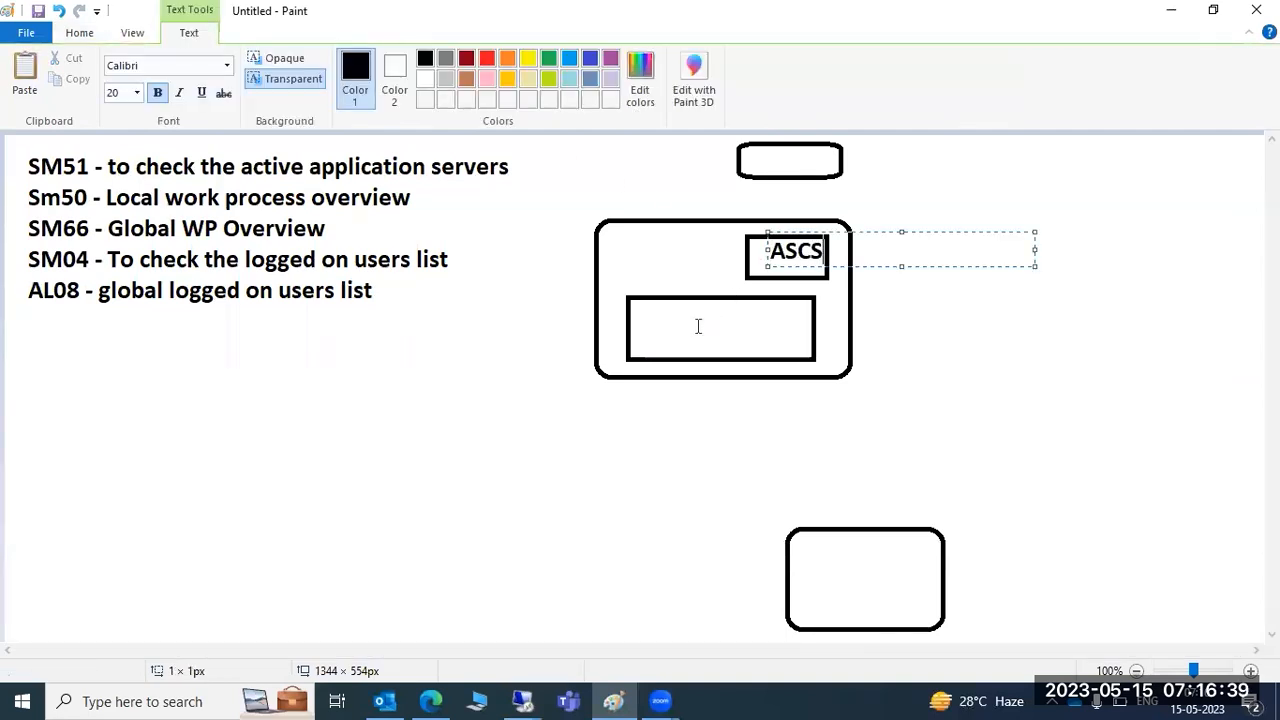
click(680, 329)
click(680, 329)
text(PAS)
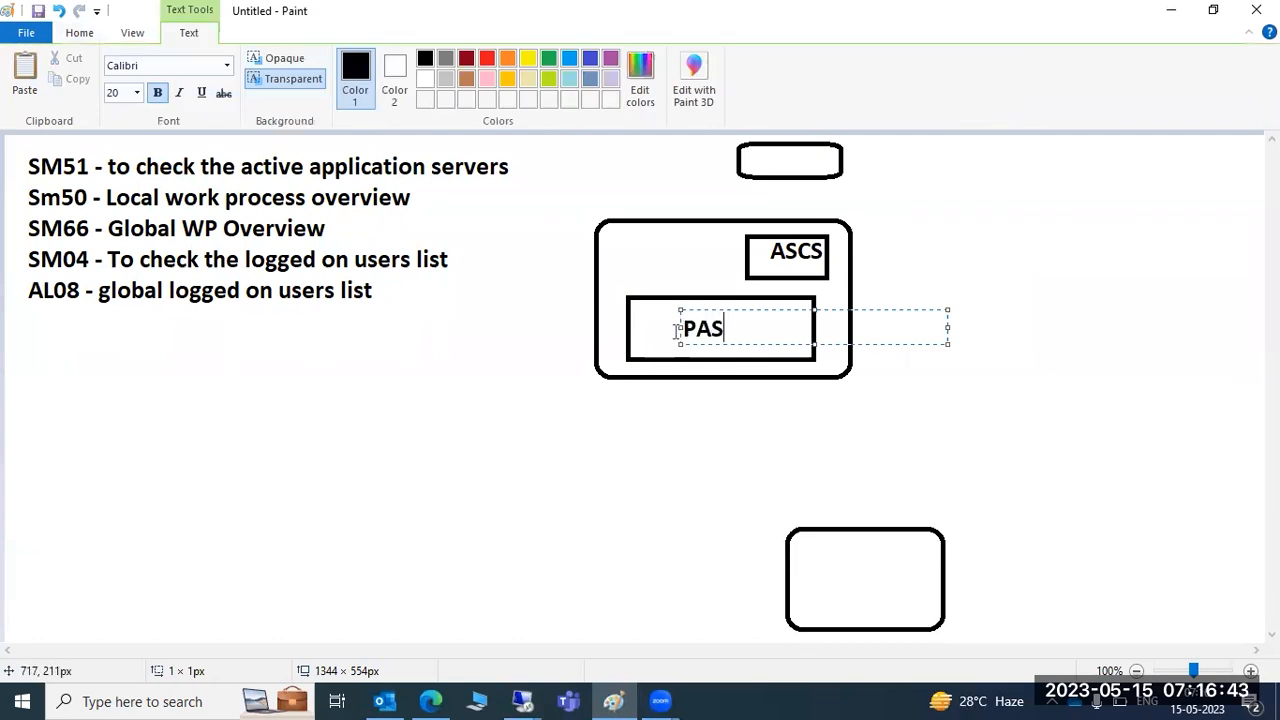
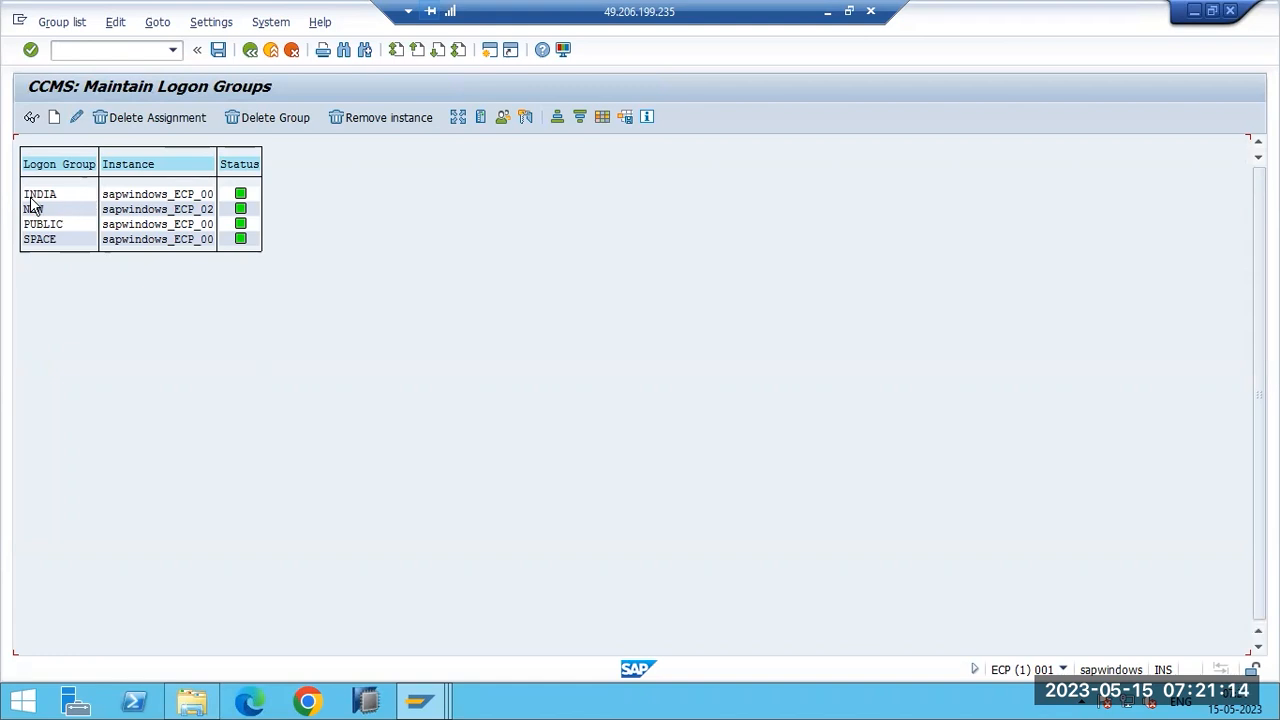
Remove all logon groups of the instances sapwindows_ECP_00 and sapwindows_ECP_02
click(131, 196)
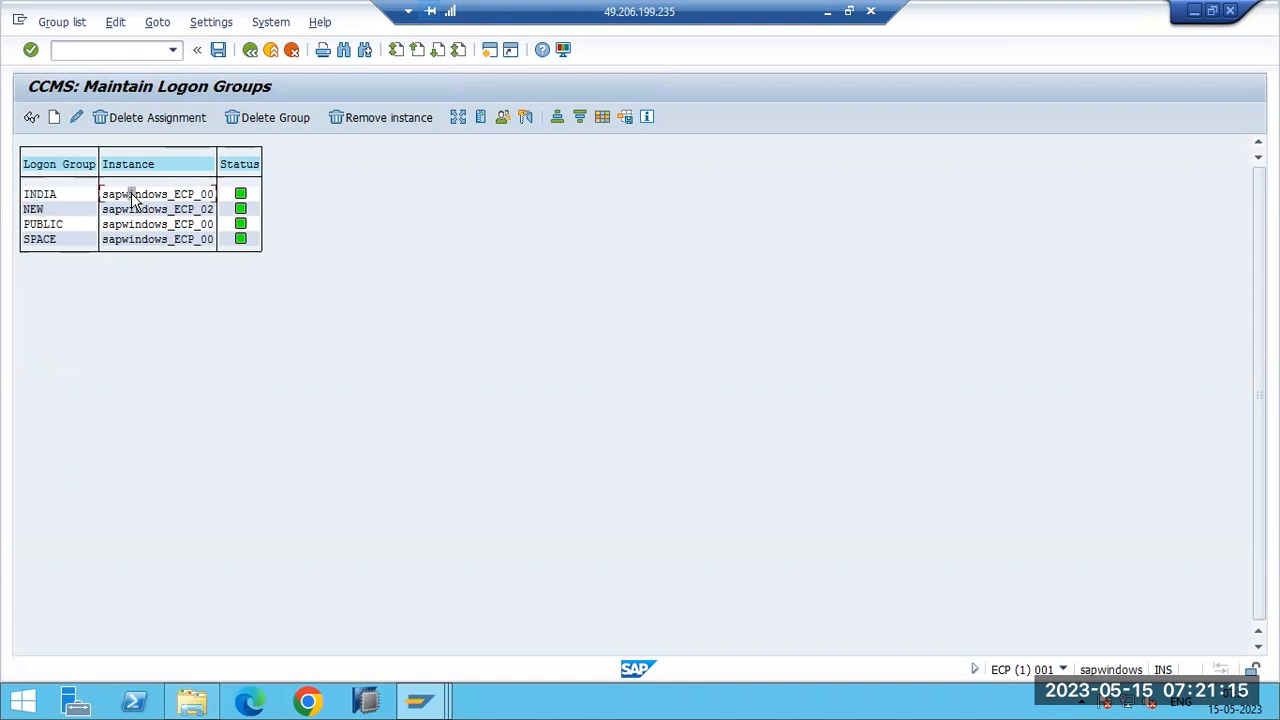
click(370, 119)
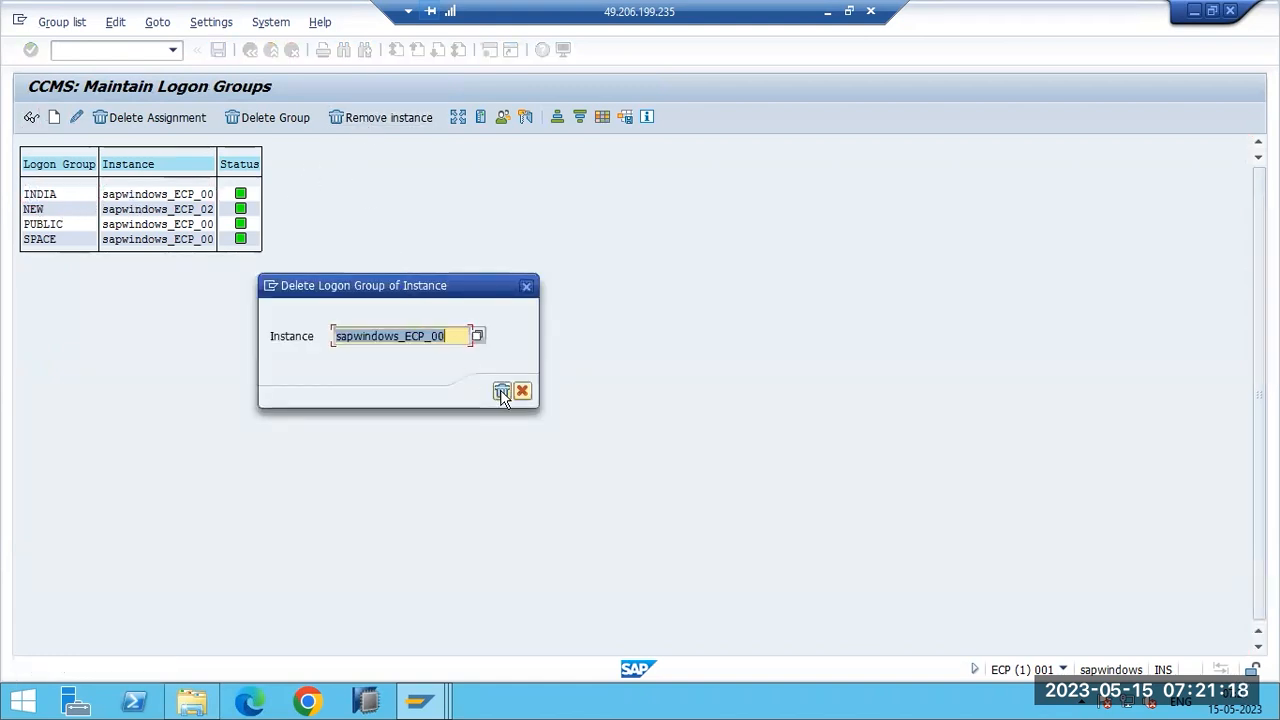
click(498, 390)
click(168, 212)
click(386, 119)
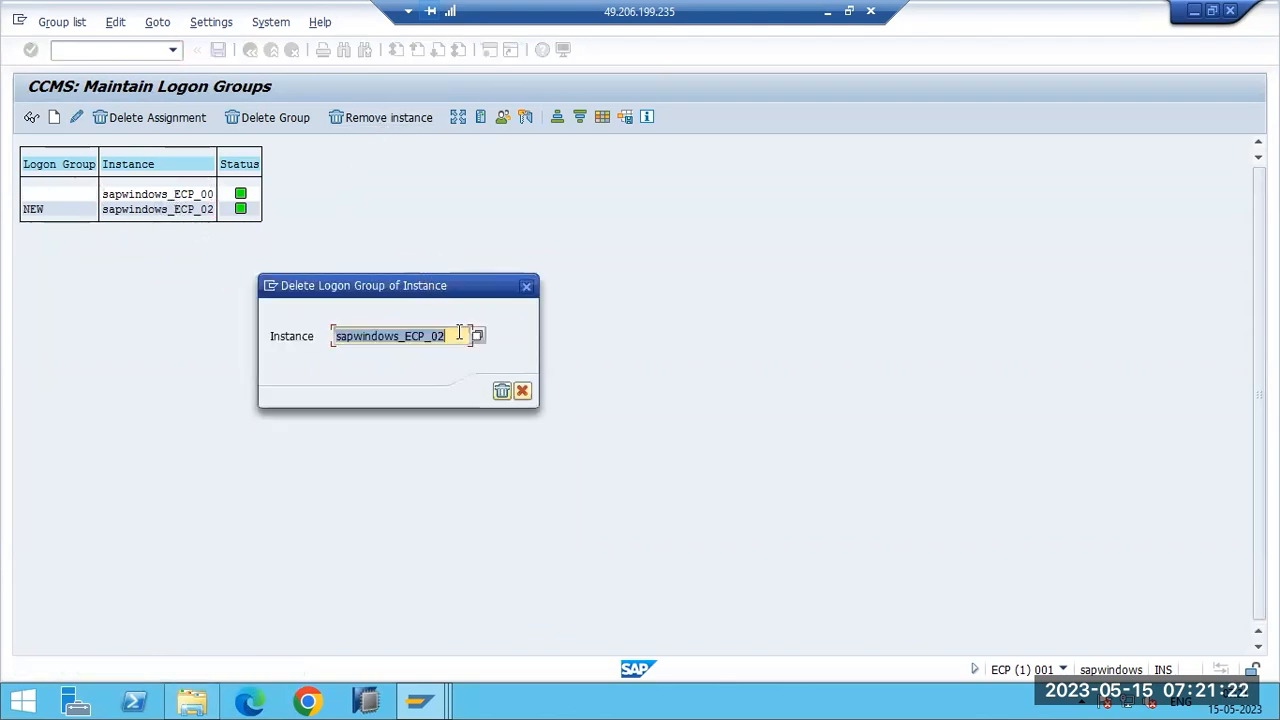
click(501, 391)
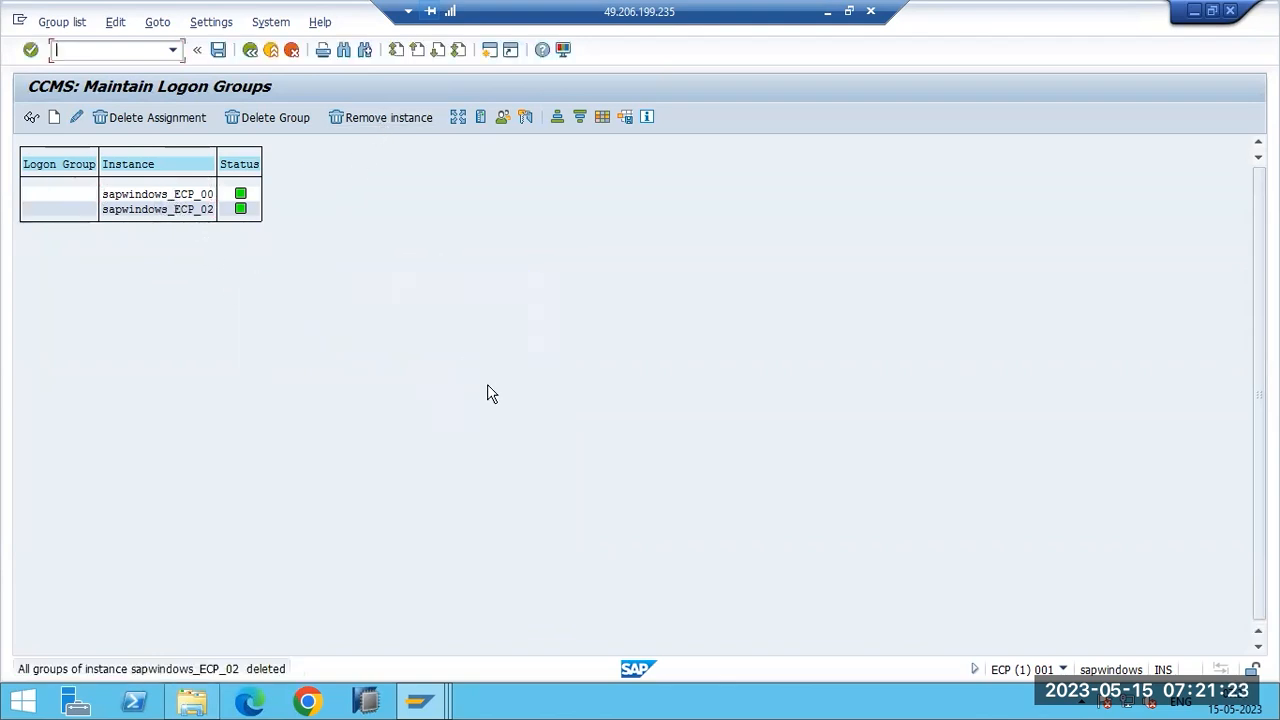
Save the logon group deletions, then leave the screen and reopen it with transaction SMLG
click(206, 49)
click(249, 50)
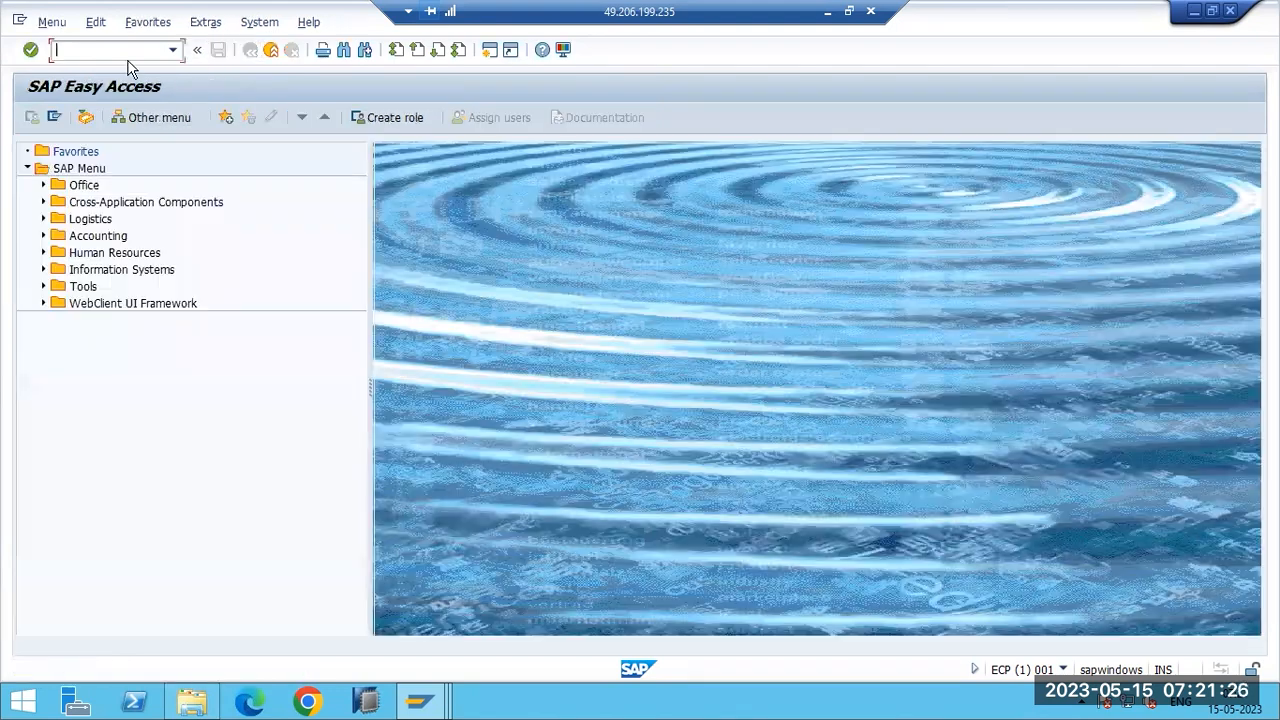
text(smlg)
key(Return)
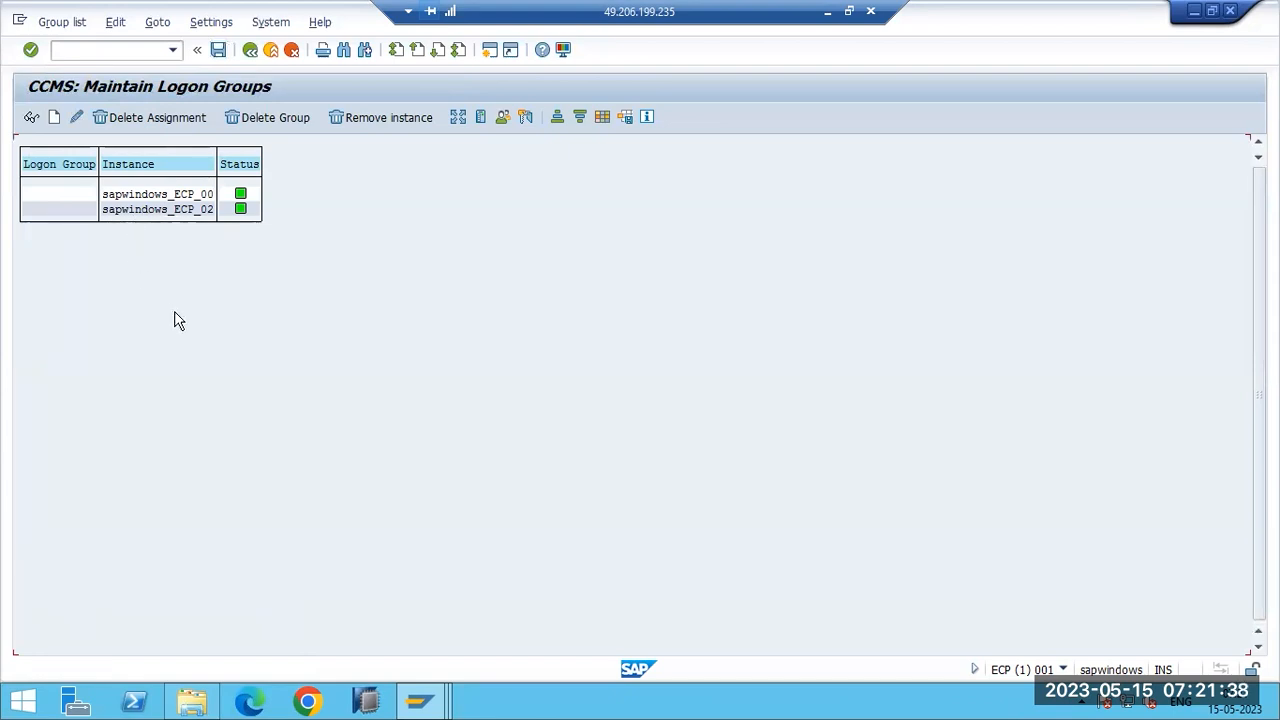
Review the SMLG note and server diagram in Paint, and return to the SAP logon group list
click(830, 11)
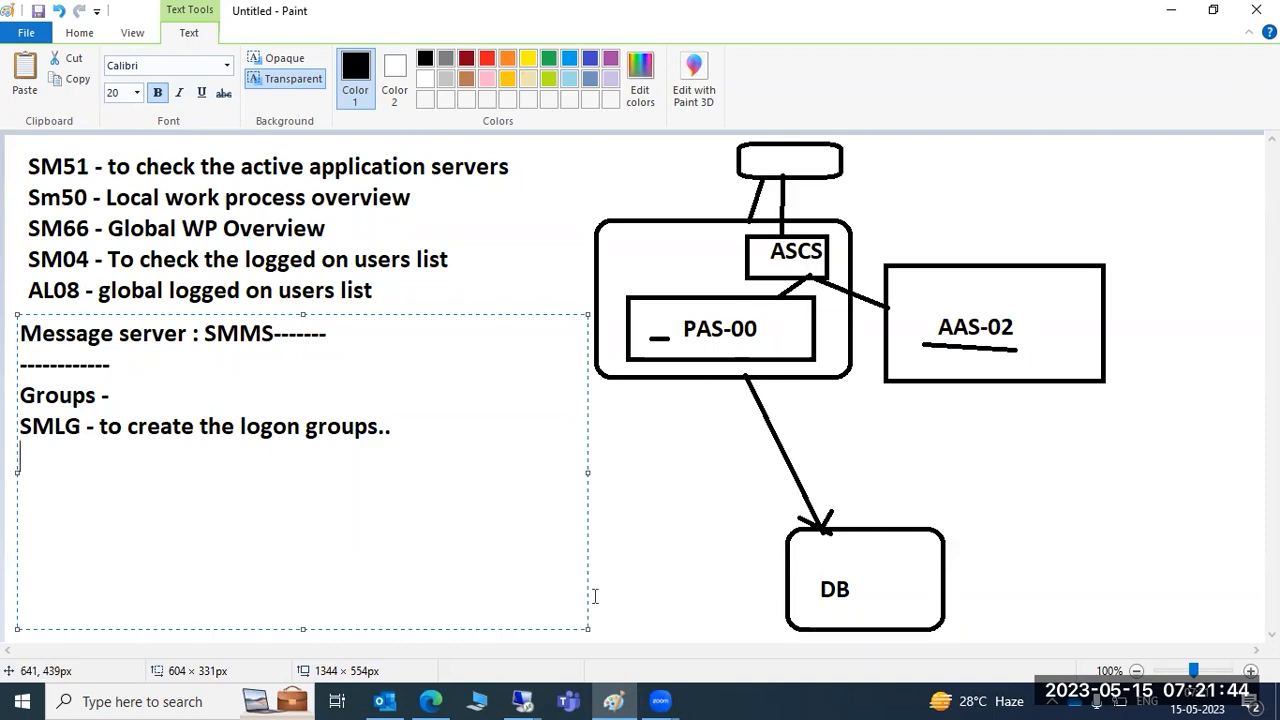
mouse_move(523, 701)
click(640, 617)
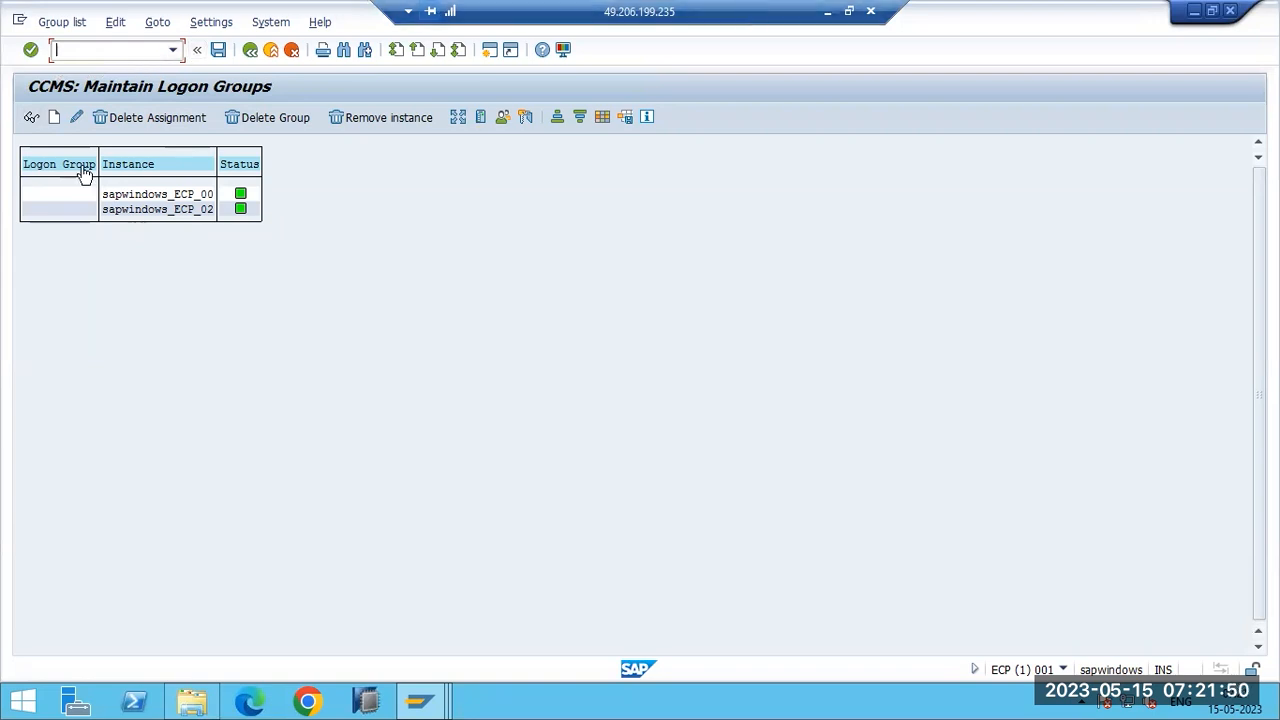
Create a logon group assignment linking group INDIA to instance sapwindows_ECP_00
click(53, 120)
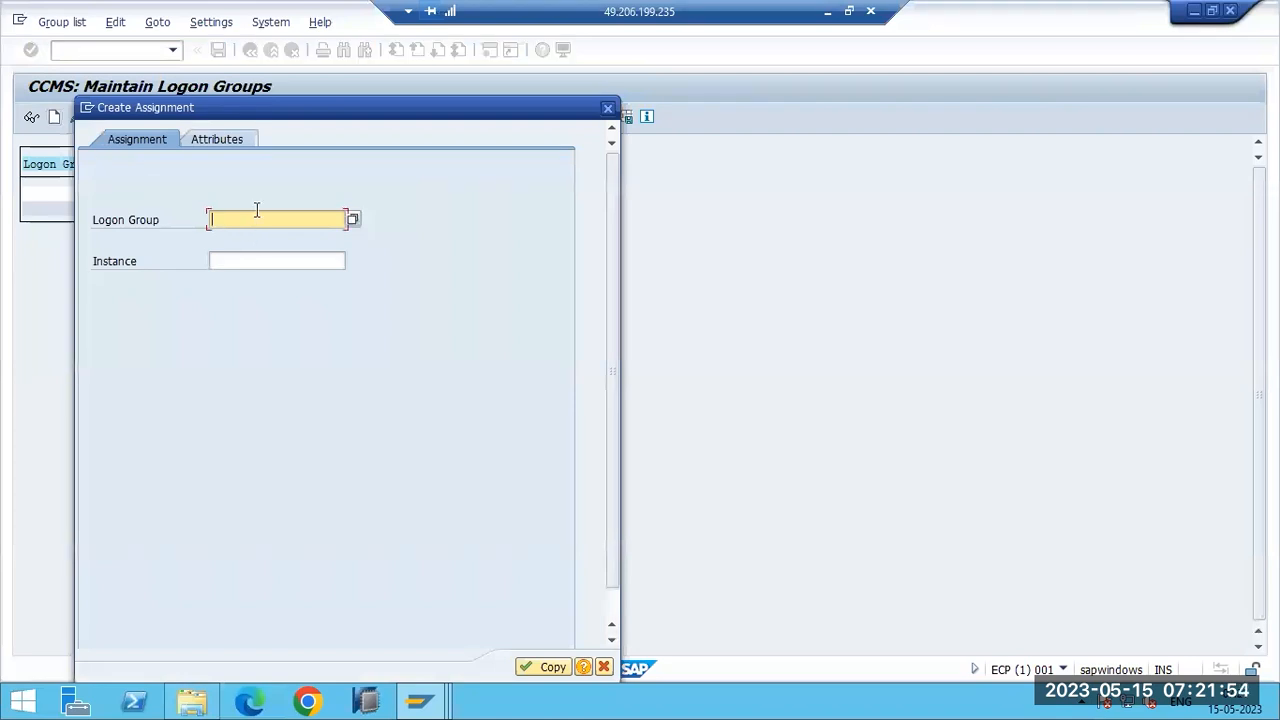
text(INDIA)
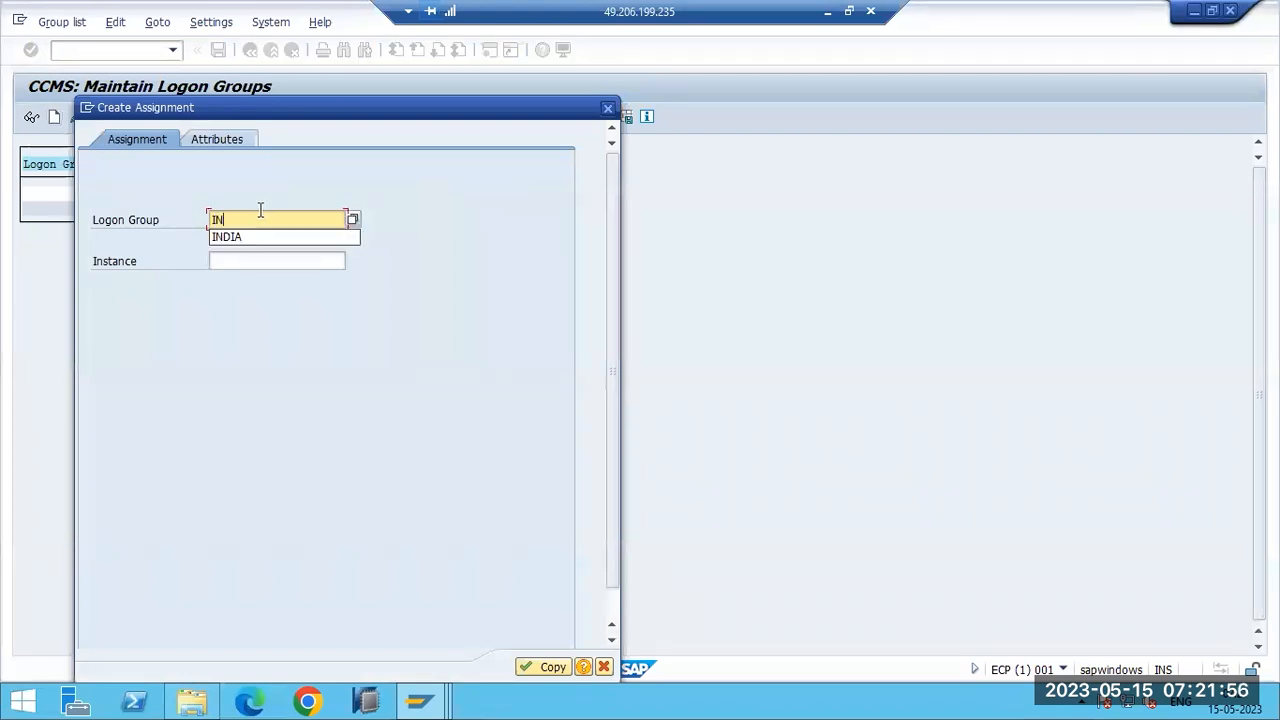
click(260, 262)
click(352, 261)
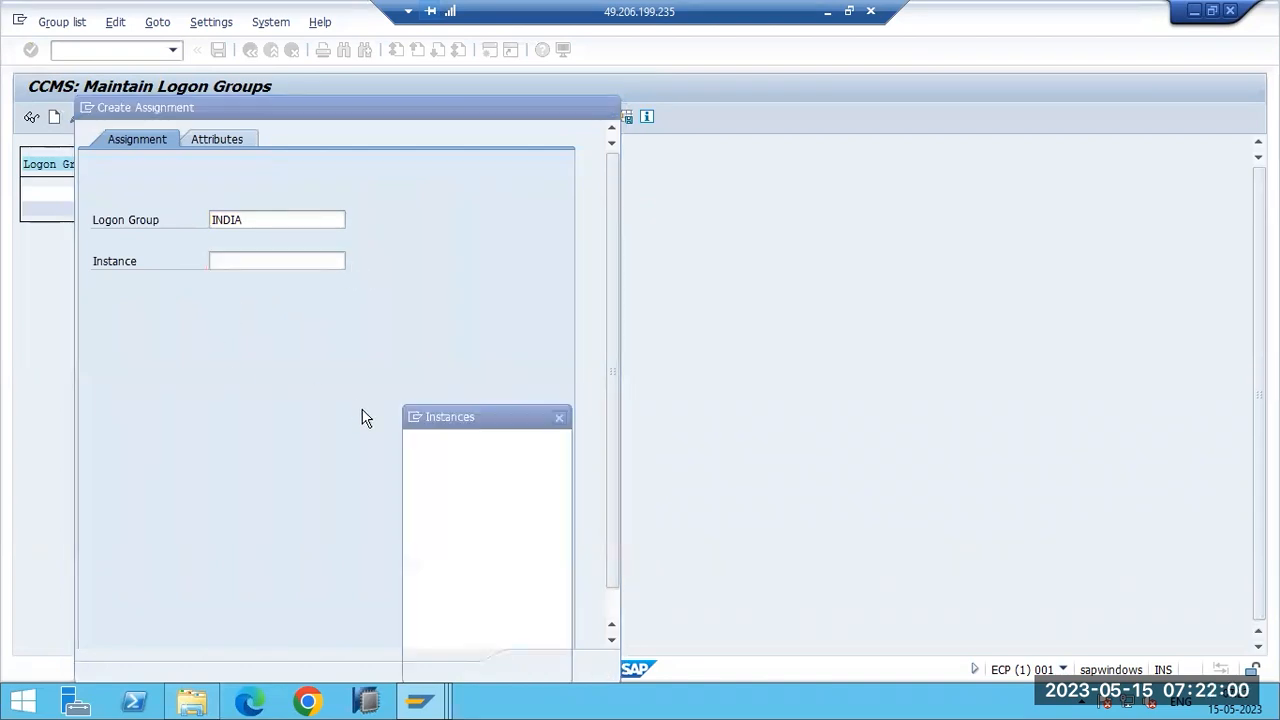
double_click(452, 466)
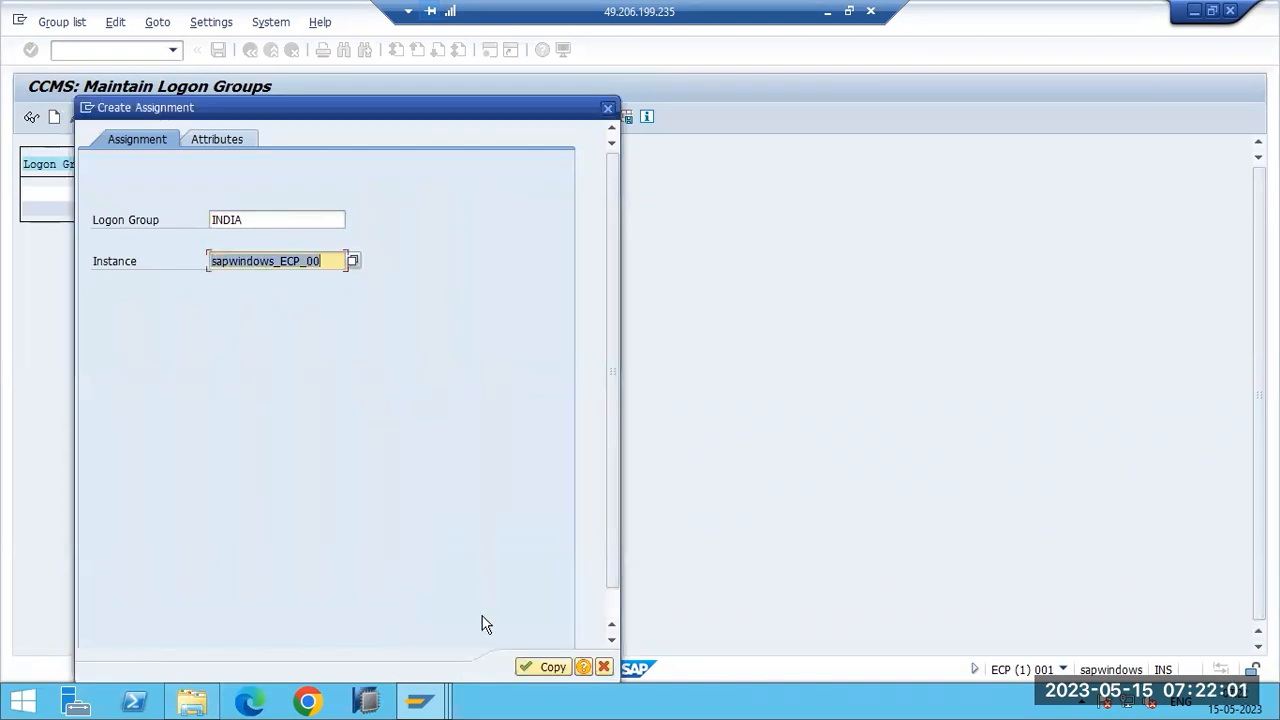
click(548, 669)
Create a logon group assignment linking group INDIA to instance sapwindows_ECP_02, and save the changes
click(54, 117)
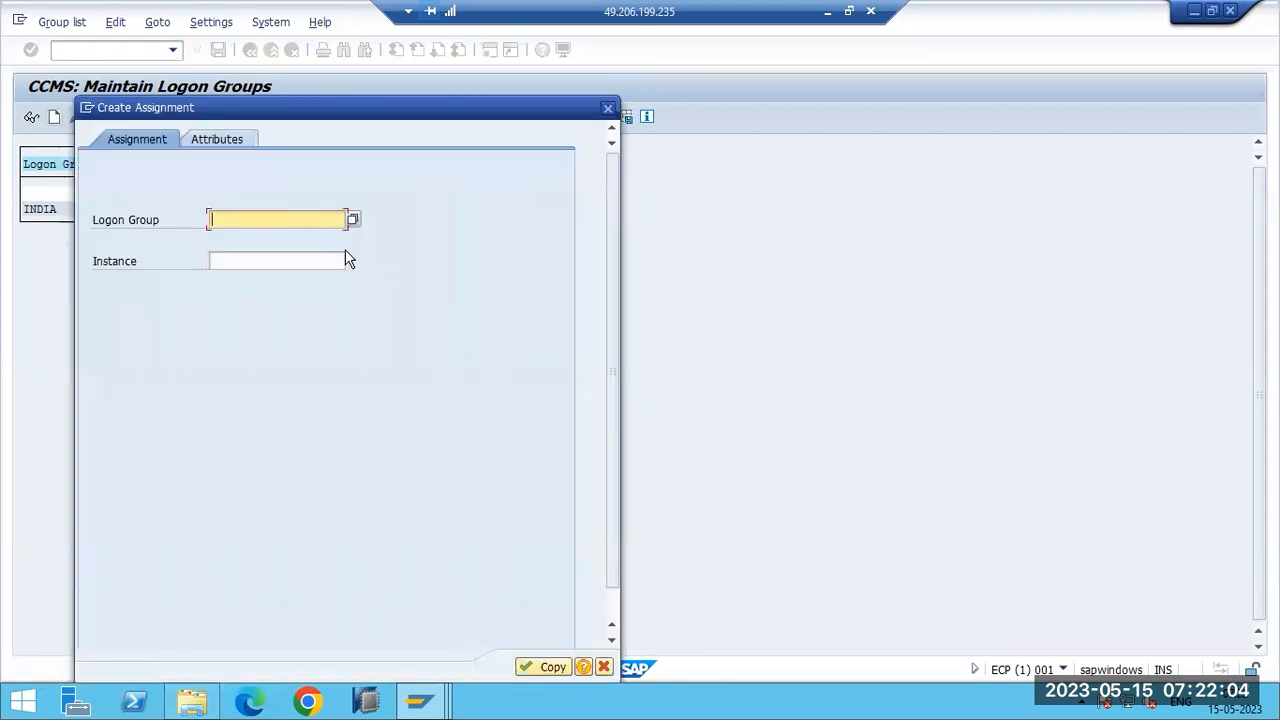
click(353, 219)
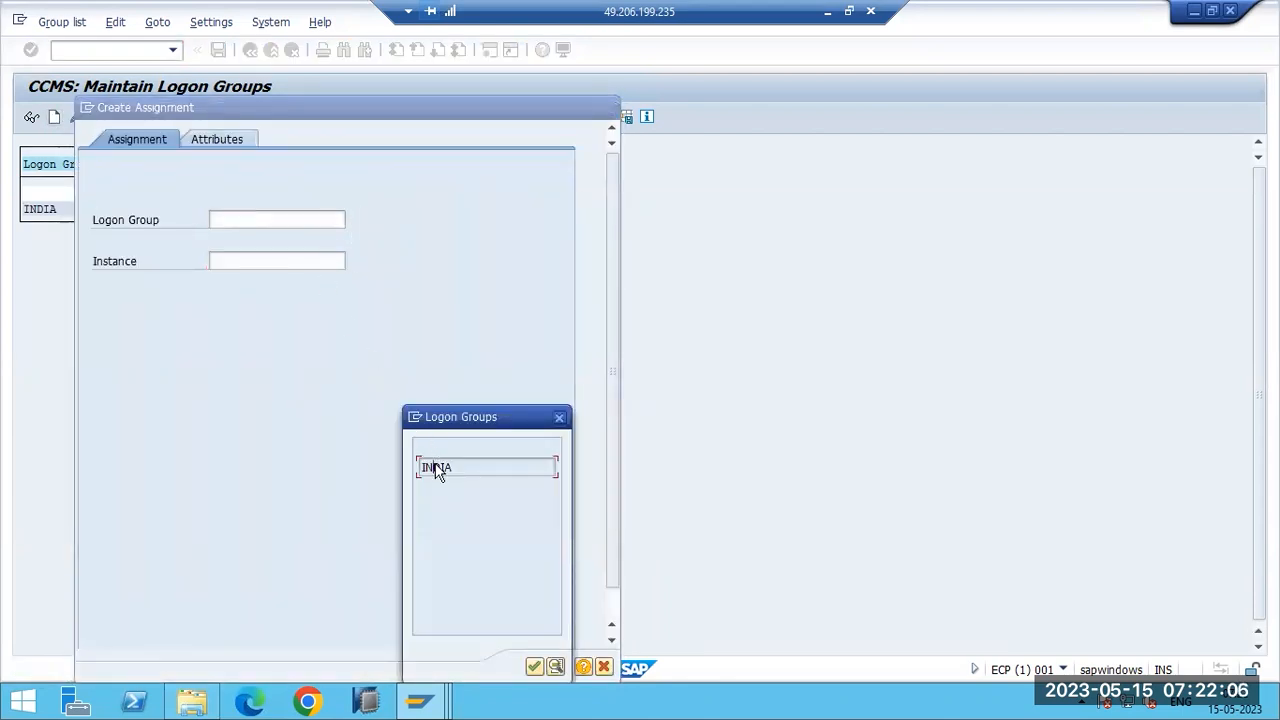
double_click(434, 464)
click(331, 262)
click(352, 261)
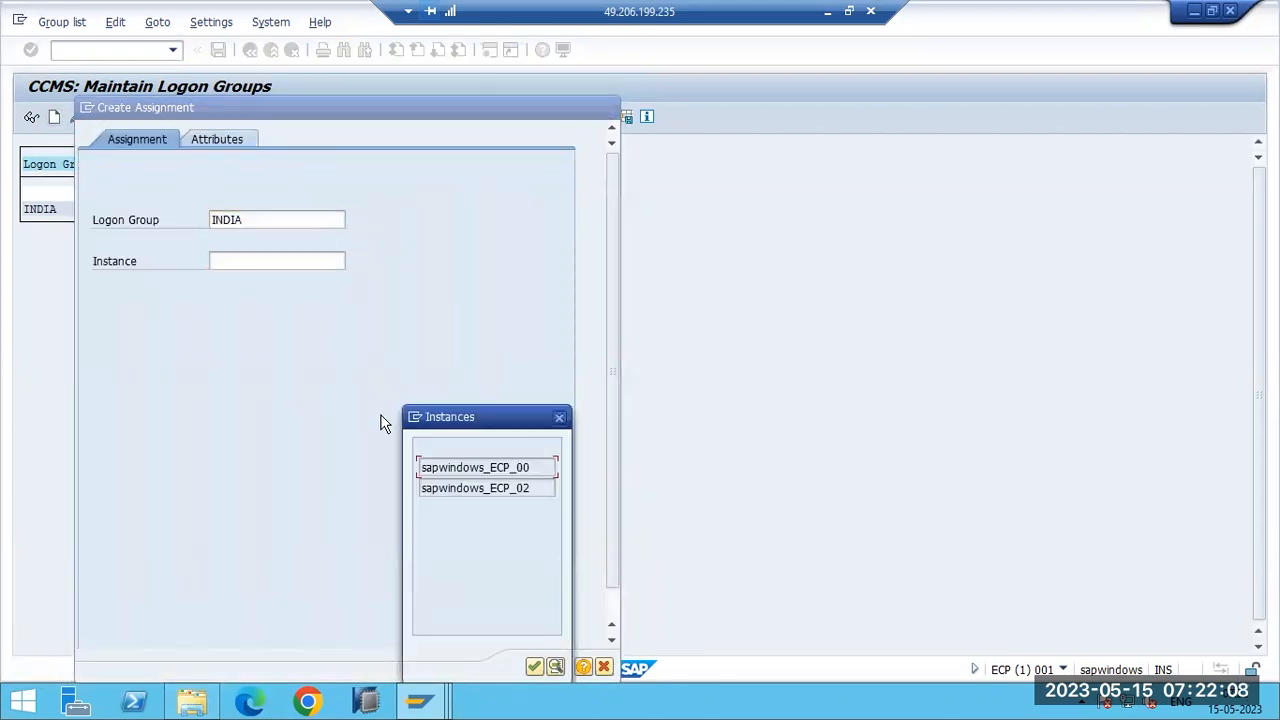
double_click(463, 487)
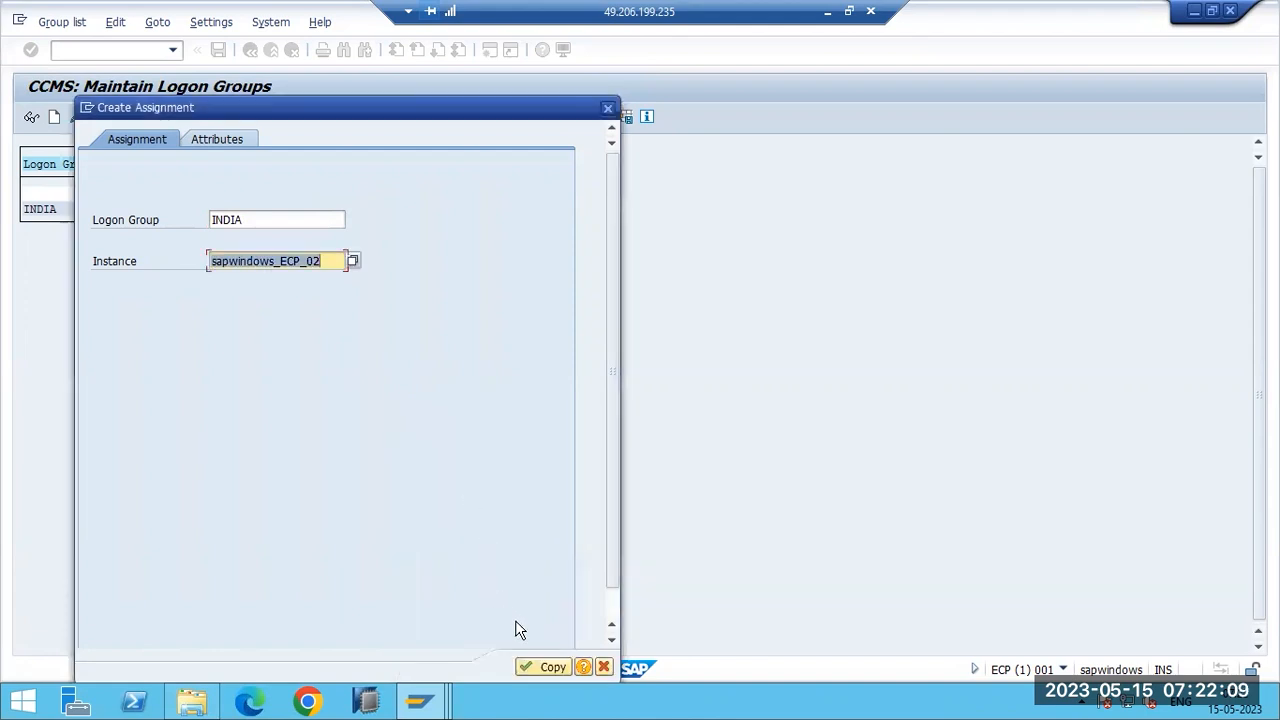
click(546, 667)
click(218, 49)
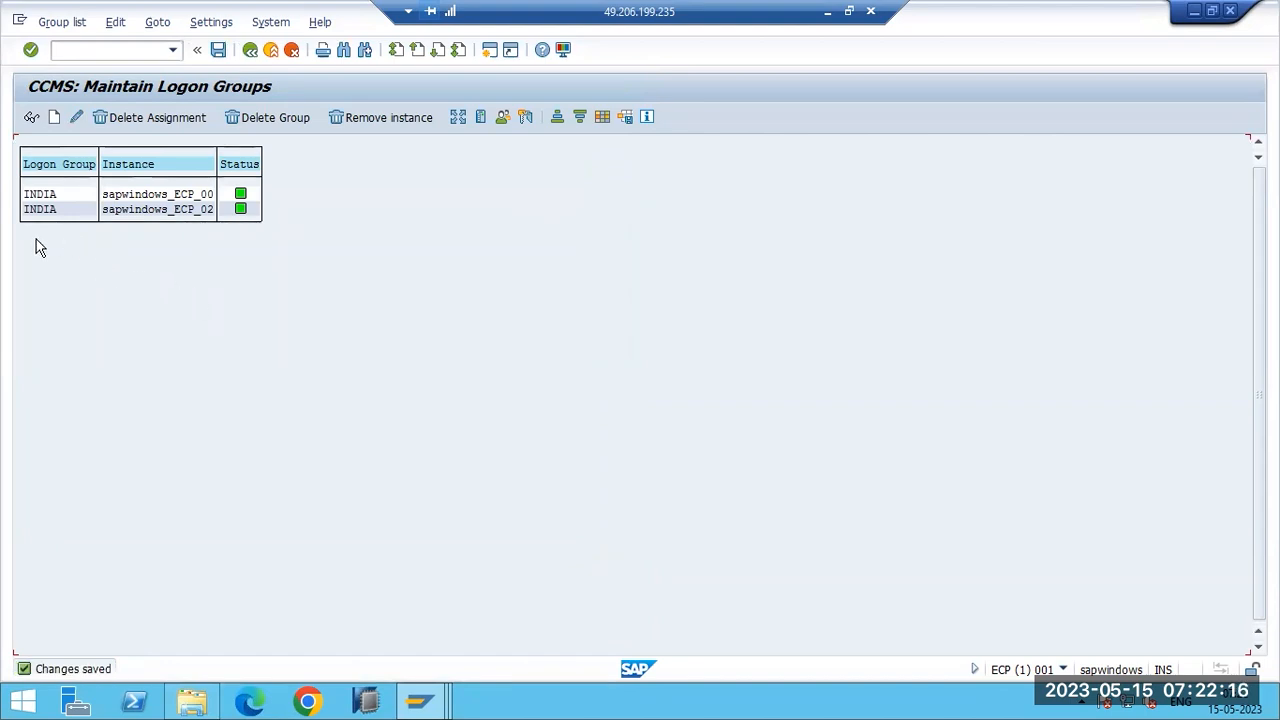
Create a new logon group PUBLIC and assign it to instance sapwindows_ECP_00
click(54, 117)
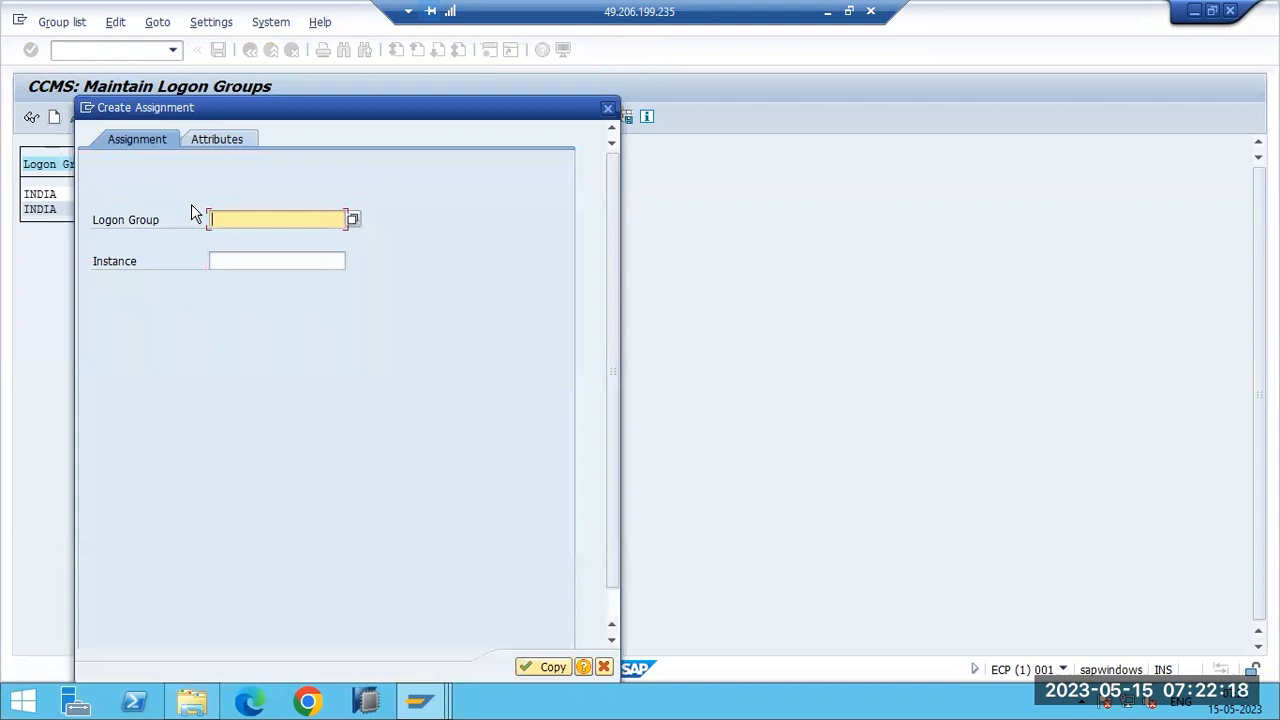
text(P)
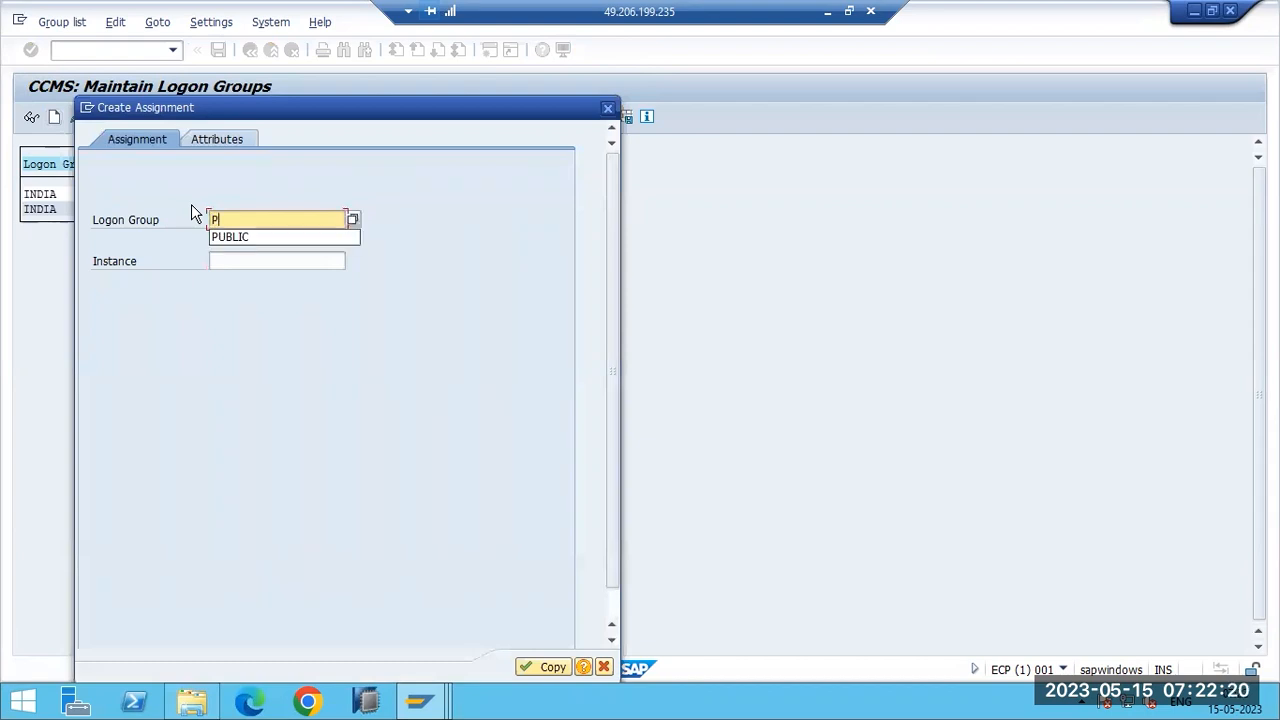
click(238, 237)
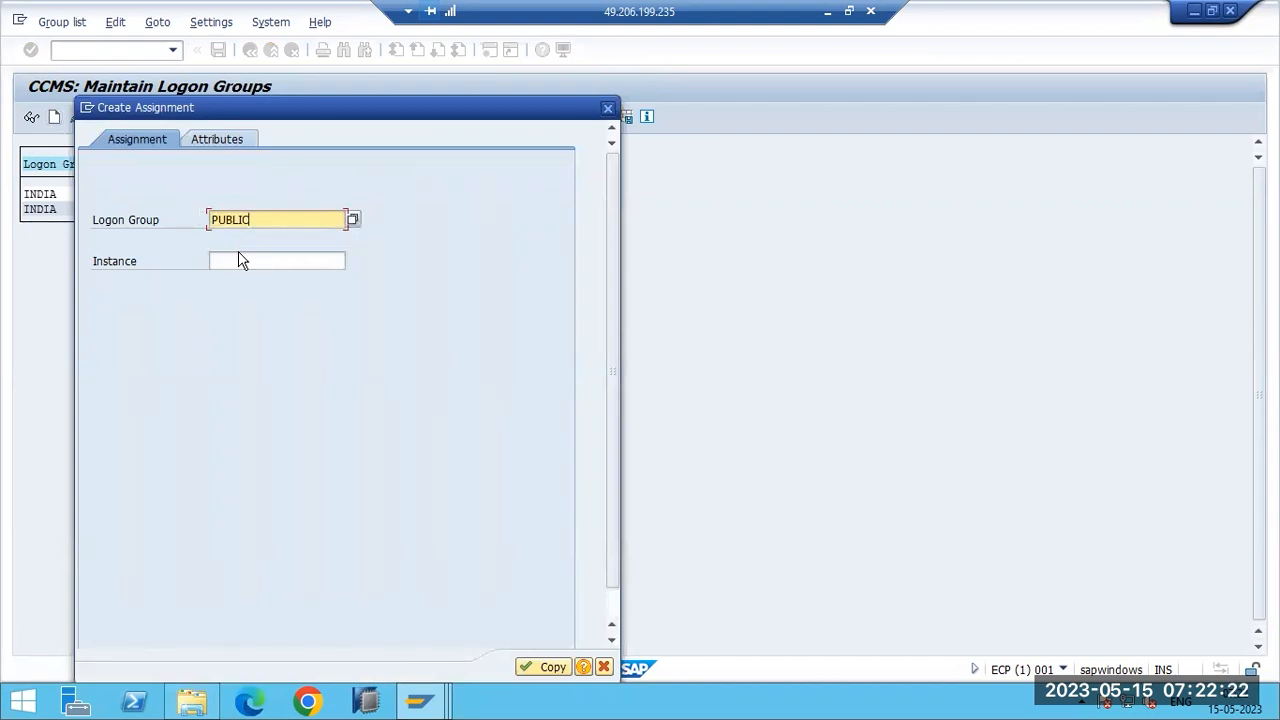
click(240, 260)
click(353, 259)
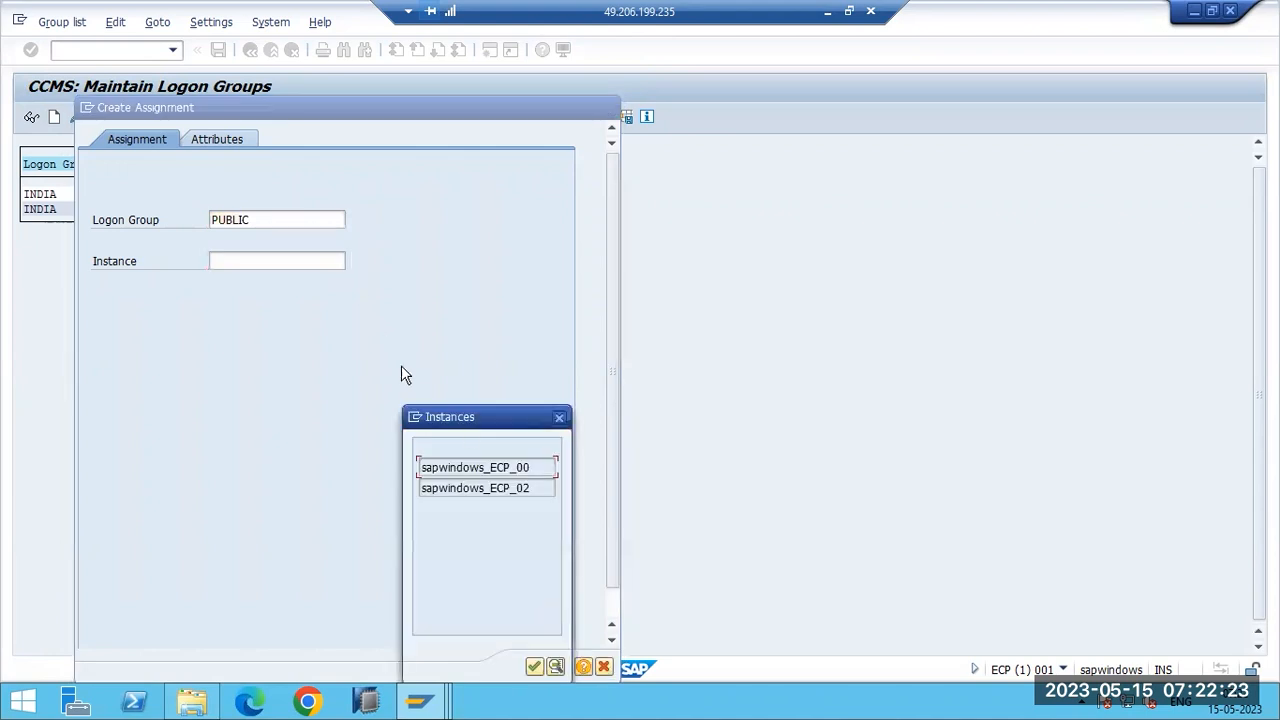
double_click(472, 468)
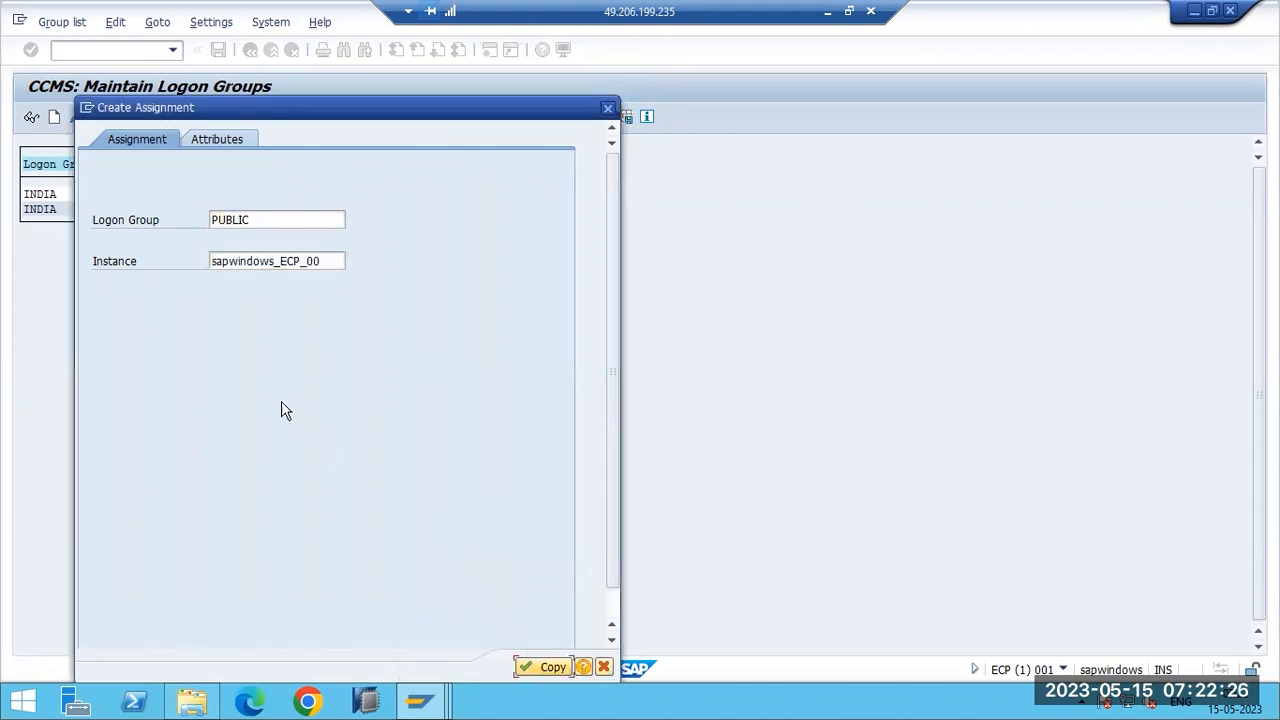
click(545, 667)
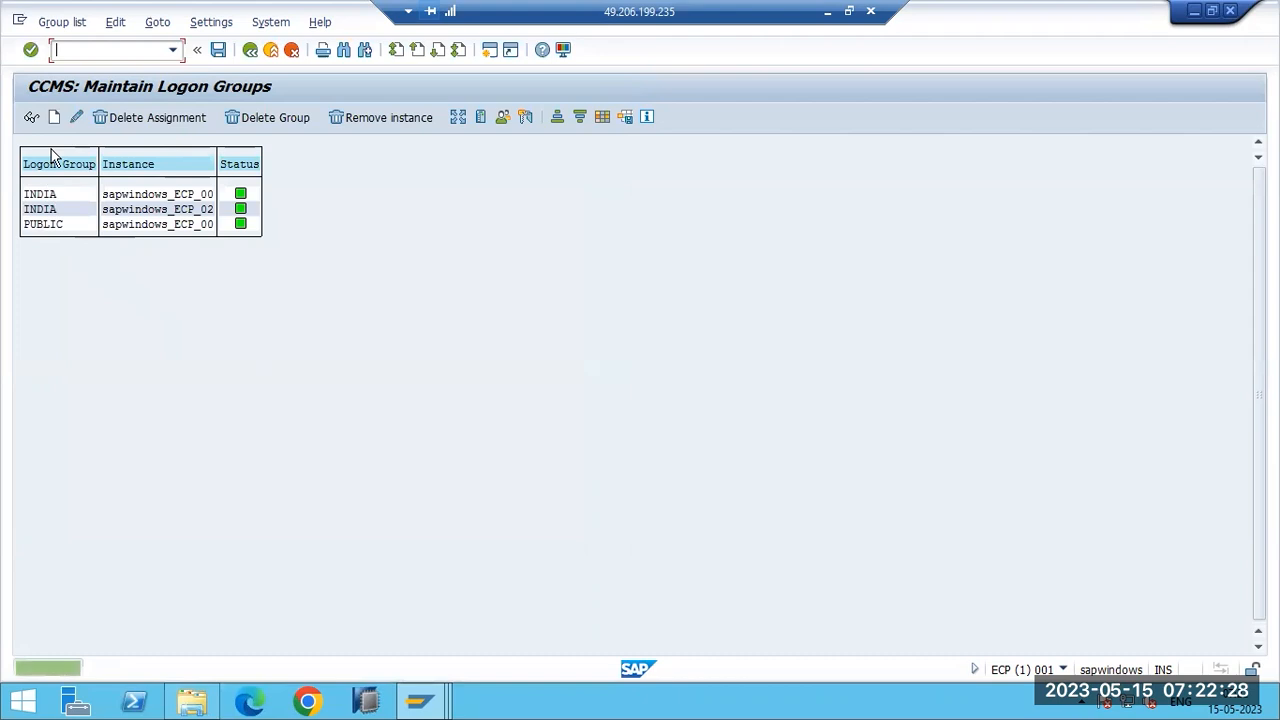
Assign logon group PUBLIC to instance sapwindows_ECP_02 as well, and save the logon group changes
click(54, 117)
click(351, 219)
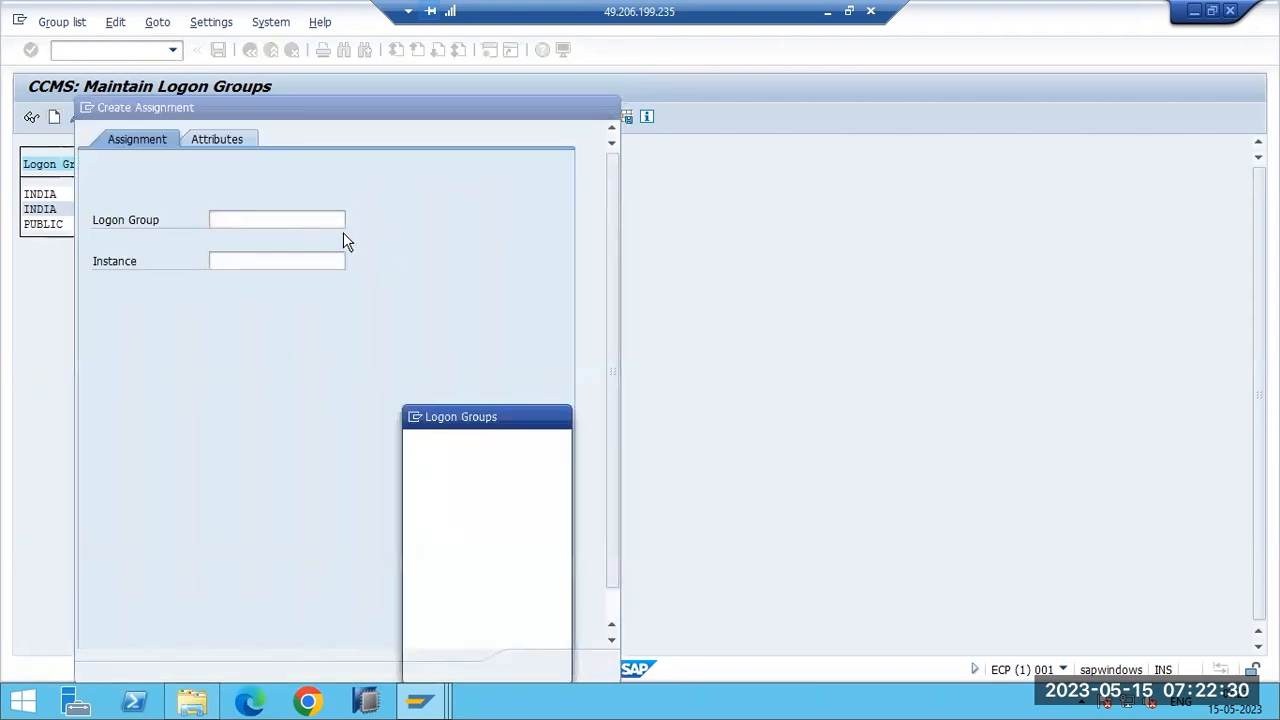
double_click(431, 487)
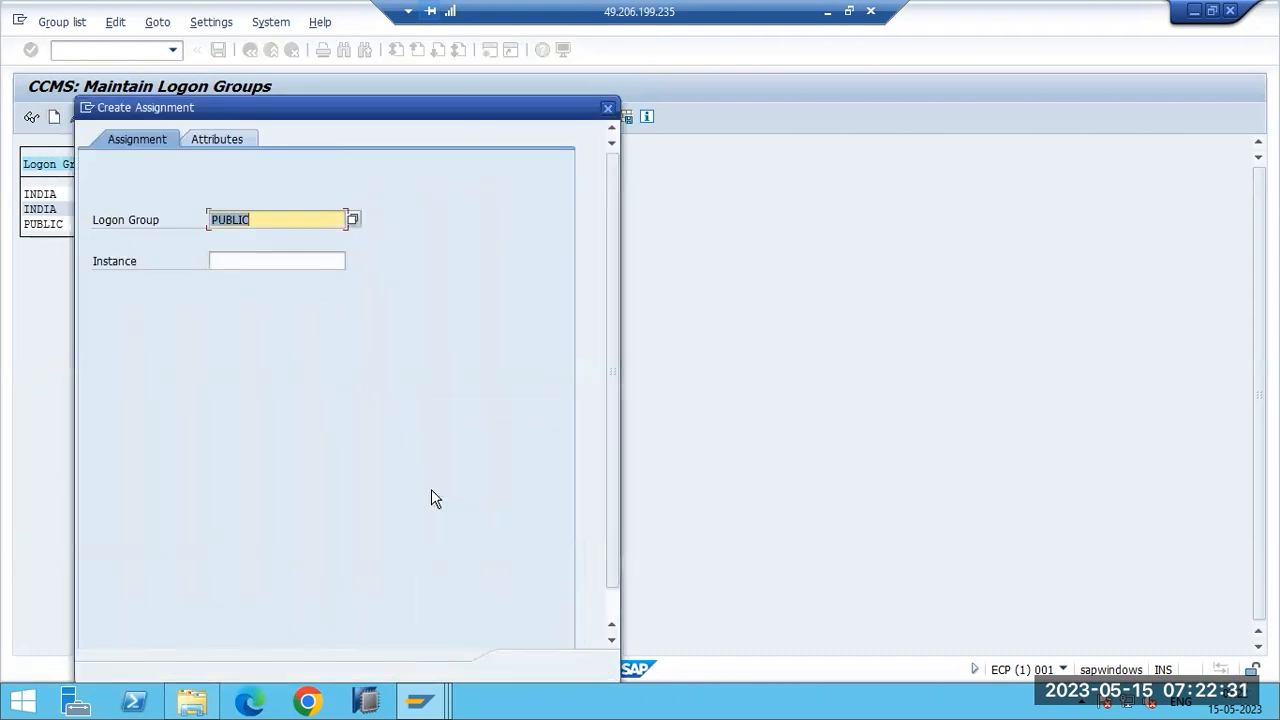
click(255, 260)
click(351, 260)
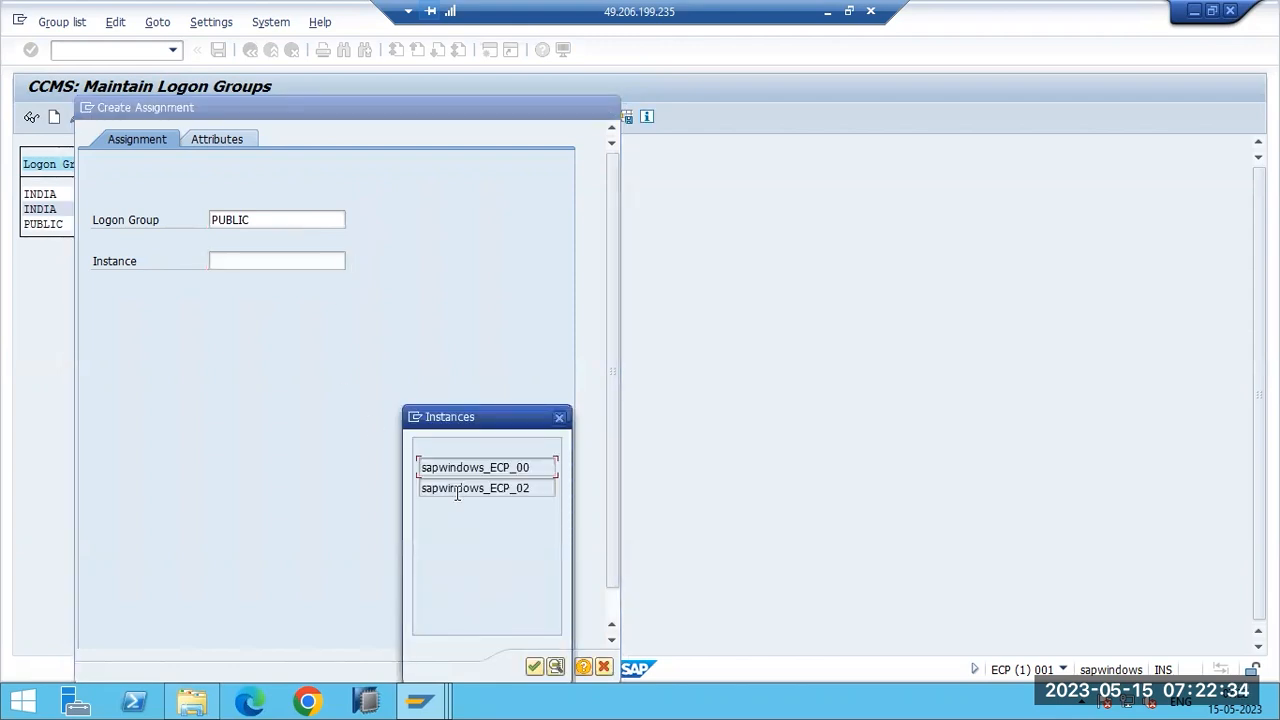
double_click(457, 492)
click(534, 666)
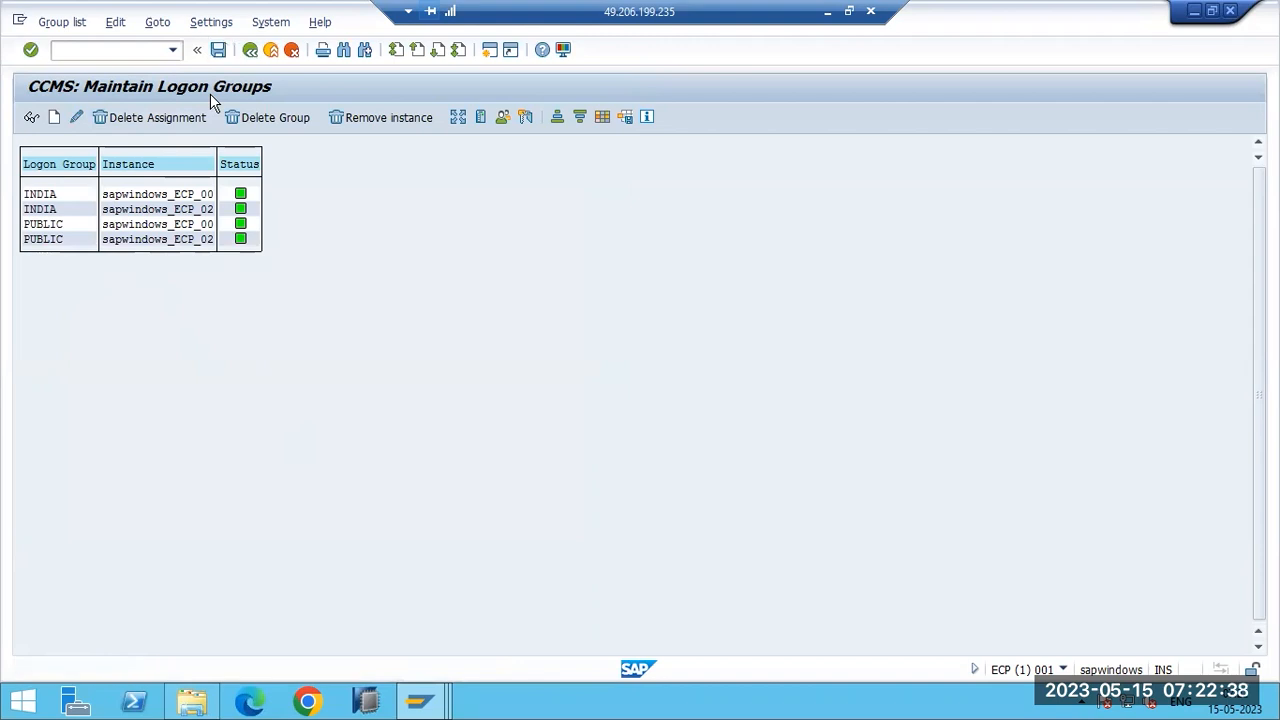
click(218, 49)
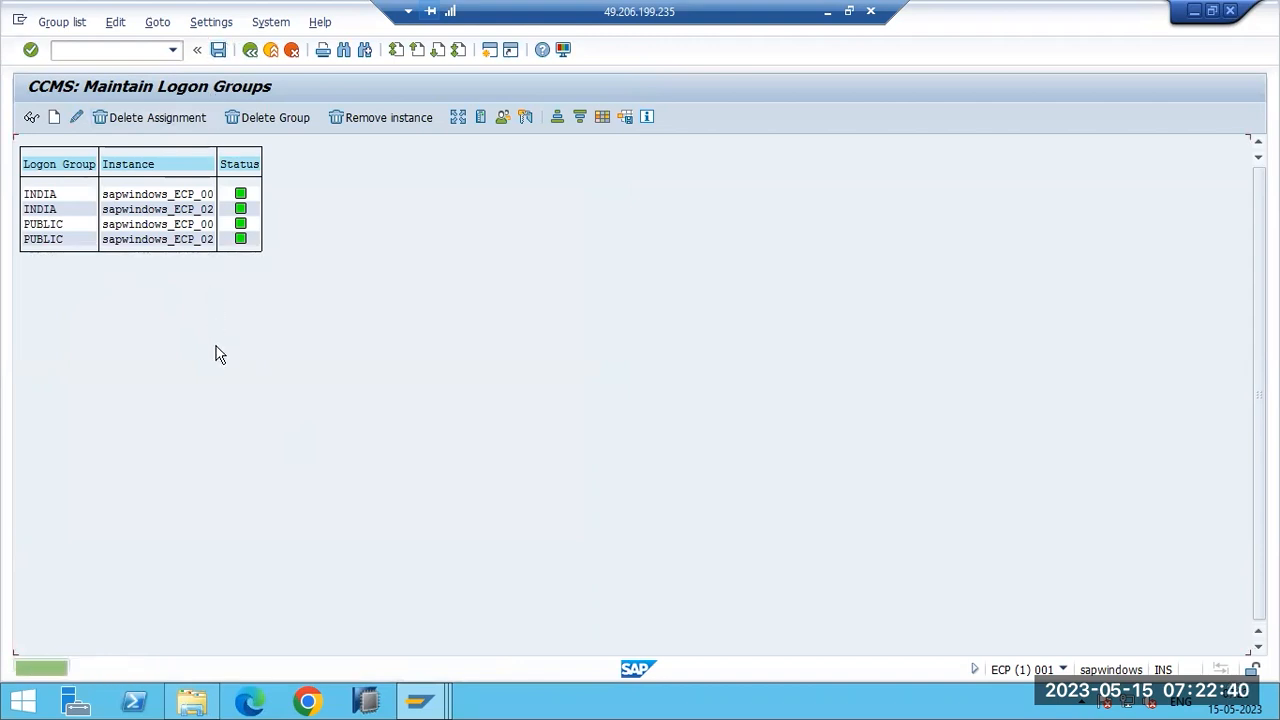
Start a new user-specified system entry in SAP Logon with the connection type Group/Server Selection
click(420, 701)
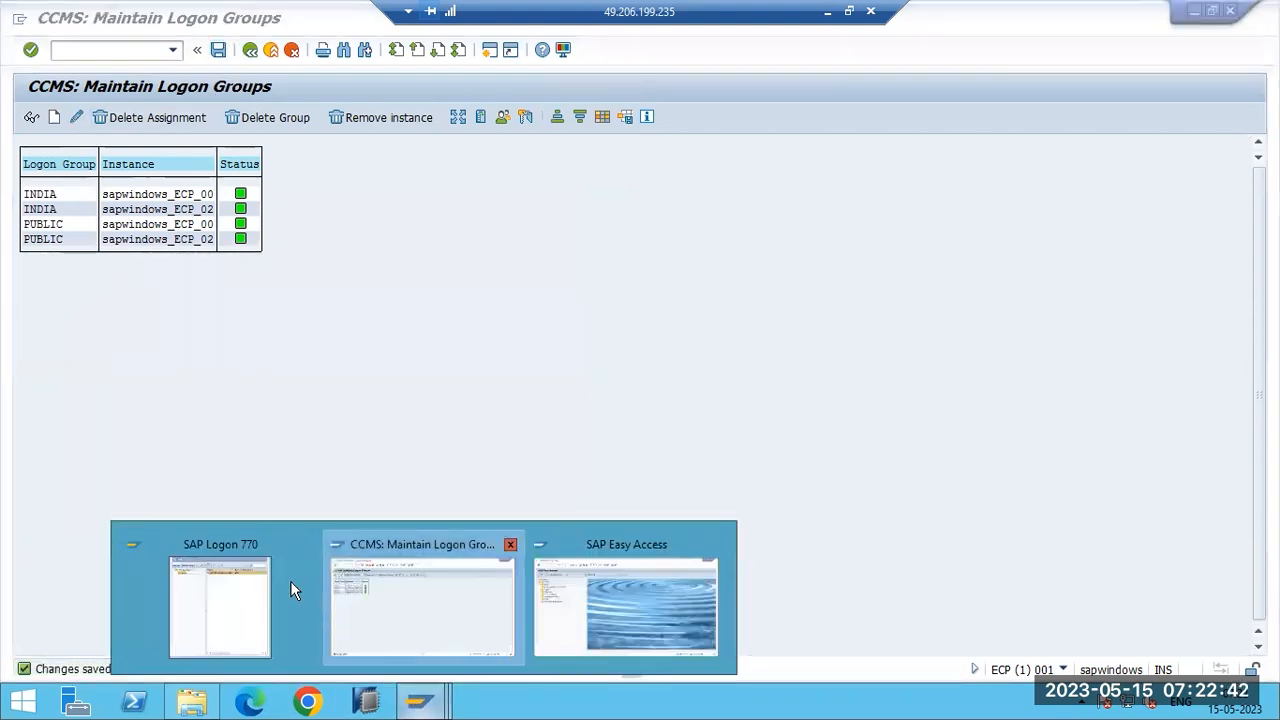
click(288, 584)
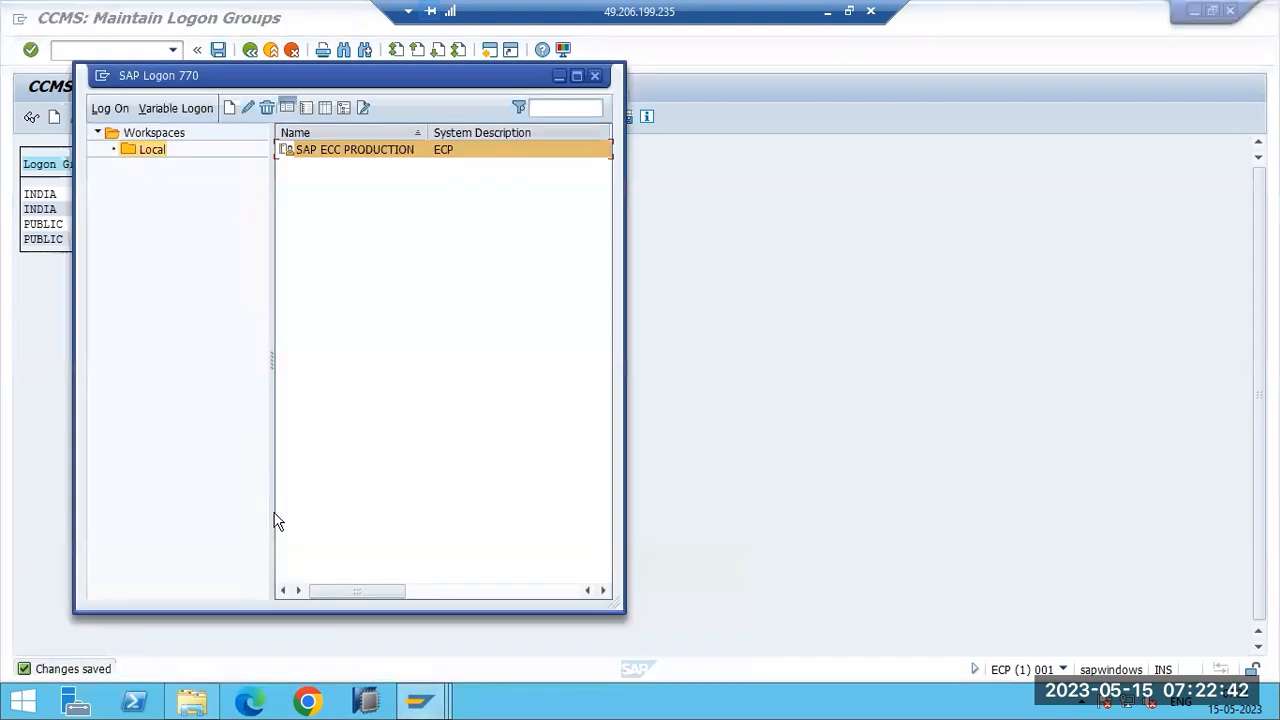
click(229, 110)
click(272, 135)
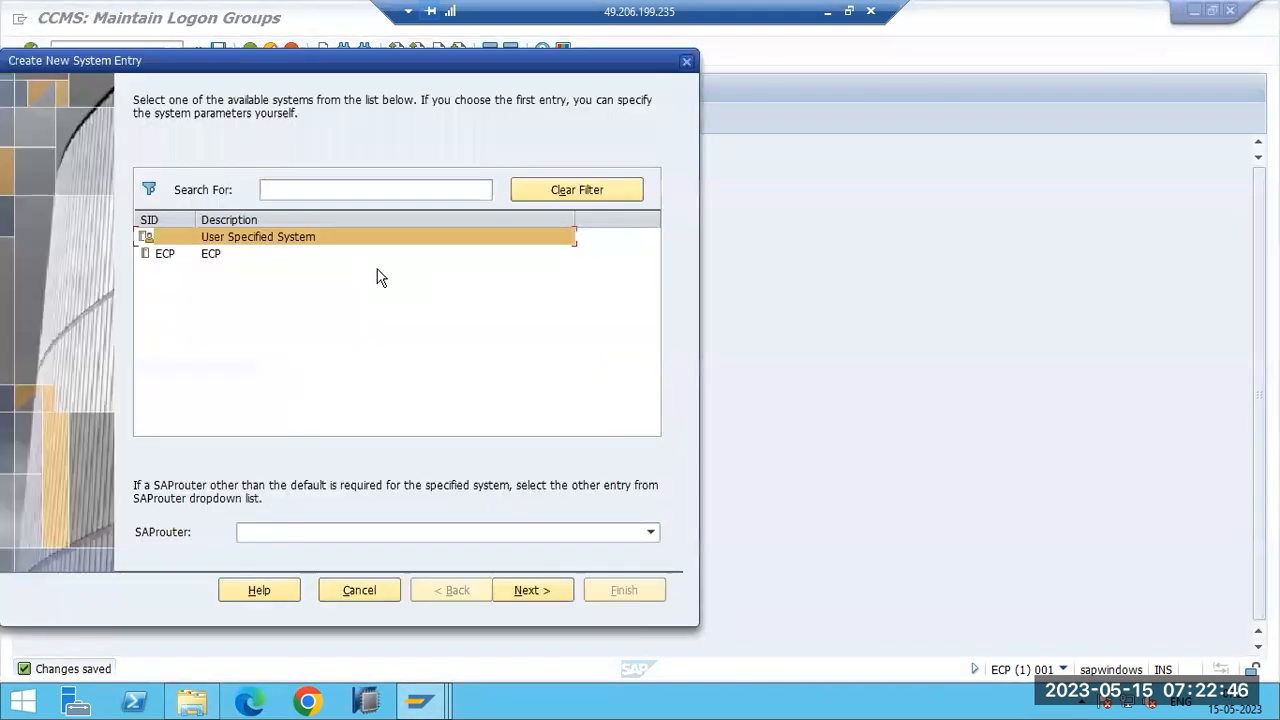
click(532, 590)
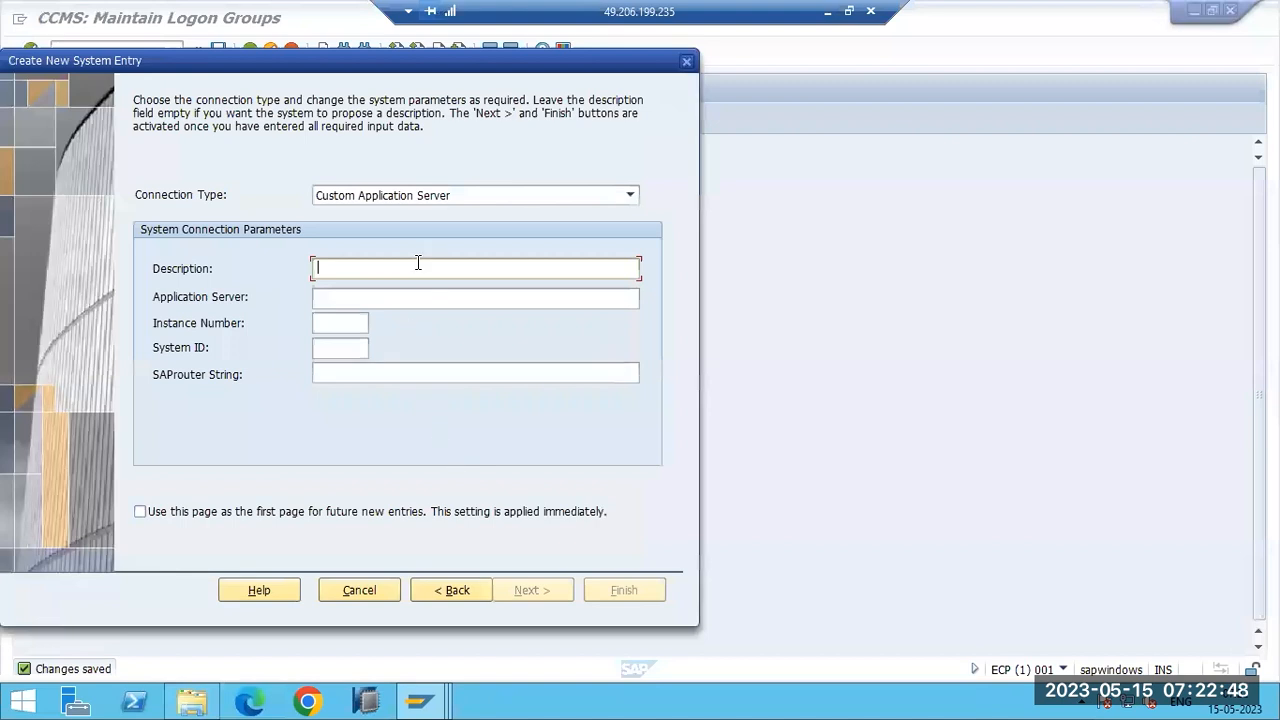
click(420, 200)
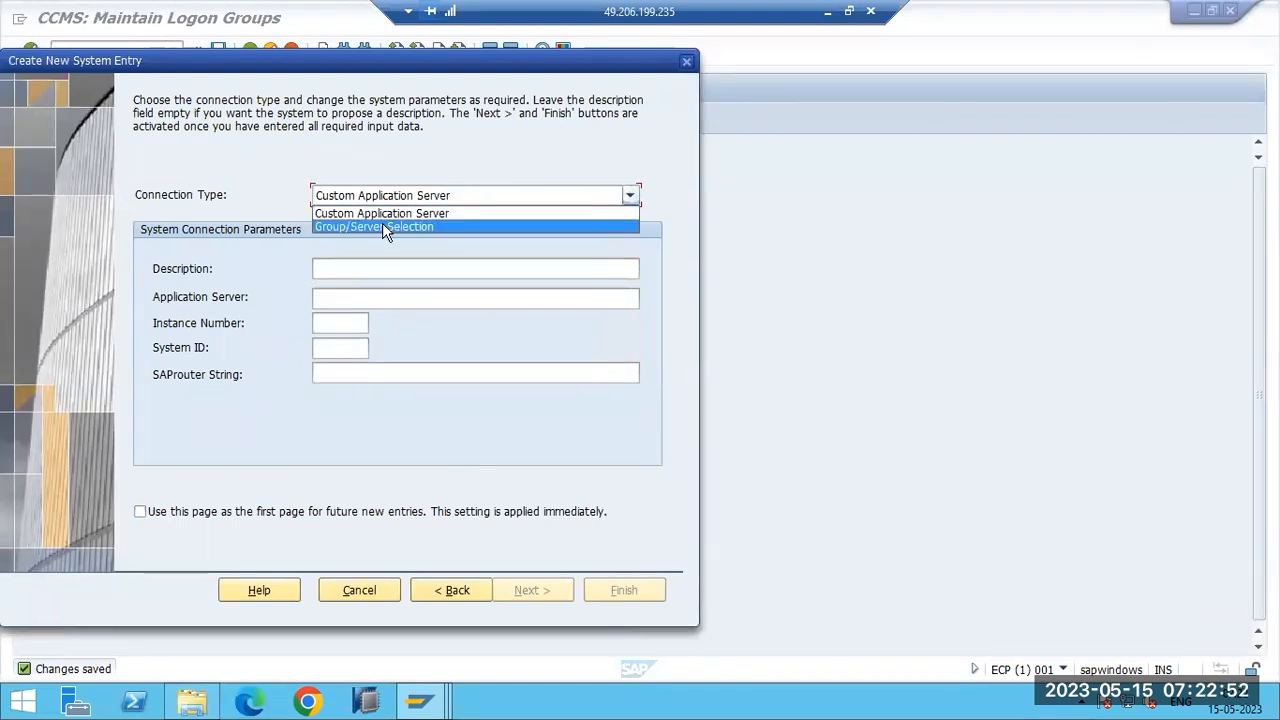
click(384, 228)
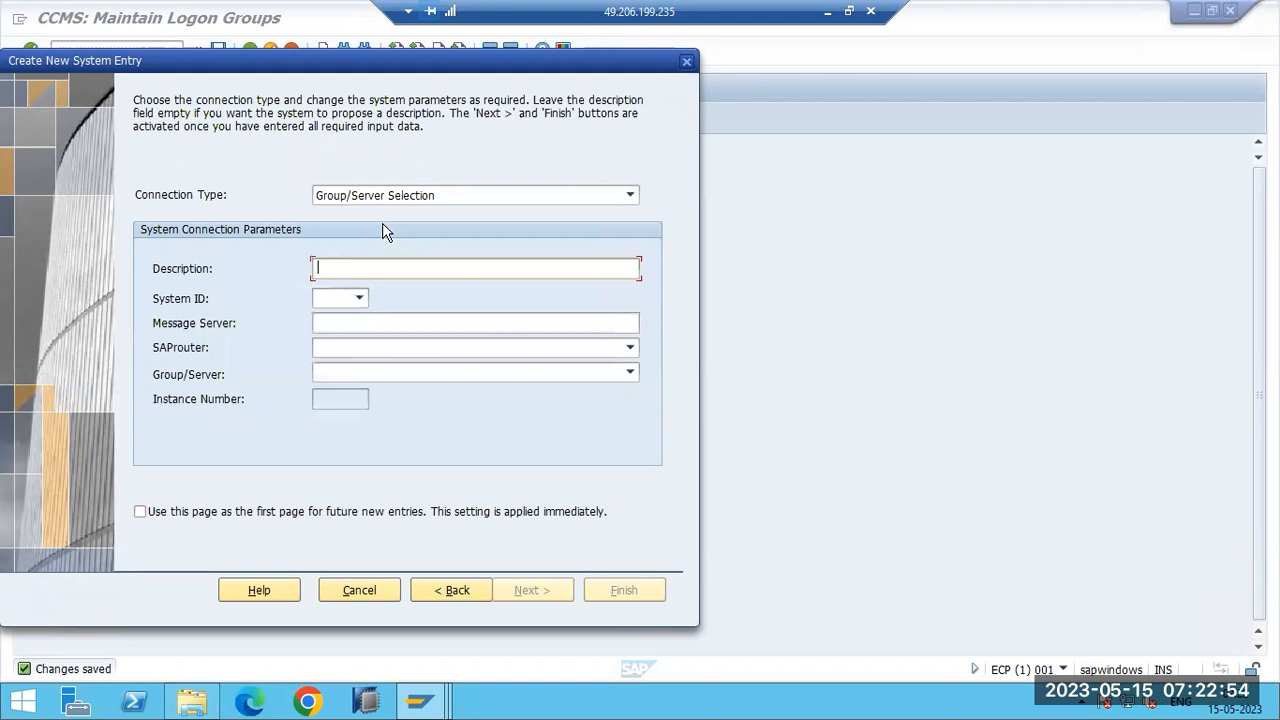
Describe the new system entry as SAP ECP - GROUPS, with system ID ECP and message server sapwindows:3601
text(SAP ECP - GROUP)
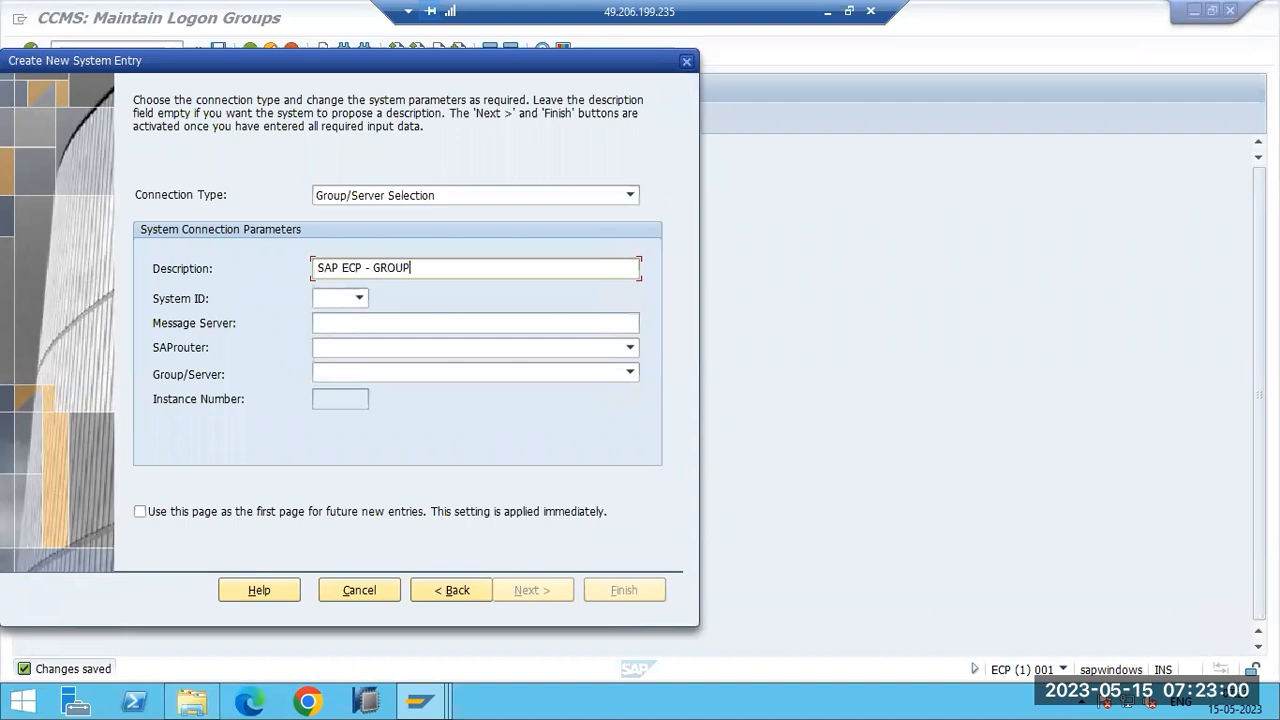
text(S)
click(327, 296)
text(ECP)
click(353, 322)
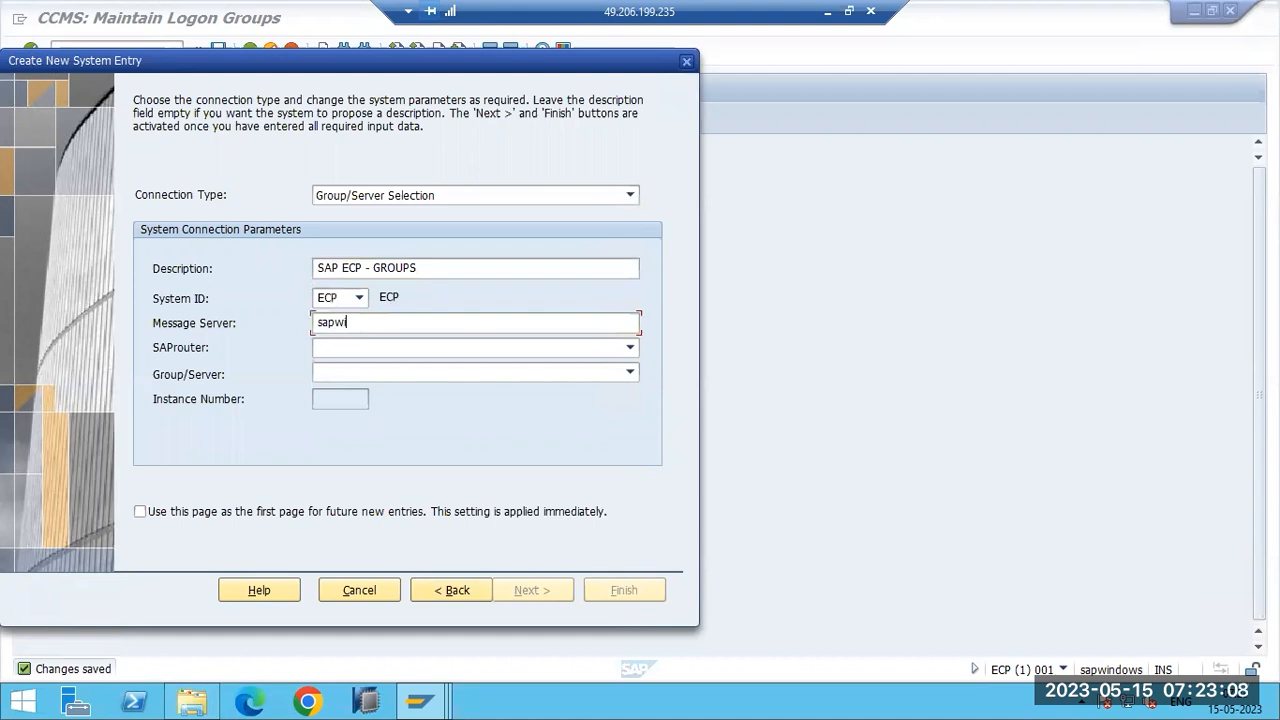
text(sapwindows:3601)
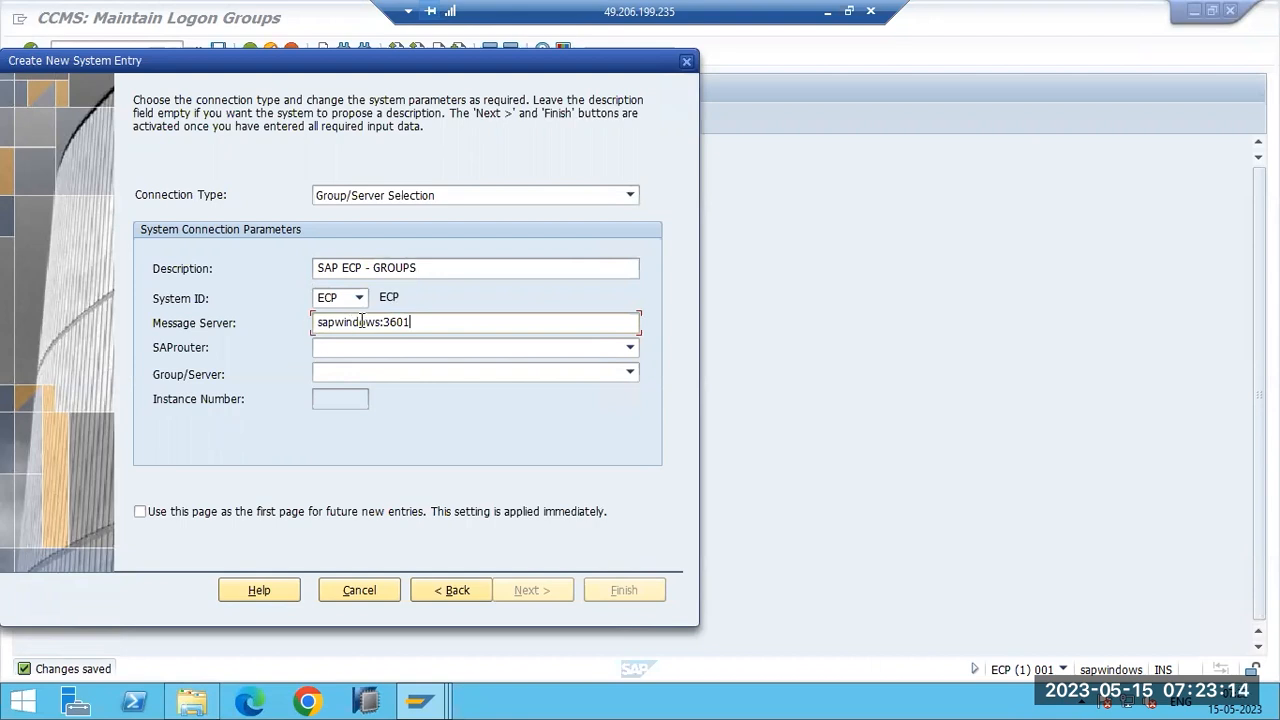
drag(386, 322, 405, 322)
Choose logon group INDIA for the new system entry and finish creating it with the default network settings
click(630, 372)
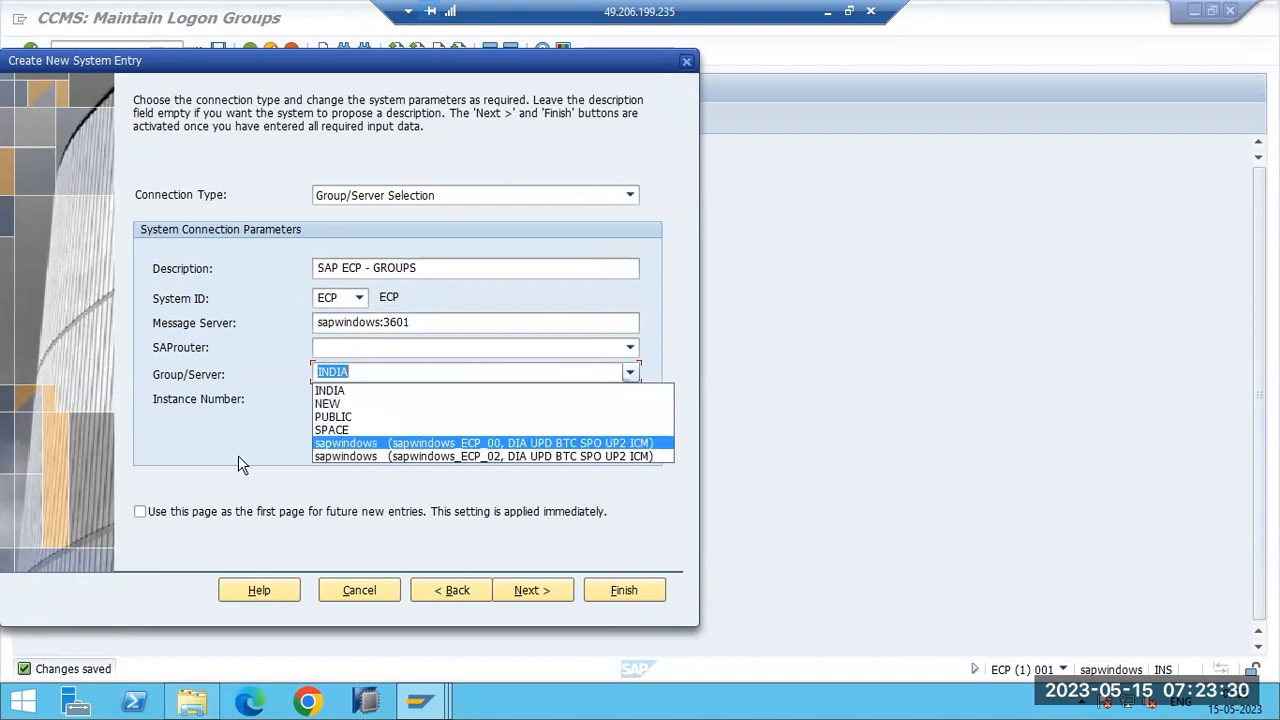
click(341, 389)
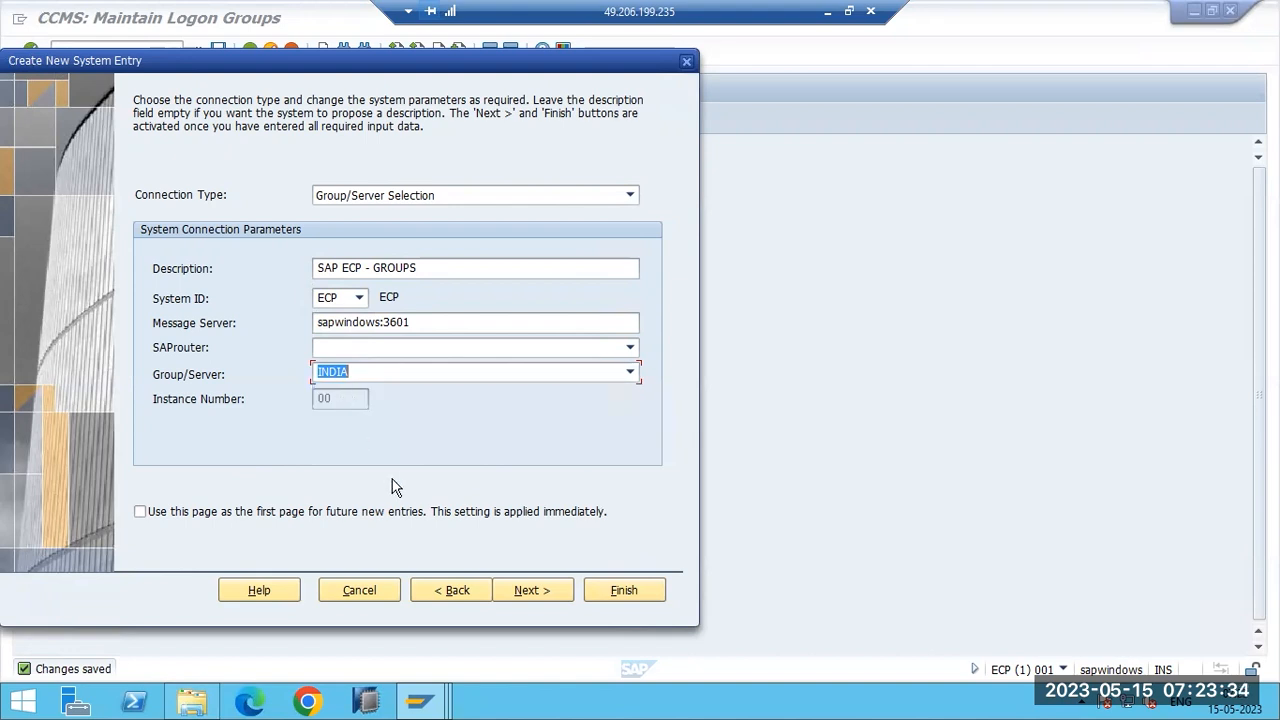
click(528, 591)
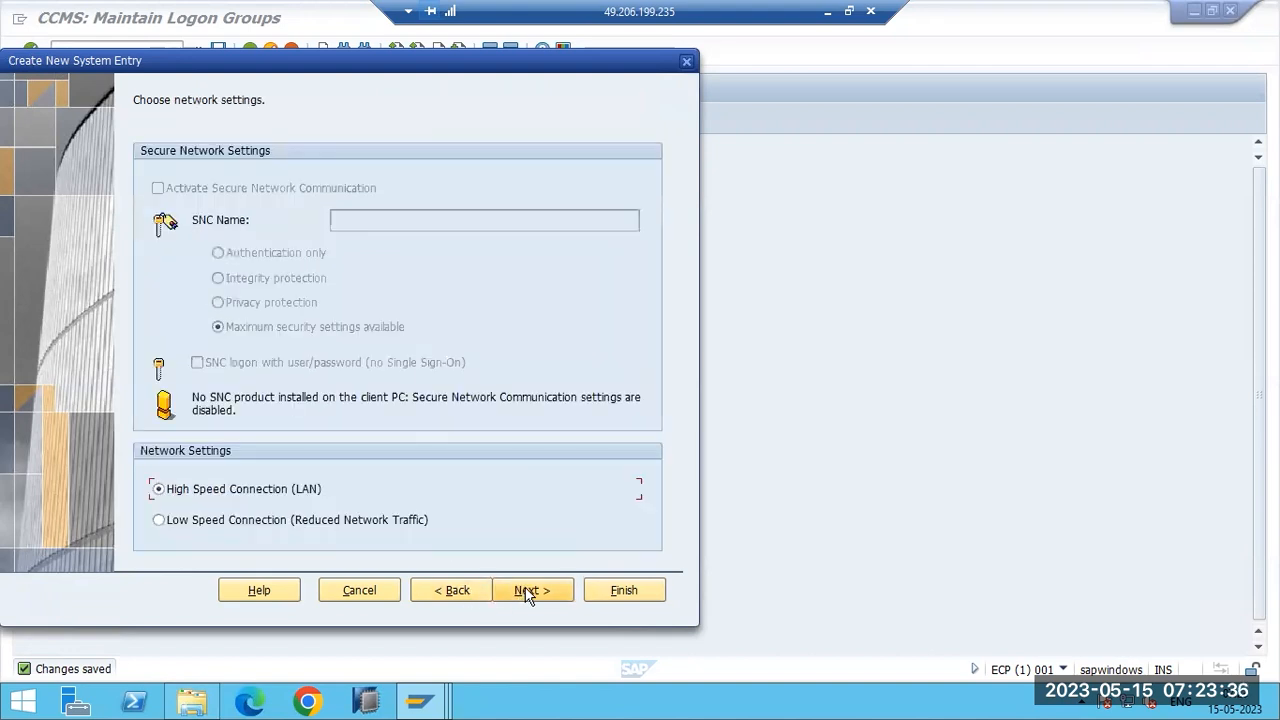
click(527, 593)
click(612, 592)
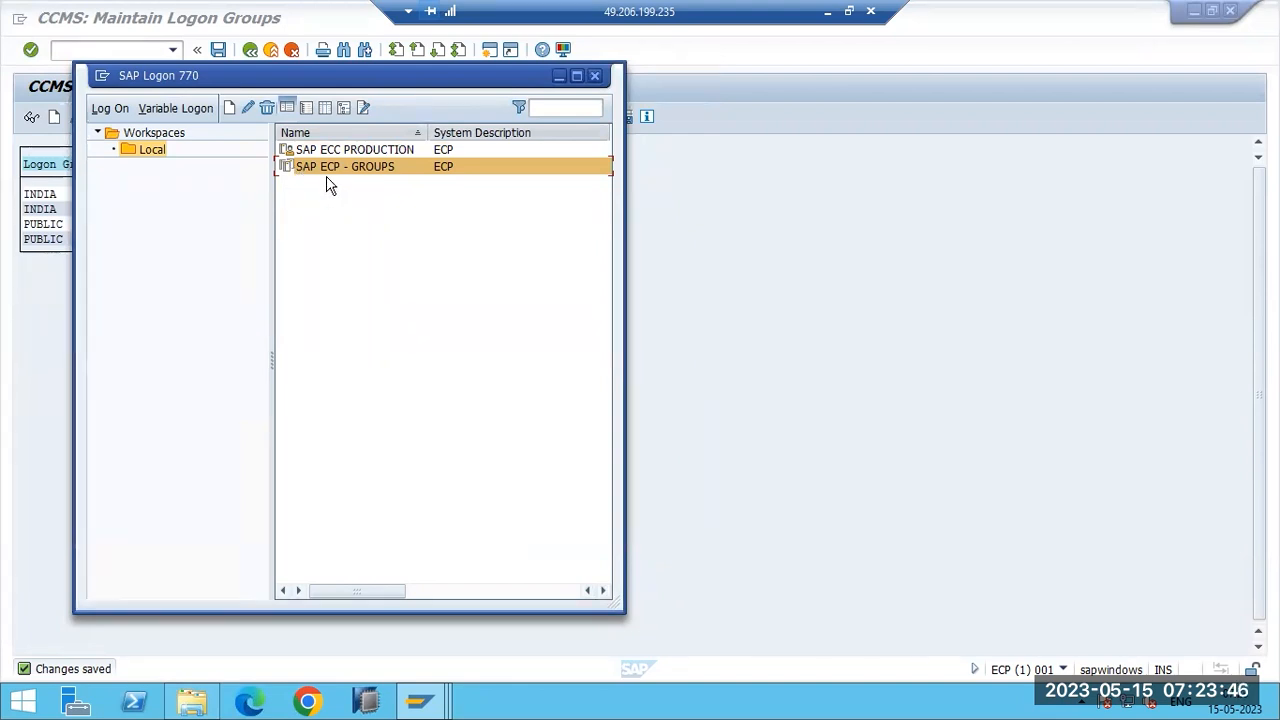
Review the SAP ECP - GROUPS entry's connection properties and the server diagram in Paint, and return to the INDIA assignments in SMLG
click(248, 108)
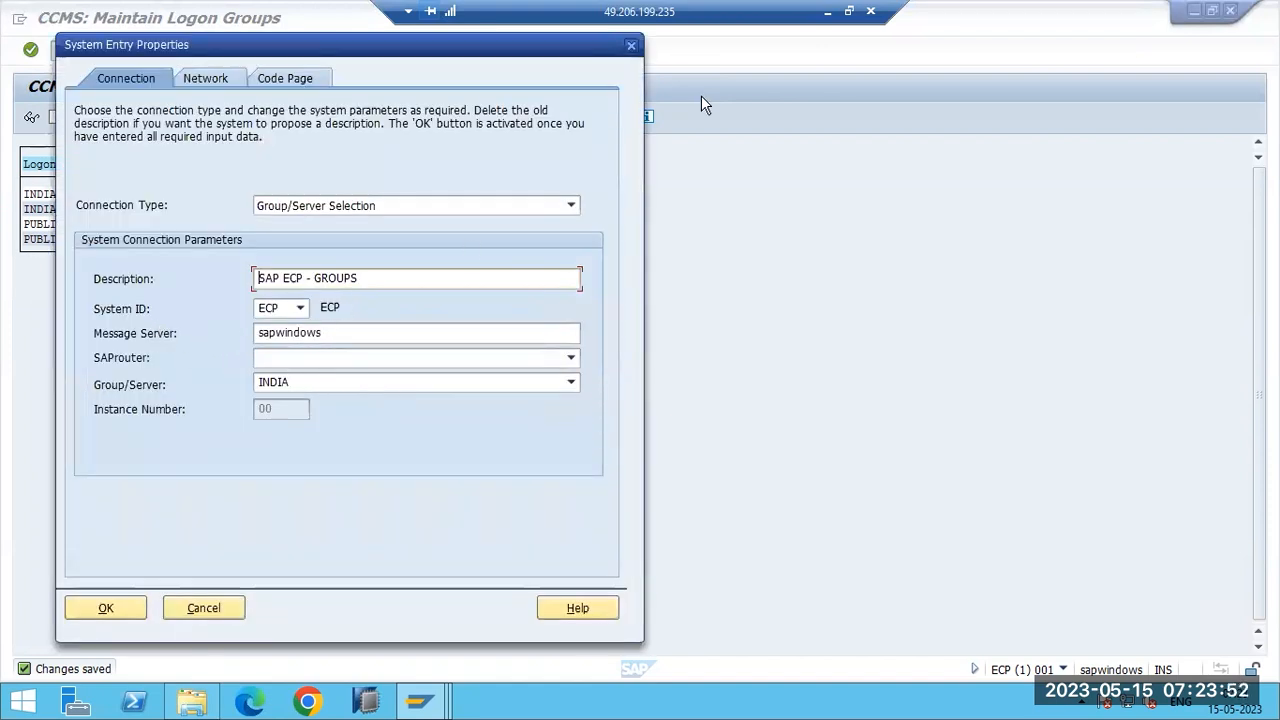
click(827, 11)
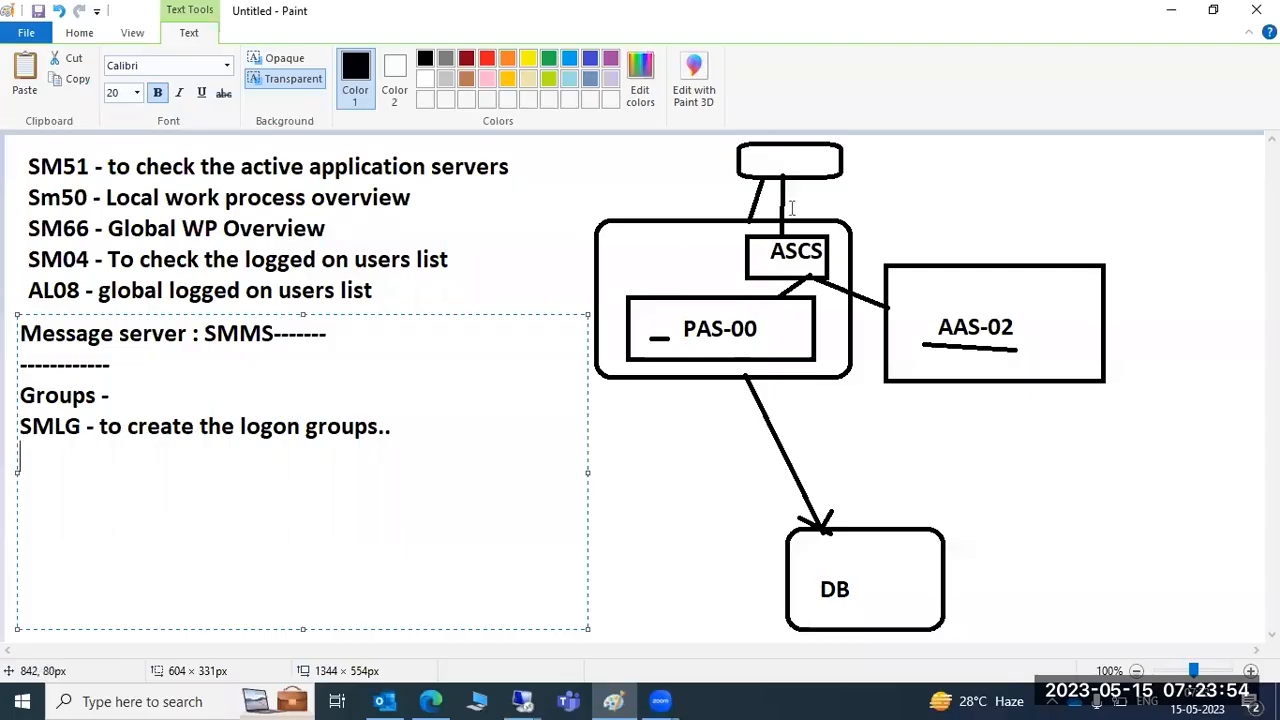
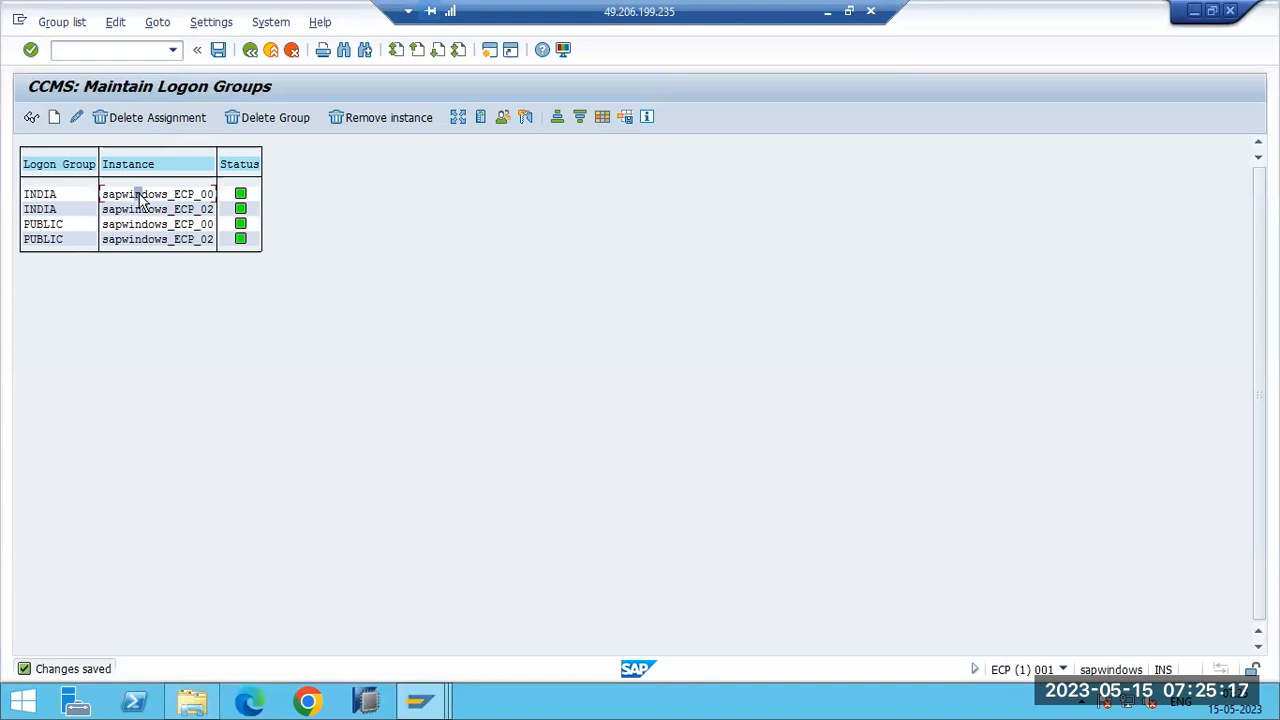
click(44, 209)
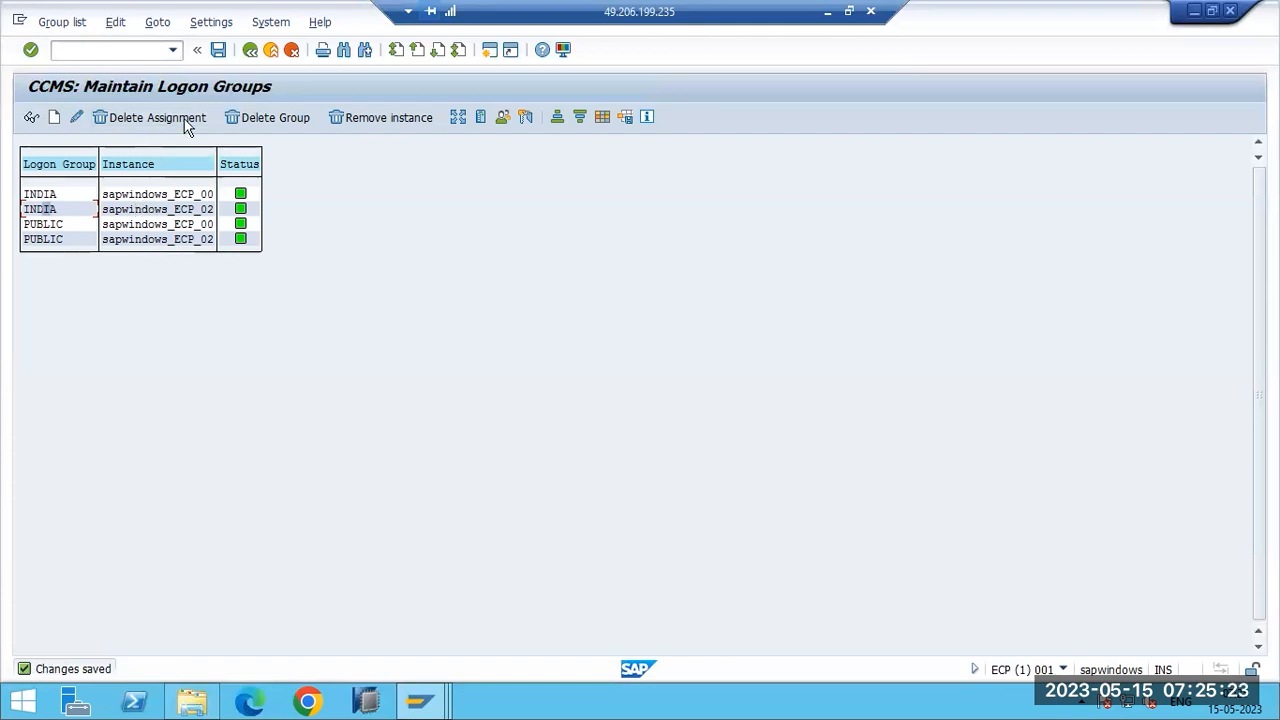
Log on through SAP ECP - GROUPS to client 001 as ddic with the account password, continuing without ending other logons
click(250, 49)
click(420, 700)
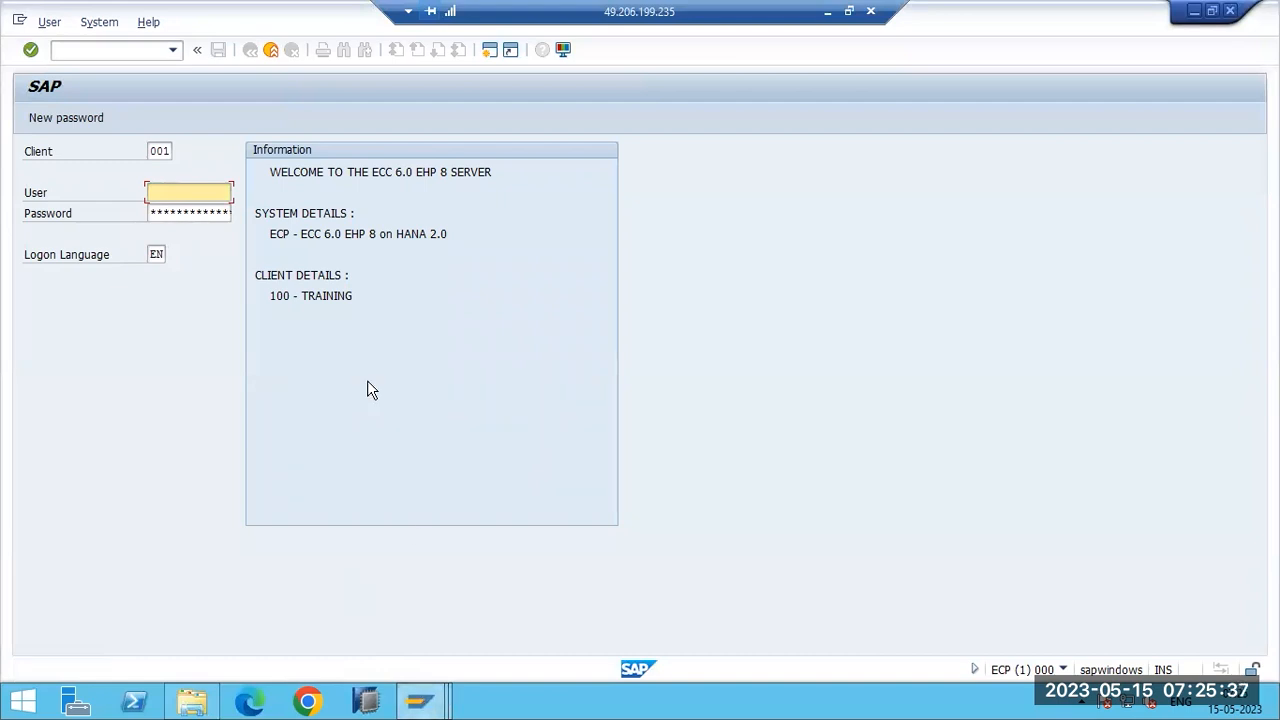
text(ddic)
key(Tab)
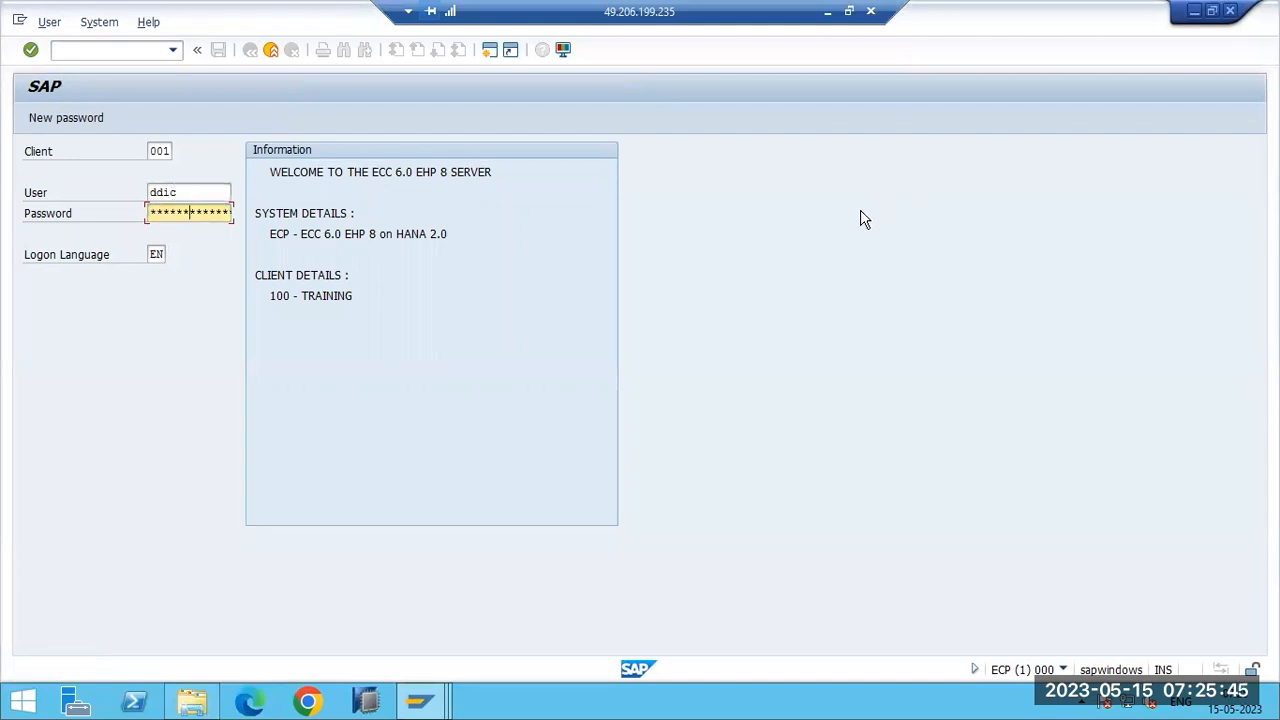
key(Return)
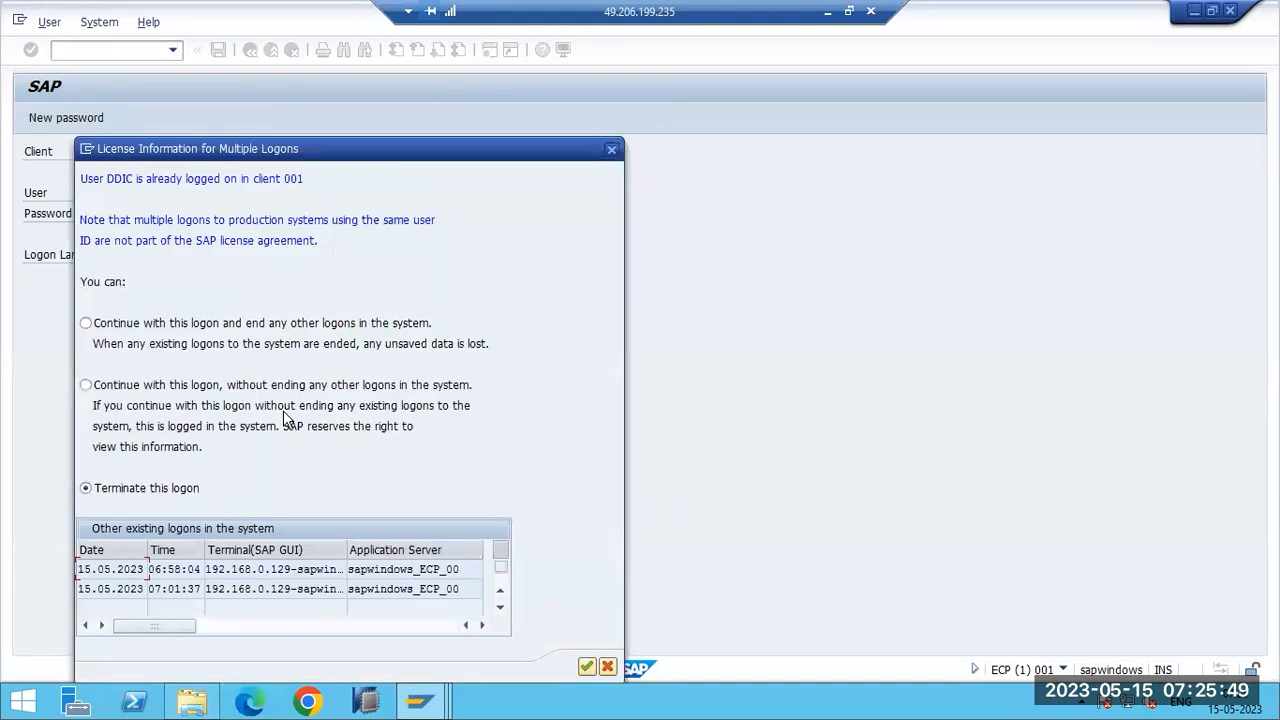
click(190, 388)
click(586, 666)
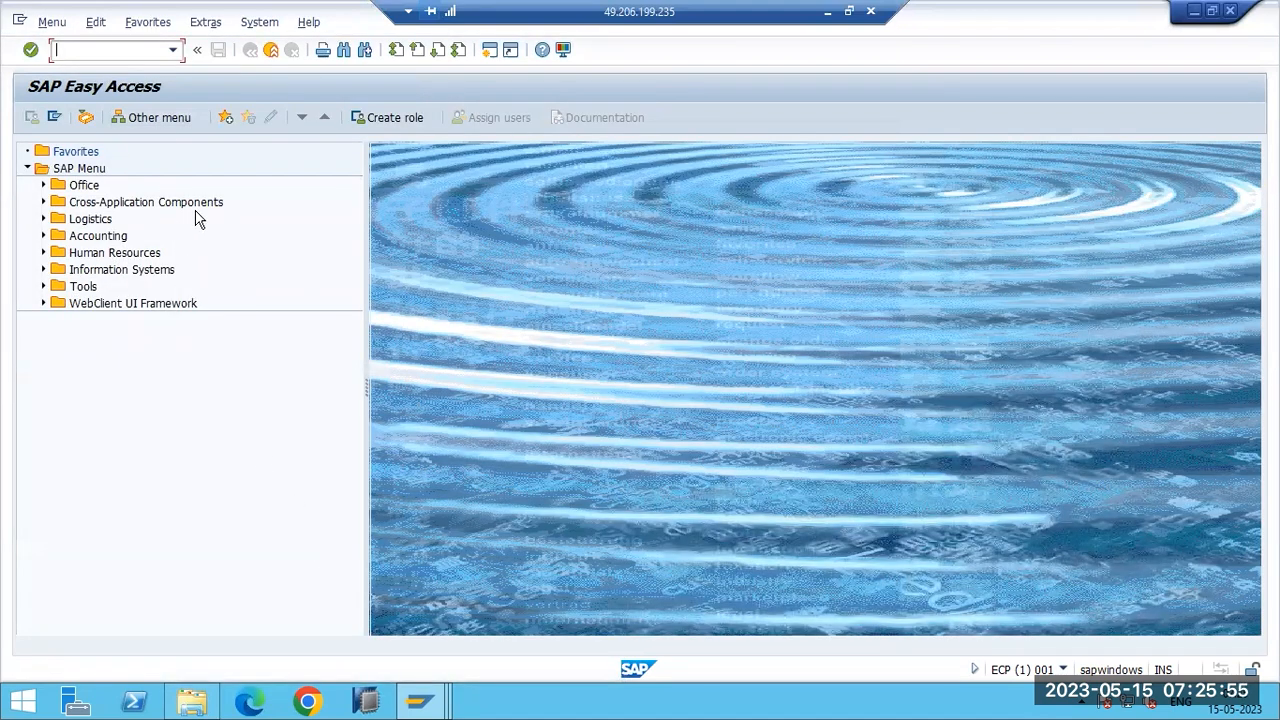
Open another SAP ECP - GROUPS logon to client 001 as sap* with the account password, keeping existing logons active
click(420, 700)
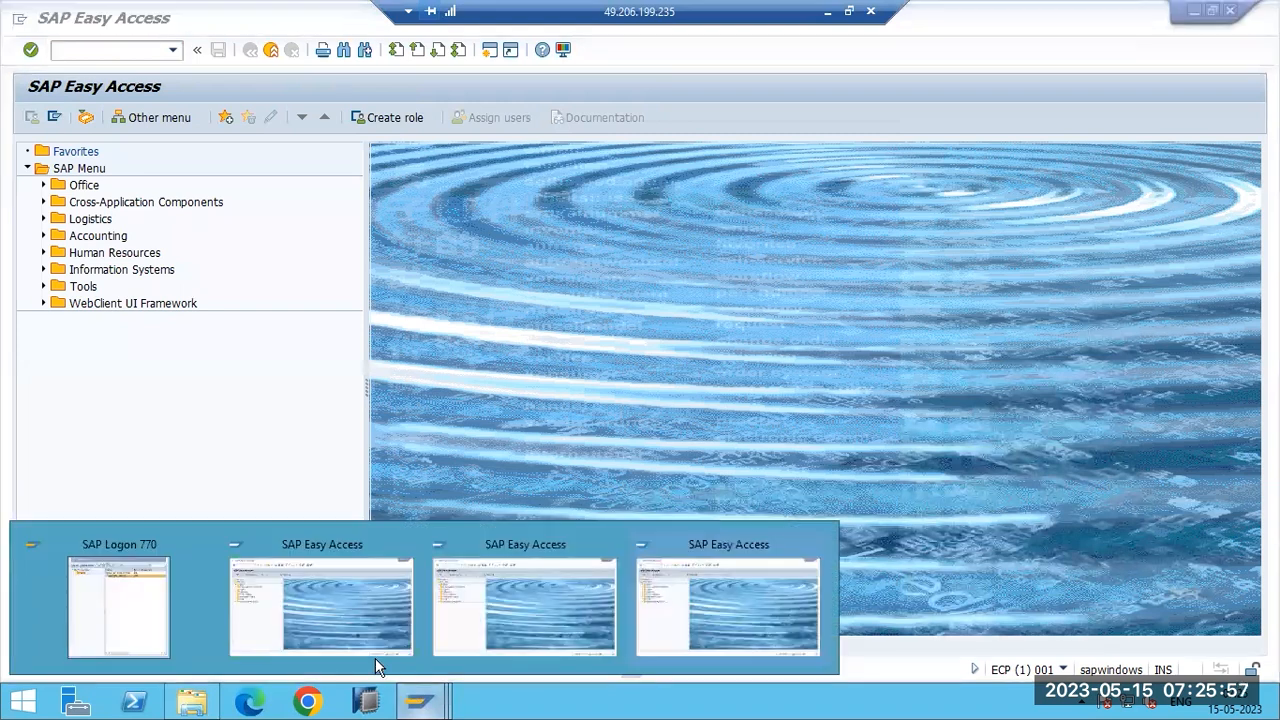
click(90, 614)
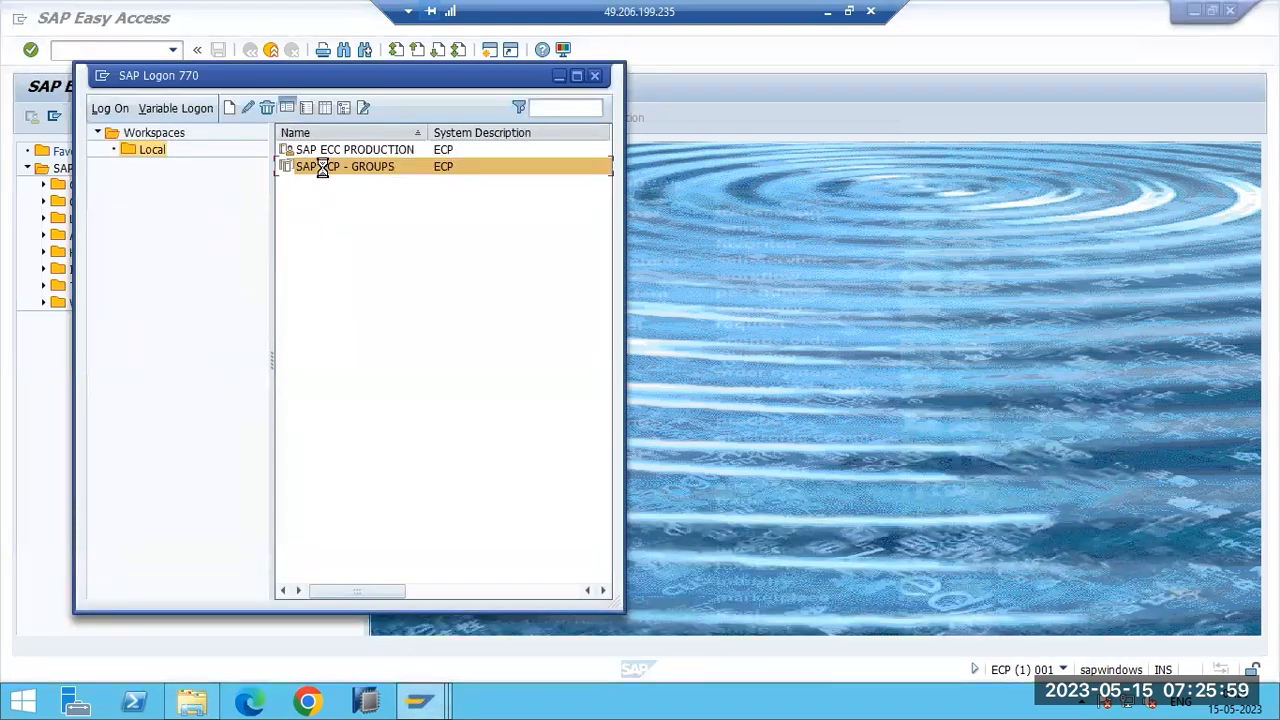
double_click(325, 170)
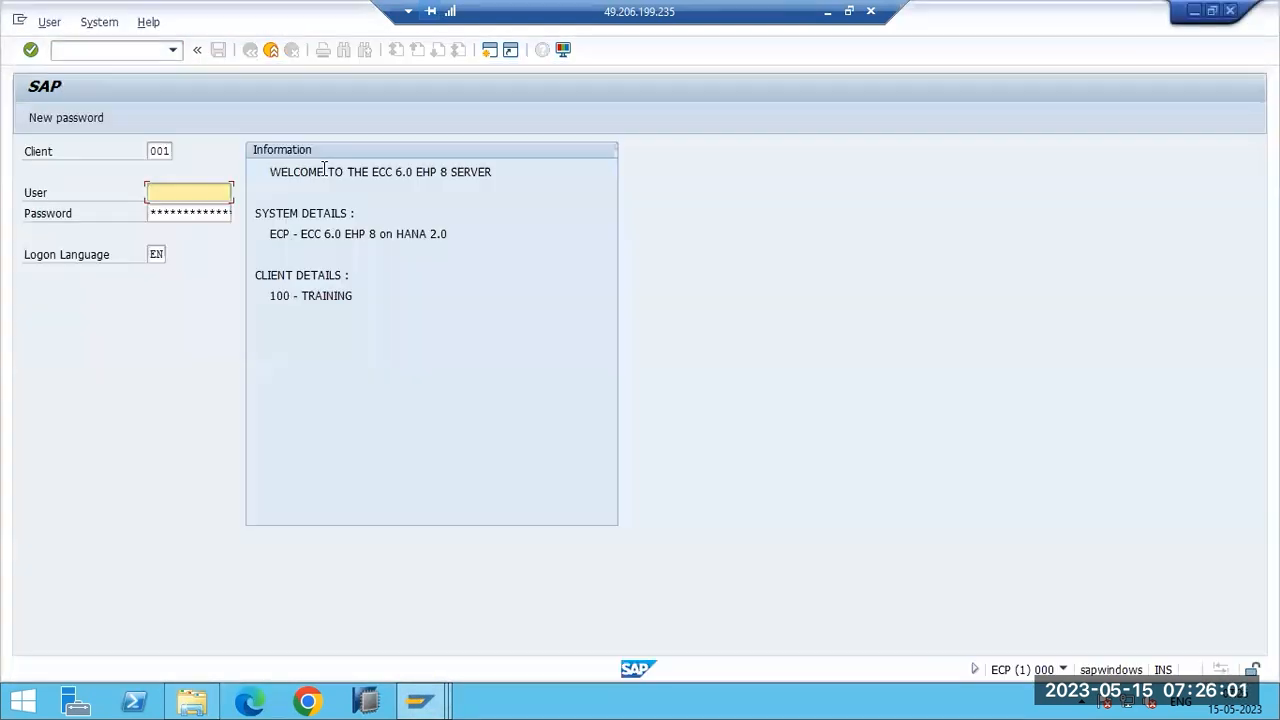
text(sap*)
key(Tab)
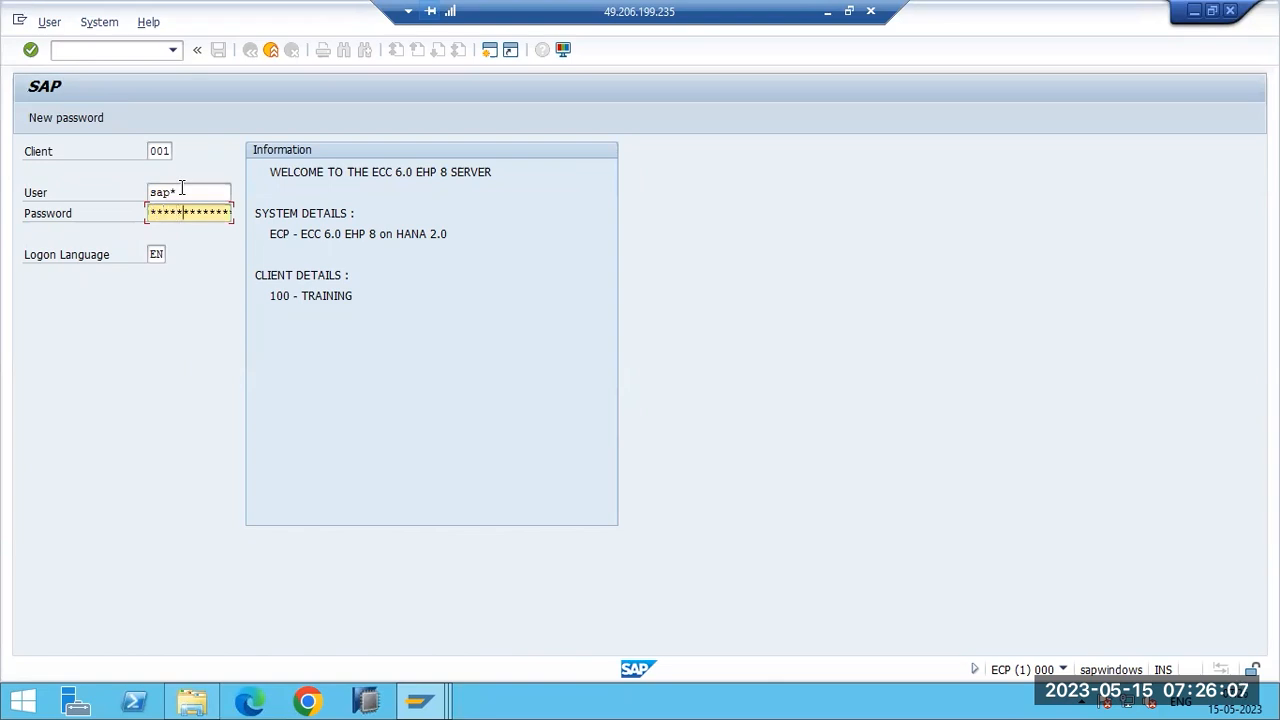
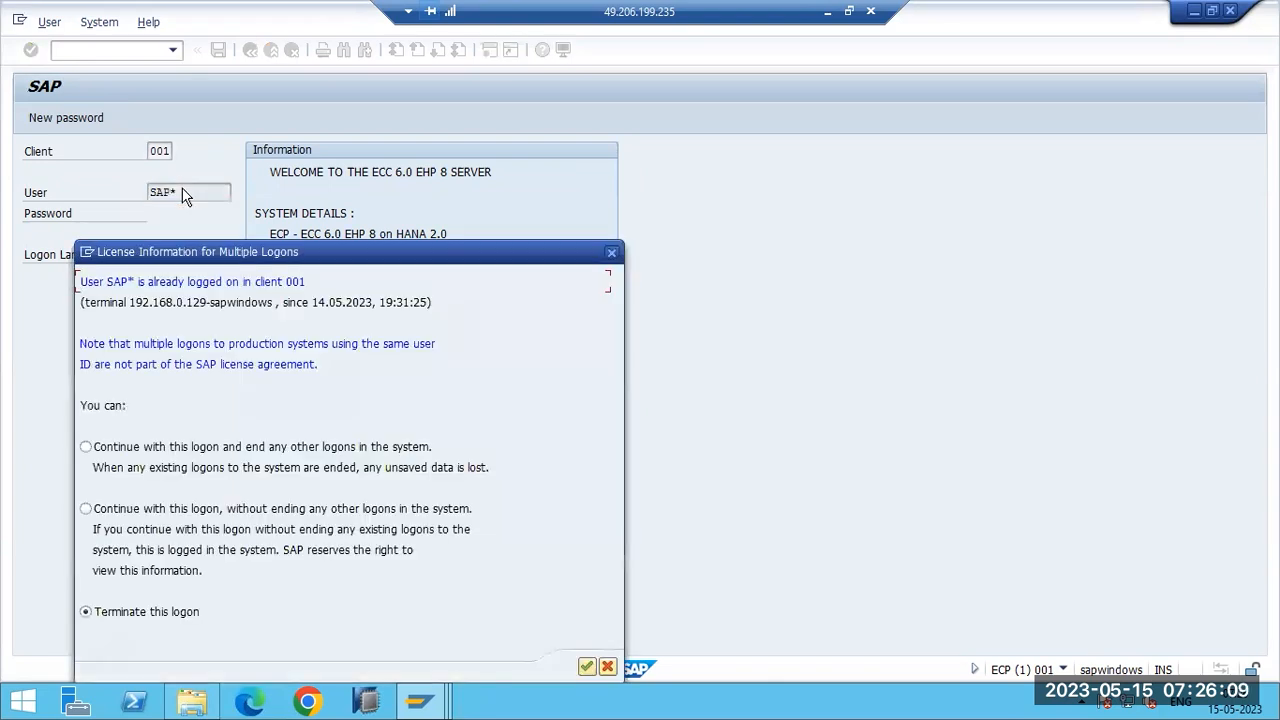
click(230, 509)
click(586, 666)
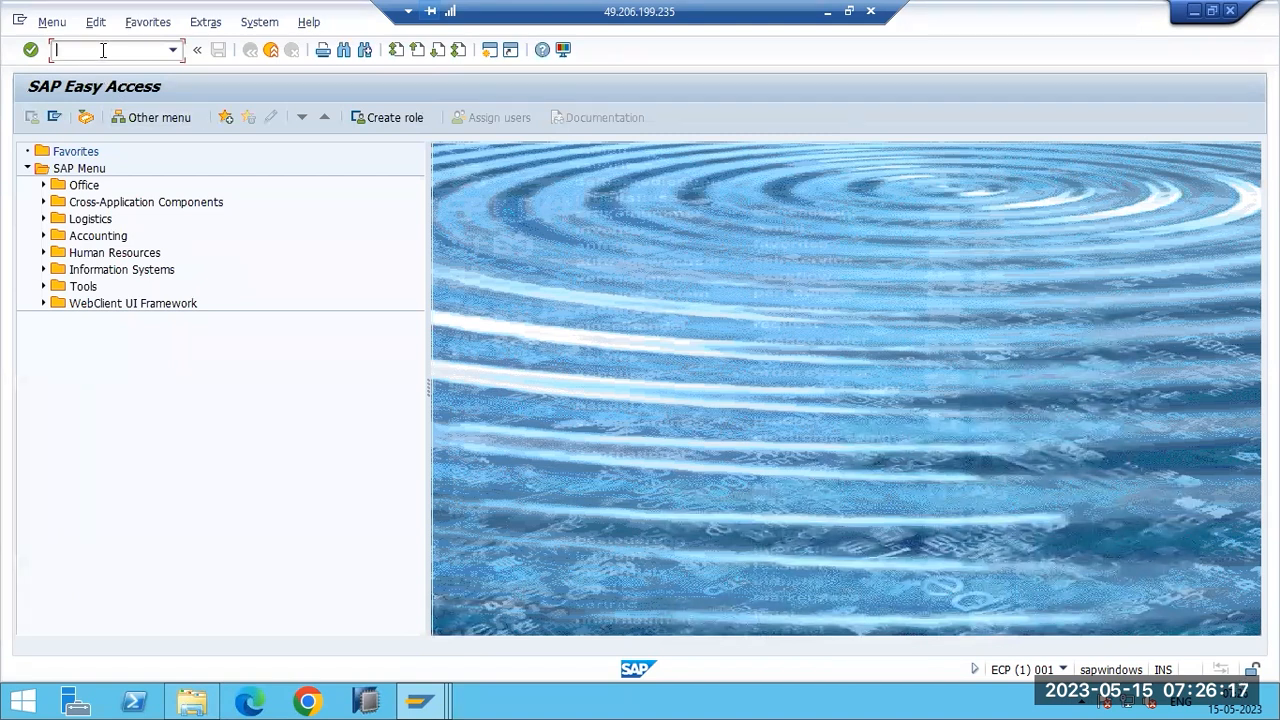
Run transaction AL08, examine which application server each user session runs on, and return to the start screen without logging off
click(101, 50)
text(al08)
key(Return)
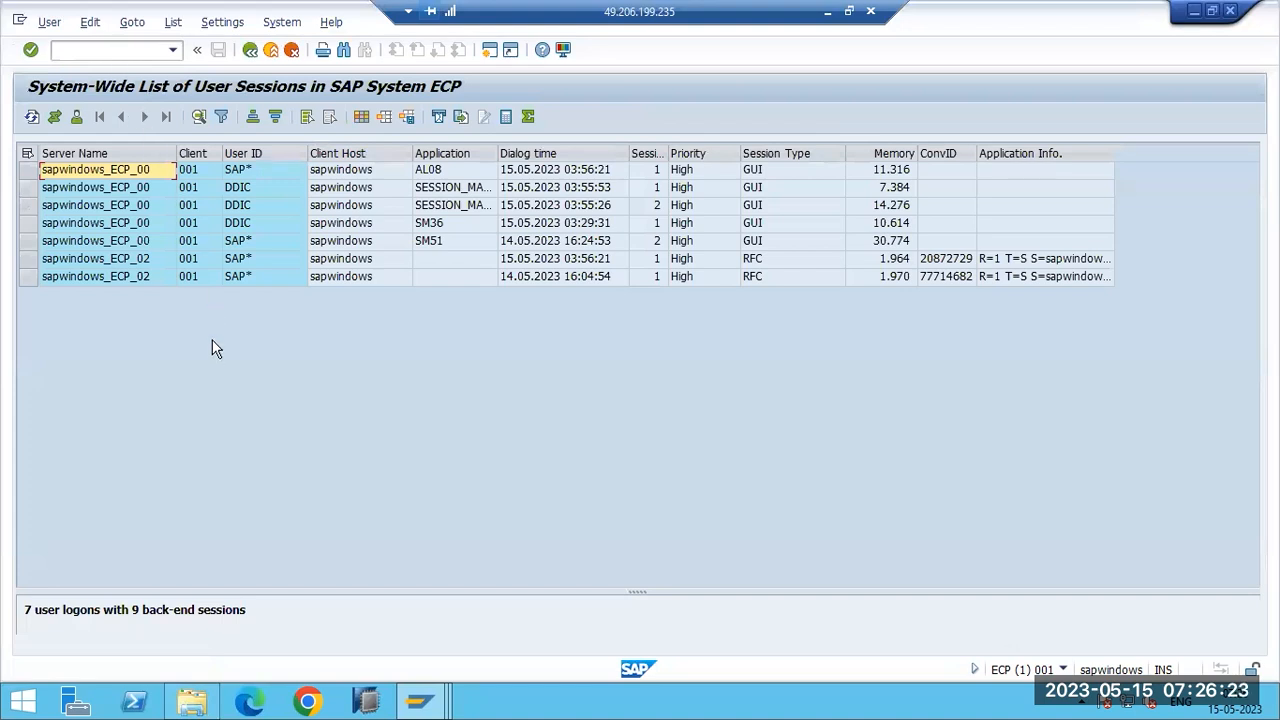
click(142, 264)
click(234, 265)
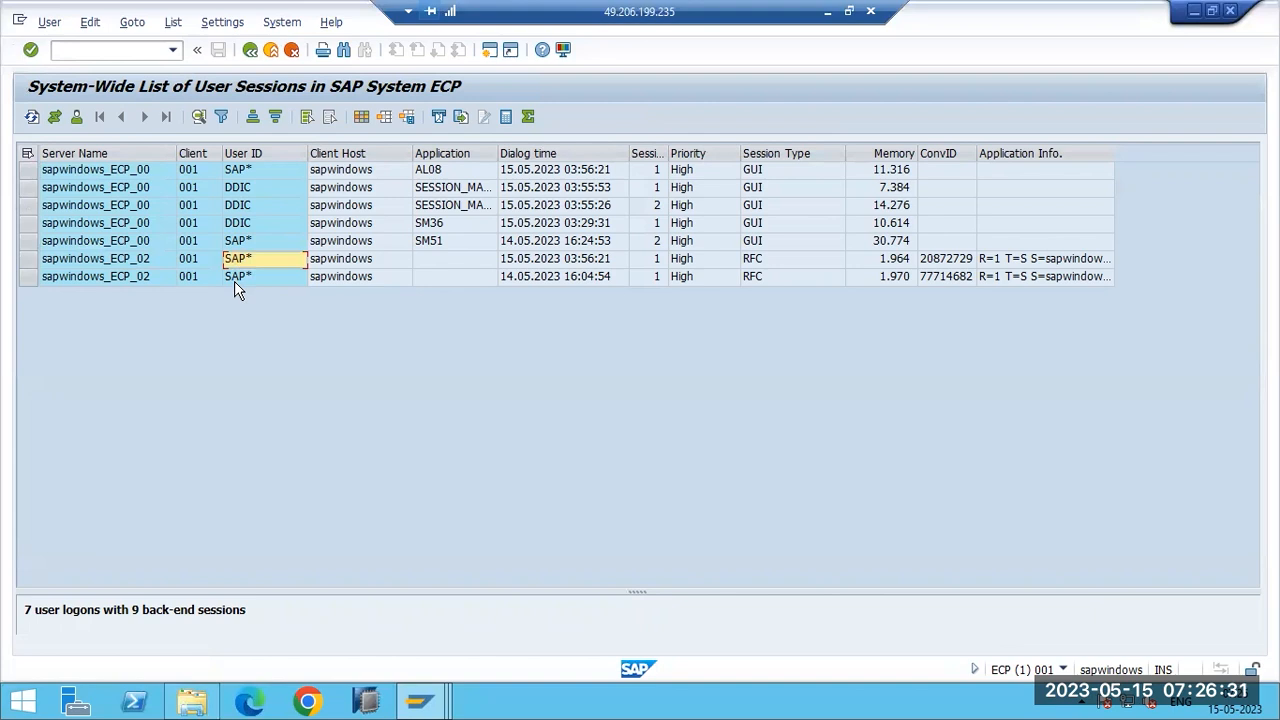
click(136, 243)
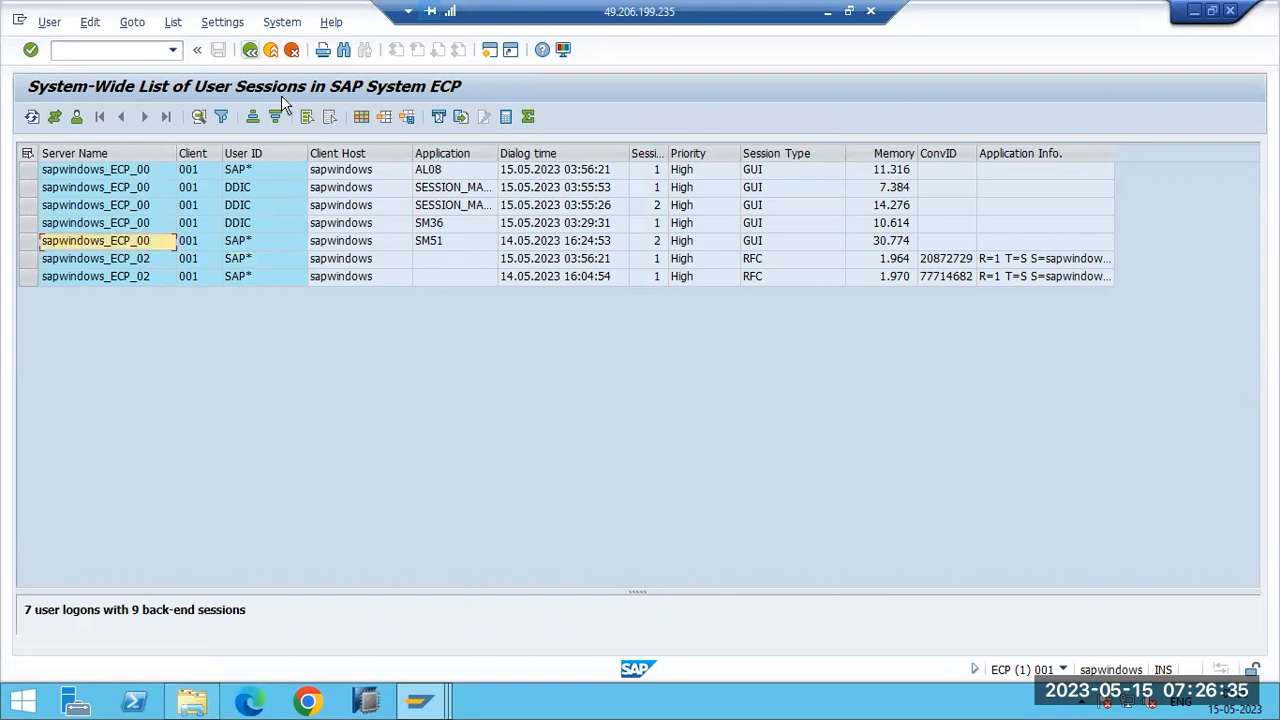
key(shift+F3)
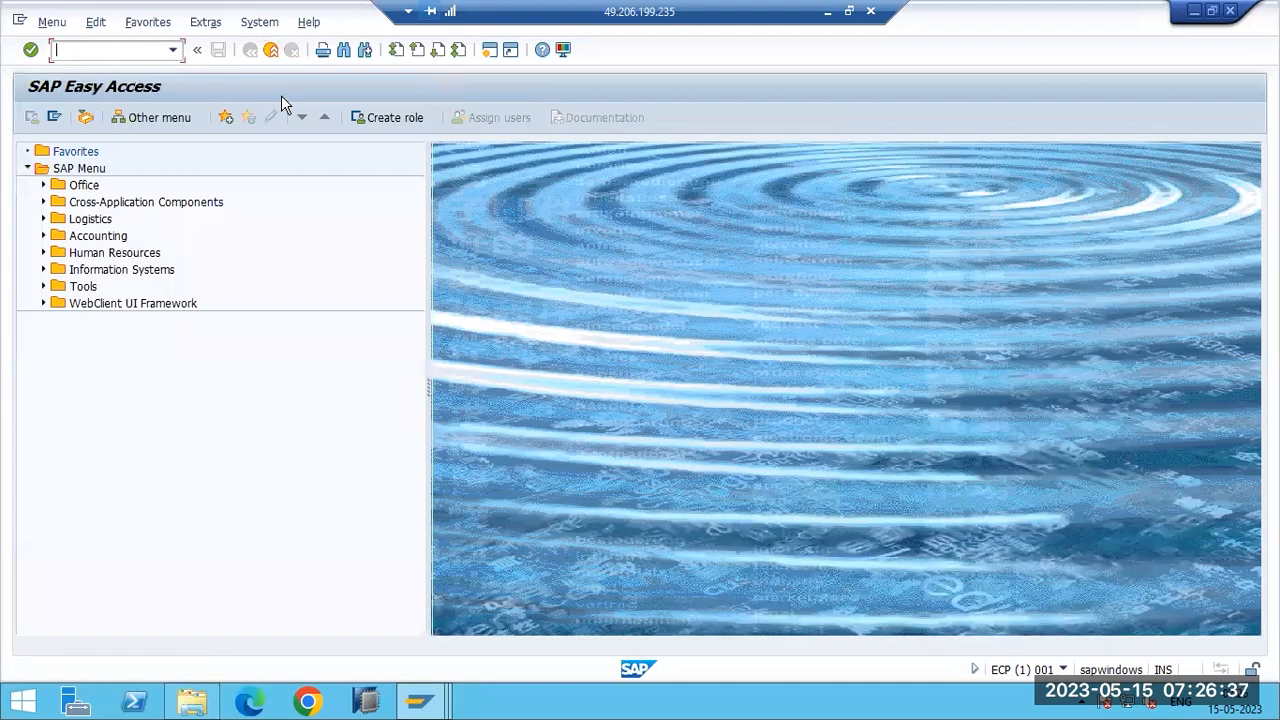
key(shift+F3)
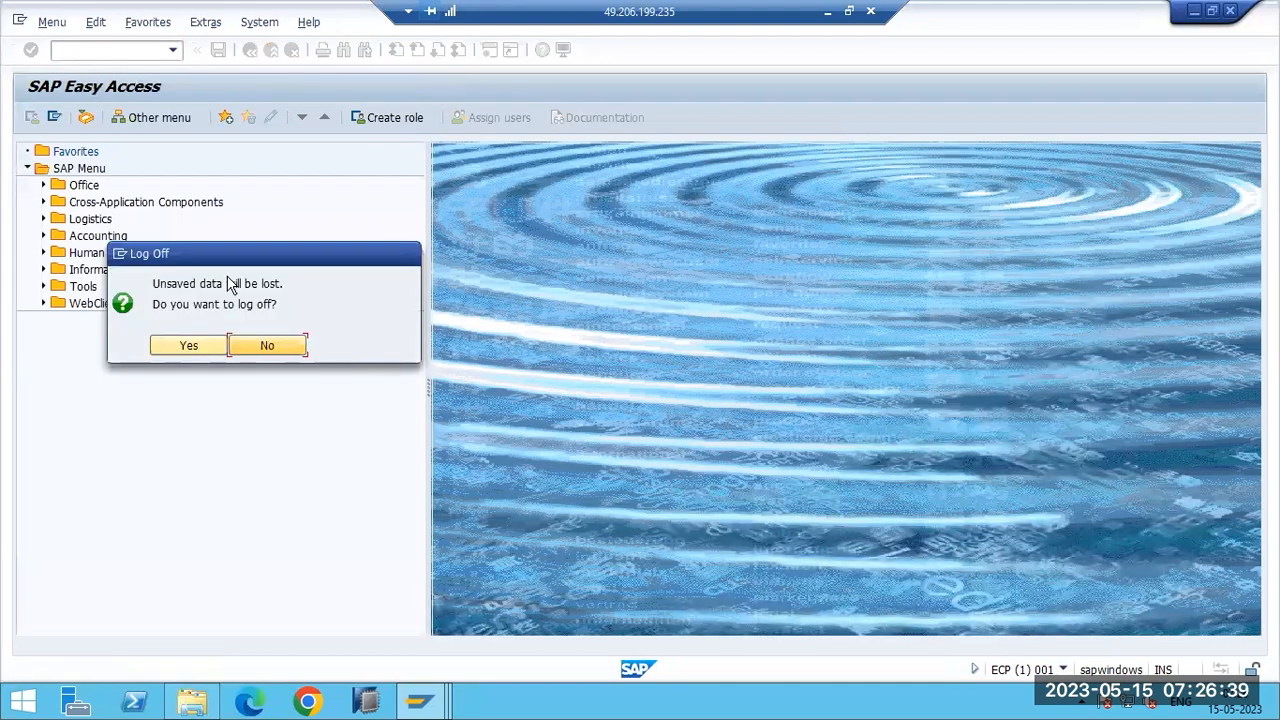
click(266, 350)
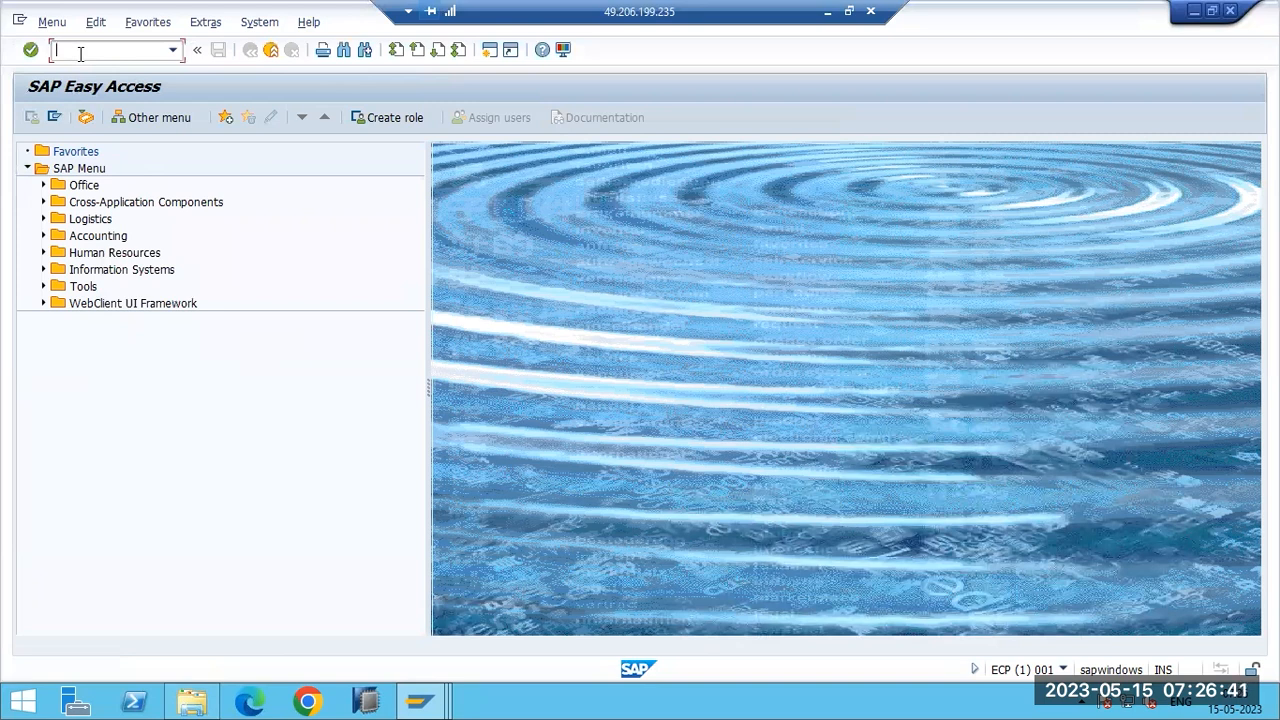
Run transaction SMLG and compare the load distribution of instances sapwindows_ECP_00 and sapwindows_ECP_02
text(smlg)
key(Return)
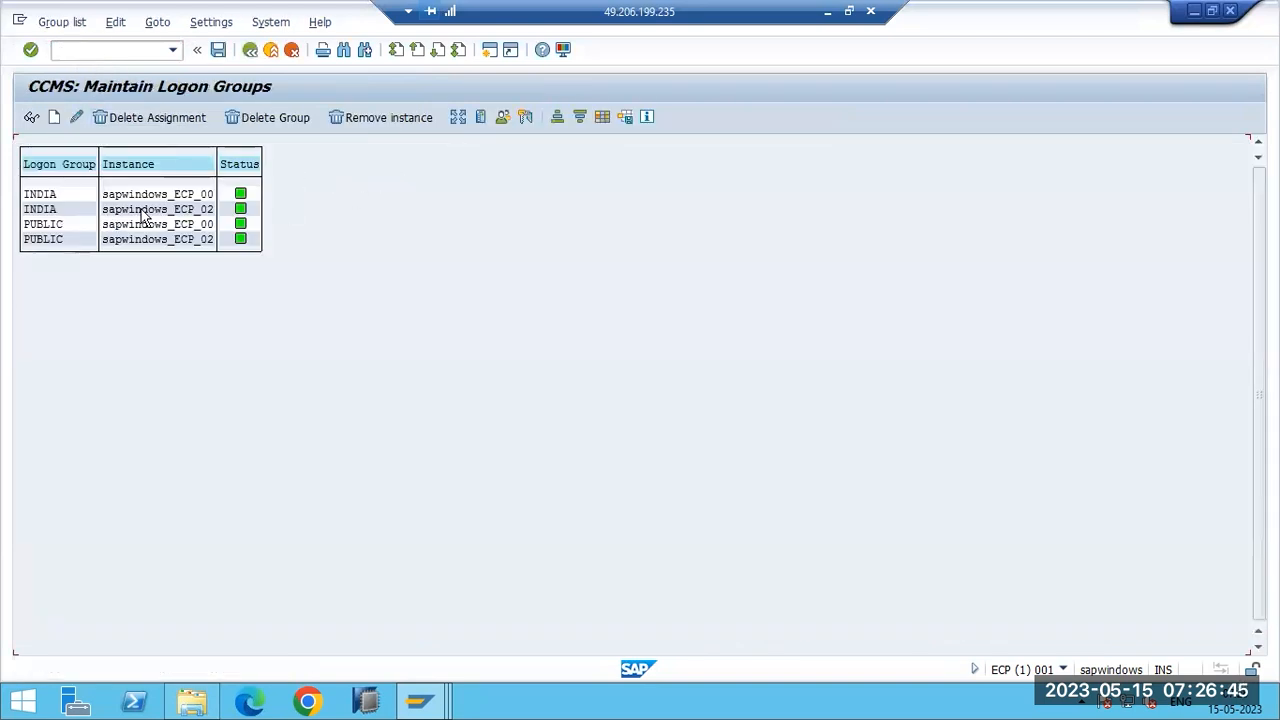
click(458, 118)
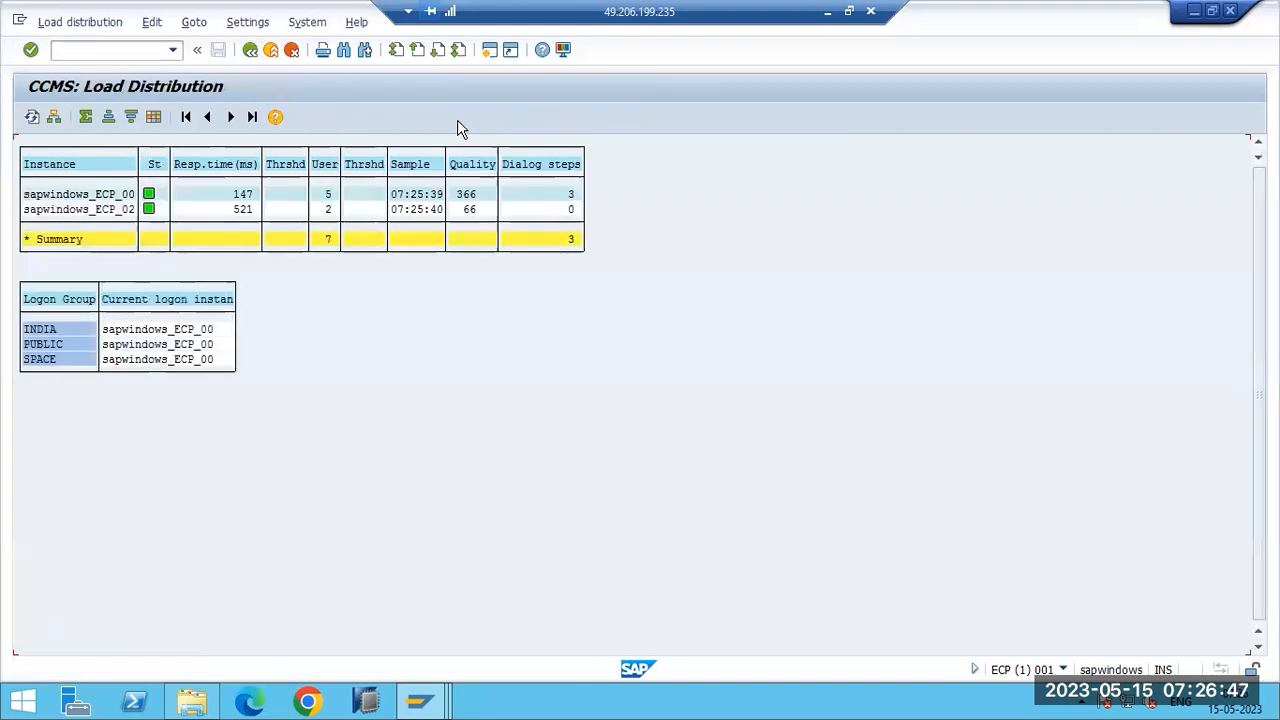
key(F3)
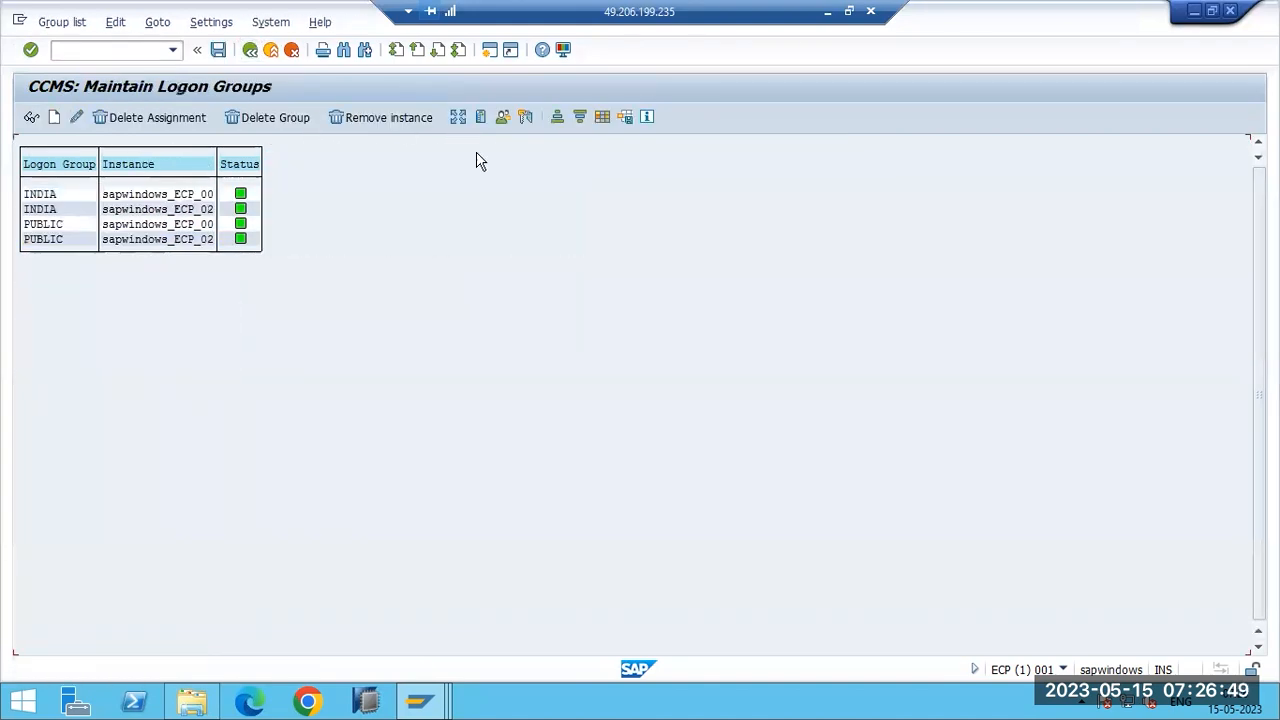
click(460, 117)
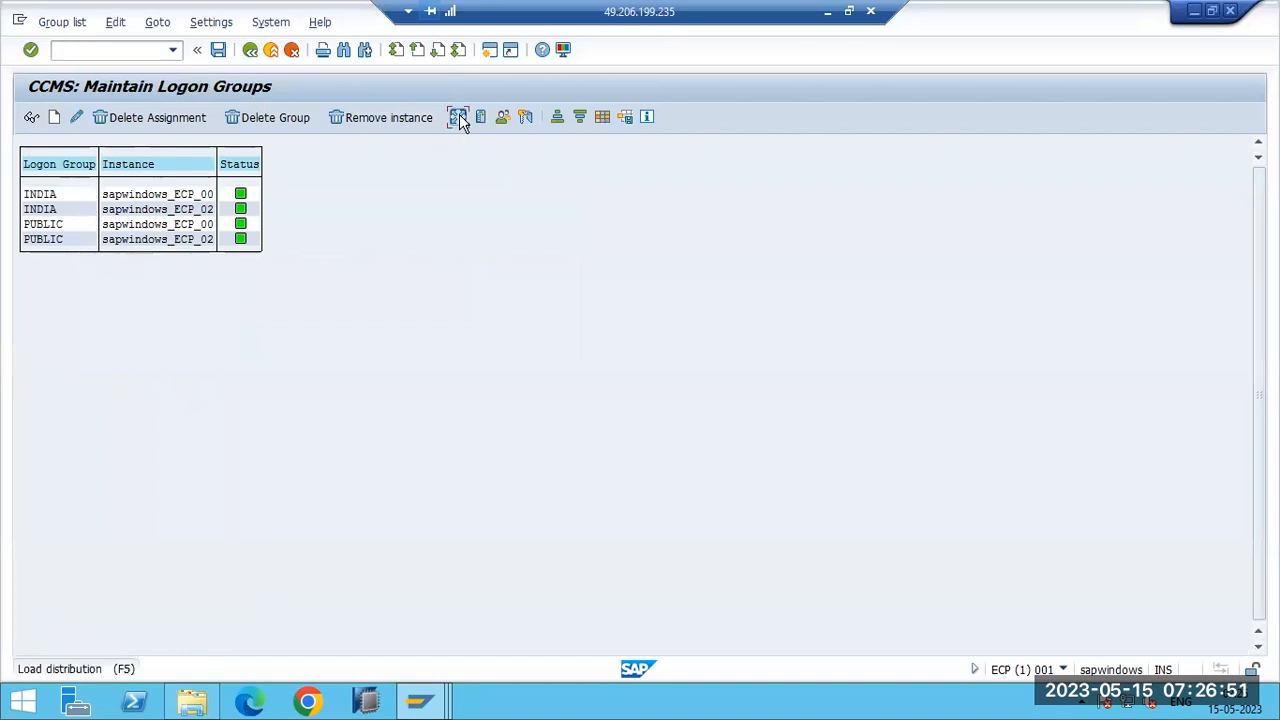
click(60, 197)
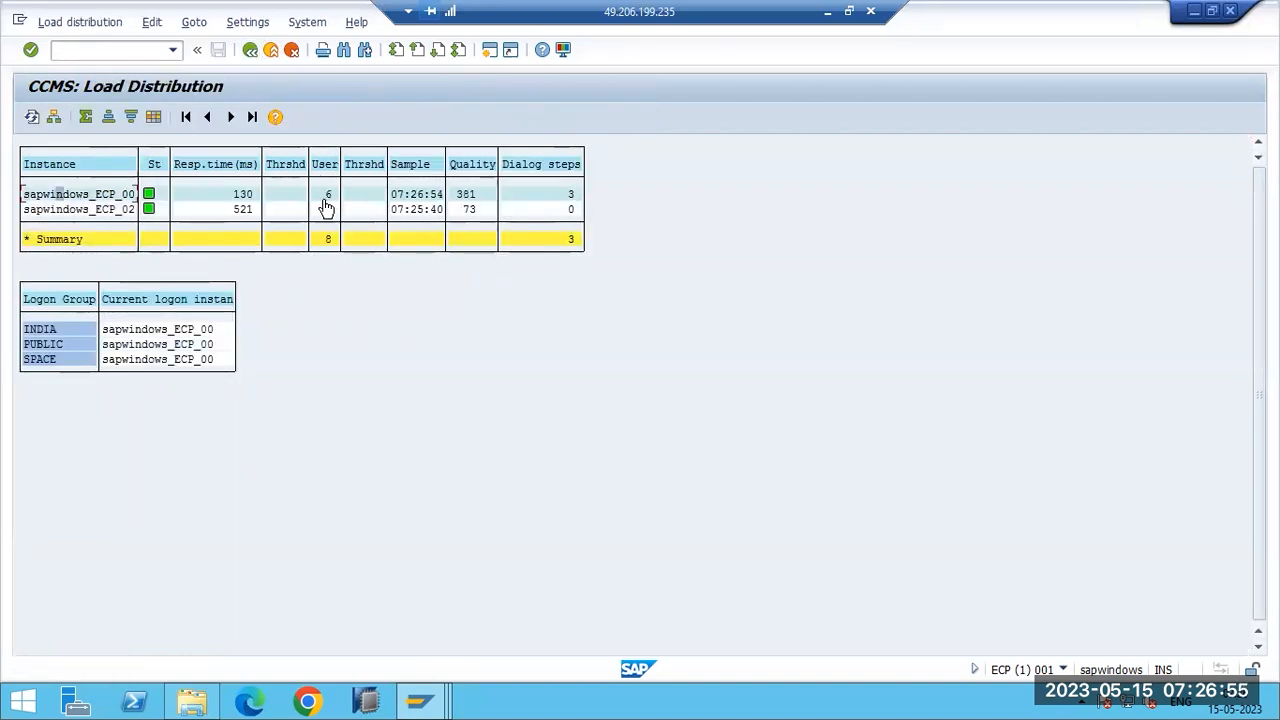
click(88, 212)
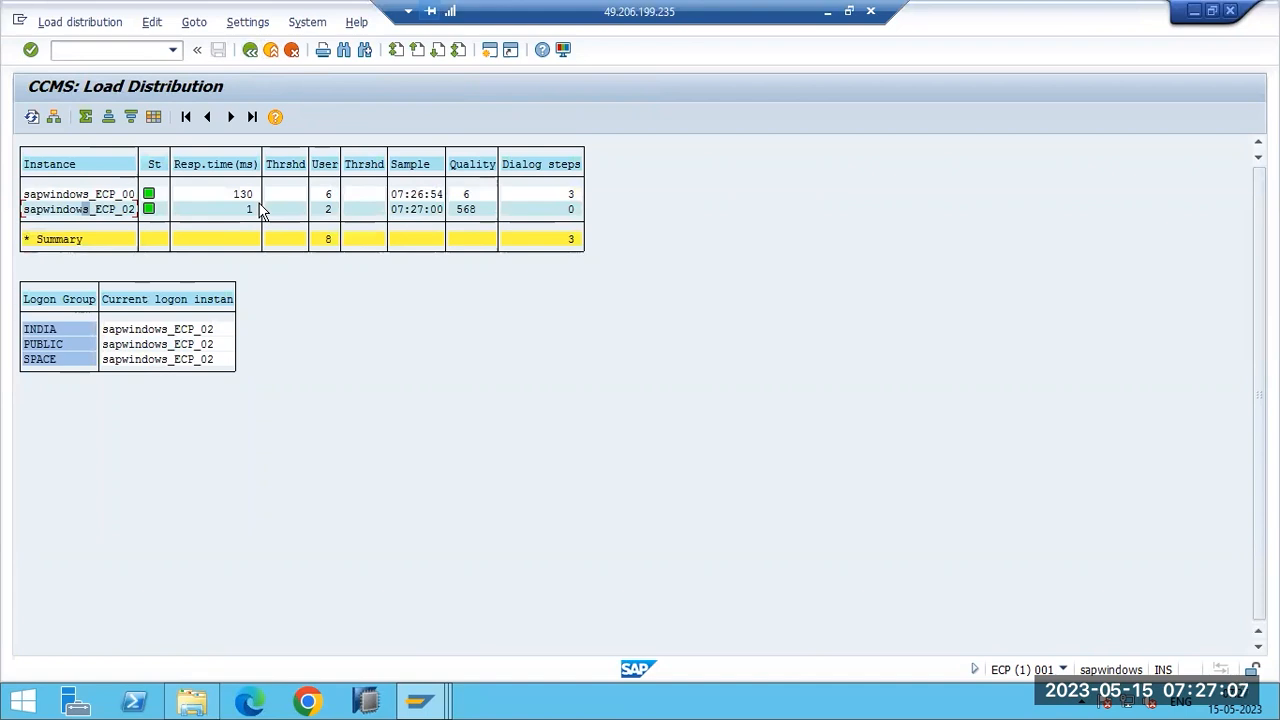
click(72, 199)
click(79, 210)
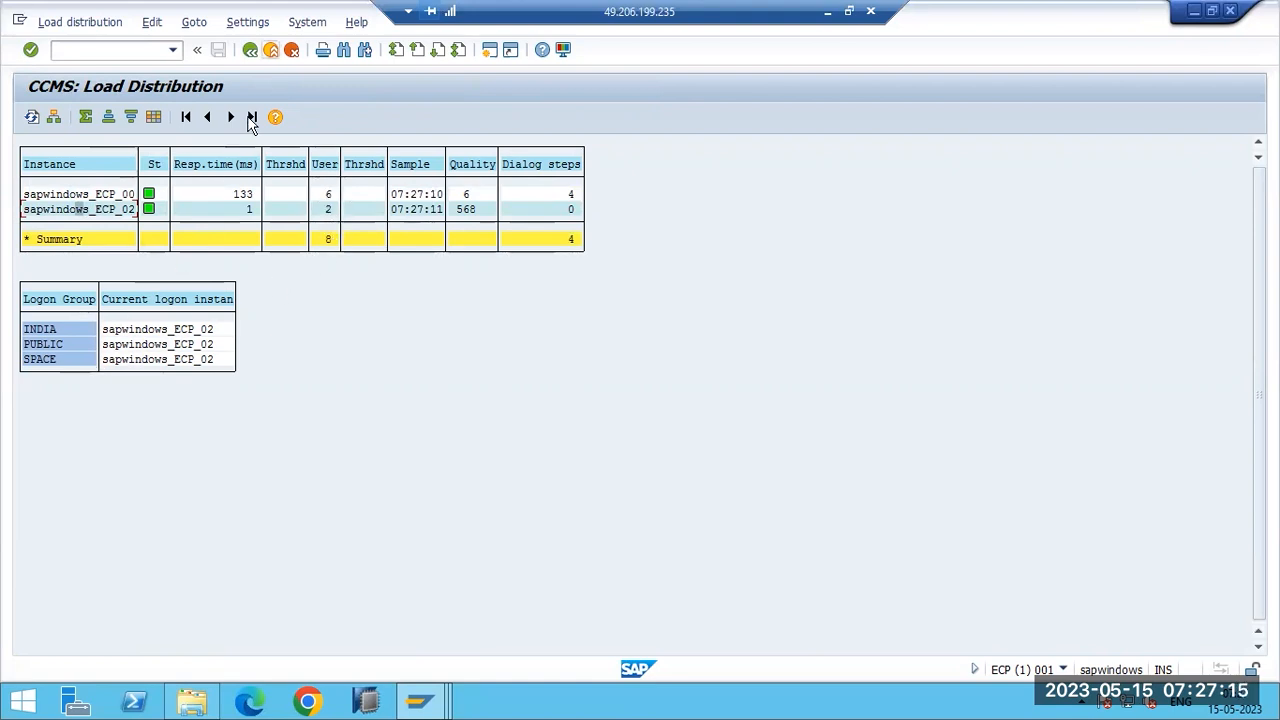
key(F3)
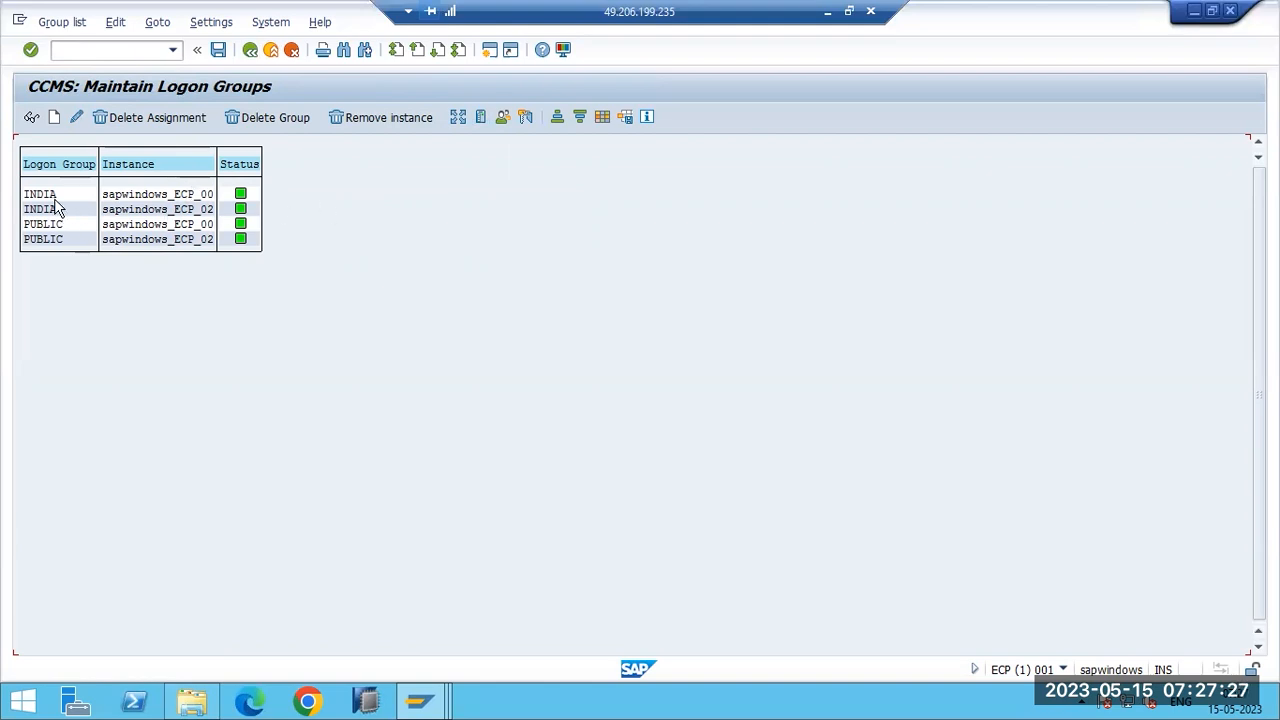
View the message server's control and status area for the logon groups, and return to the INDIA and PUBLIC assignments
click(480, 118)
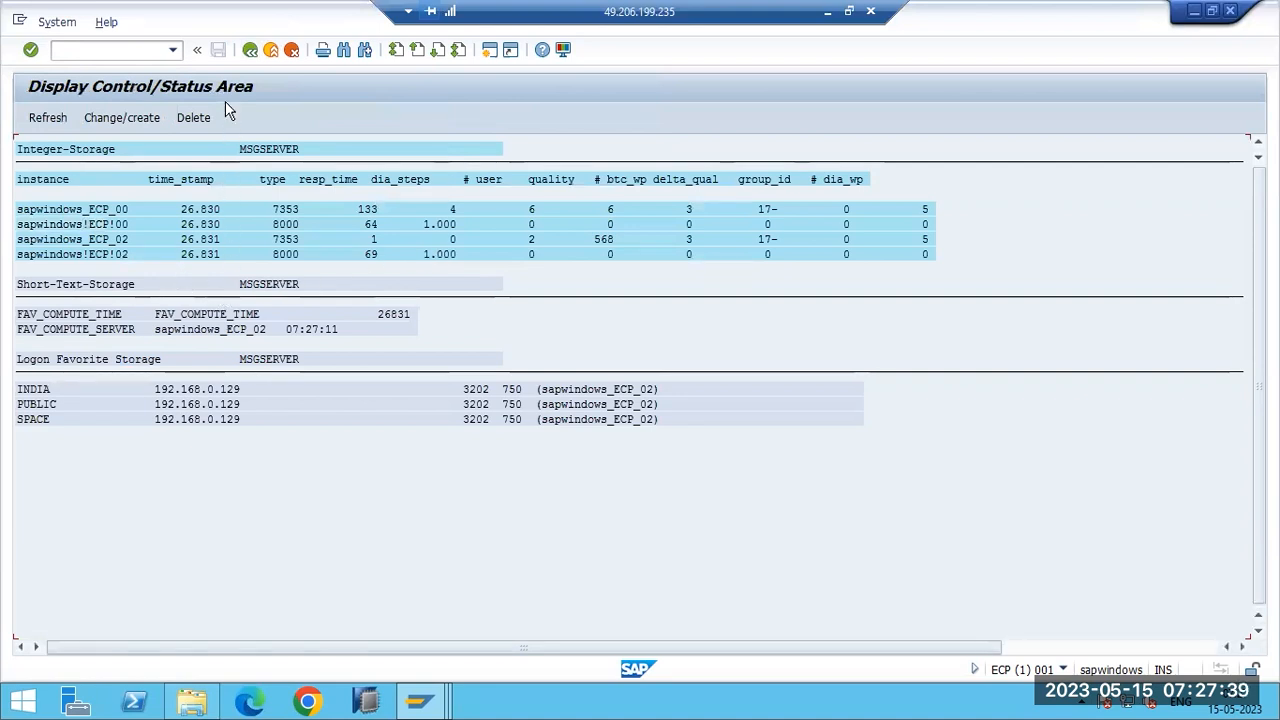
click(250, 49)
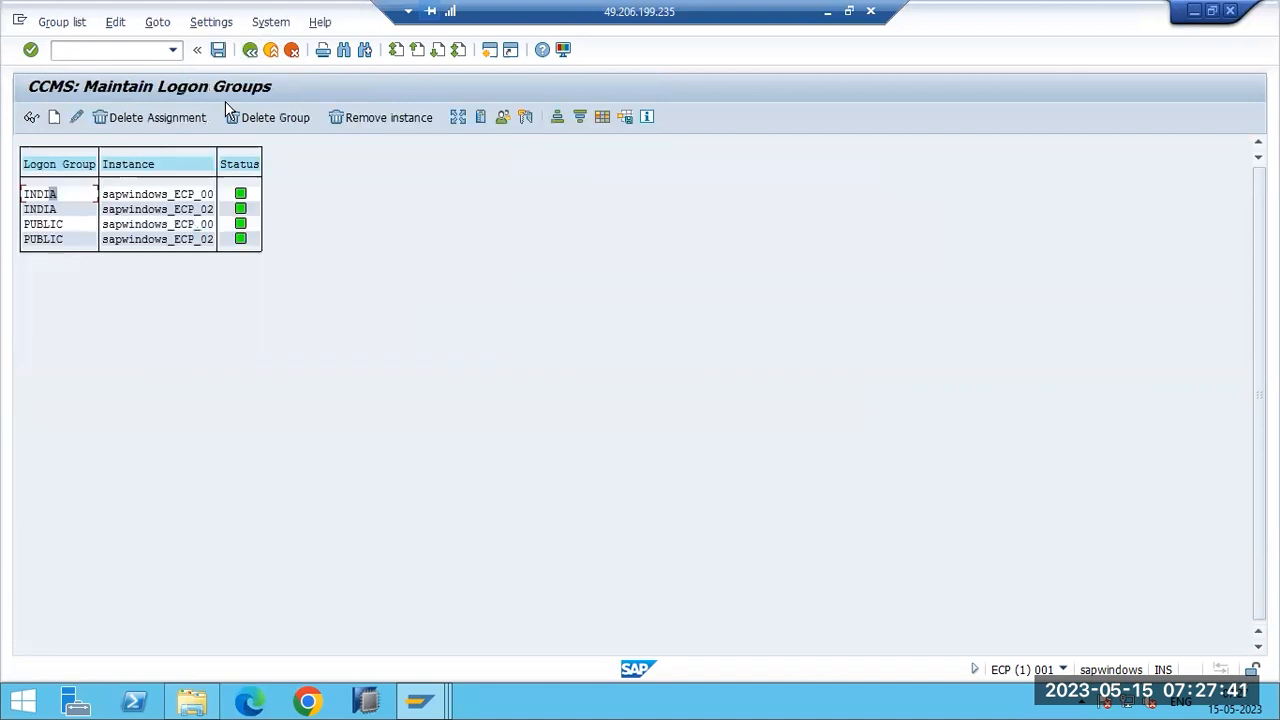
click(40, 210)
click(61, 238)
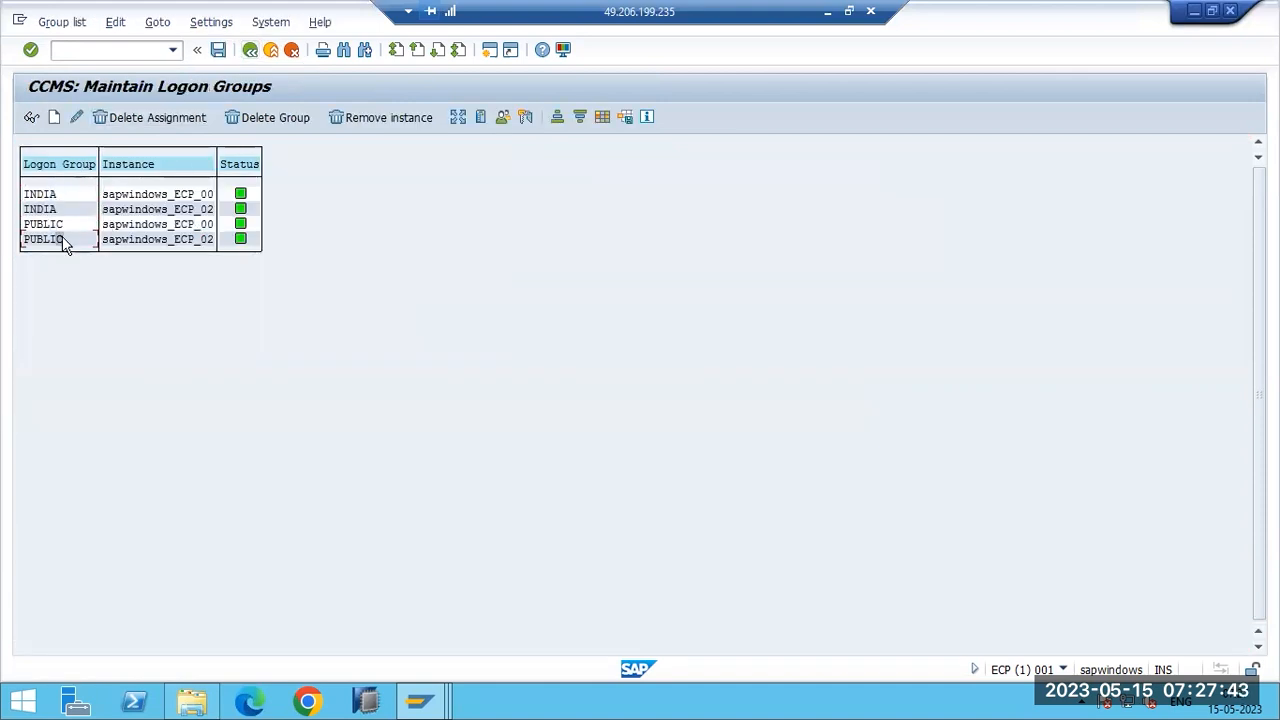
click(418, 702)
click(118, 593)
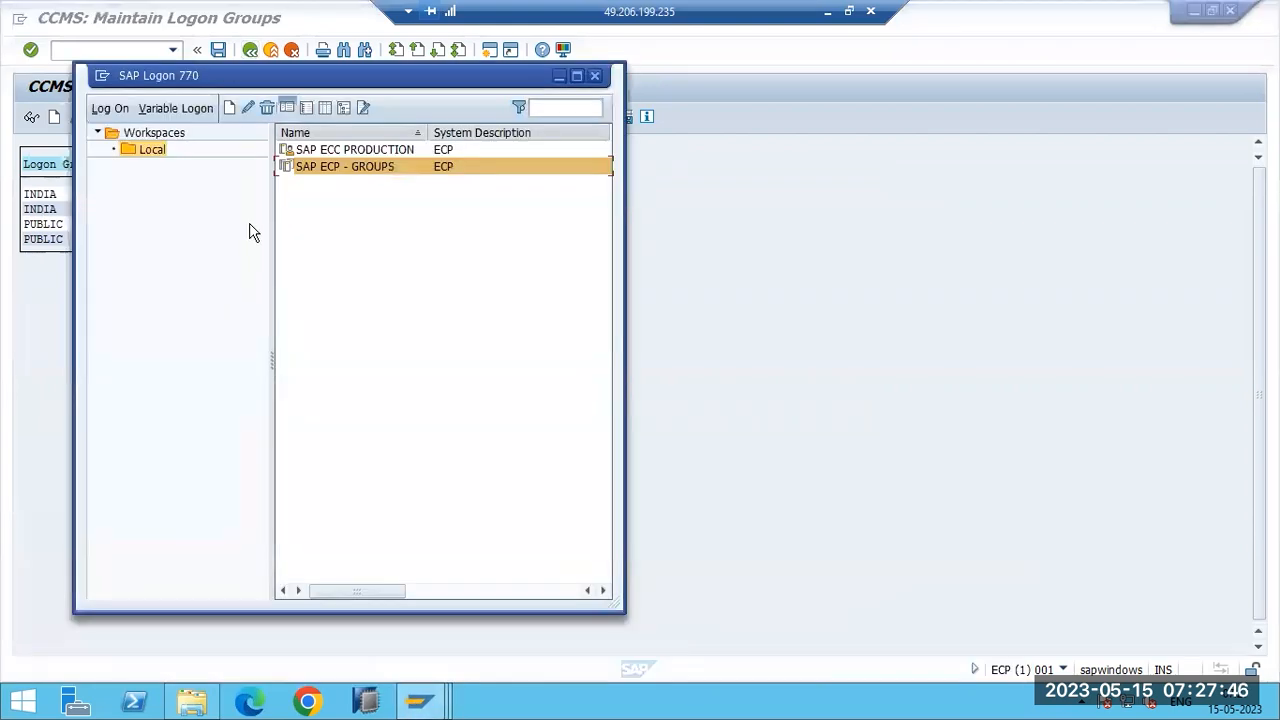
click(229, 108)
click(266, 139)
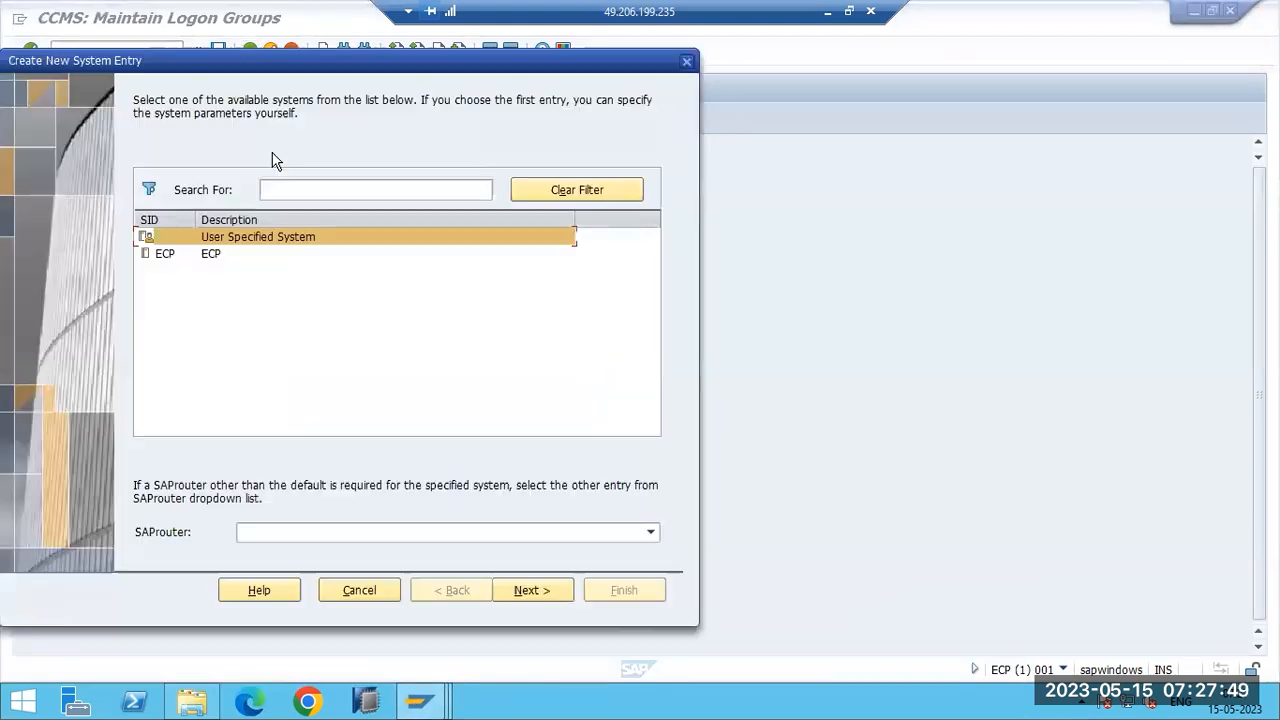
click(524, 590)
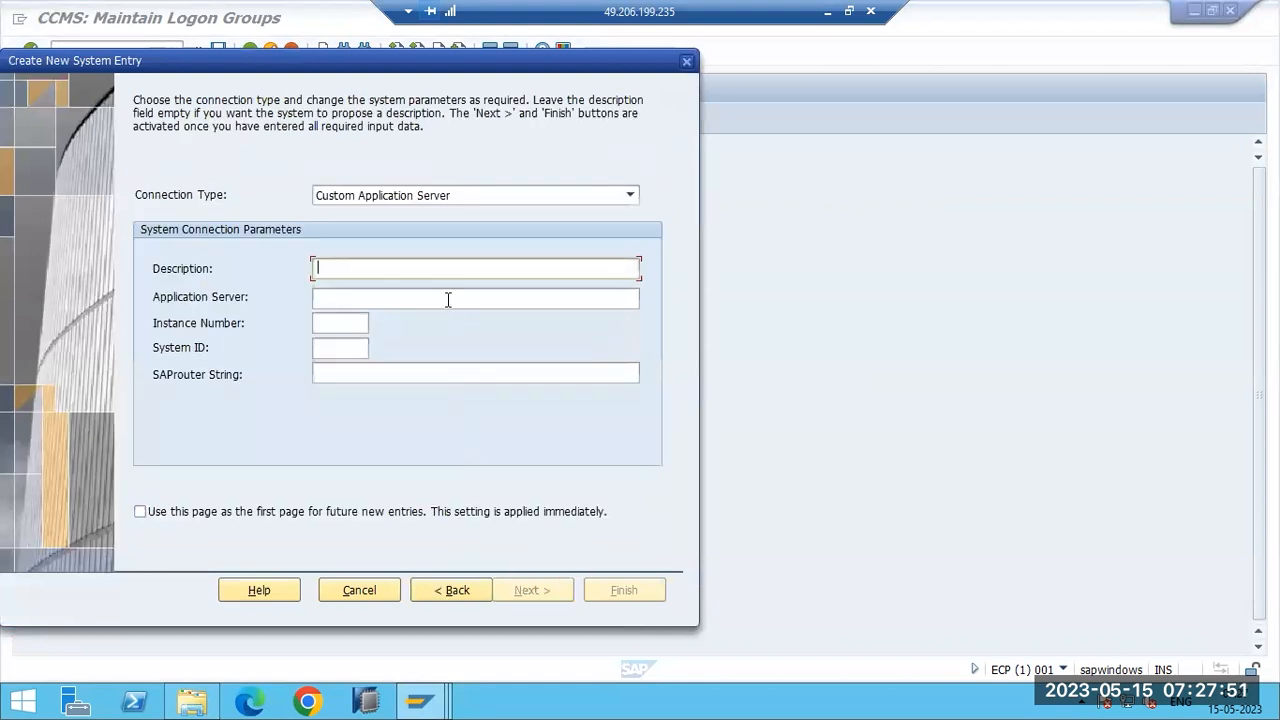
click(538, 195)
click(371, 228)
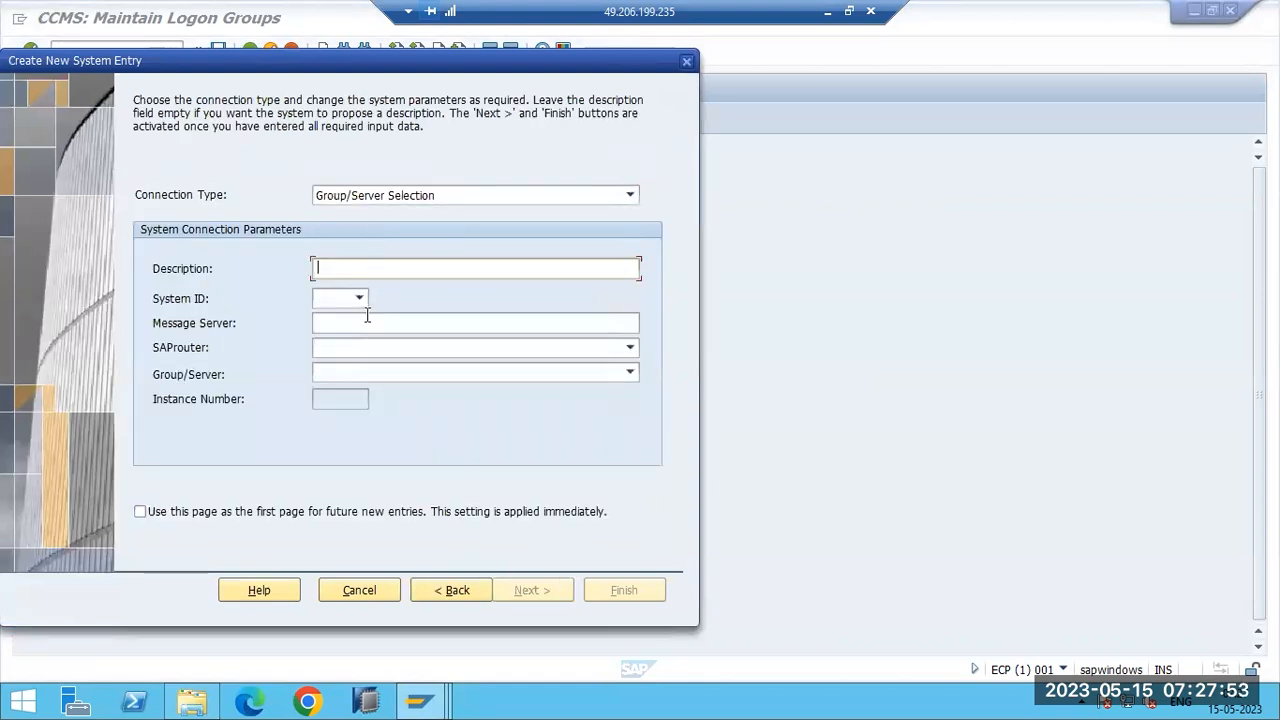
click(388, 372)
click(448, 590)
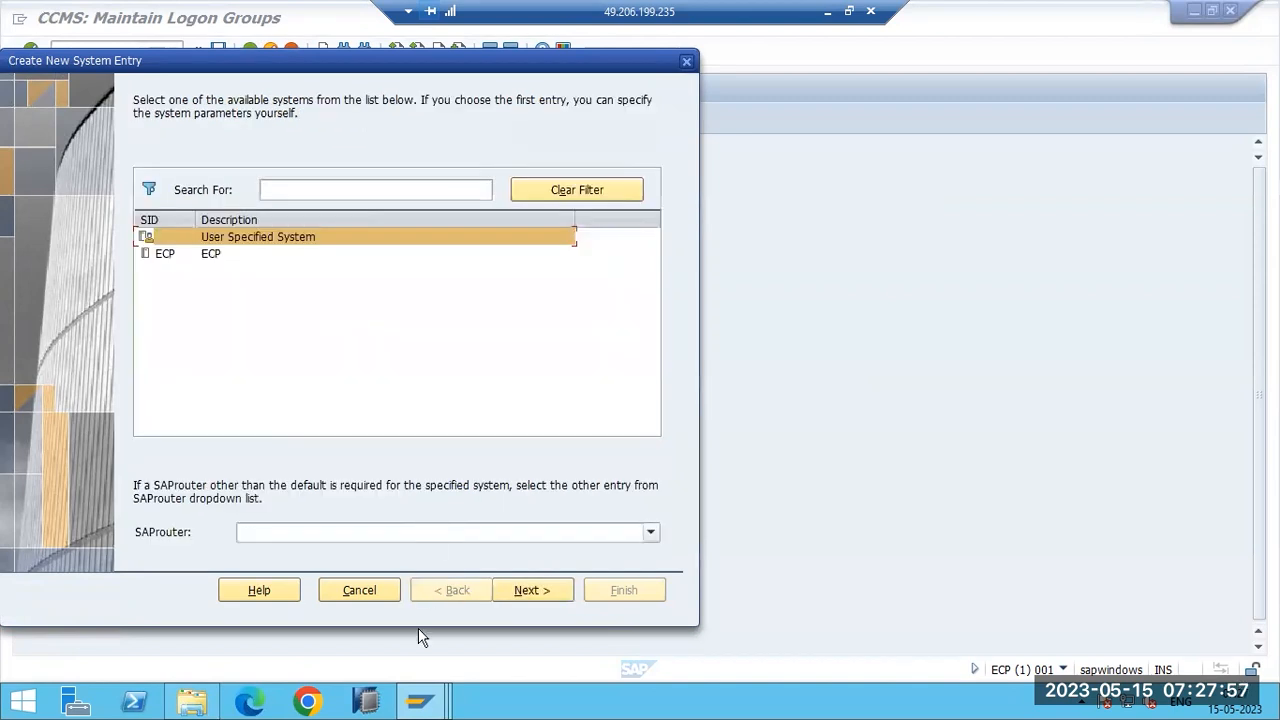
click(346, 596)
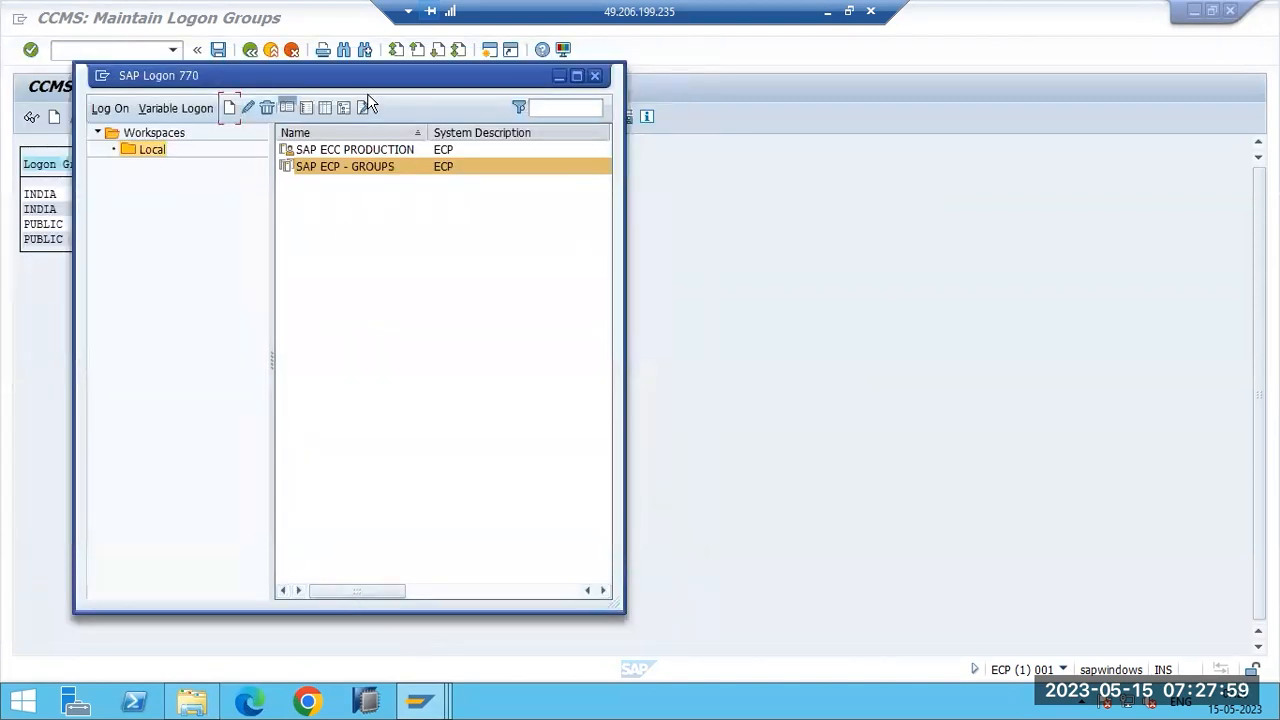
drag(367, 93, 400, 185)
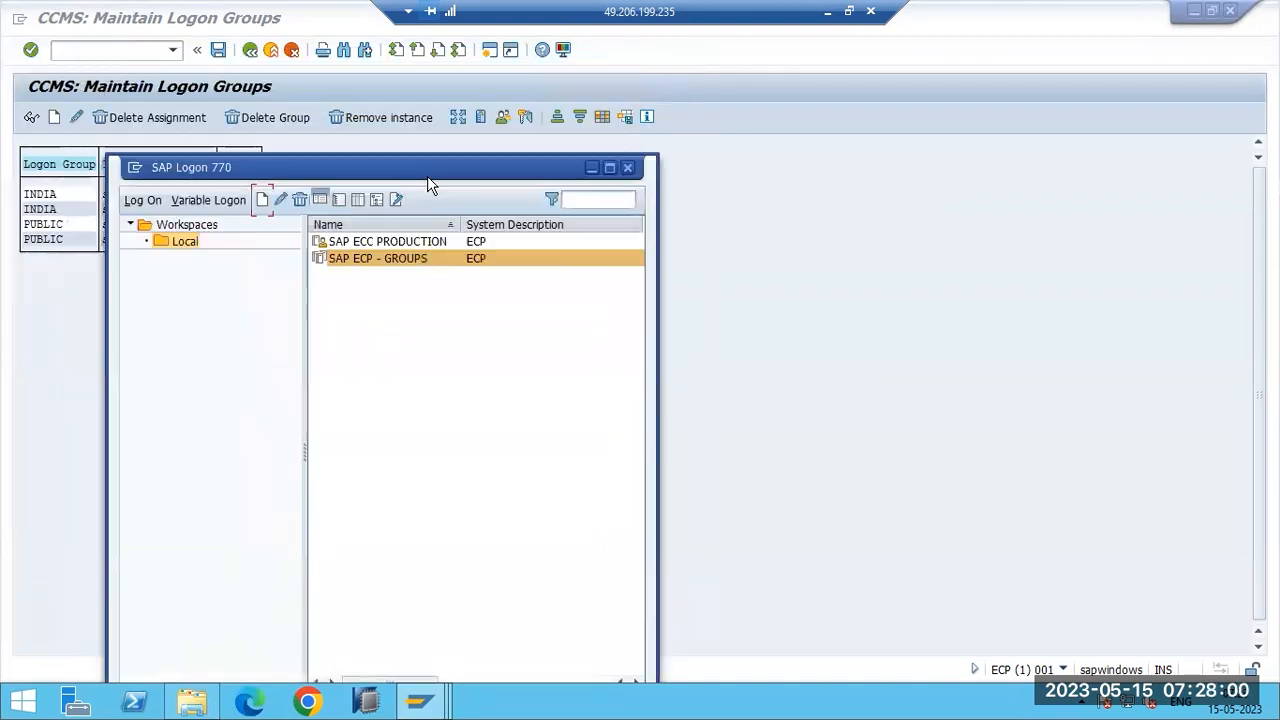
click(628, 168)
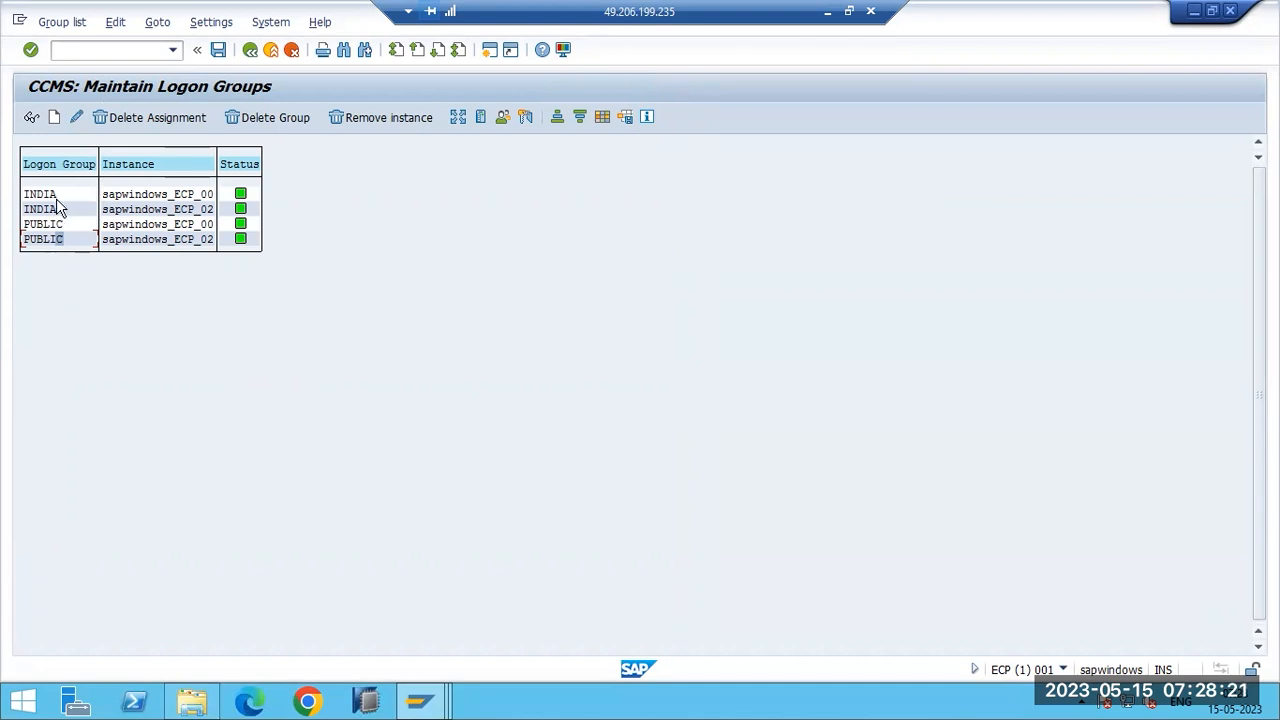
Check the load distribution, refresh the values for sapwindows_ECP_00, and return to the logon group assignments
click(457, 117)
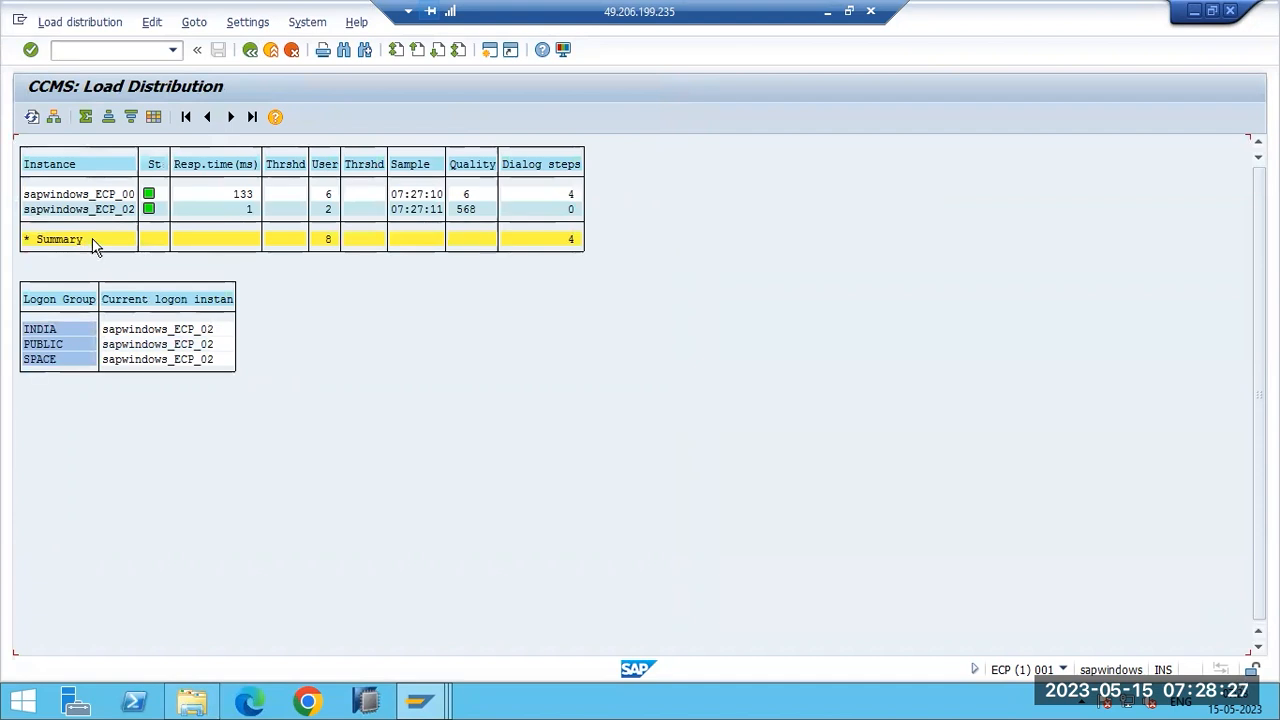
click(87, 196)
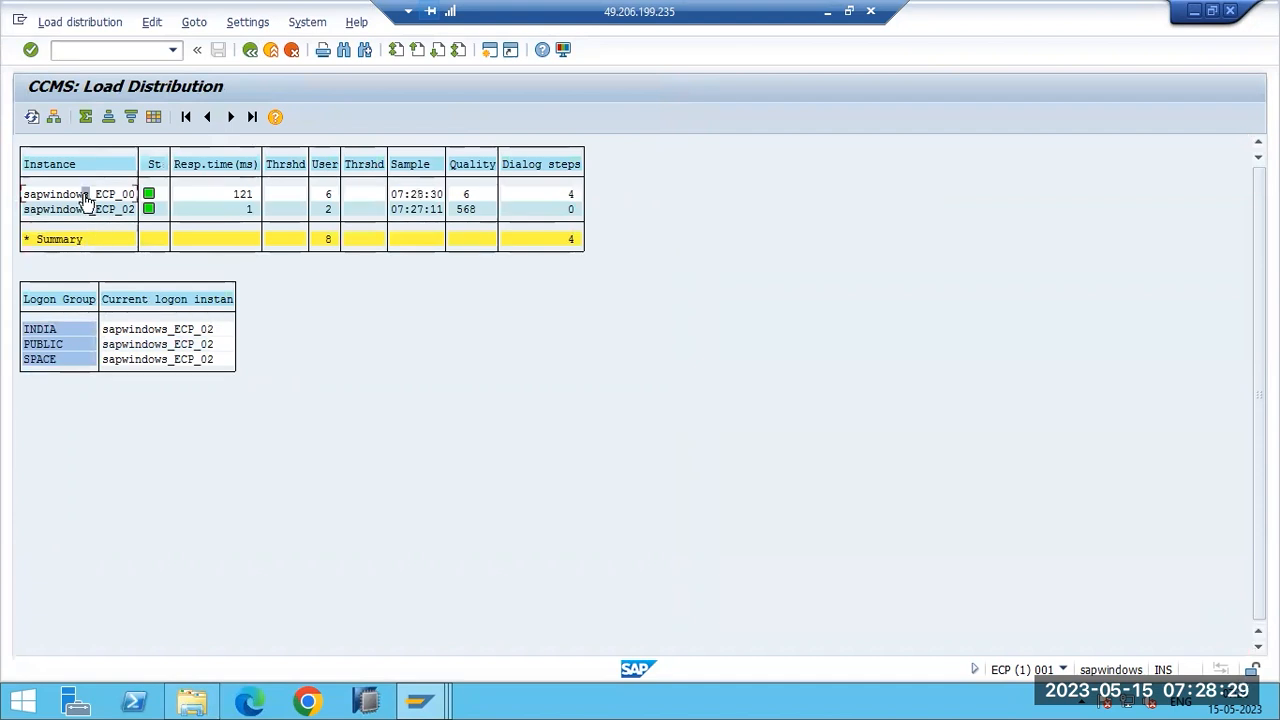
click(44, 345)
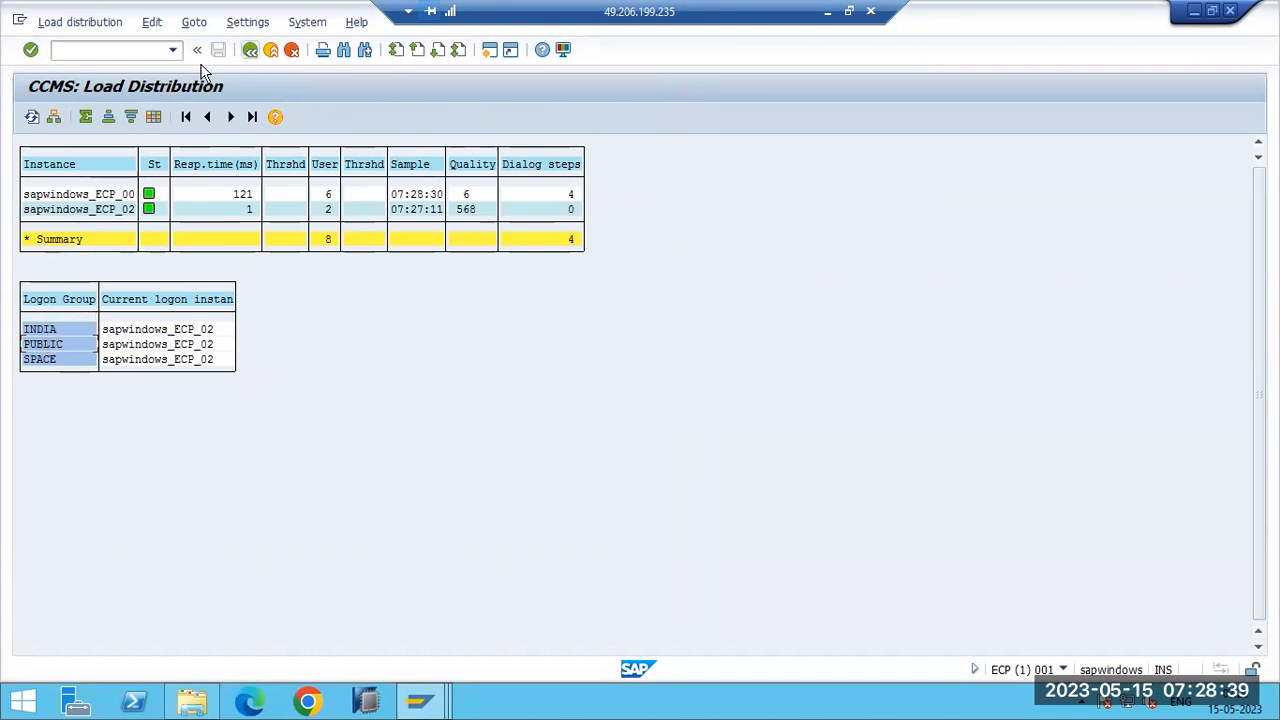
key(F3)
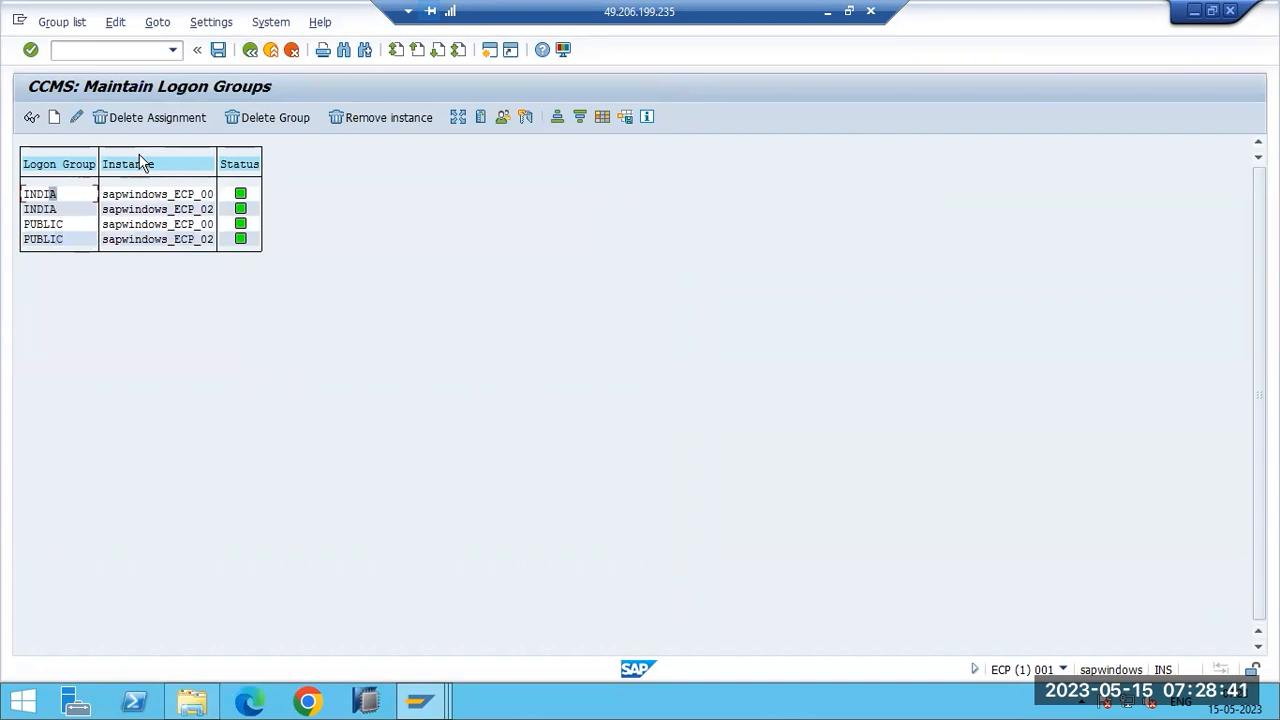
Delete the assignment of instance sapwindows_ECP_00 from logon group INDIA and save the changes
click(150, 120)
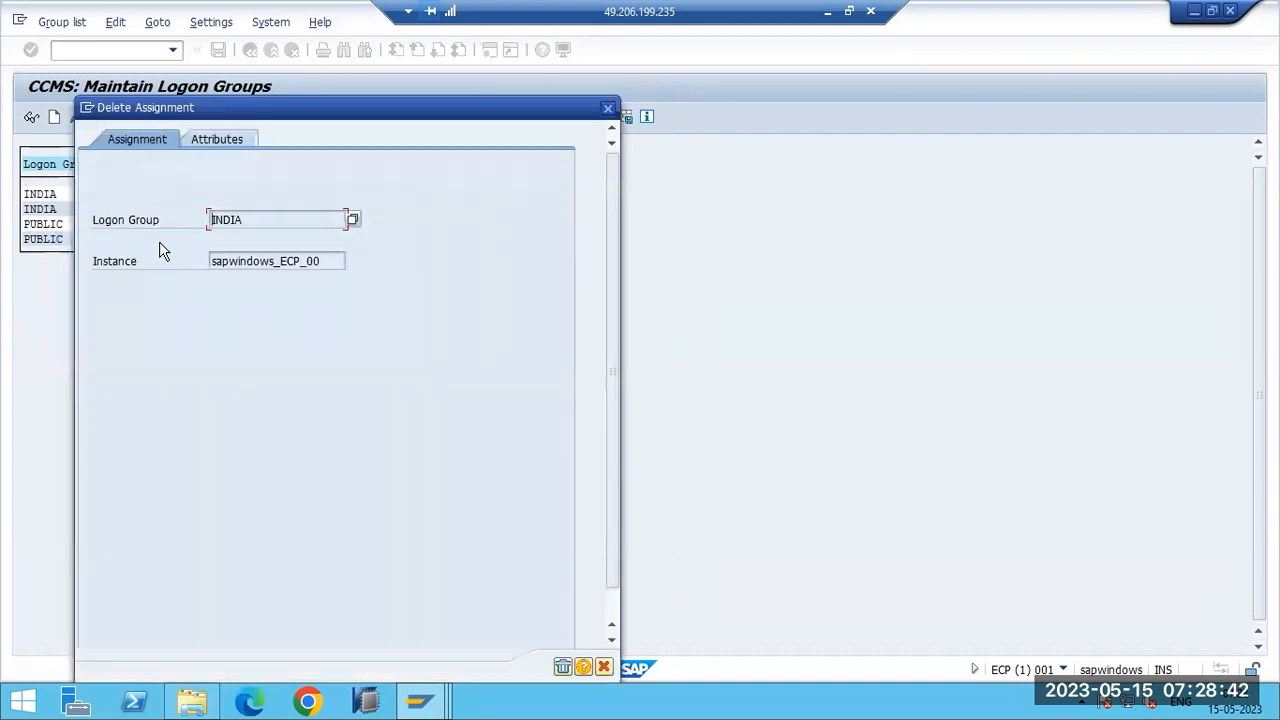
click(563, 667)
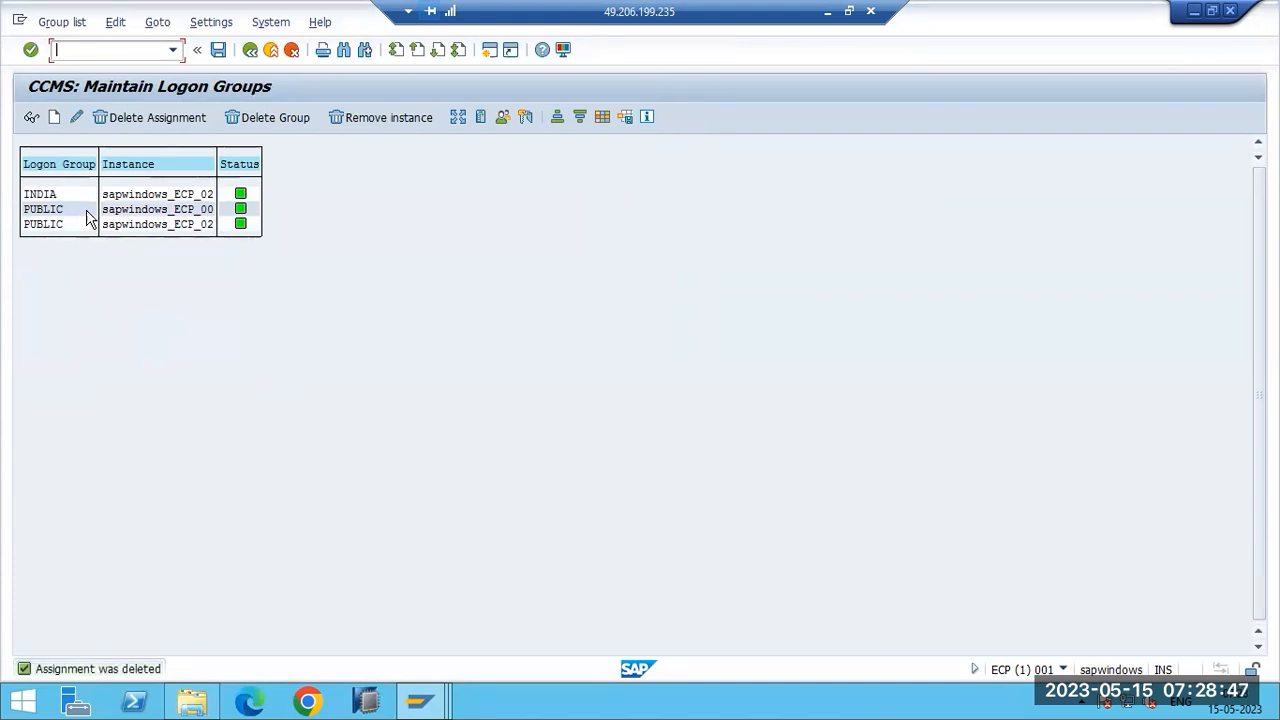
click(214, 47)
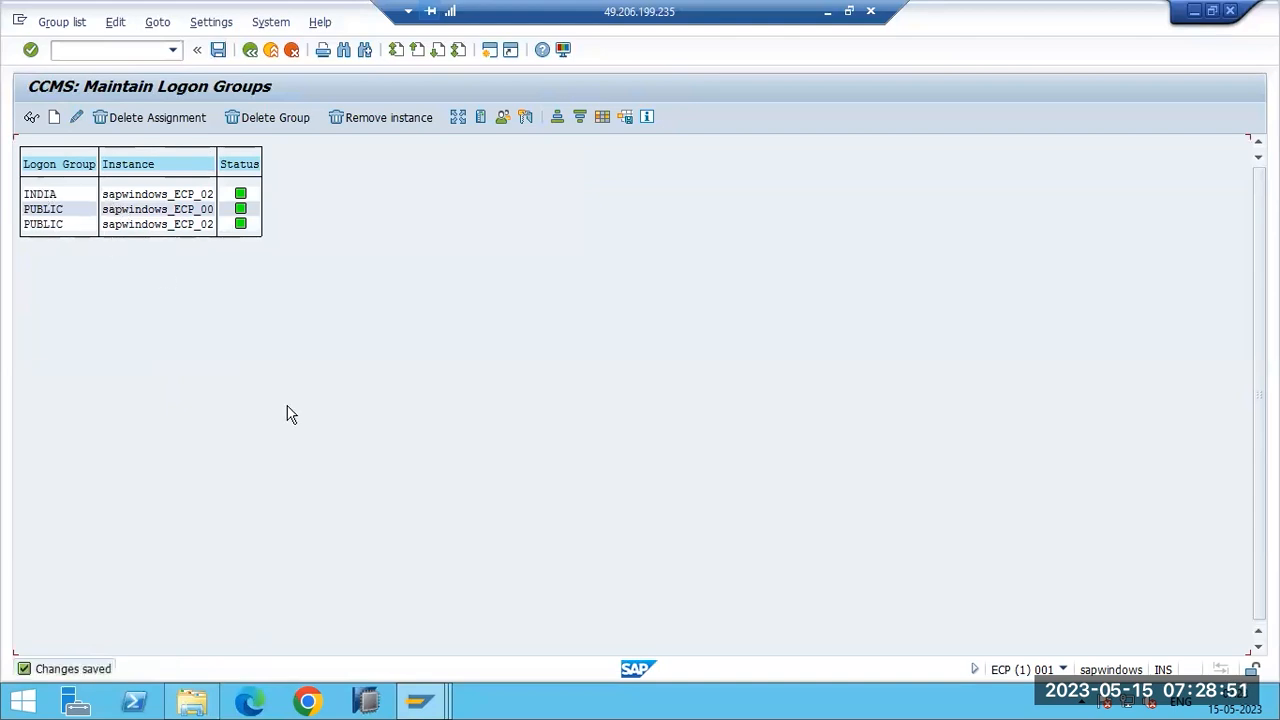
Open another logon through the group-based SAP Logon entry to client 001 as ddic with the account password, keeping existing logons active
click(420, 700)
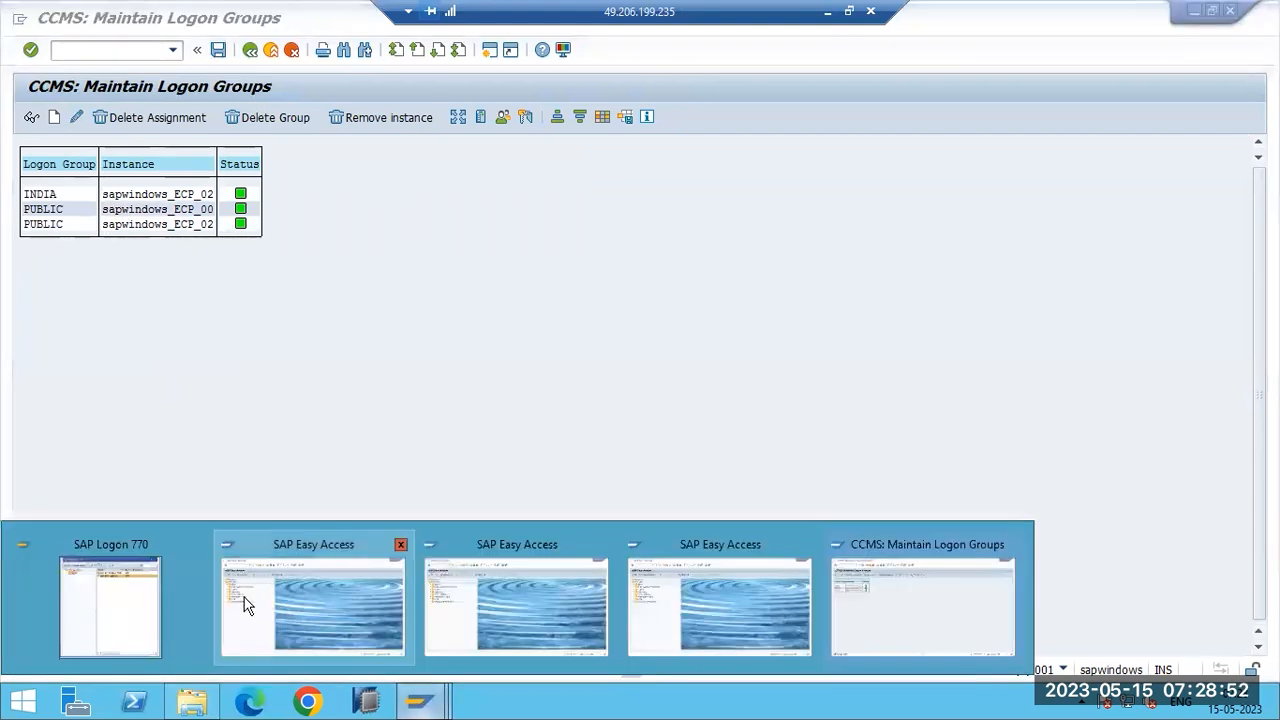
click(140, 582)
double_click(348, 259)
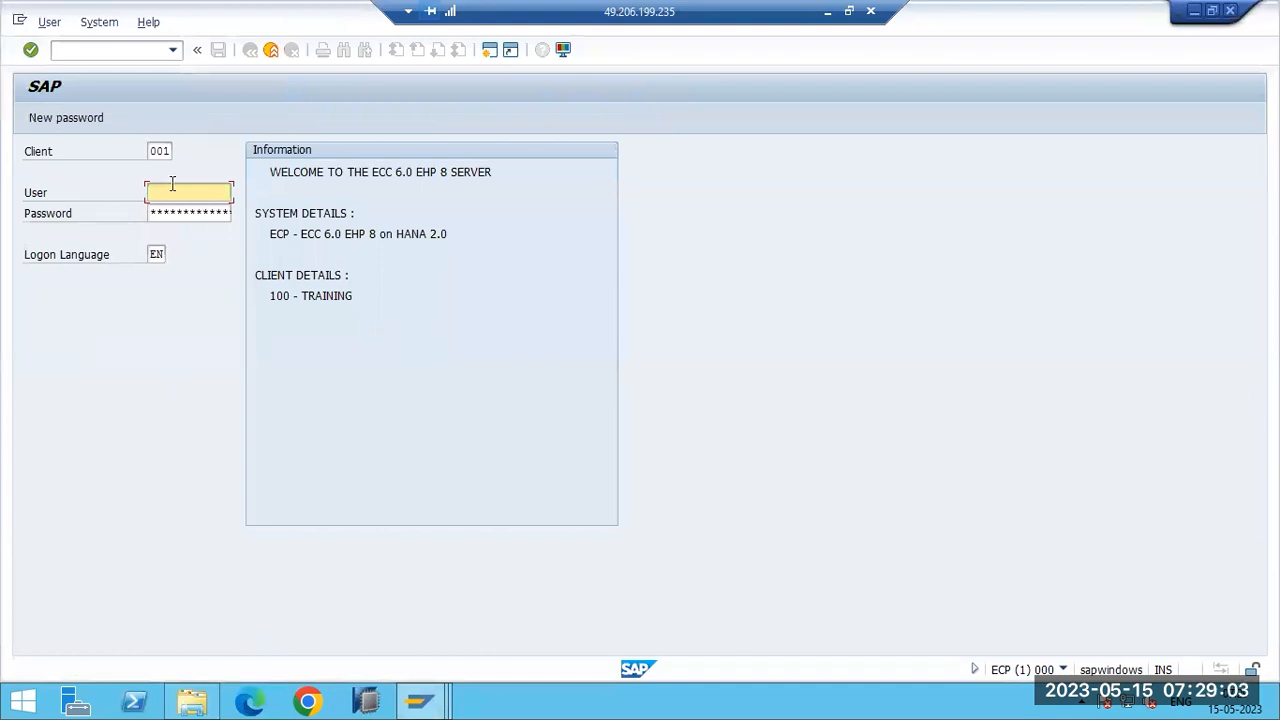
click(1064, 669)
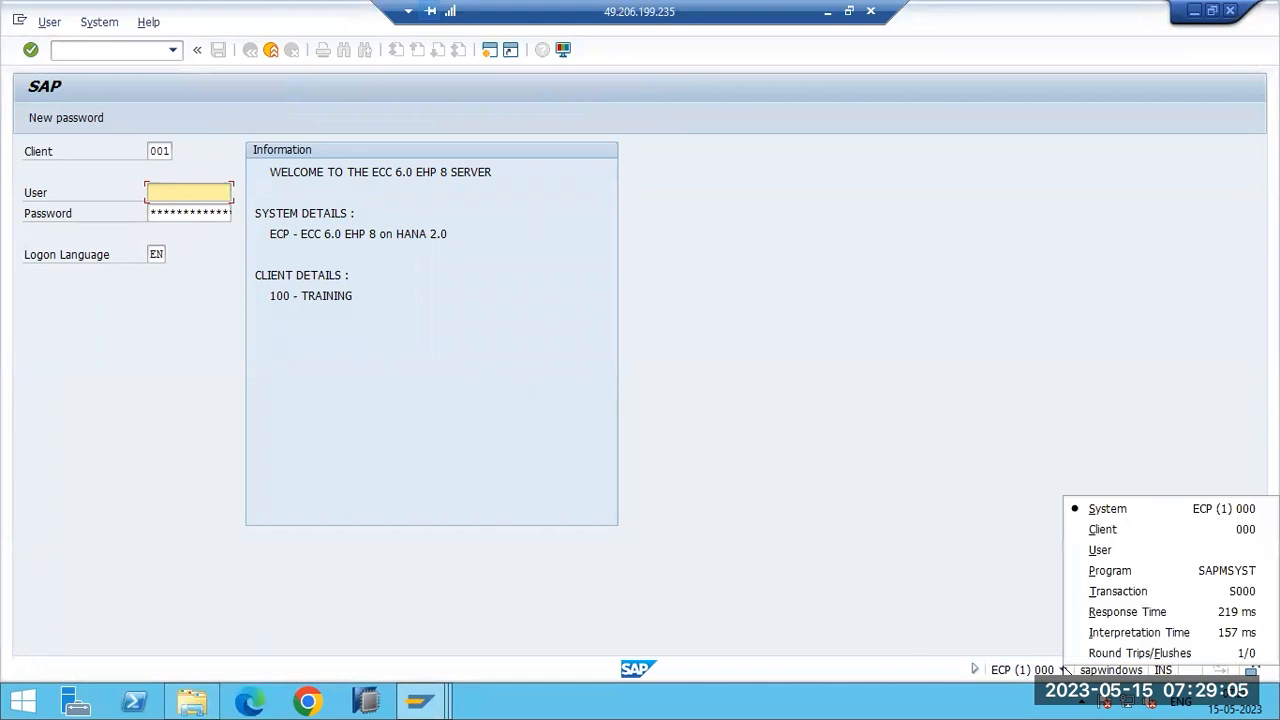
click(791, 434)
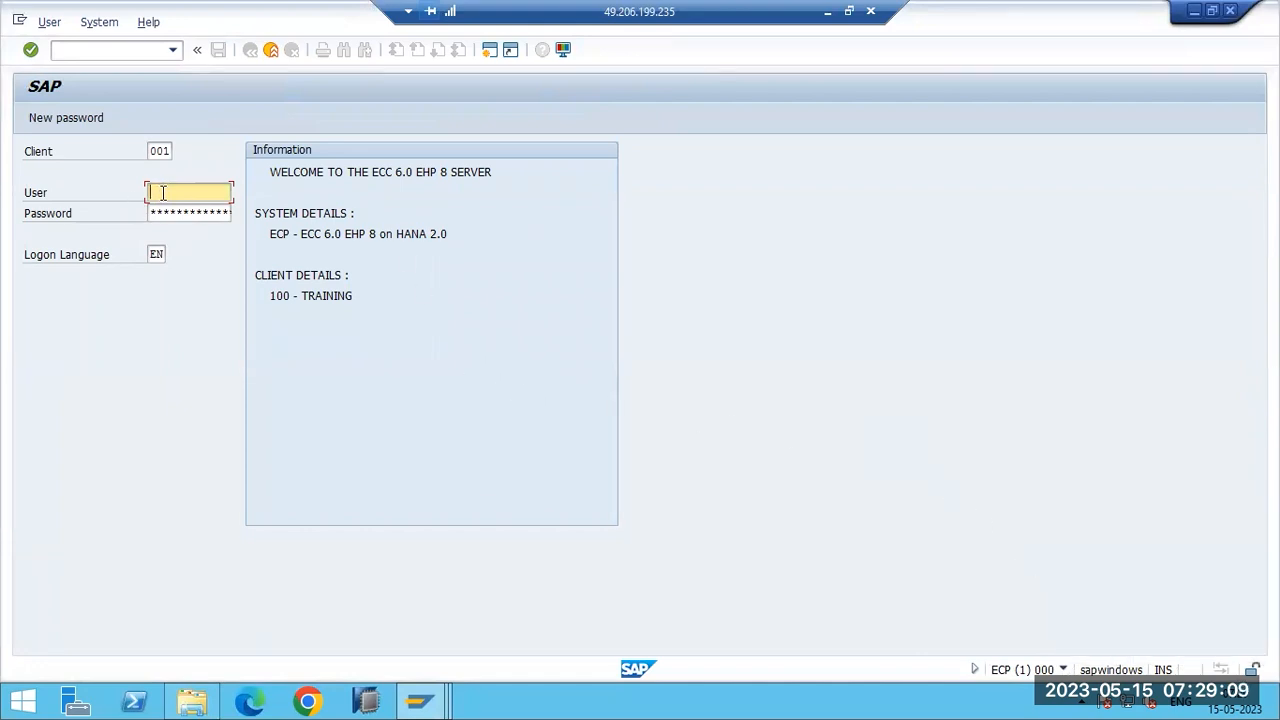
text(ddic)
key(Tab)
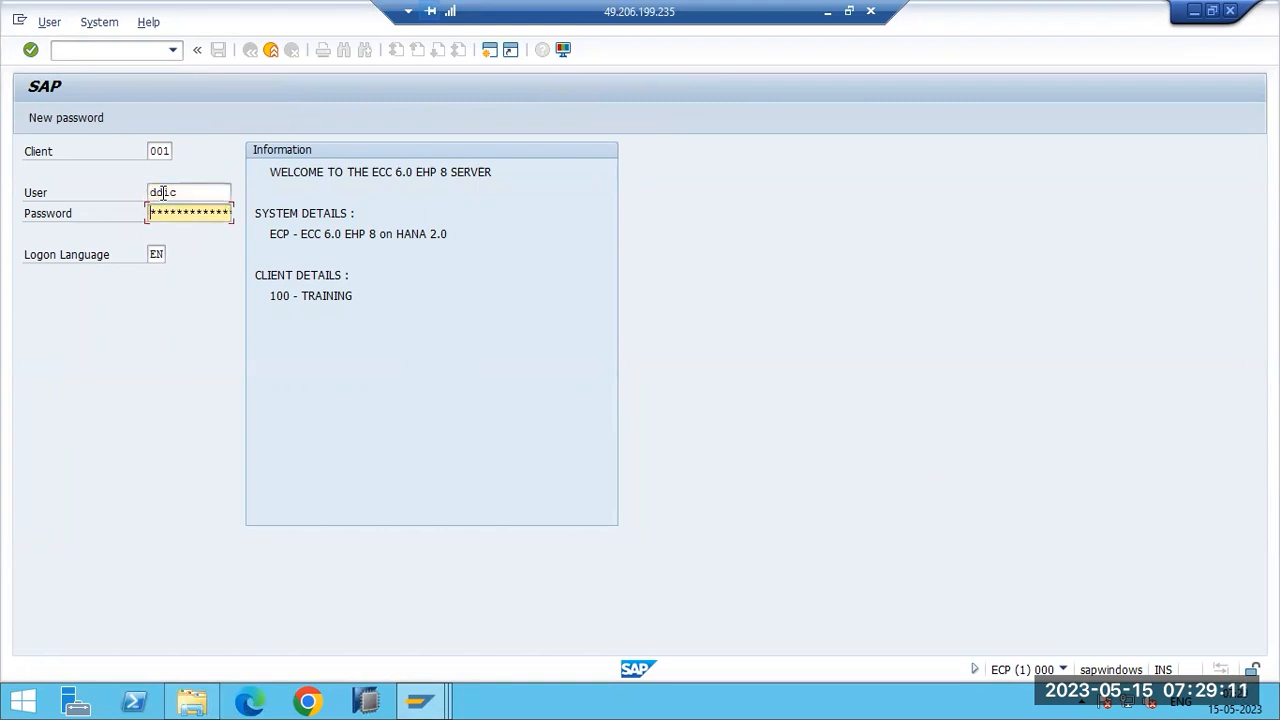
key(Return)
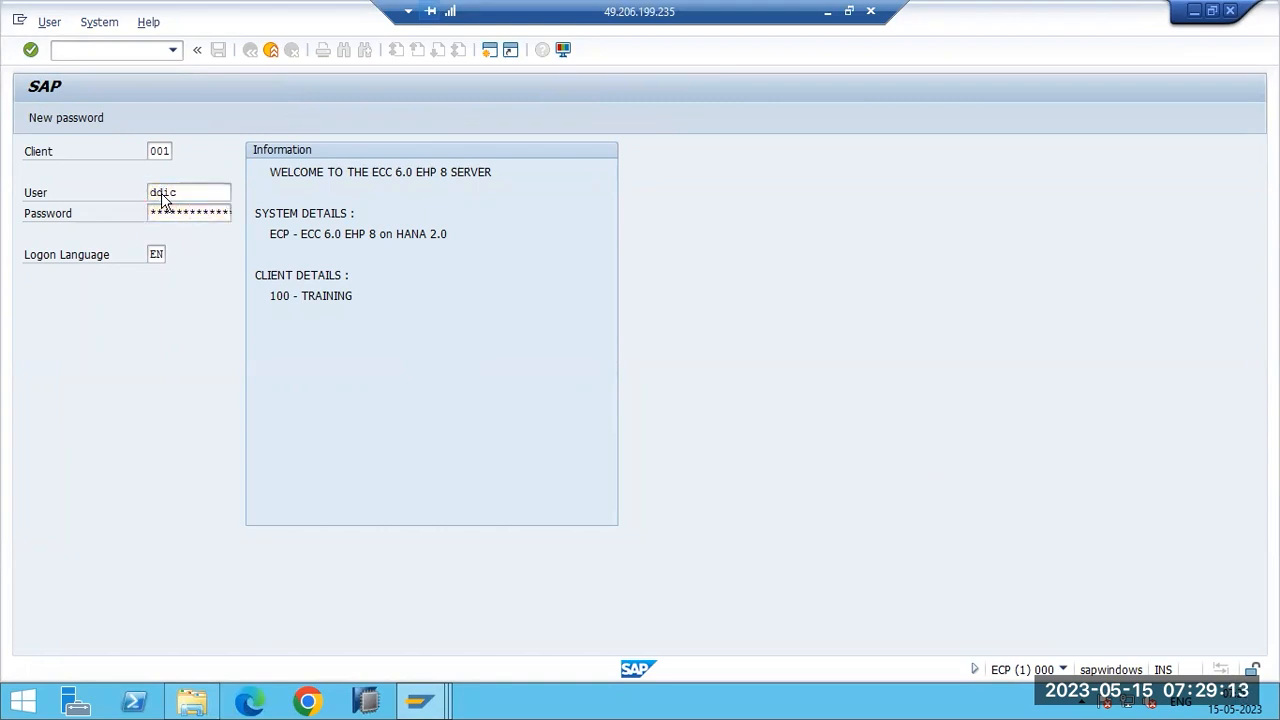
click(210, 392)
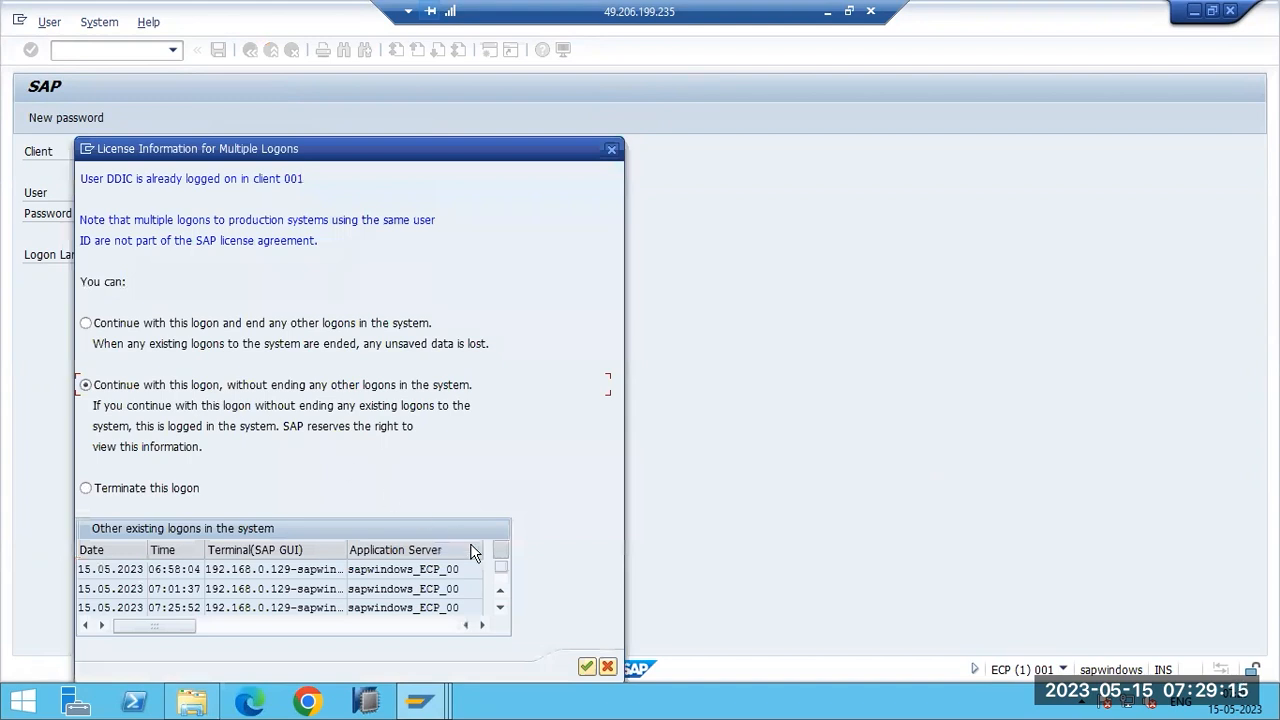
click(588, 664)
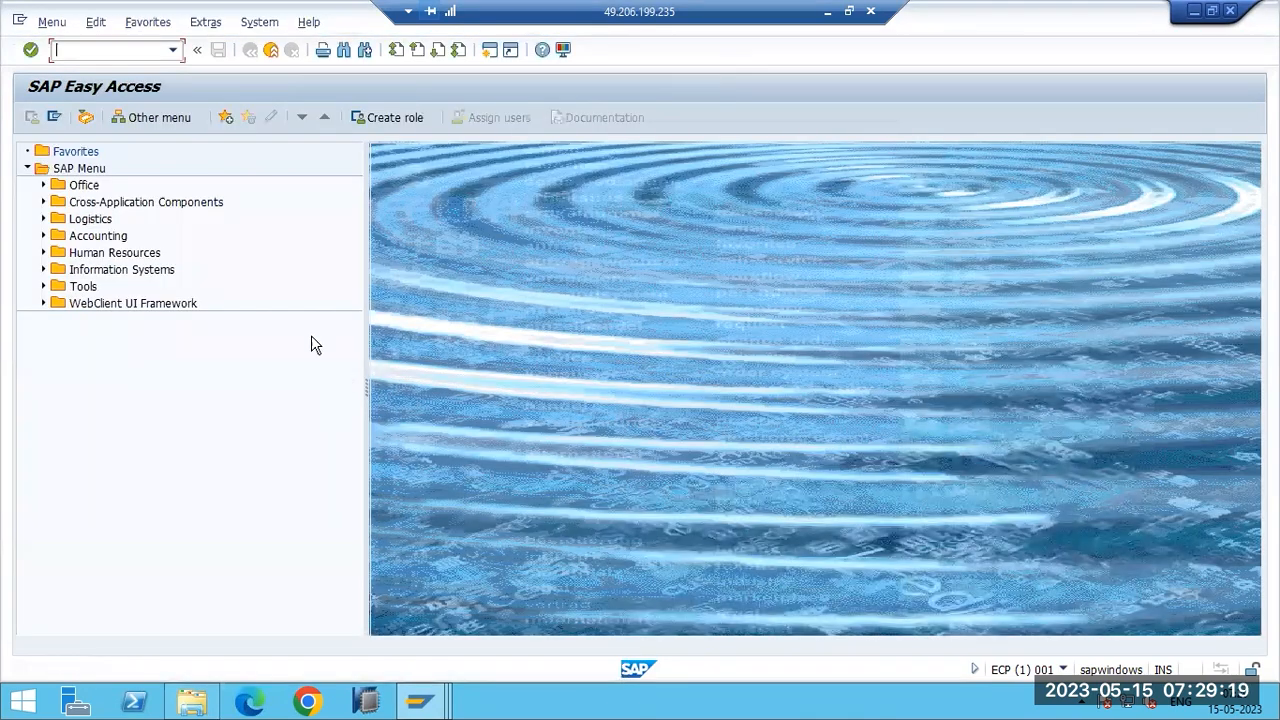
Run transaction AL08, close the Internet Explorer security message, and examine which server the new DDIC session runs on
text(al08)
key(Return)
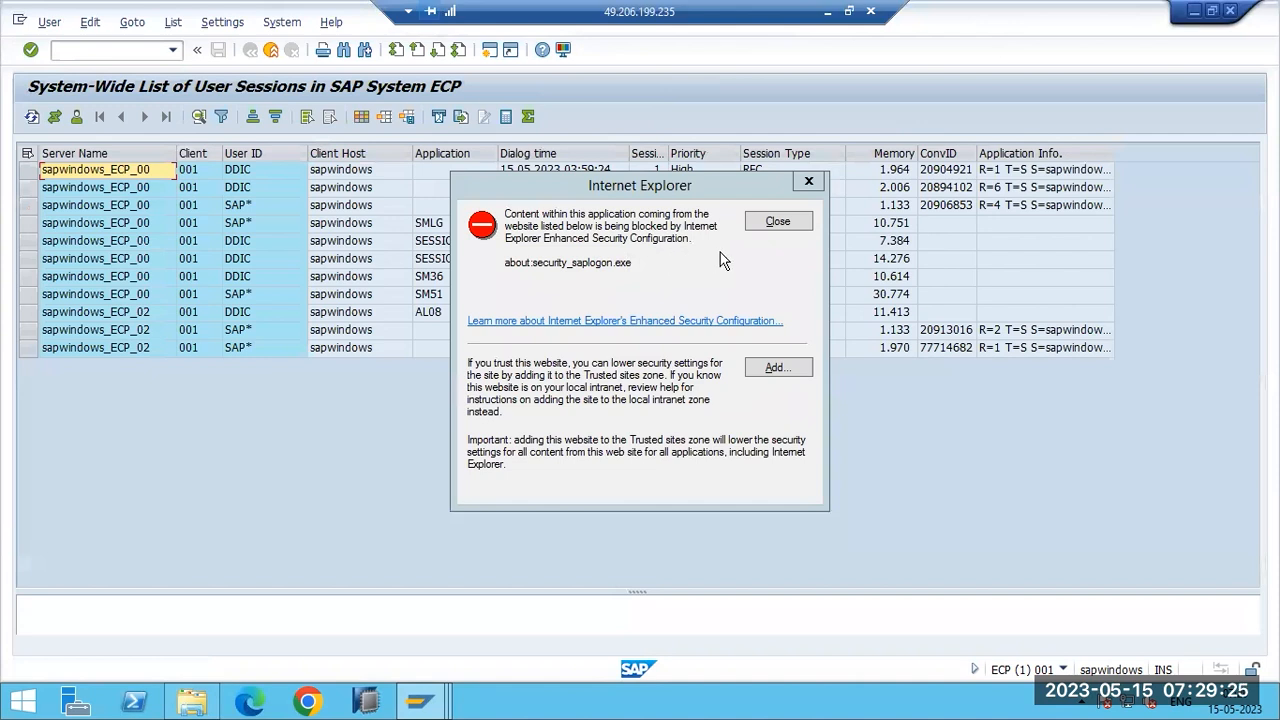
click(790, 220)
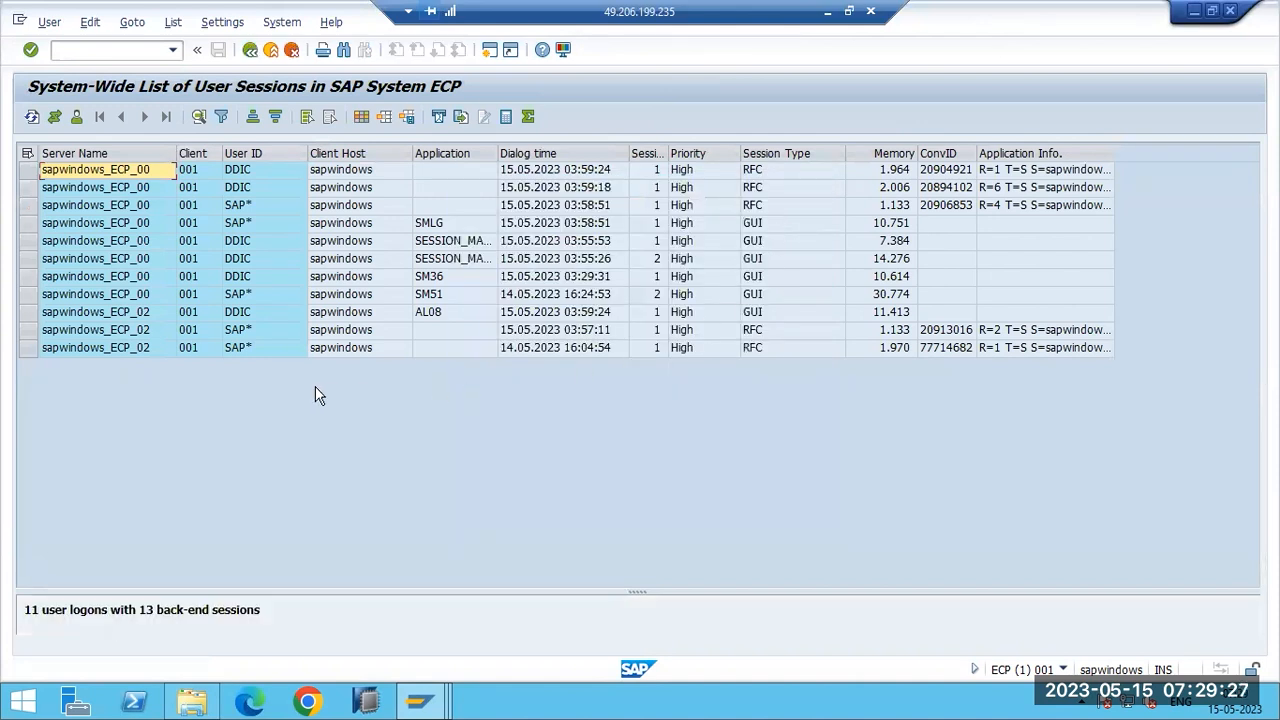
click(156, 313)
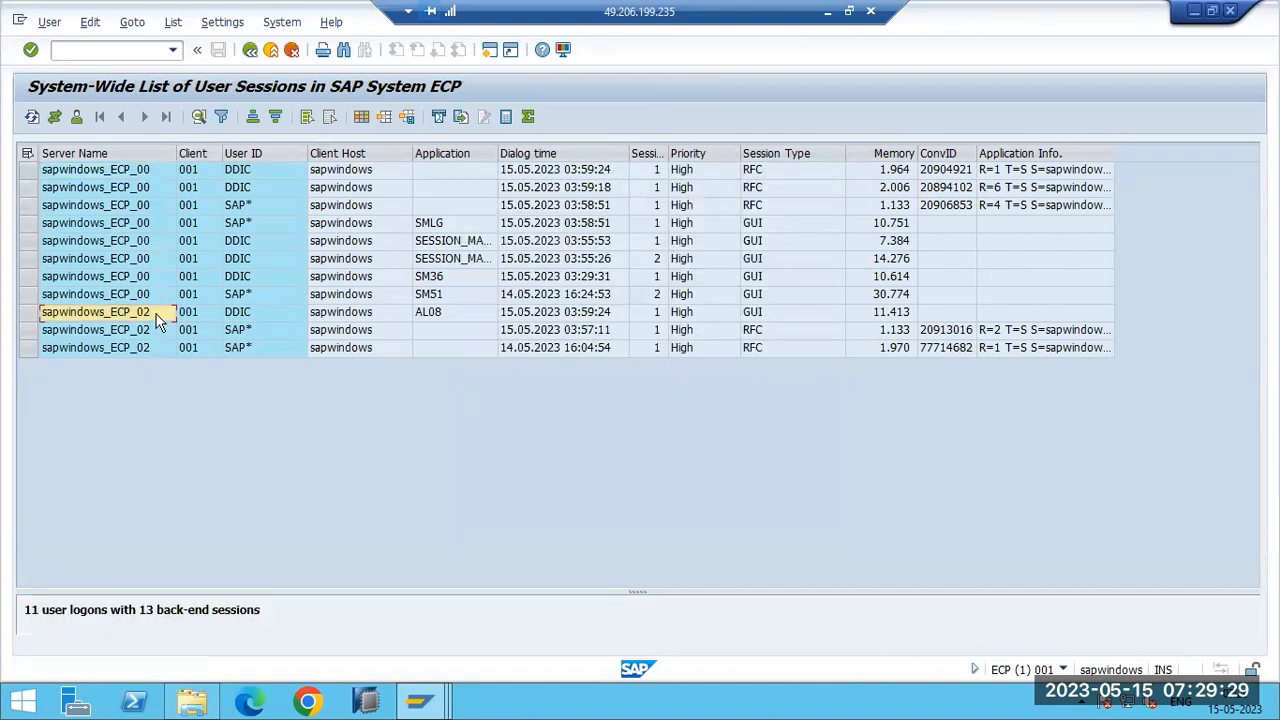
click(29, 312)
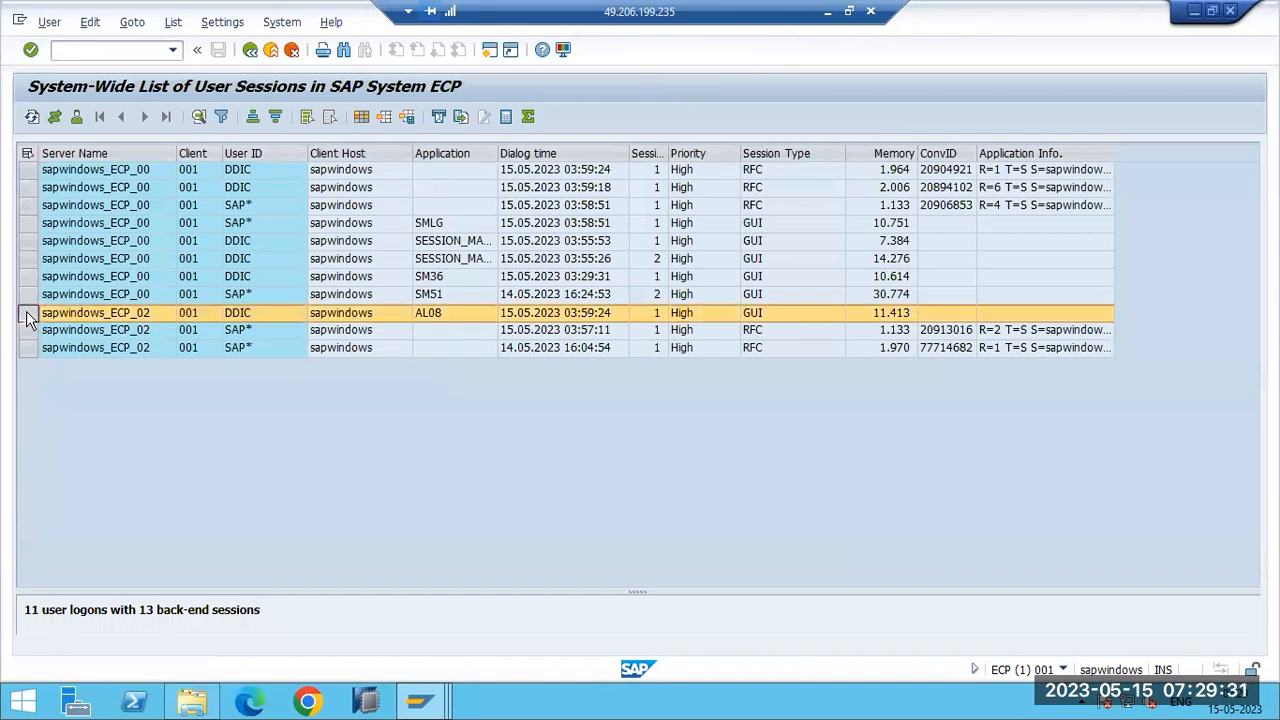
click(195, 330)
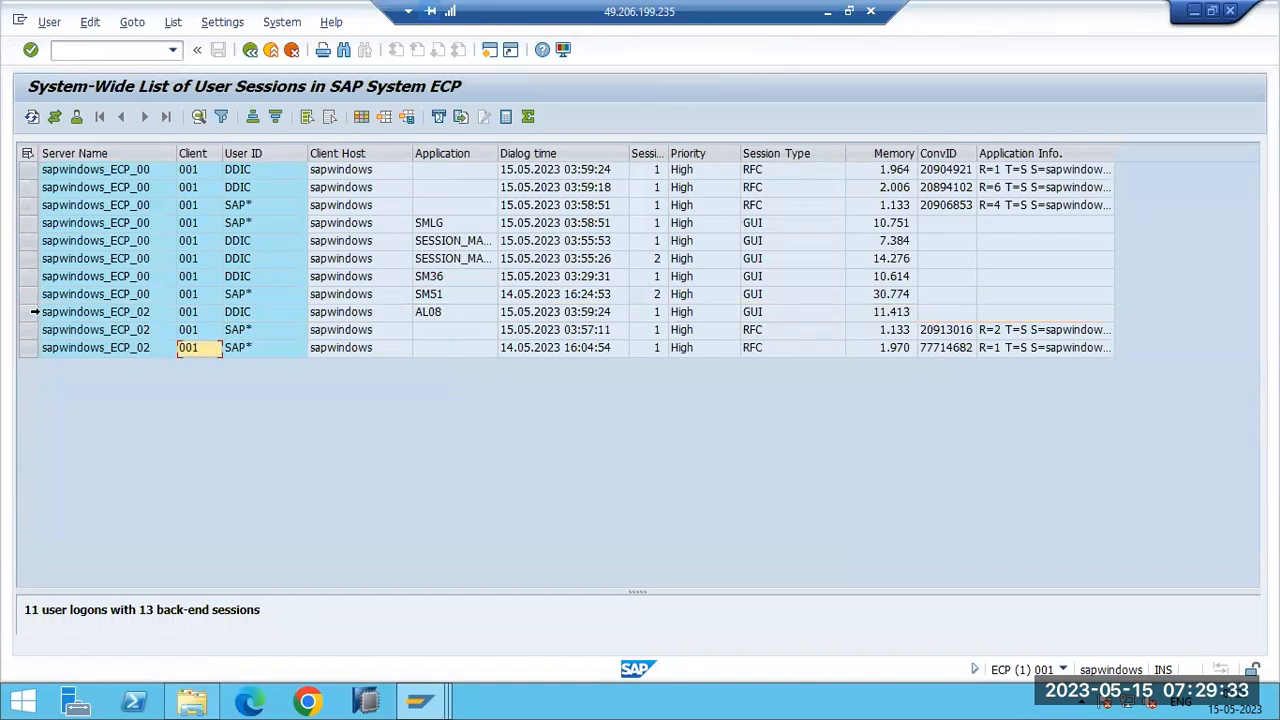
click(28, 313)
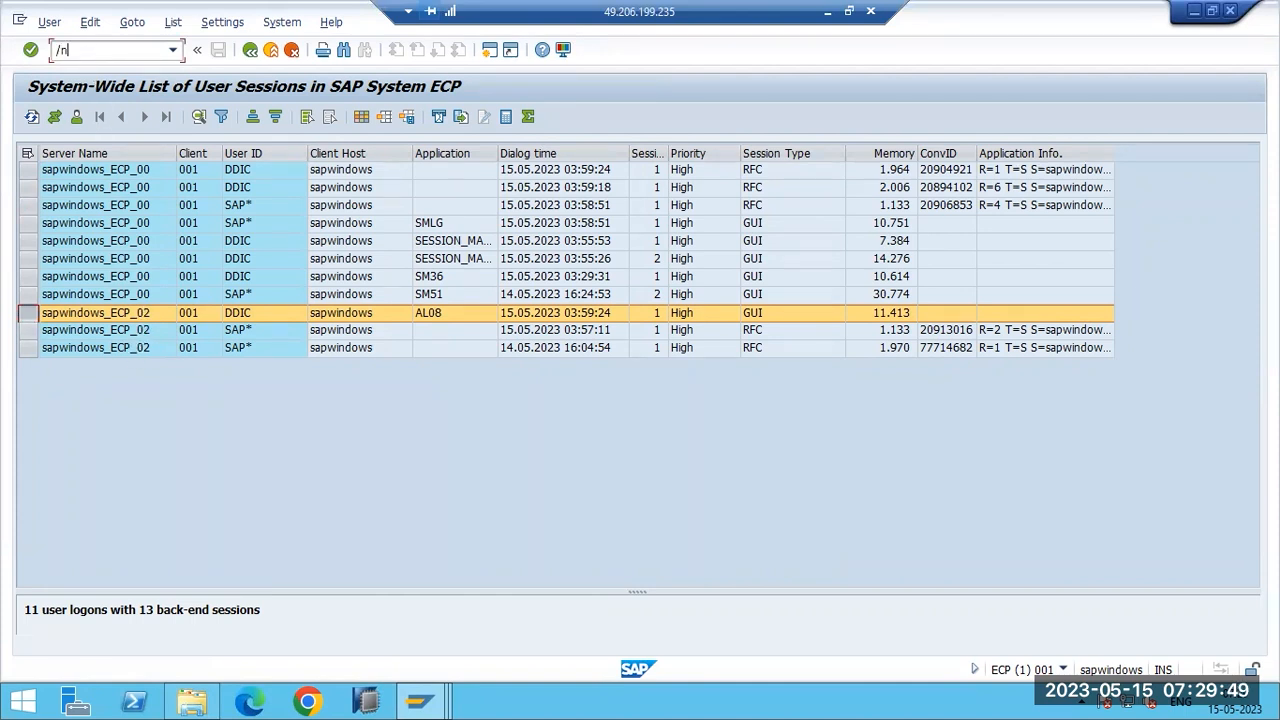
View the SMLG logon groups in display mode from the DDIC session, and switch back to the session with editable assignments
key(Return)
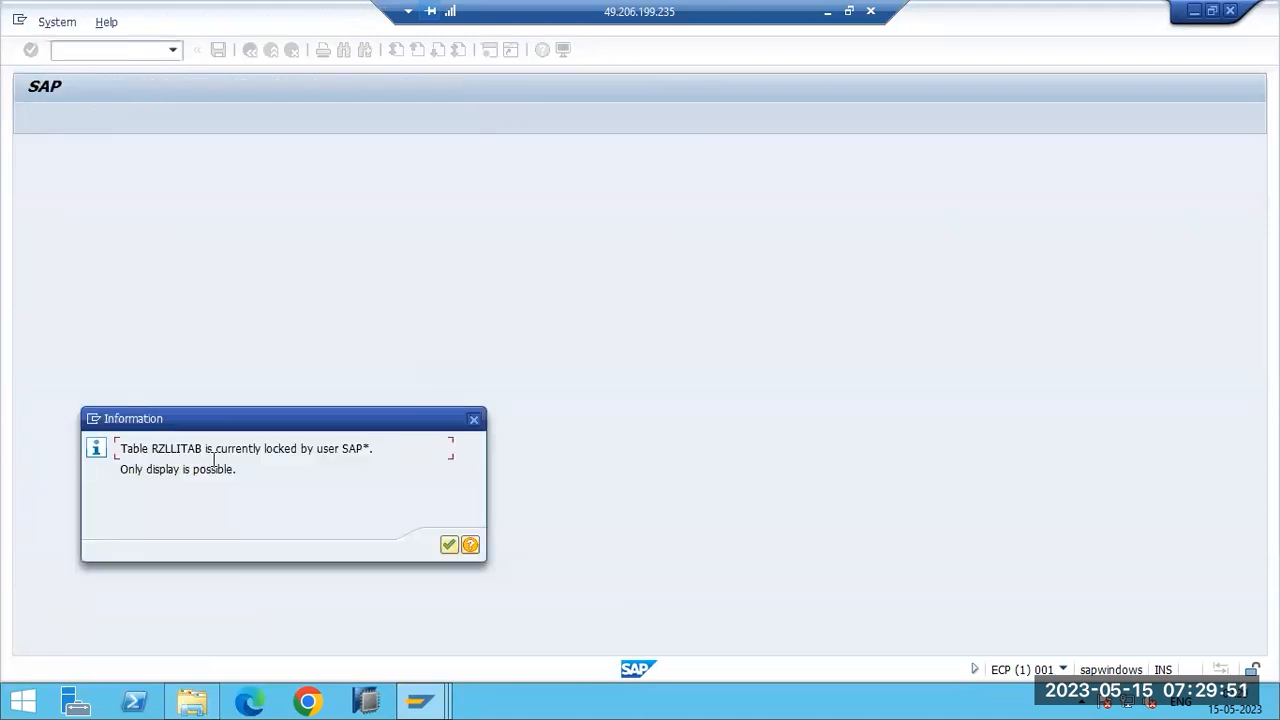
click(447, 544)
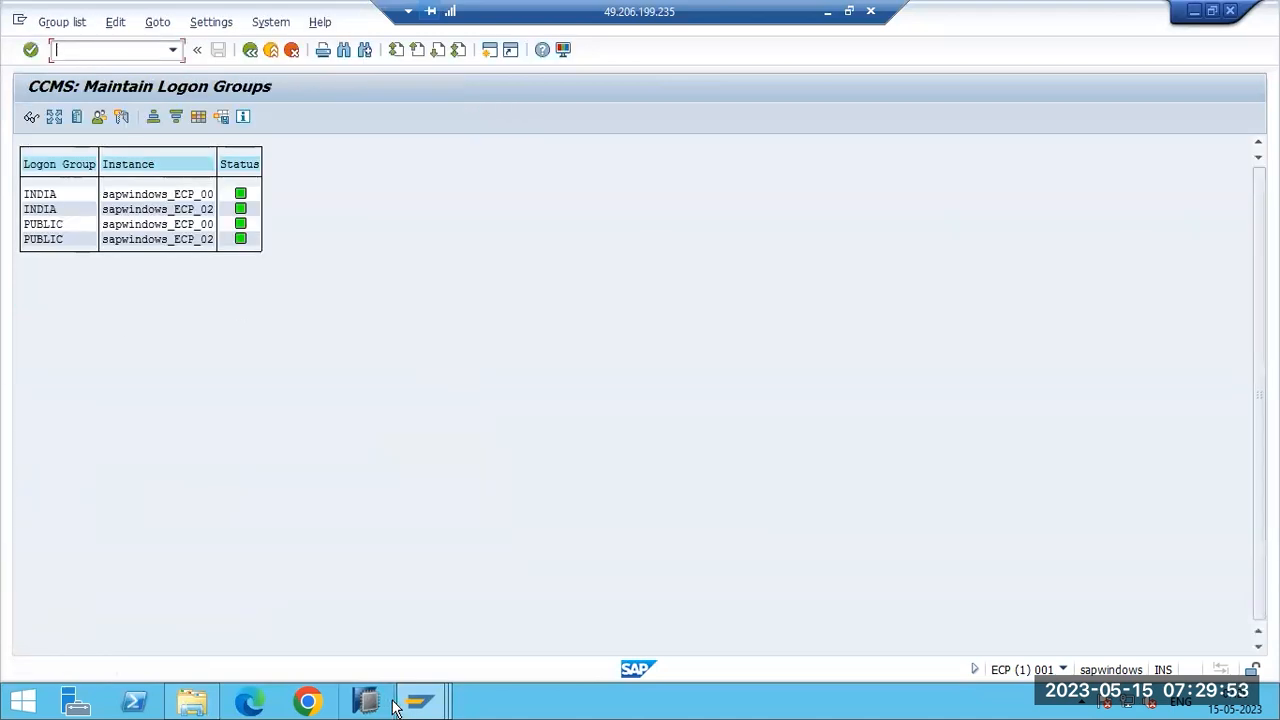
mouse_move(420, 700)
click(905, 600)
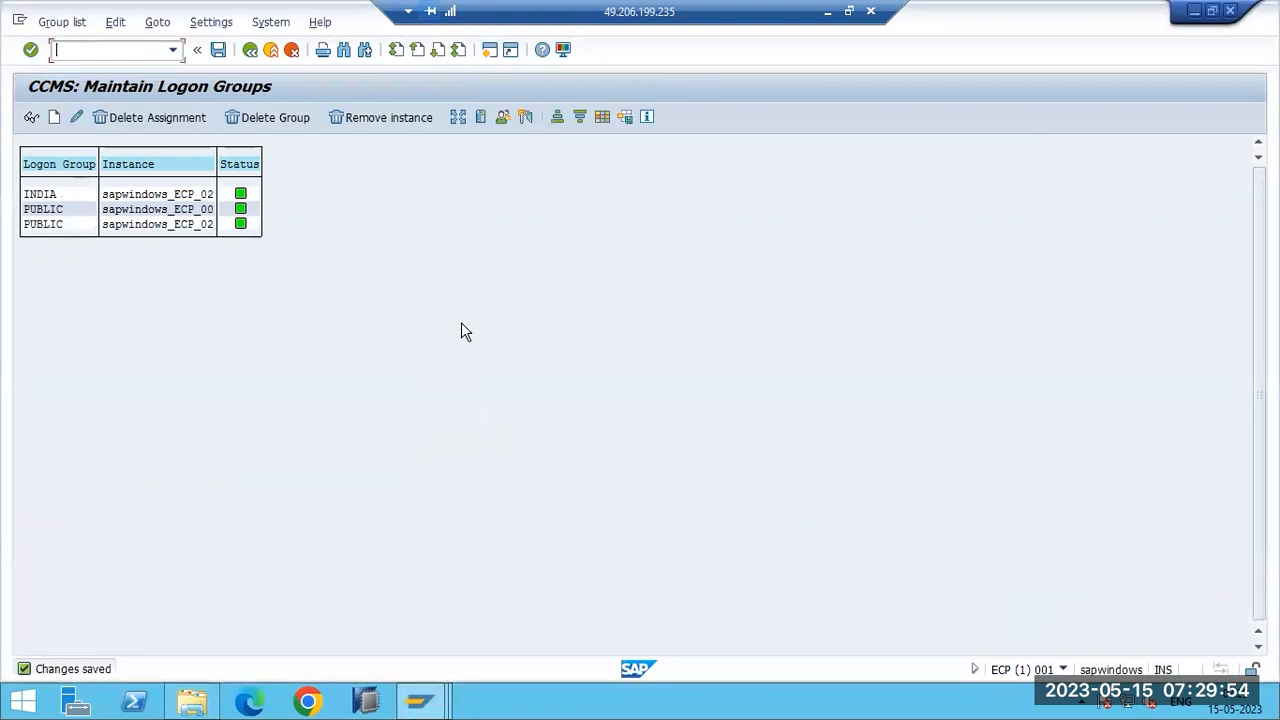
Restart SMLG, create an assignment of instance sapwindows_ECP_00 to logon group INDIA, and save it
click(199, 52)
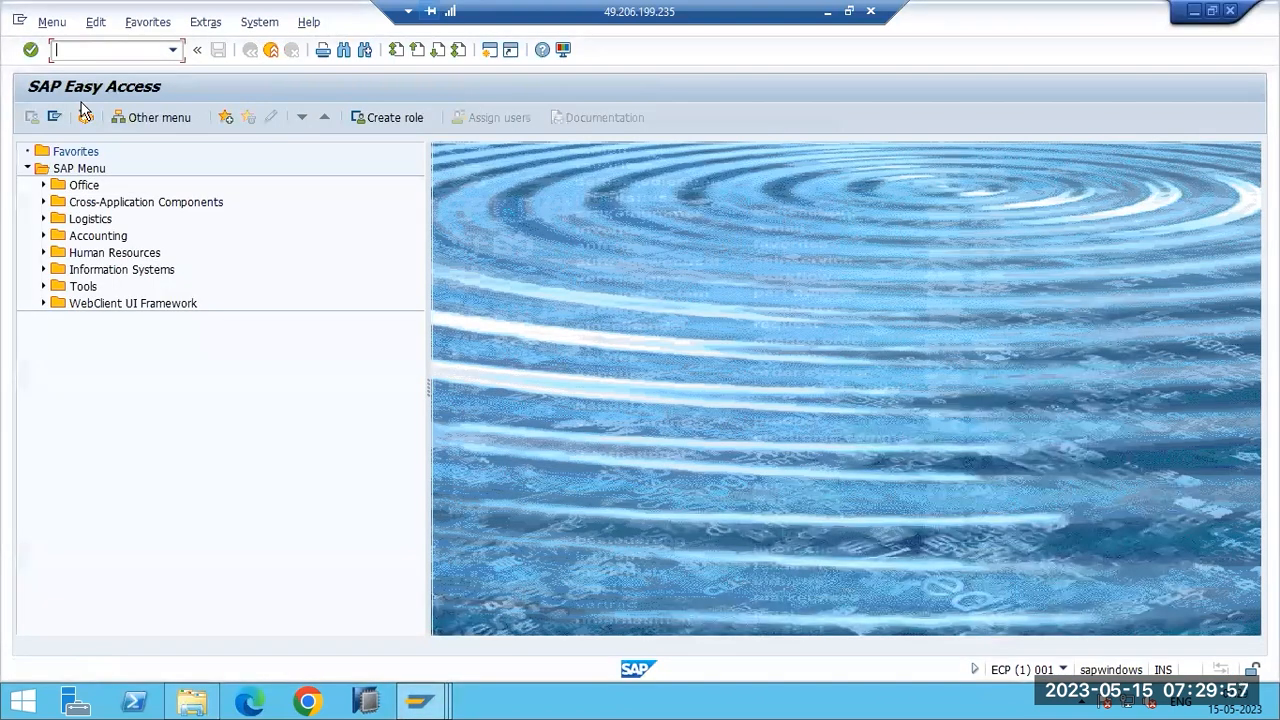
text(smlg)
key(Return)
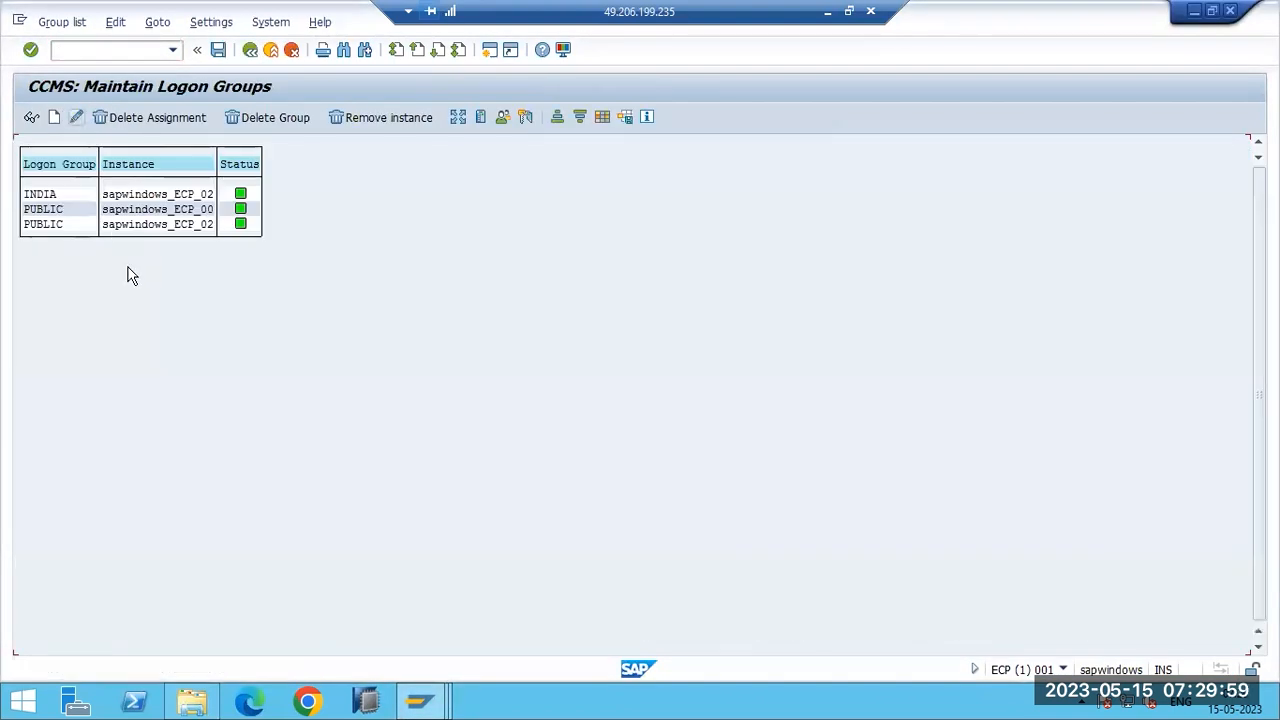
click(54, 117)
click(352, 220)
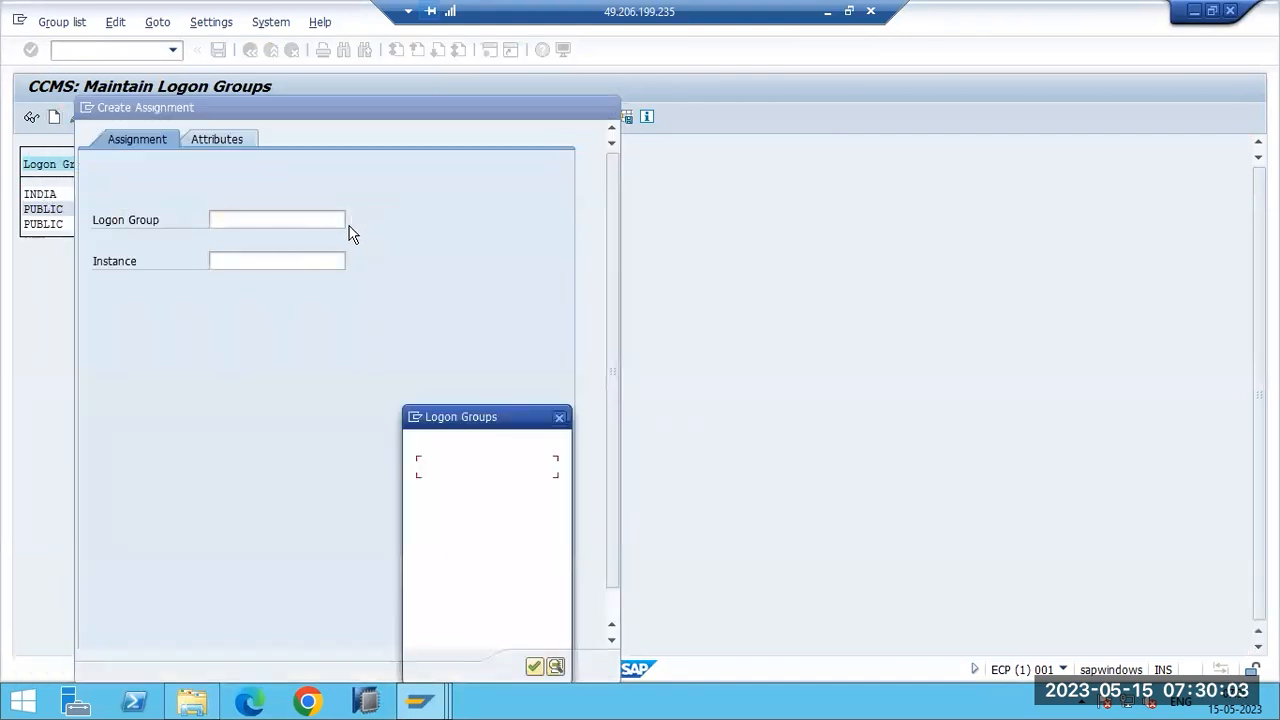
double_click(433, 461)
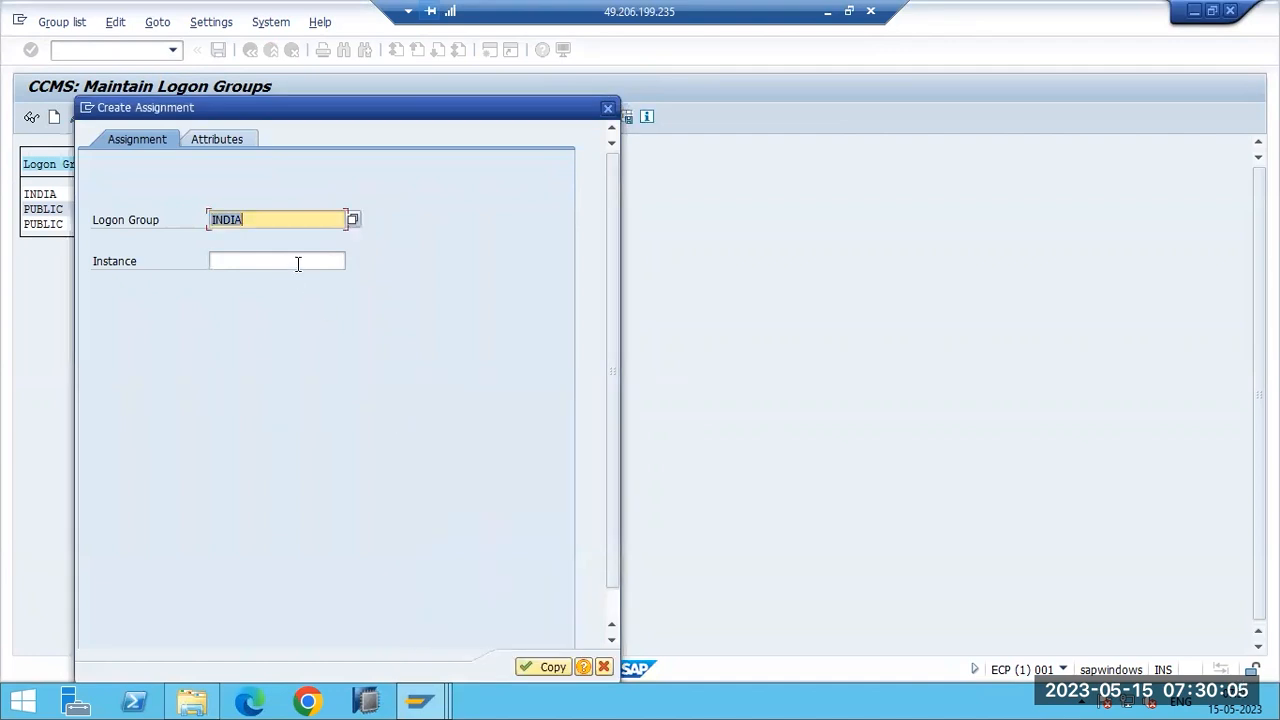
click(297, 263)
click(352, 260)
double_click(486, 460)
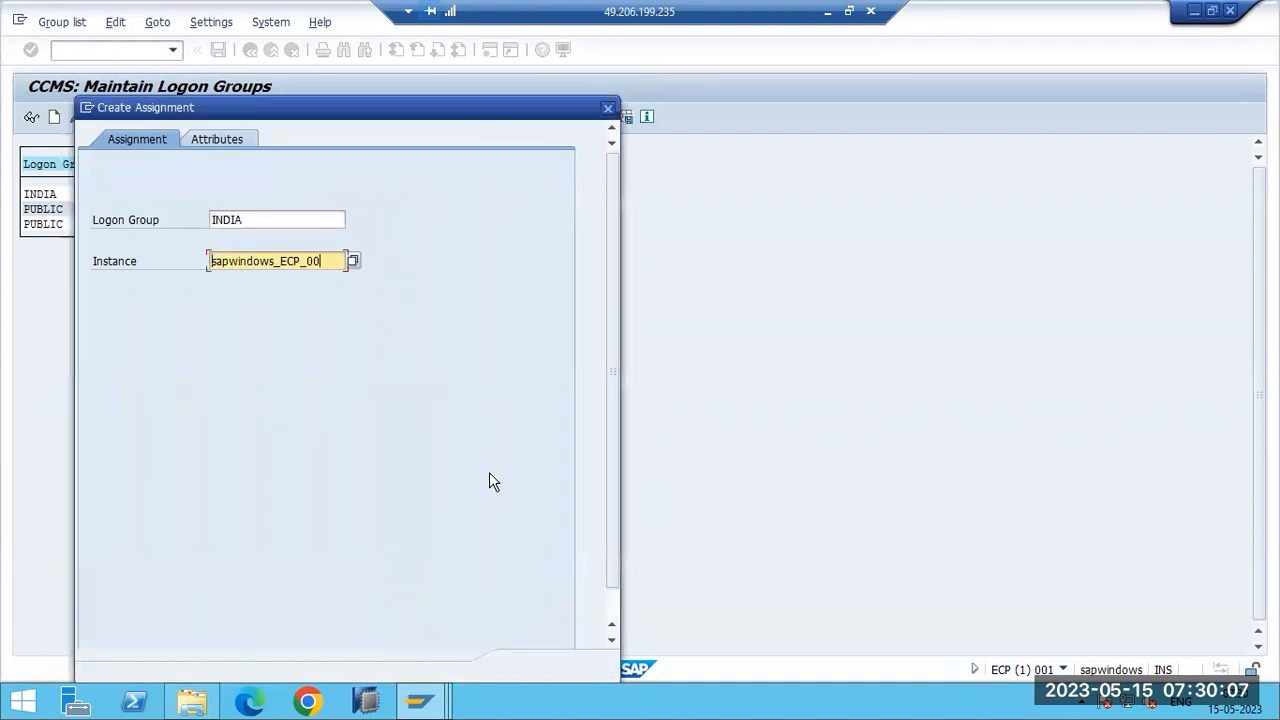
click(530, 665)
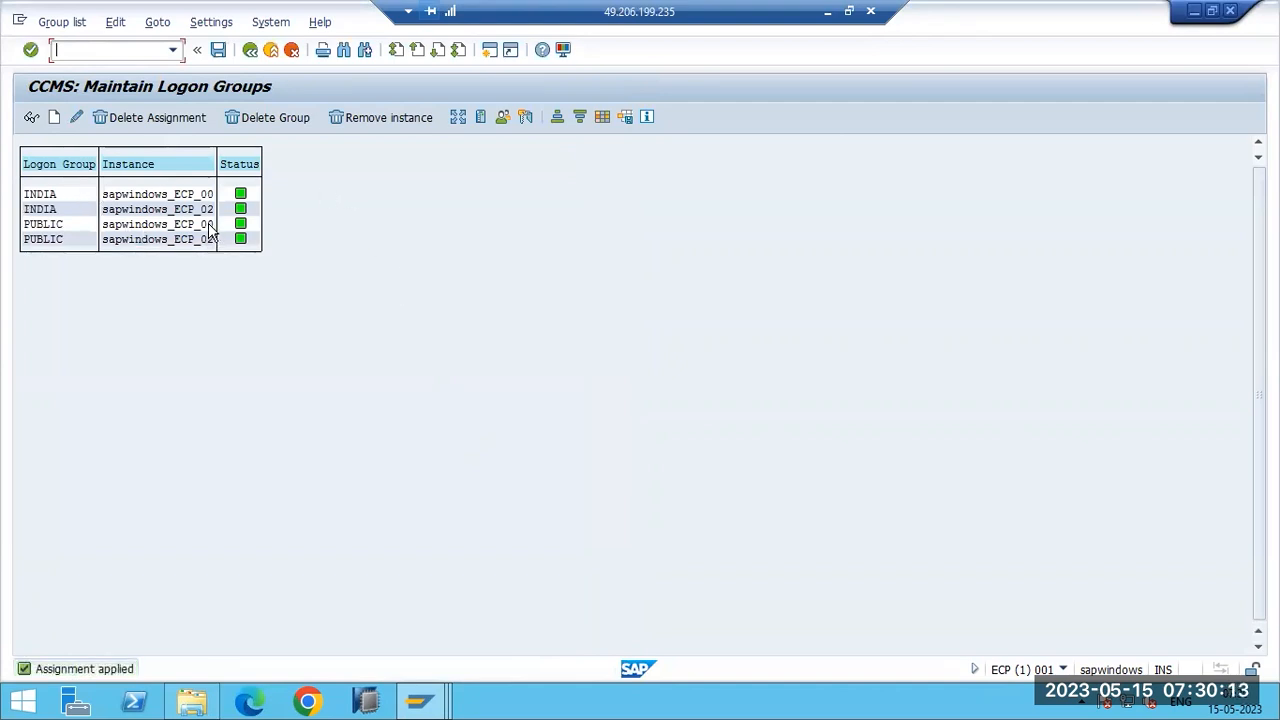
click(214, 50)
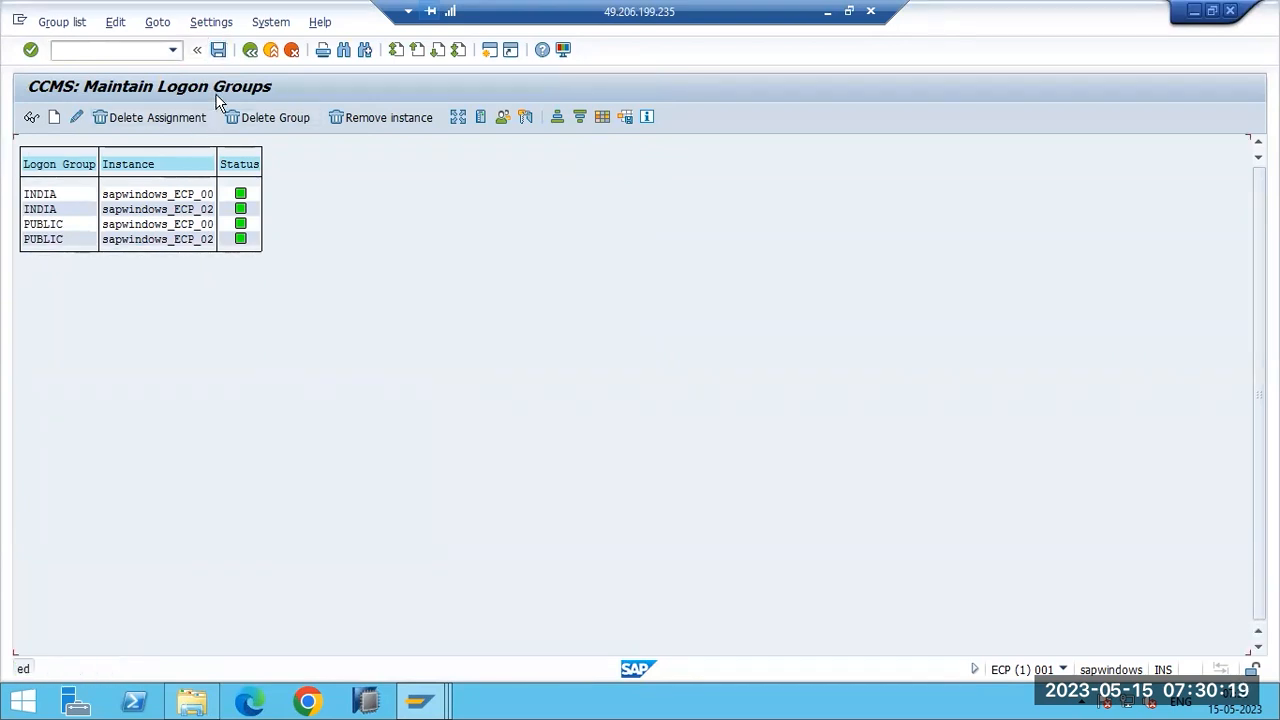
Rerun SMLG, open the load distribution, and refresh sapwindows_ECP_02 to check which instance each logon group currently uses
key(F3)
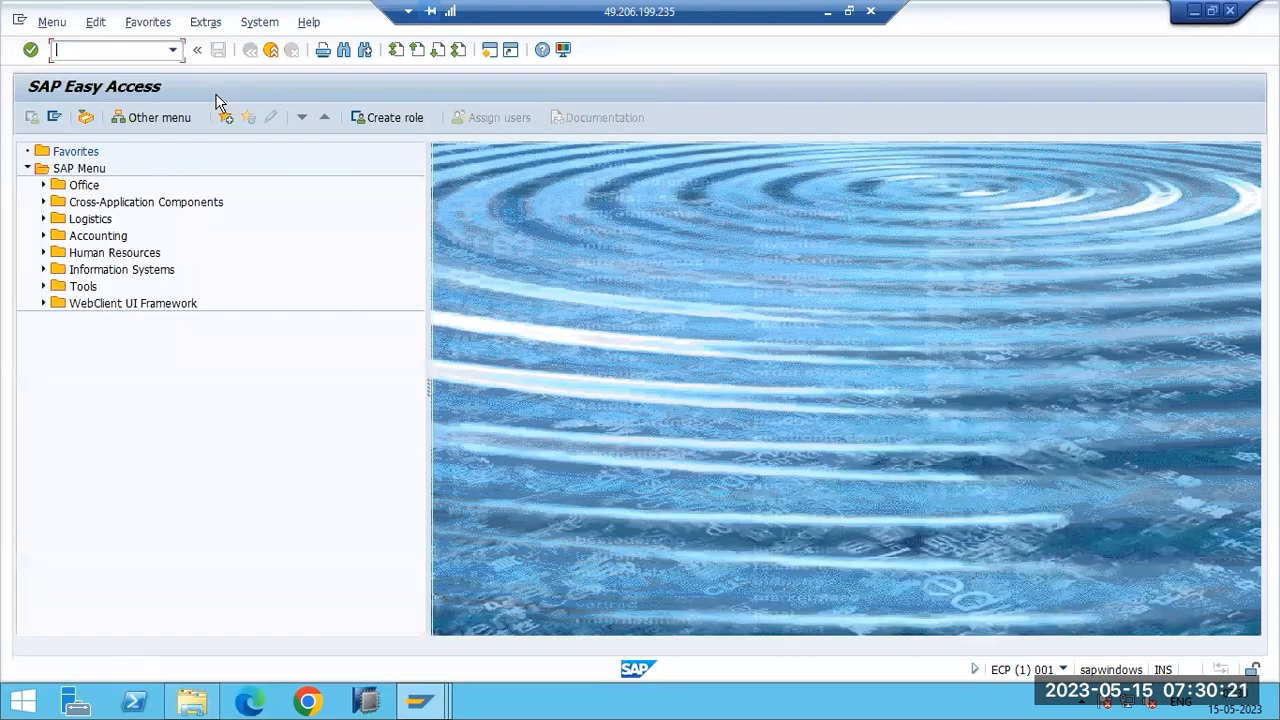
text(smlg)
key(Return)
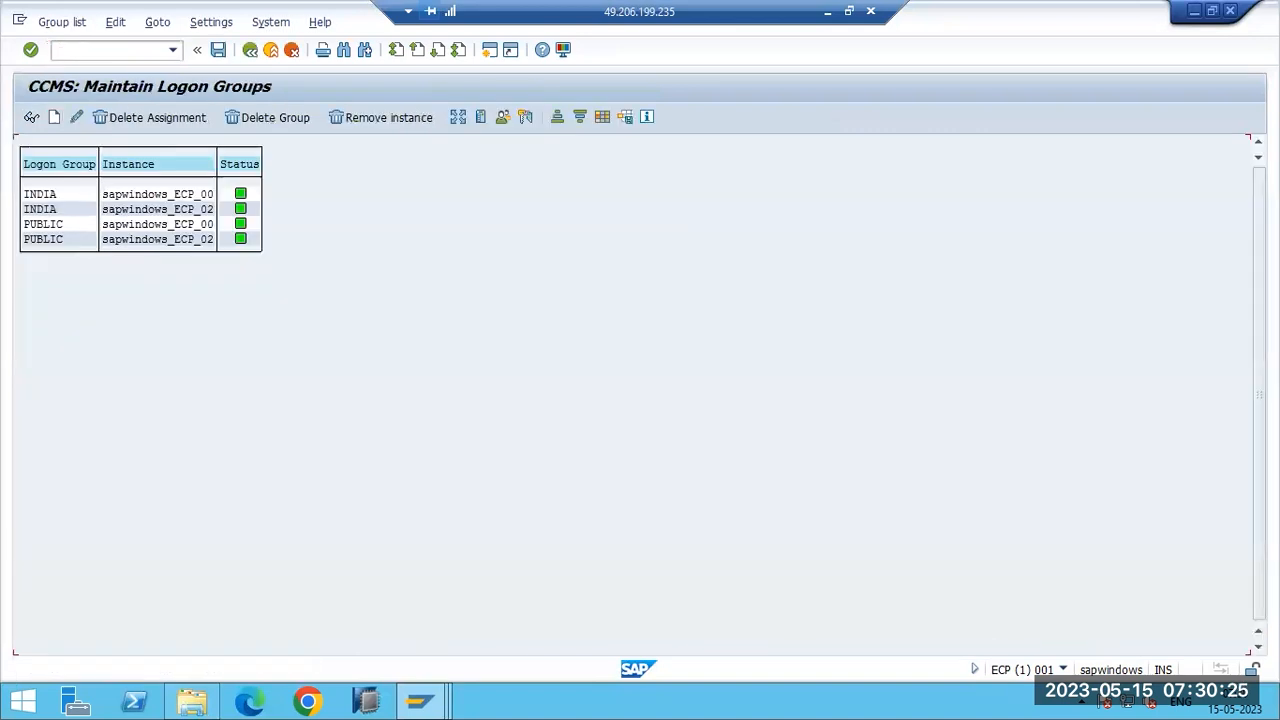
click(454, 116)
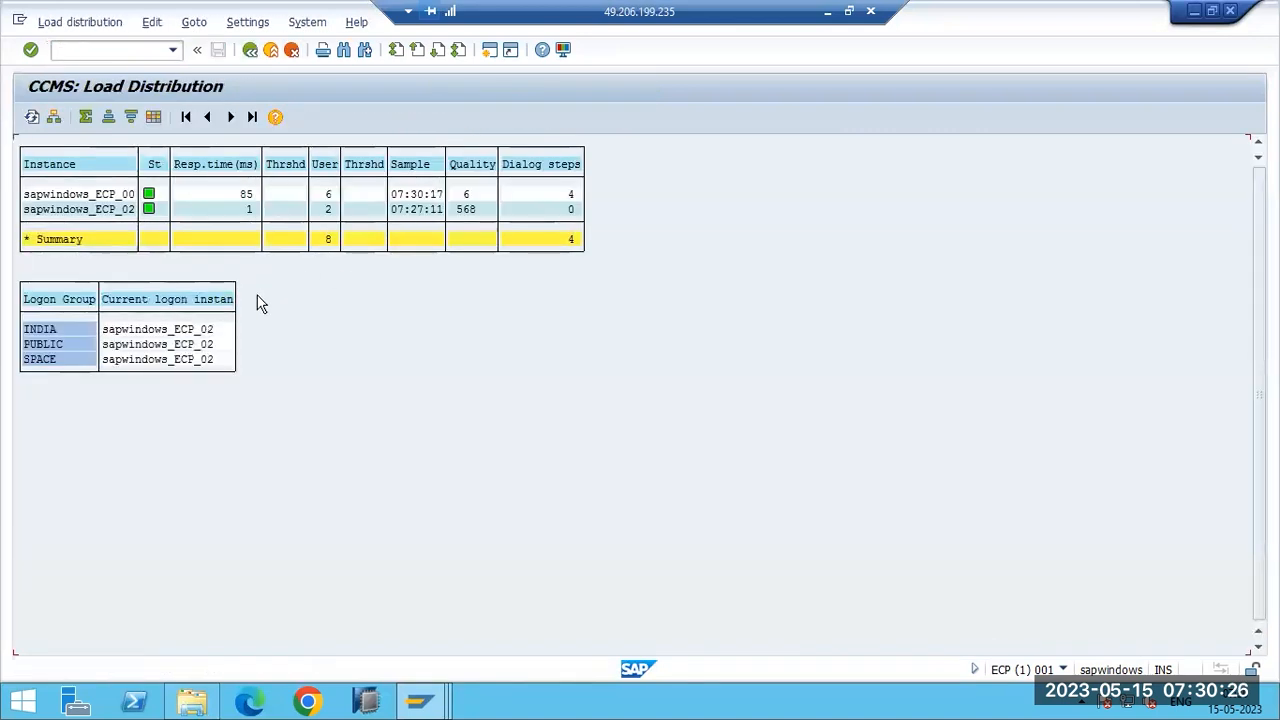
double_click(86, 211)
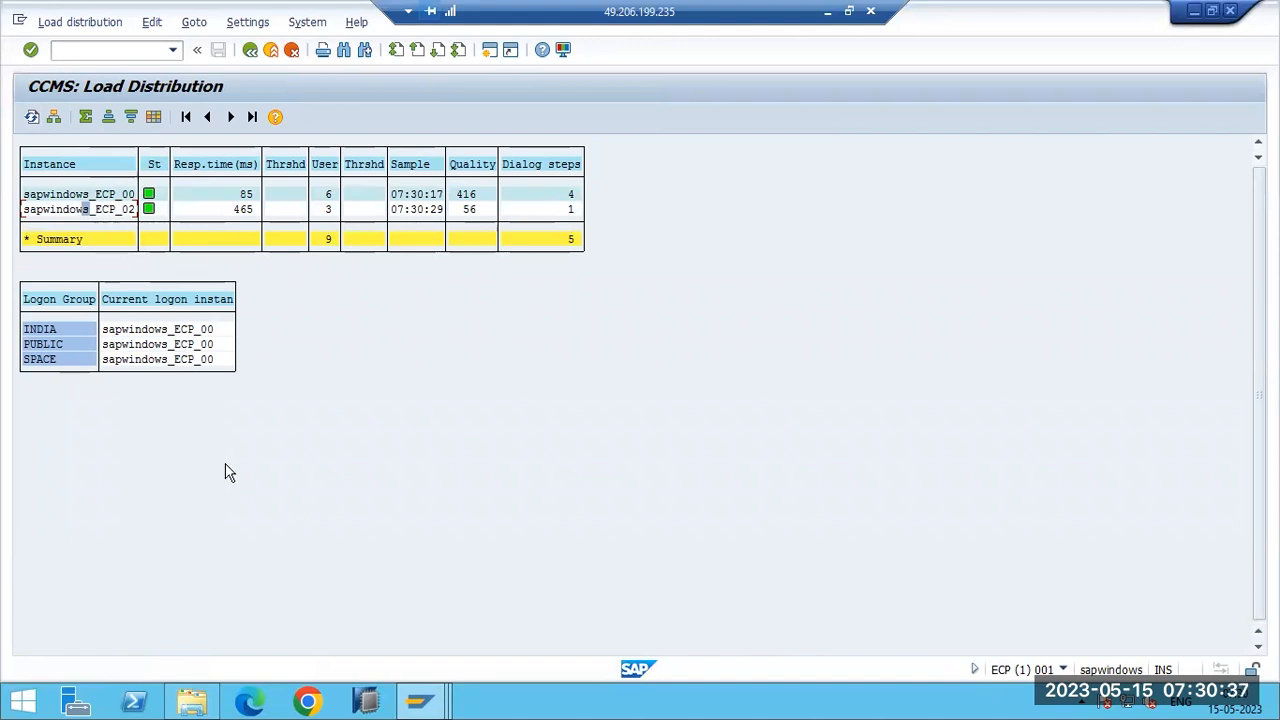
Refresh sapwindows_ECP_02 in the load distribution, check the instance assigned to each logon group, and return to SAP Easy Access
click(108, 211)
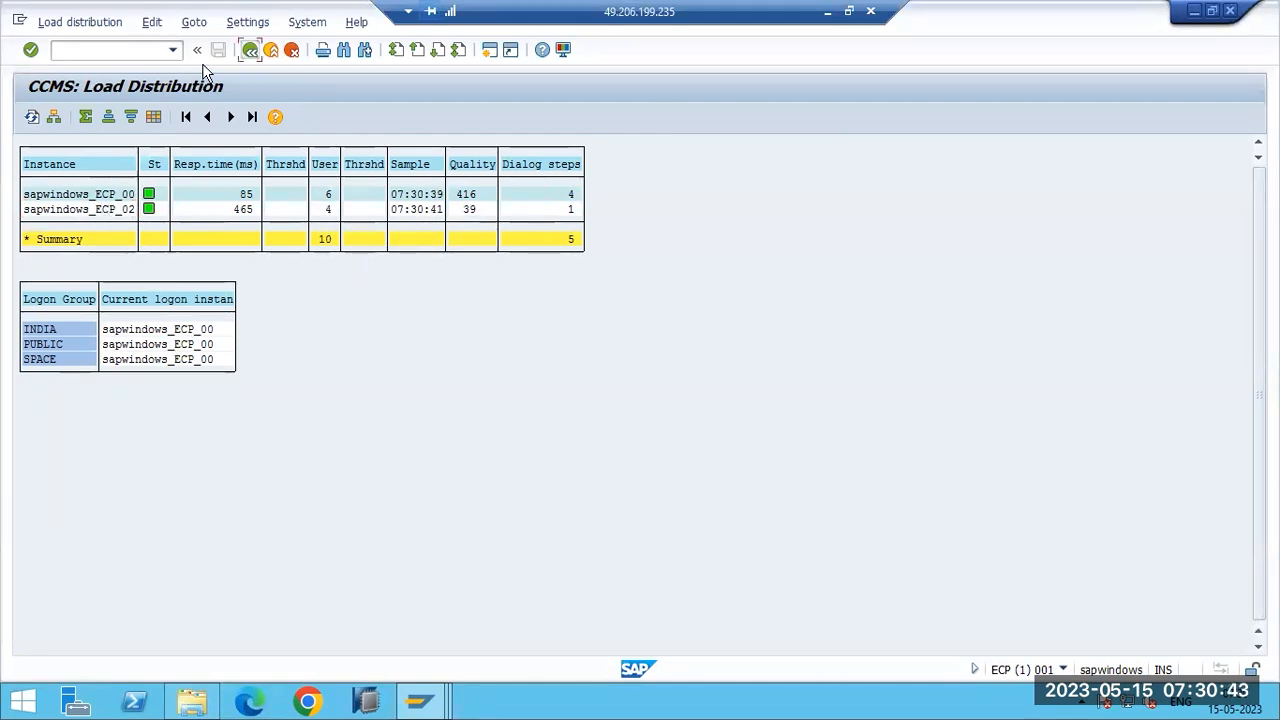
key(F3)
key(F3)
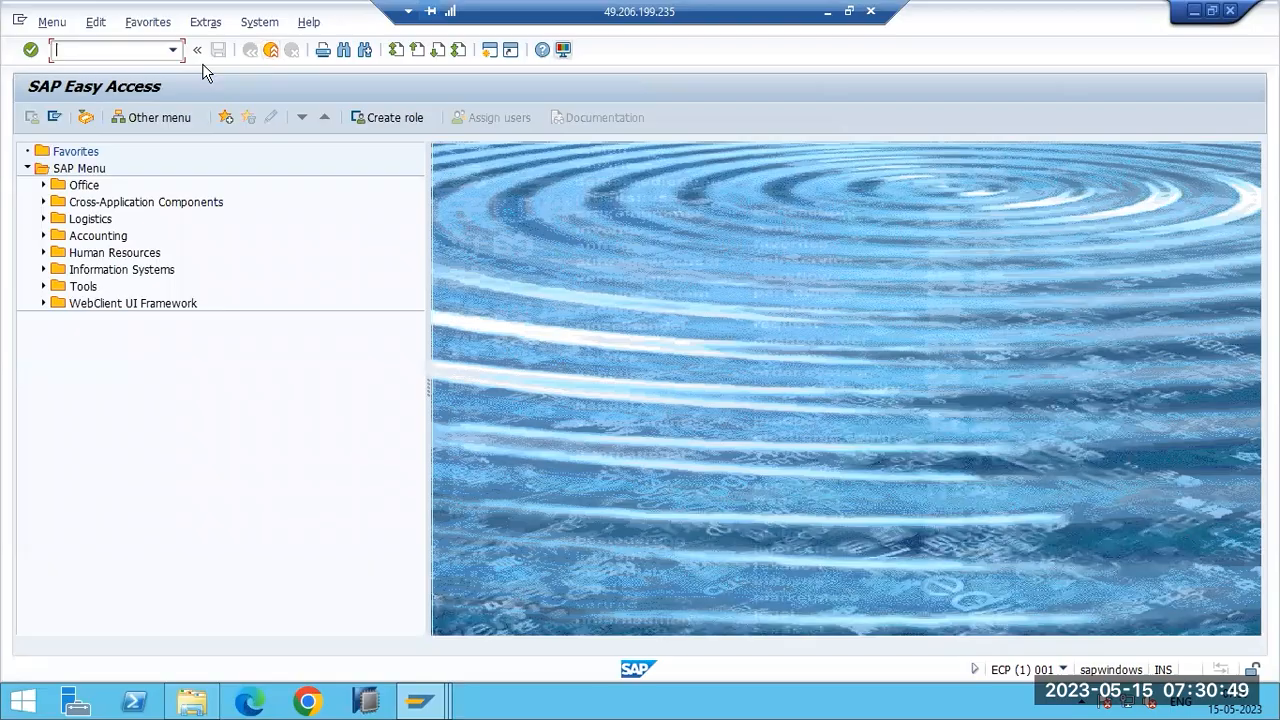
Check the transaction notes in Paint, run transaction SMMS in the SAP session, and close the Internet Explorer security message
click(828, 12)
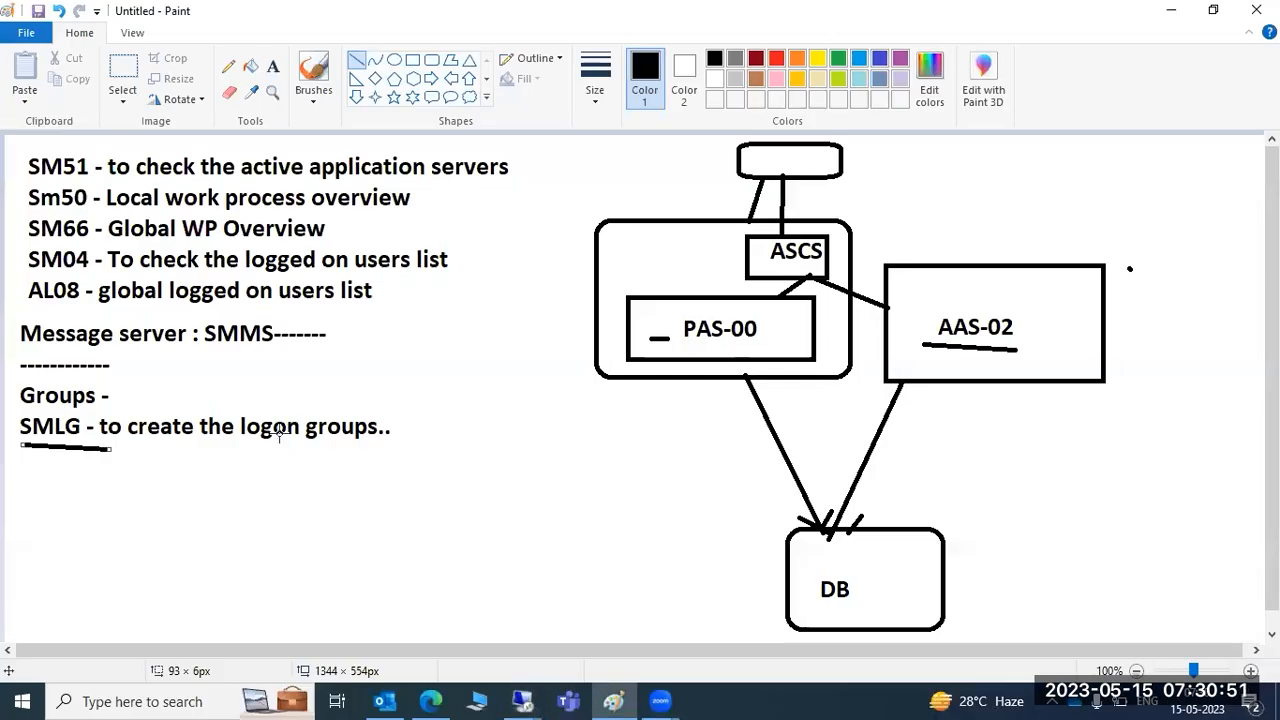
click(522, 701)
click(596, 636)
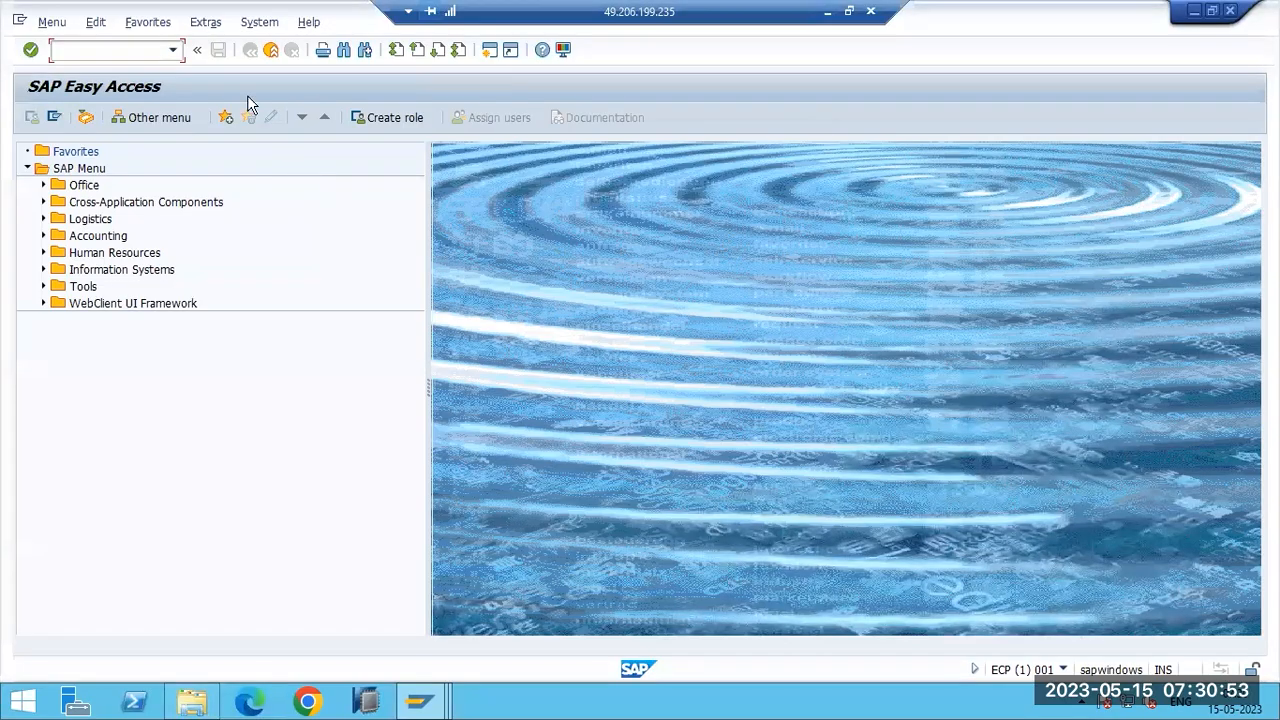
text(s)
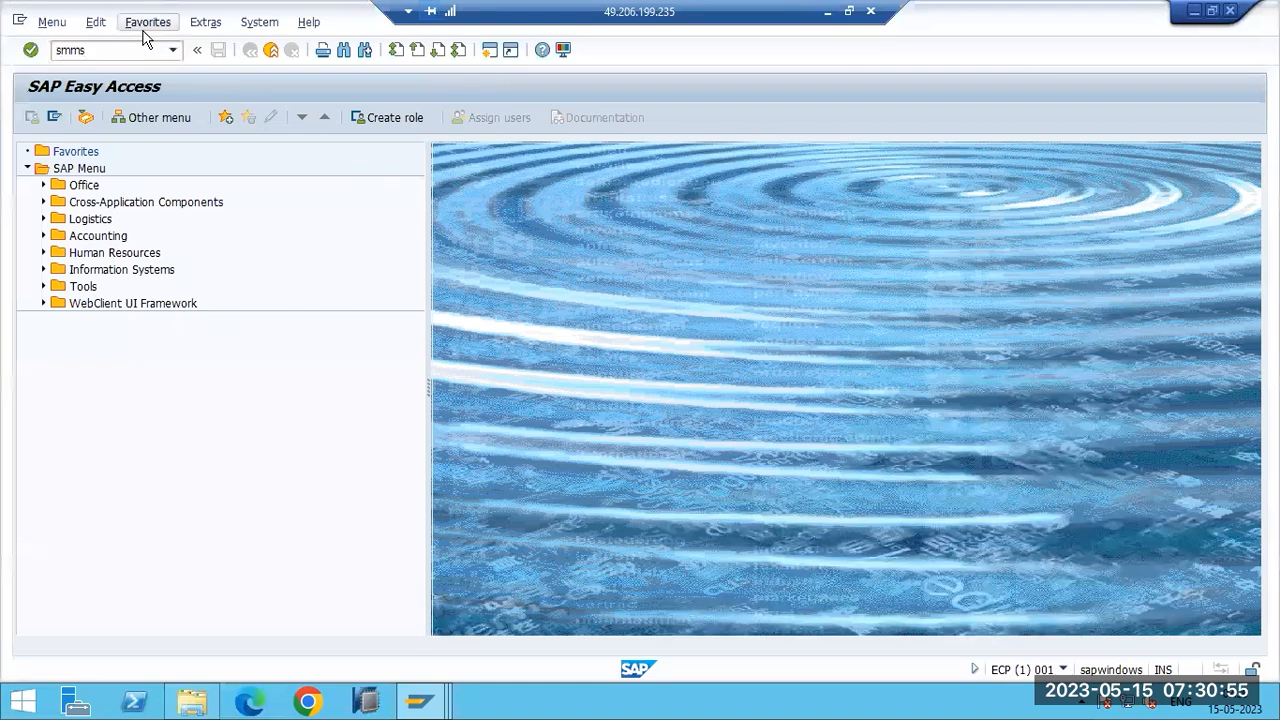
text(mms)
key(Return)
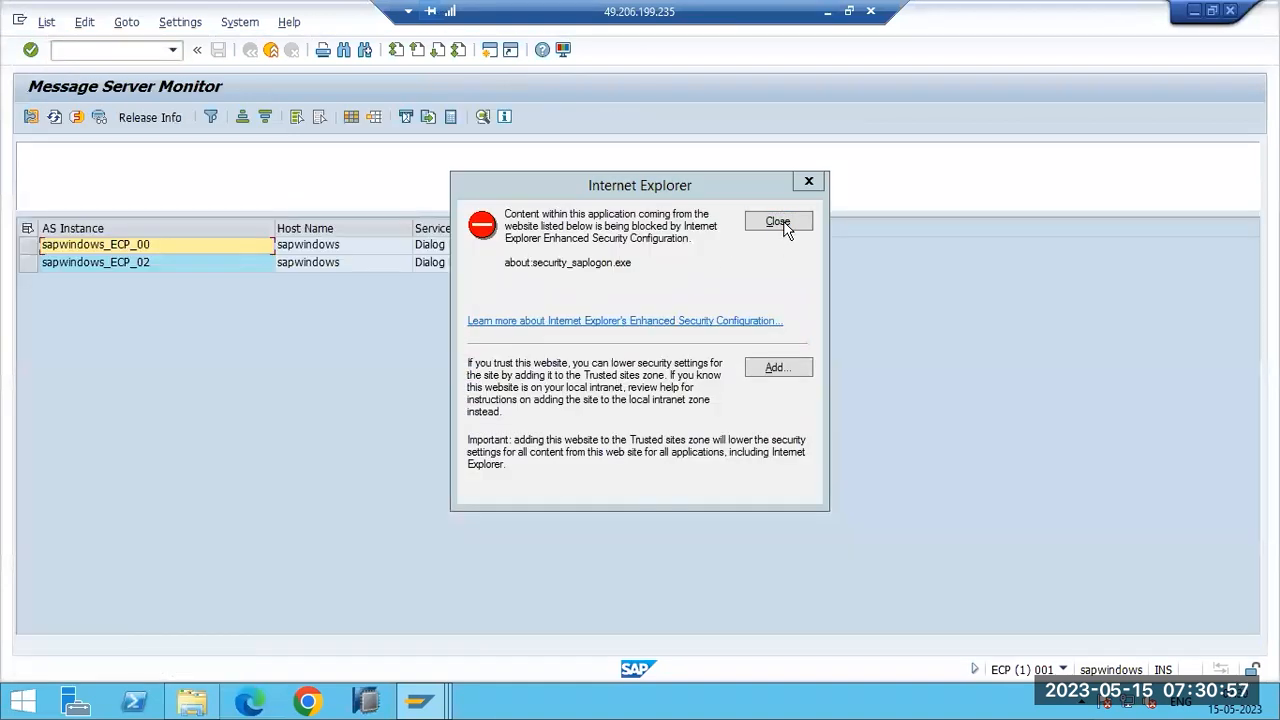
click(779, 222)
Examine the message server port and both application server instances in the Message Server Monitor, and return to SAP Easy Access
drag(25, 157, 368, 155)
double_click(368, 156)
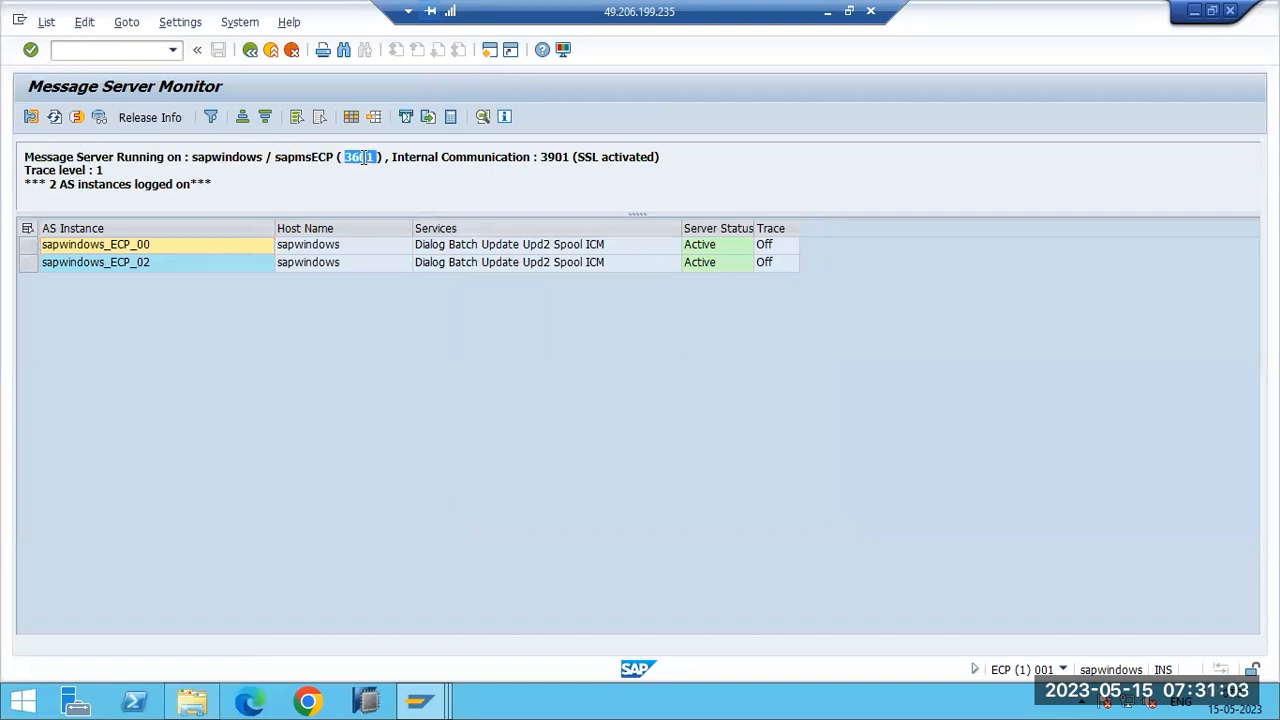
click(120, 264)
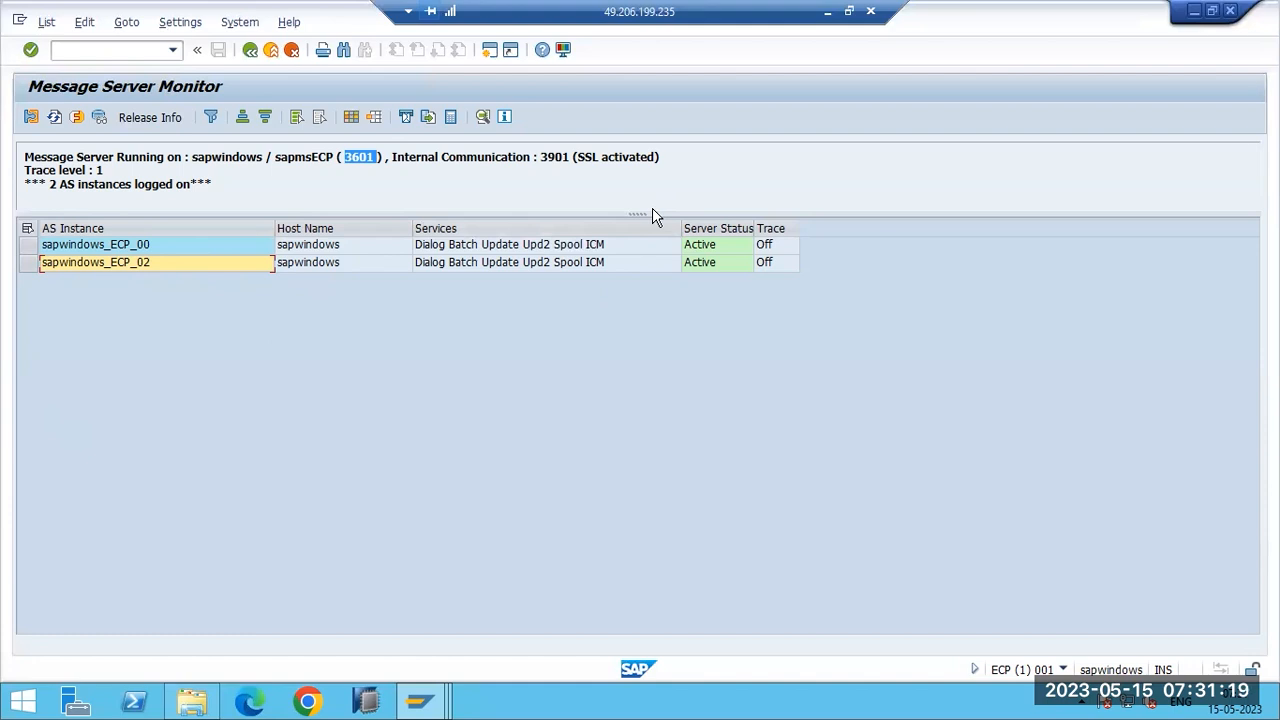
click(165, 244)
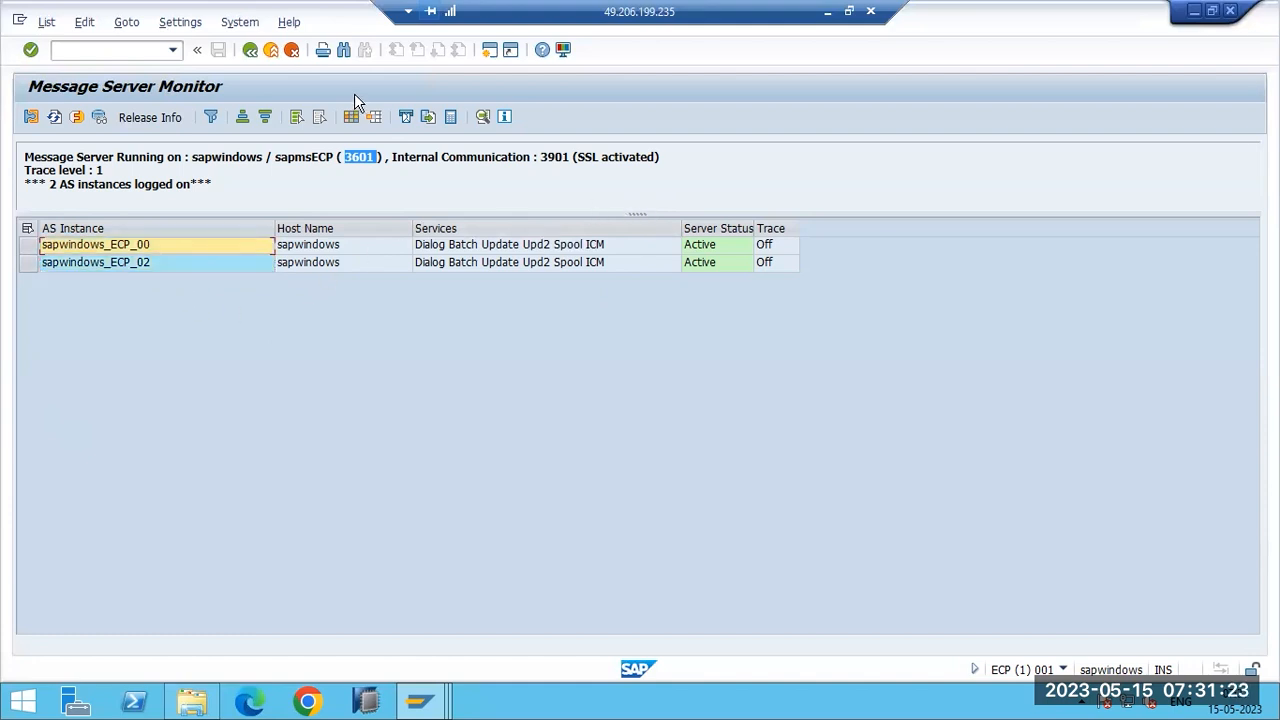
key(F3)
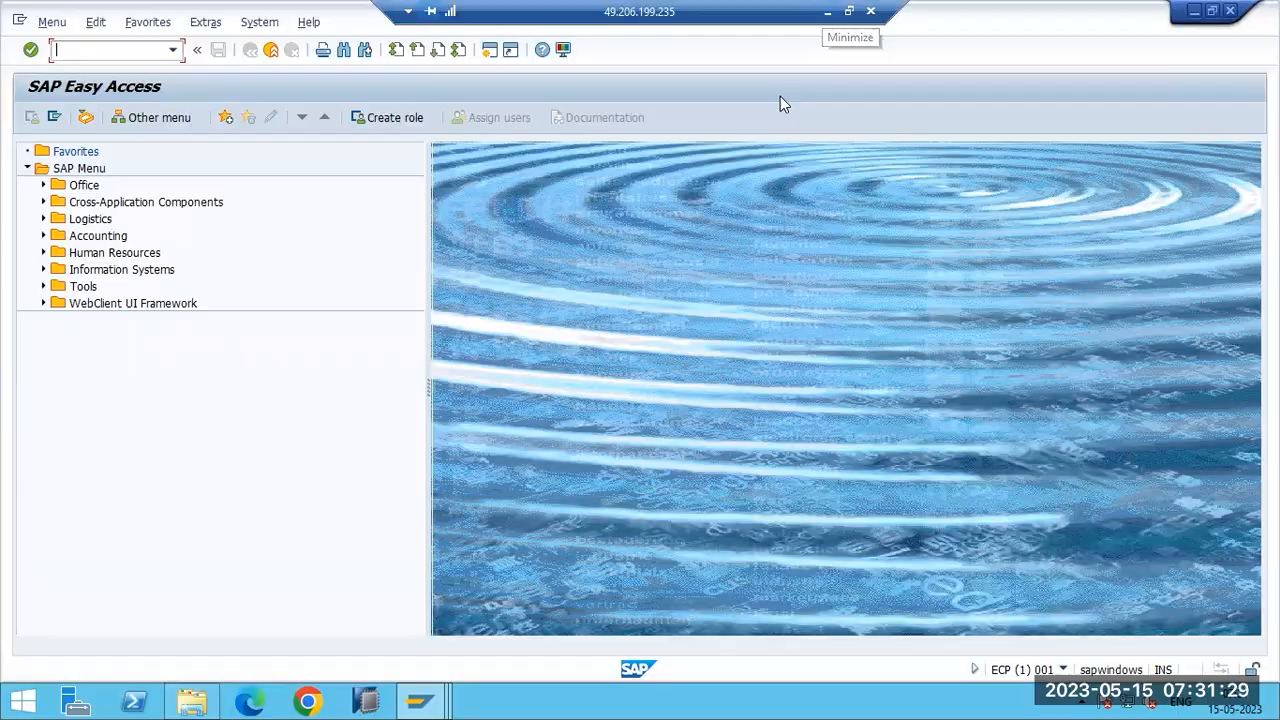
Switch to Paint and underline "global logged on" in the AL08 note with a straight line about 231 px long
key(alt+Tab)
mouse_move(97, 308)
mouse_down()
mouse_move(7, 320)
mouse_move(76, 305)
mouse_move(313, 306)
mouse_up()
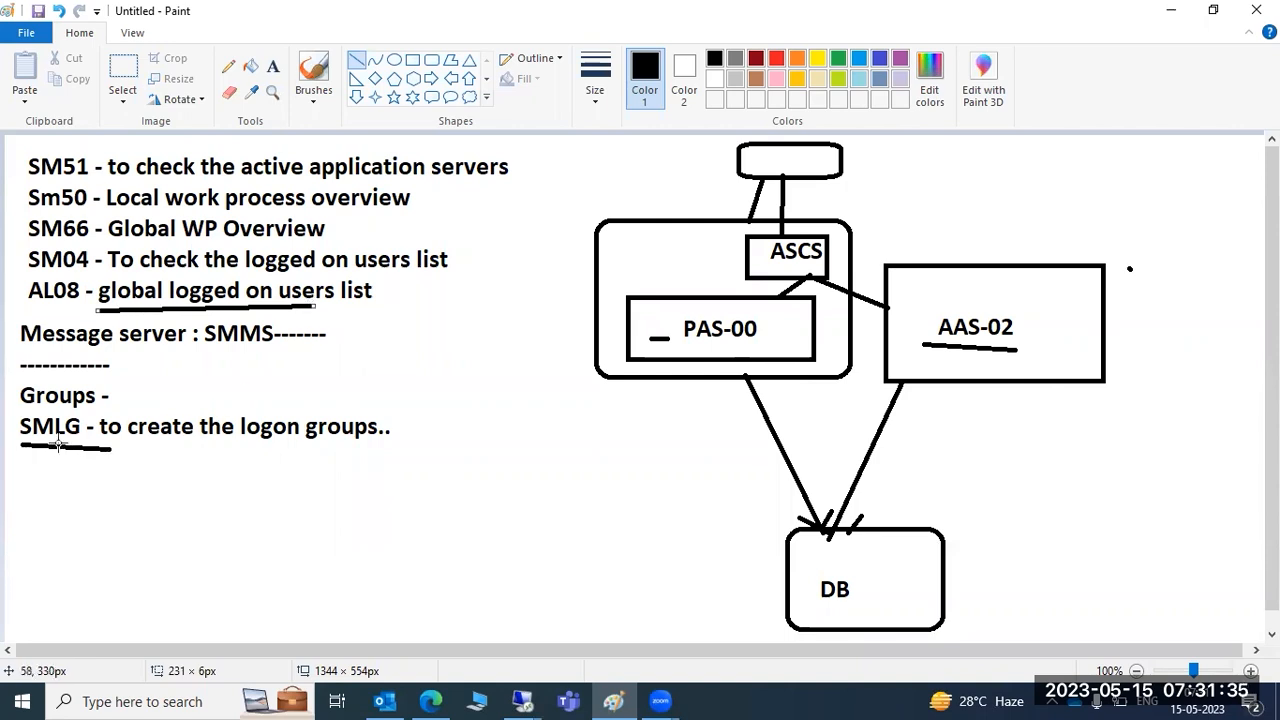
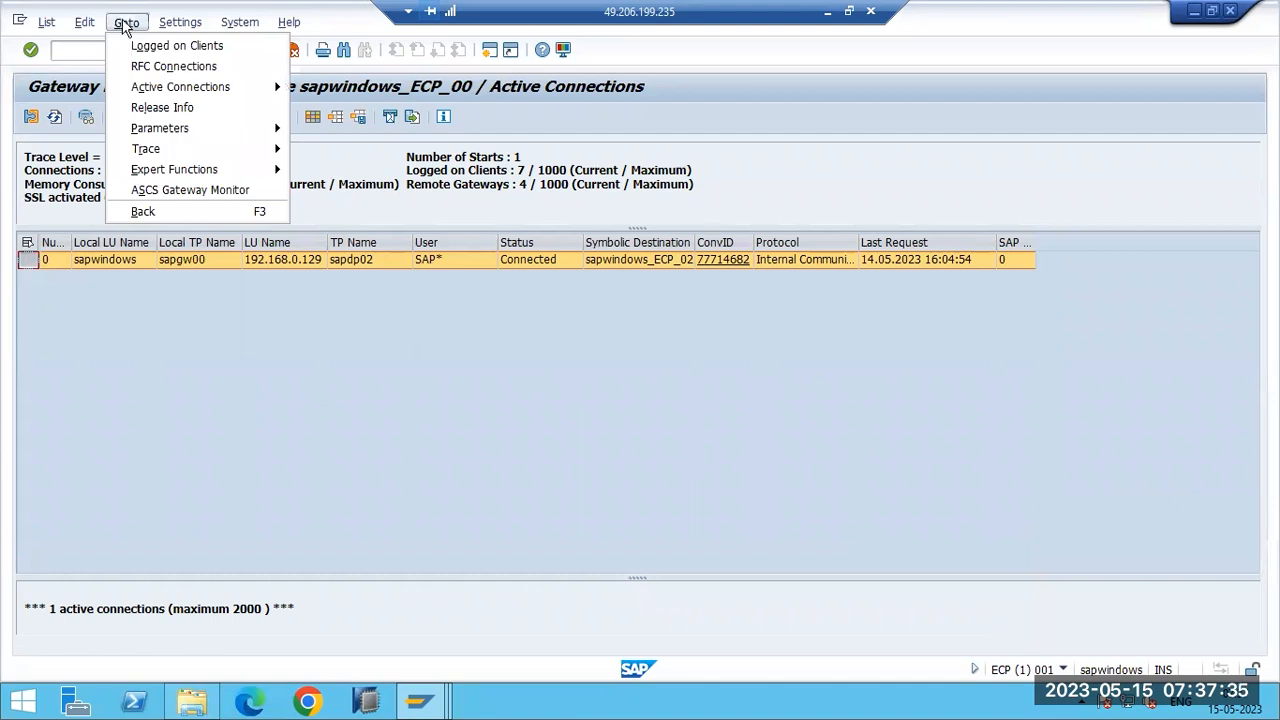
View the gateway's logged-on clients, close the security message, and return to the active connections
click(147, 50)
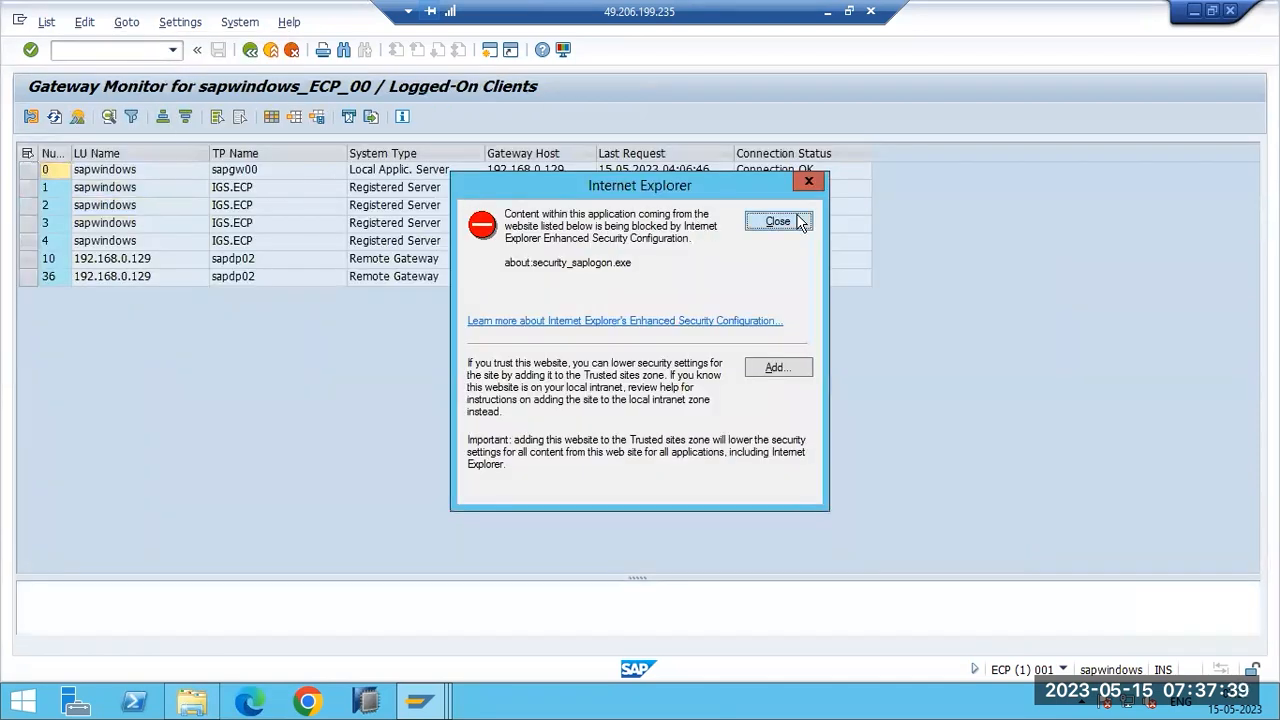
click(797, 221)
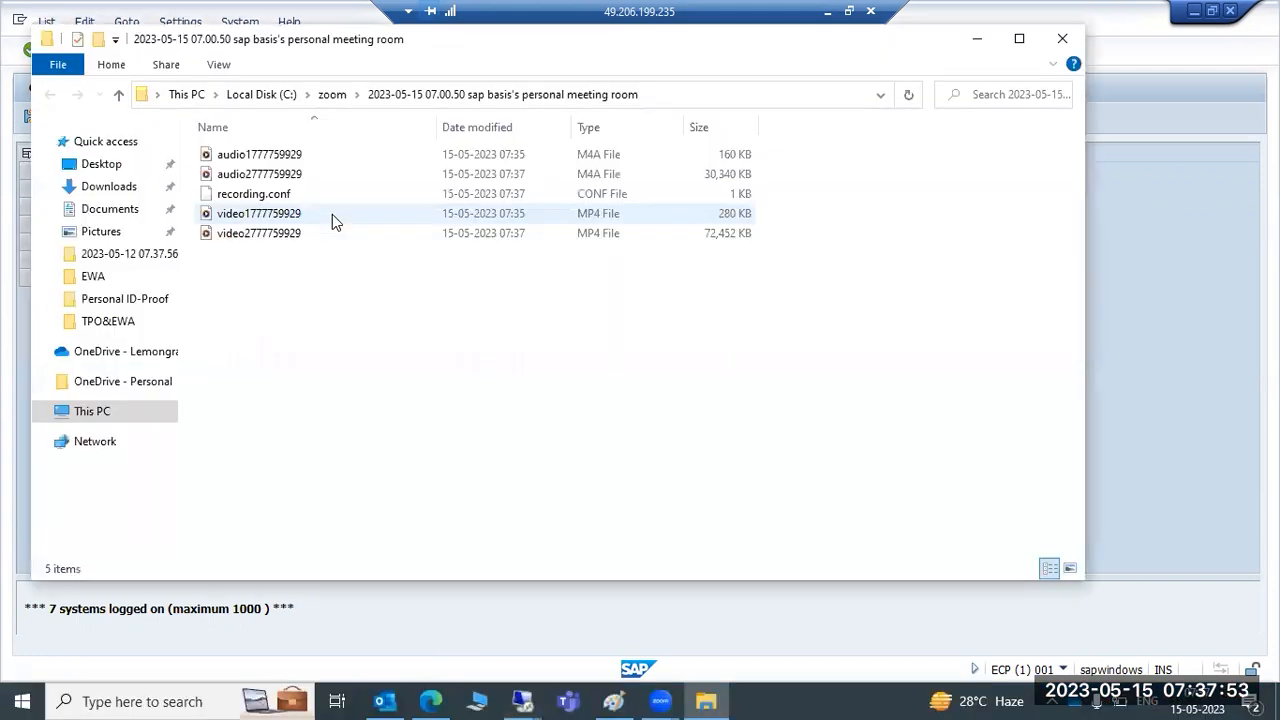
click(1164, 339)
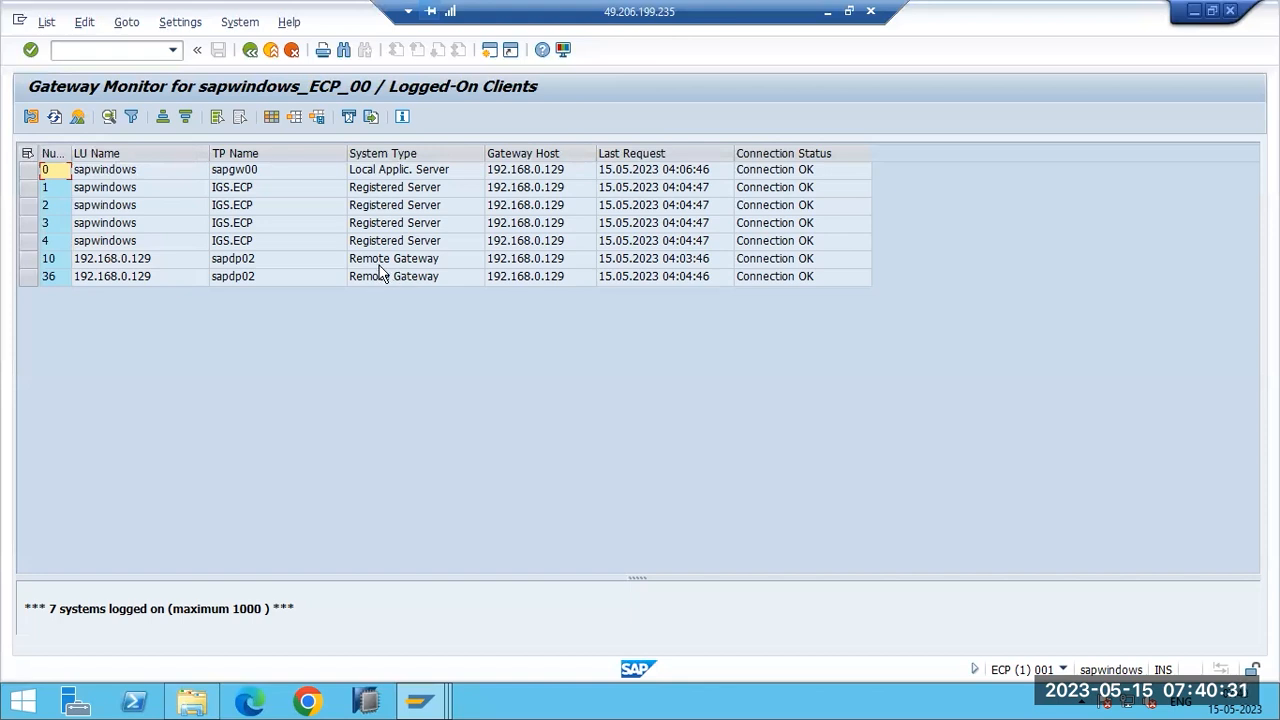
key(F3)
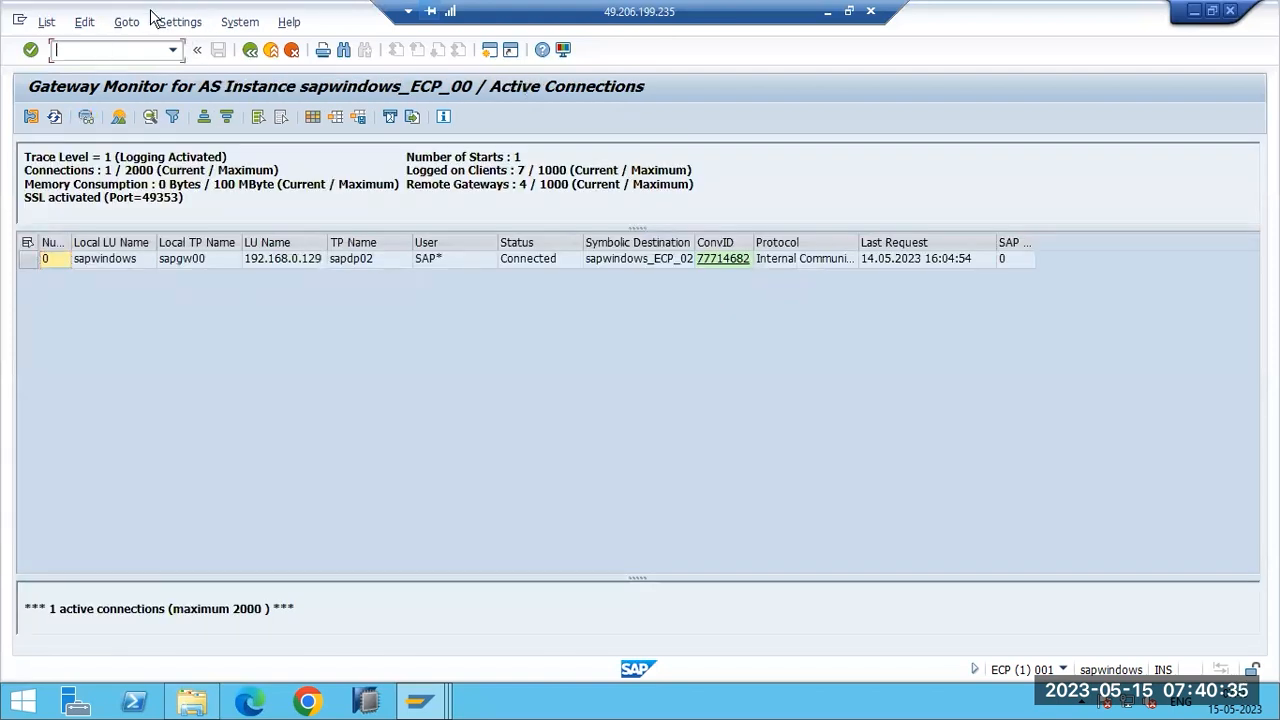
click(126, 24)
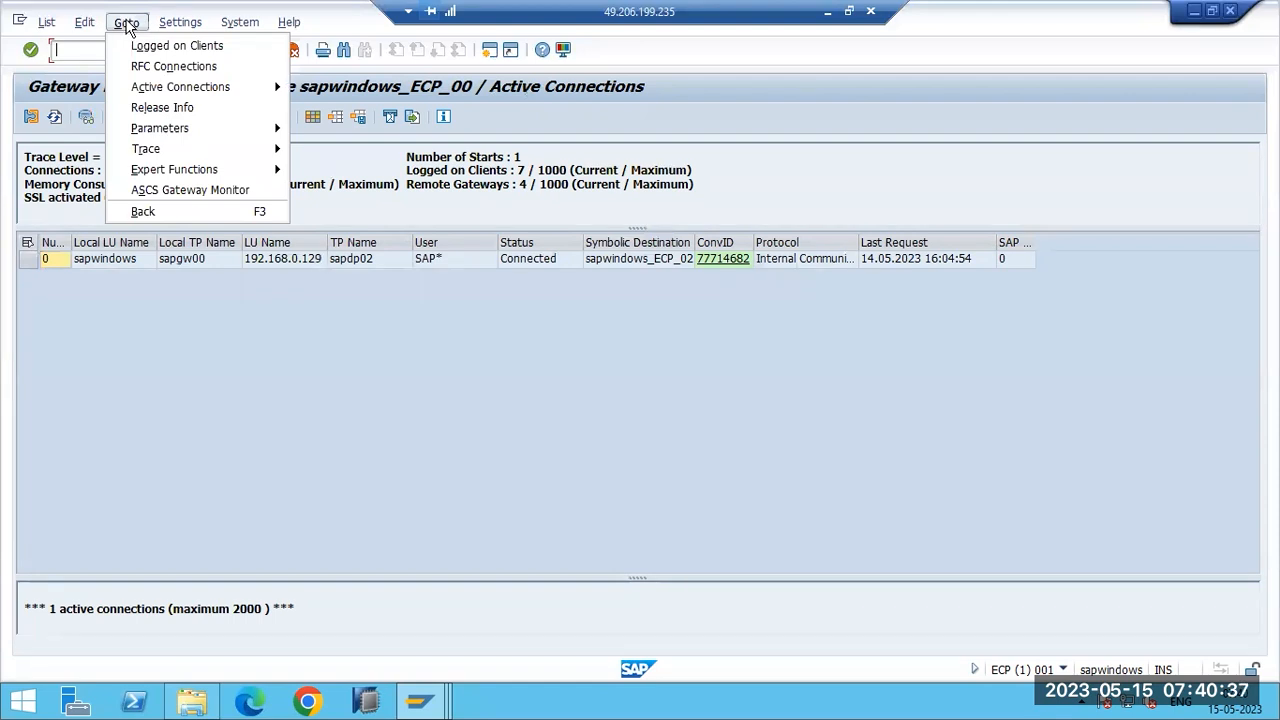
mouse_move(160, 24)
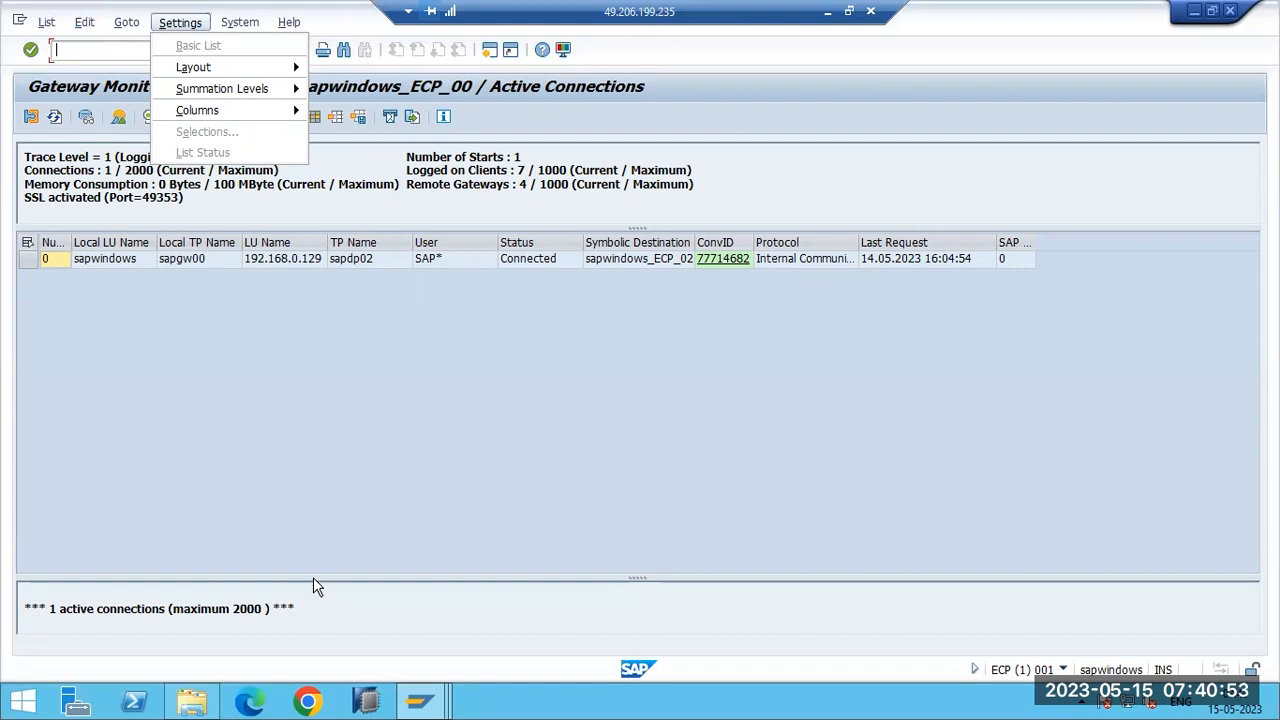
click(249, 372)
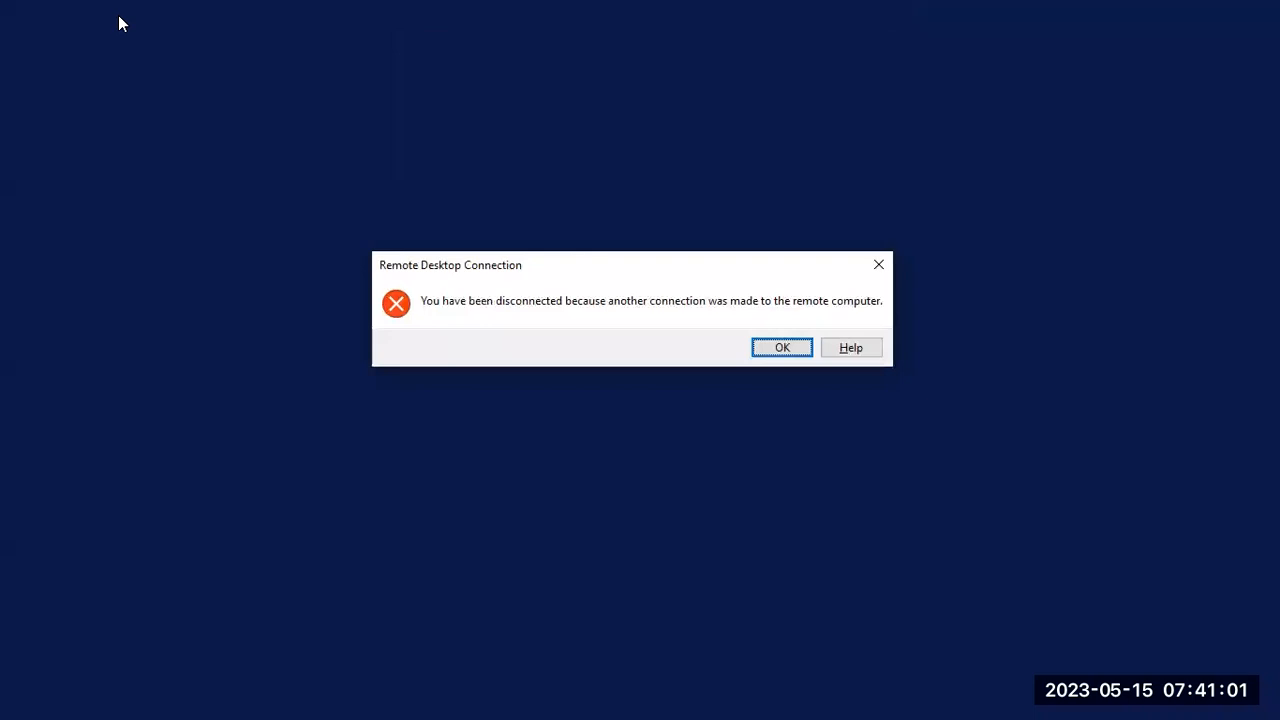
click(789, 350)
mouse_move(525, 698)
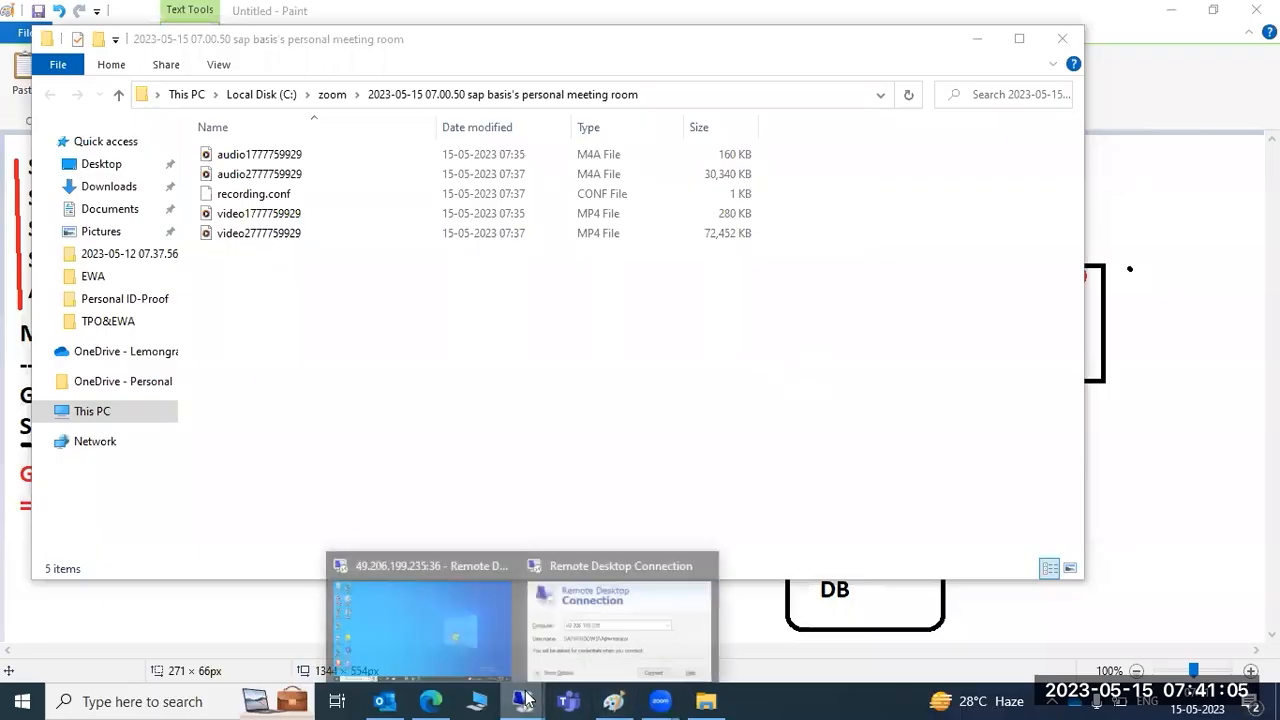
click(577, 643)
click(710, 329)
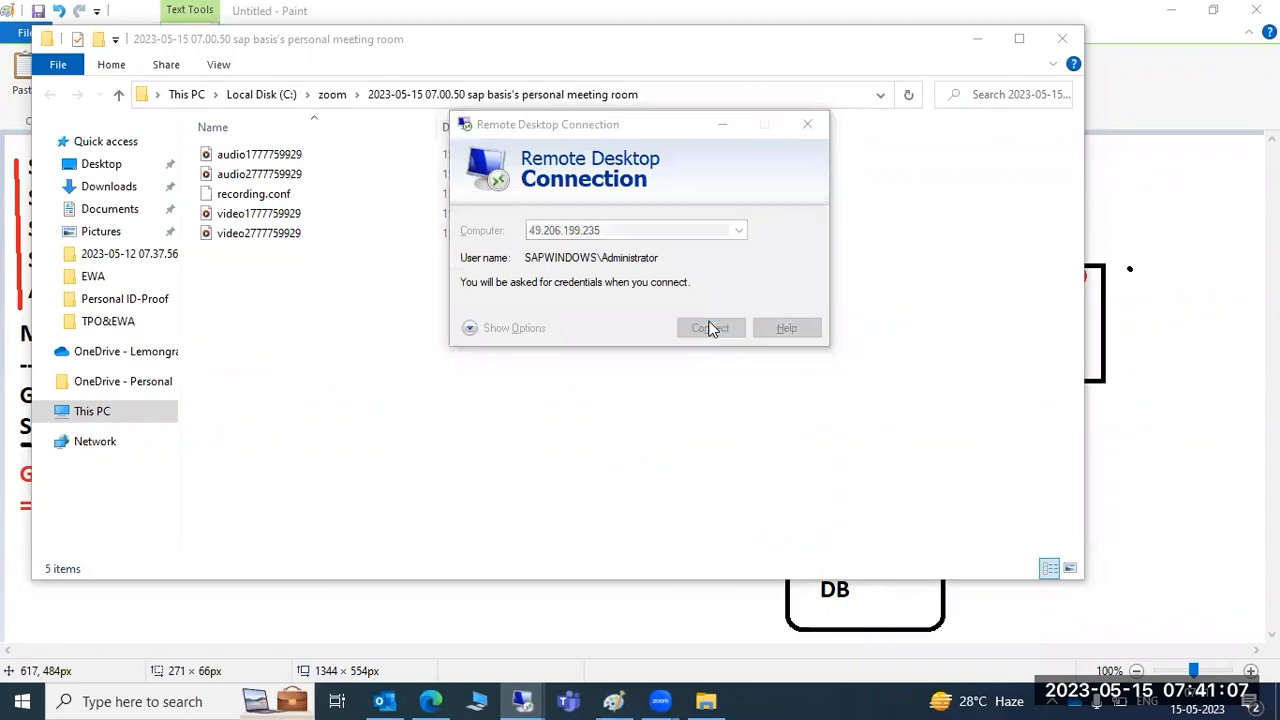
text(**********)
key(Return)
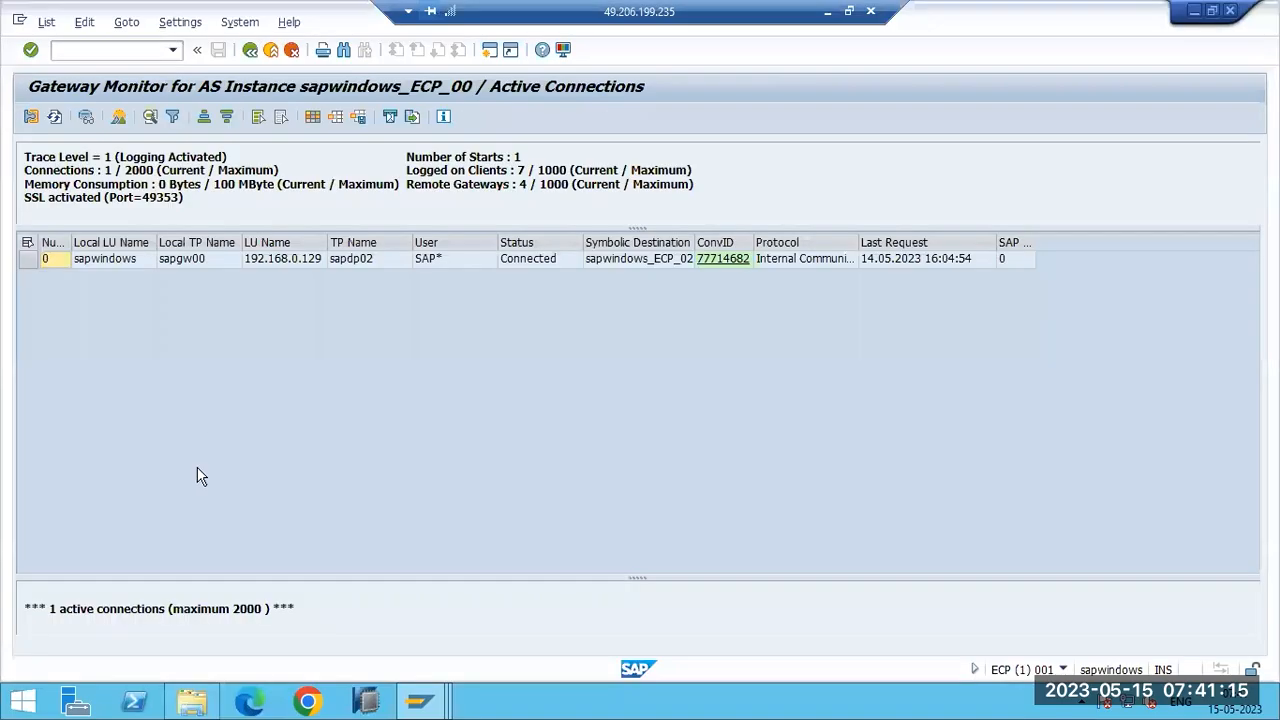
Refresh the gateway's active connections, examine the RFC connections to other gateways, and return to the active connections
click(55, 117)
click(54, 117)
click(54, 117)
click(54, 117)
click(127, 23)
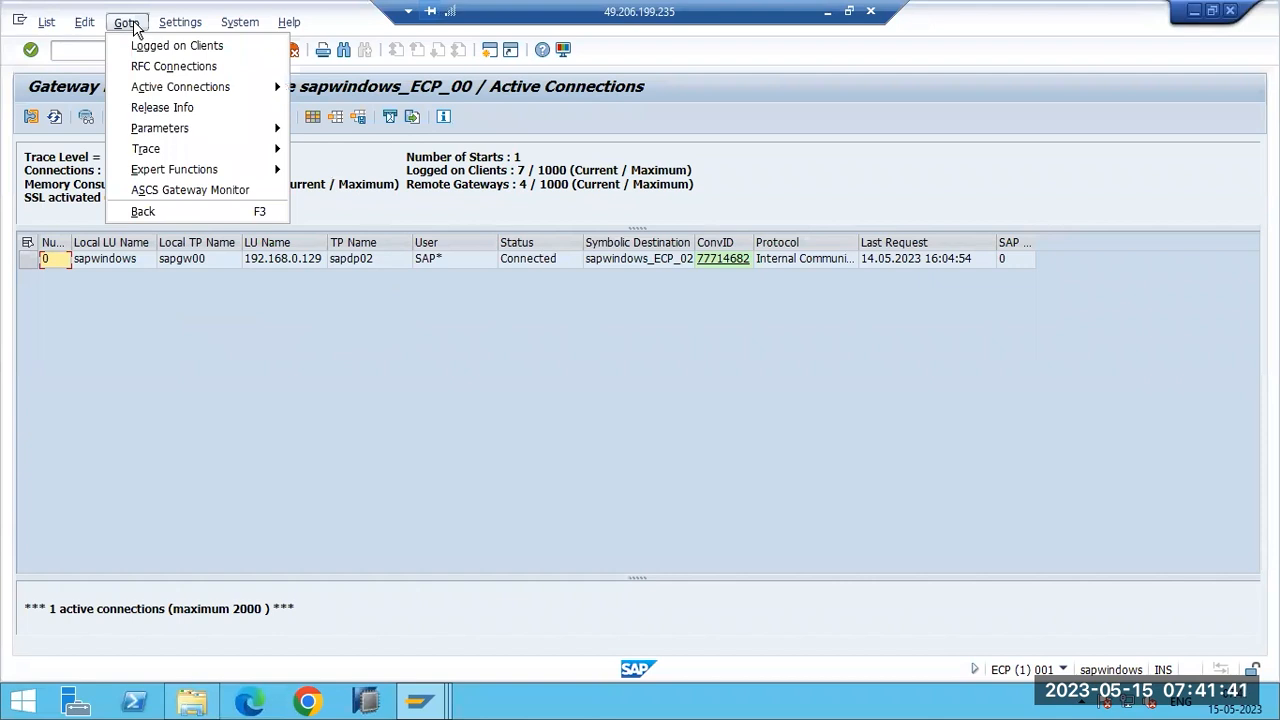
click(160, 68)
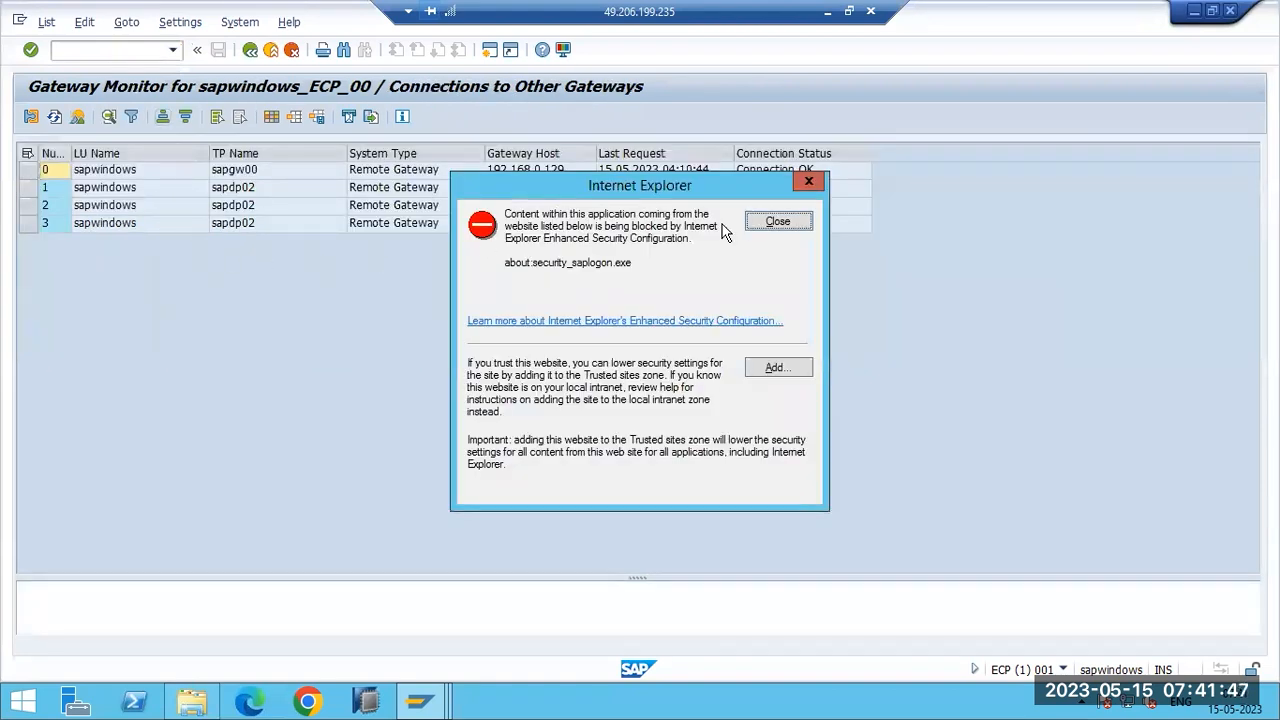
click(777, 222)
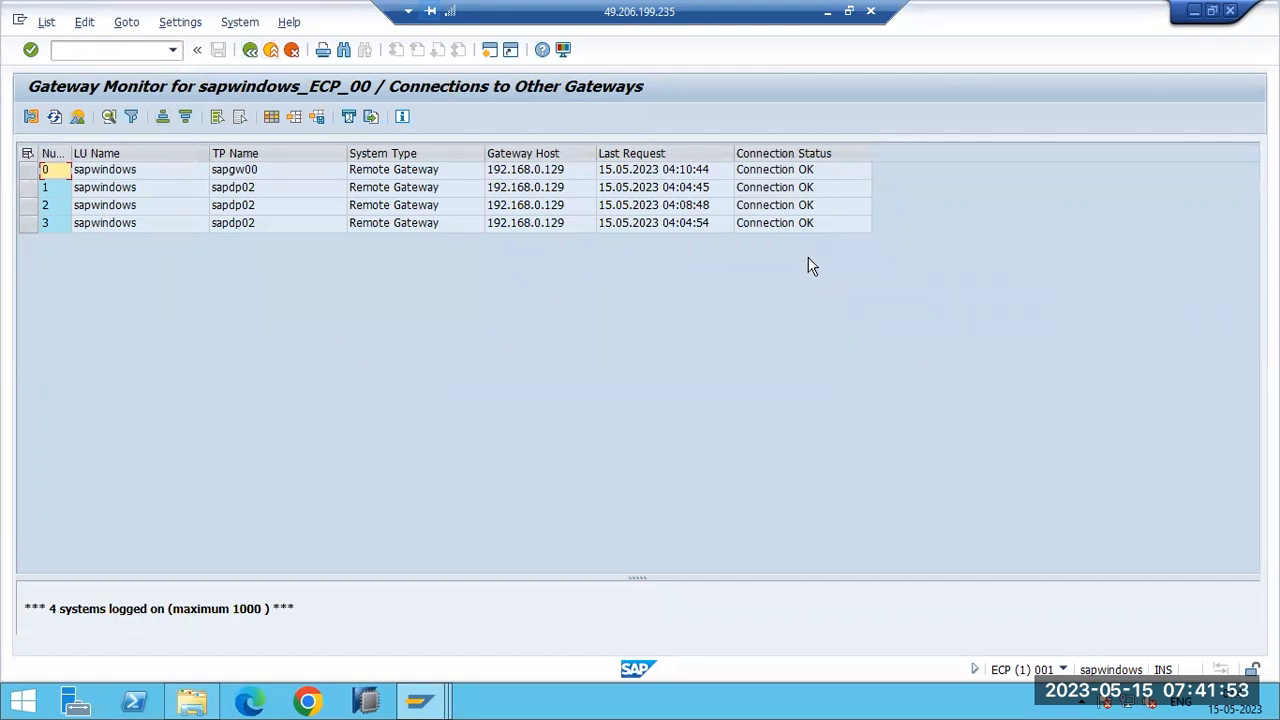
key(F3)
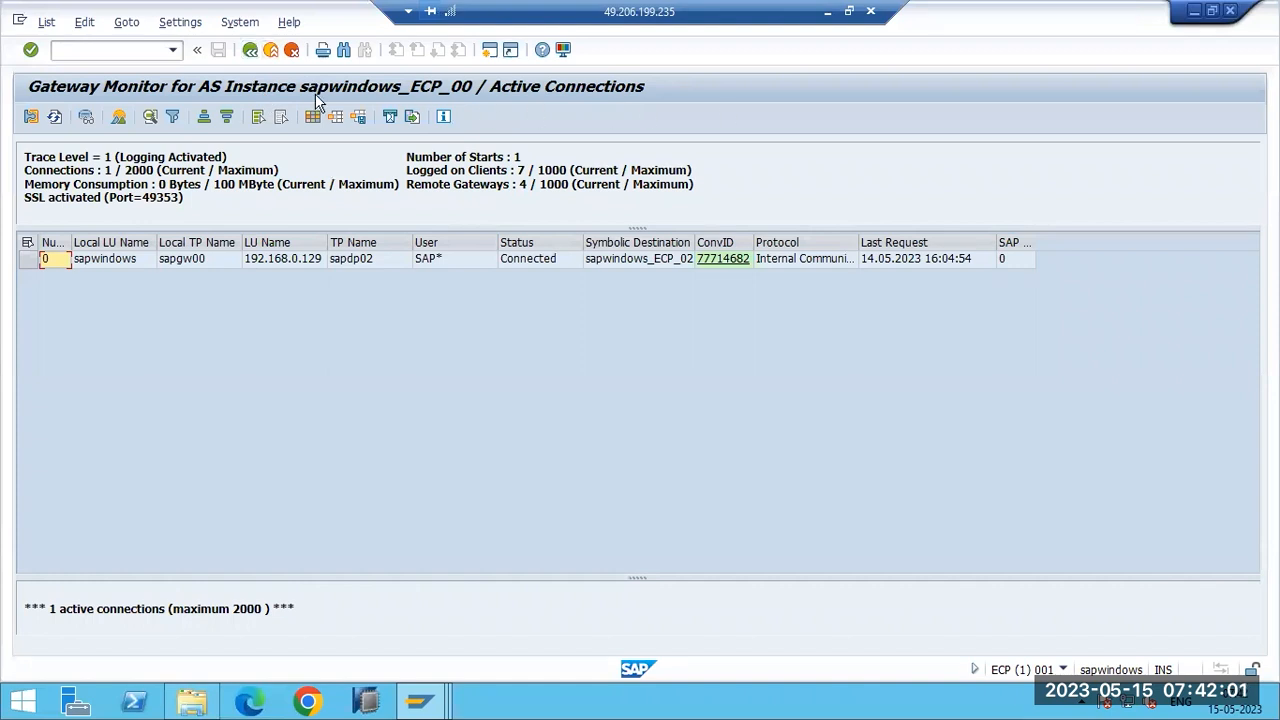
Open the maintenance of the gateway's ACL files and examine the secinfo and reginfo rules
click(134, 28)
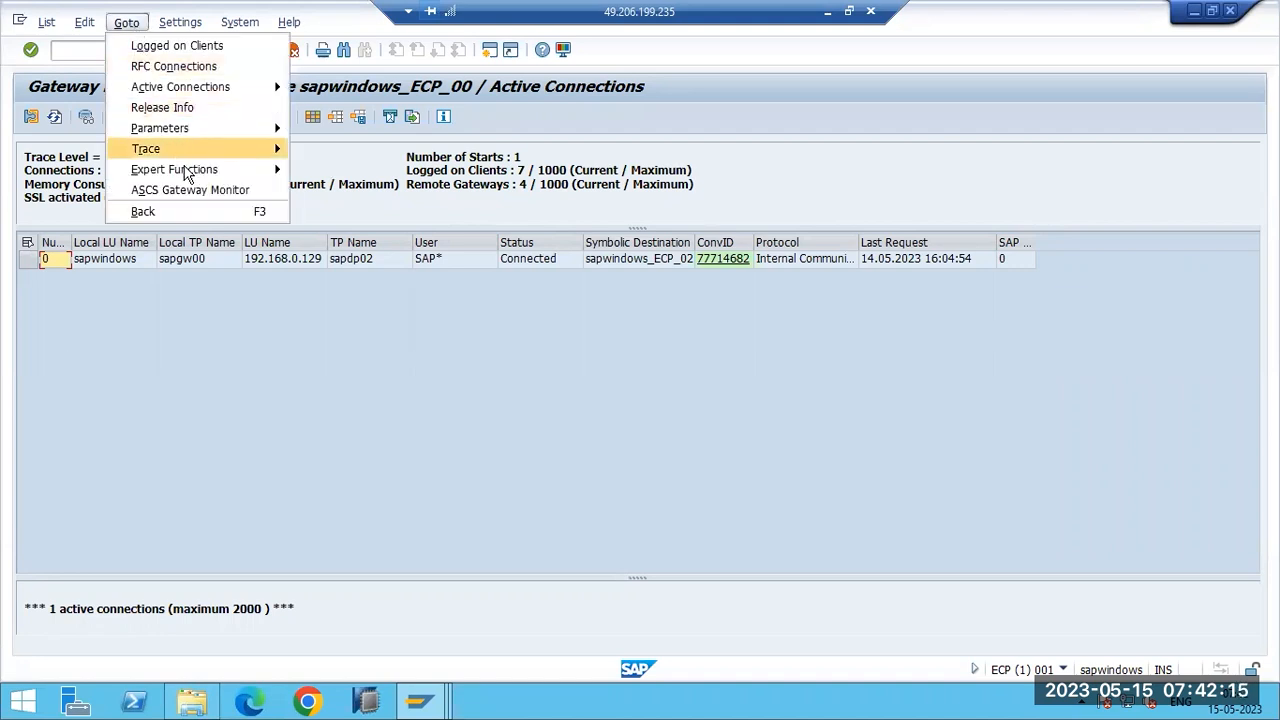
mouse_move(212, 172)
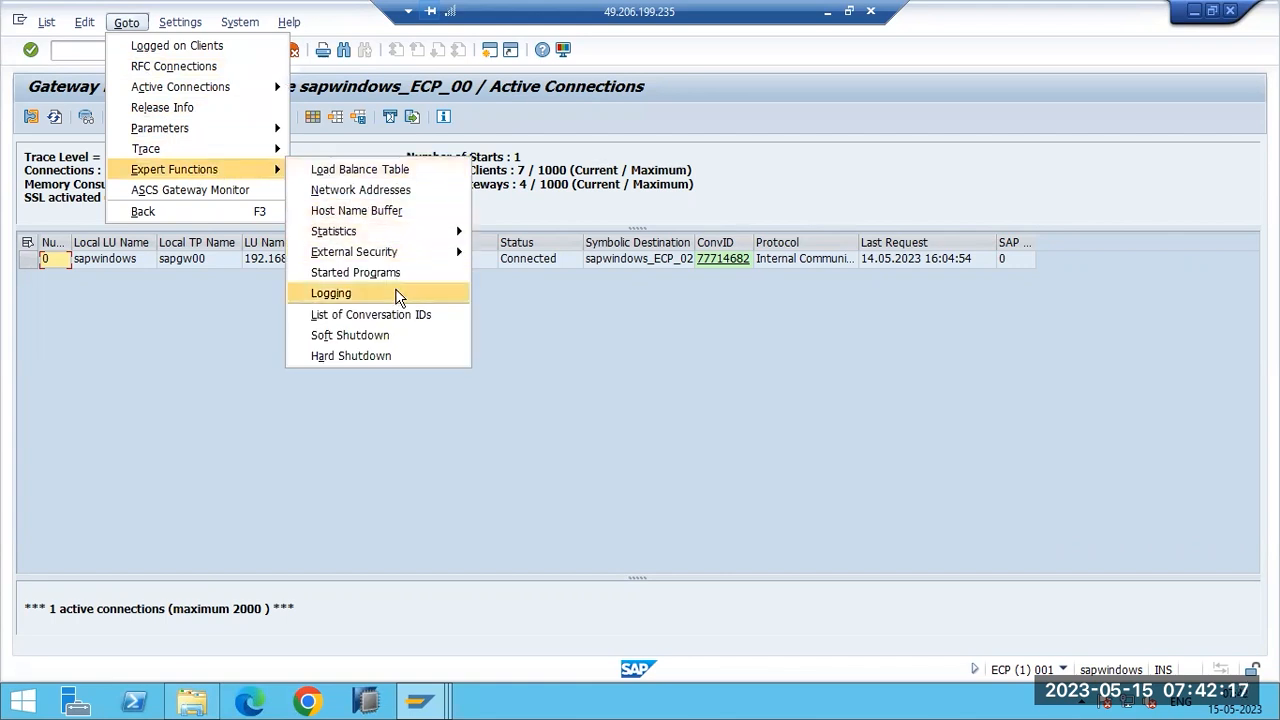
mouse_move(388, 257)
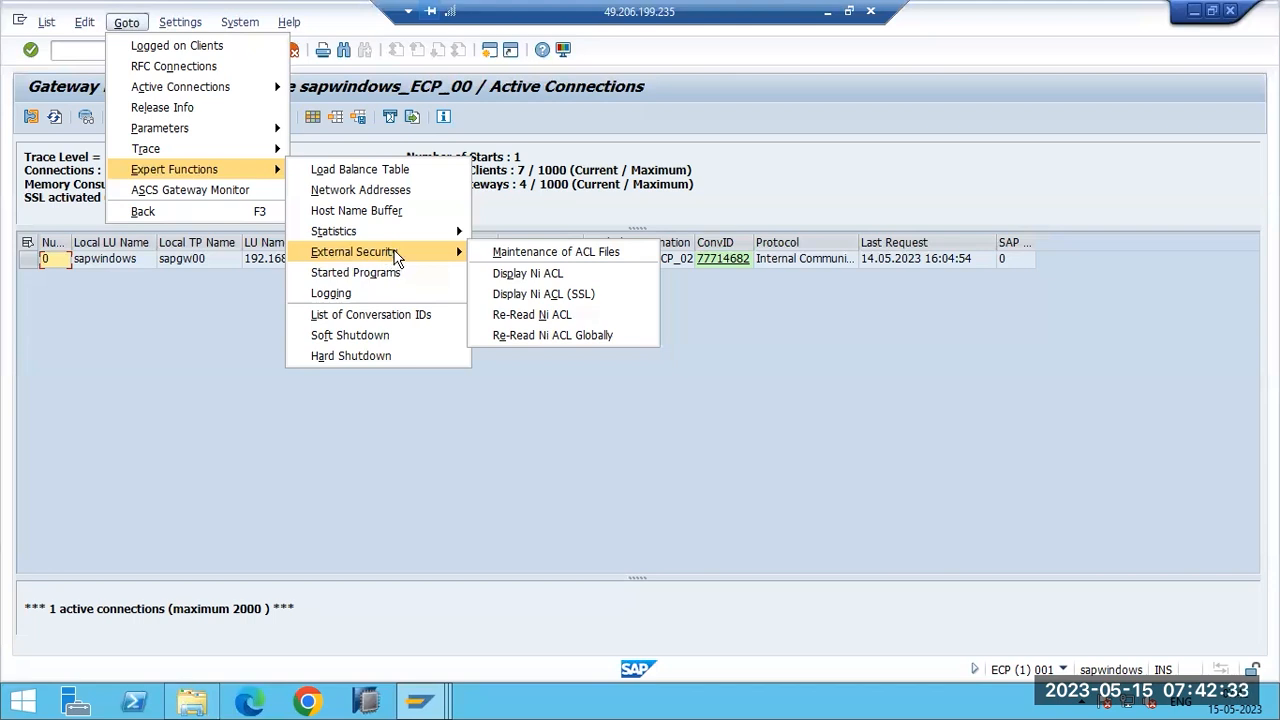
mouse_move(173, 172)
click(532, 252)
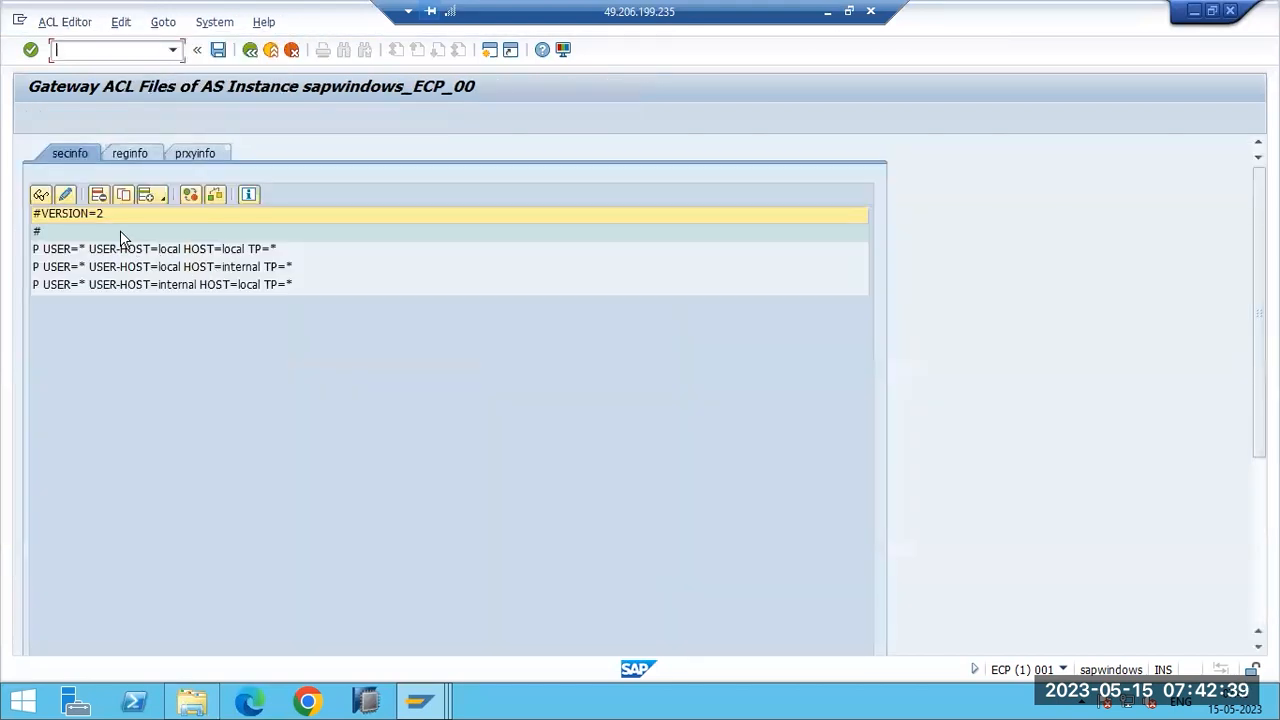
click(131, 152)
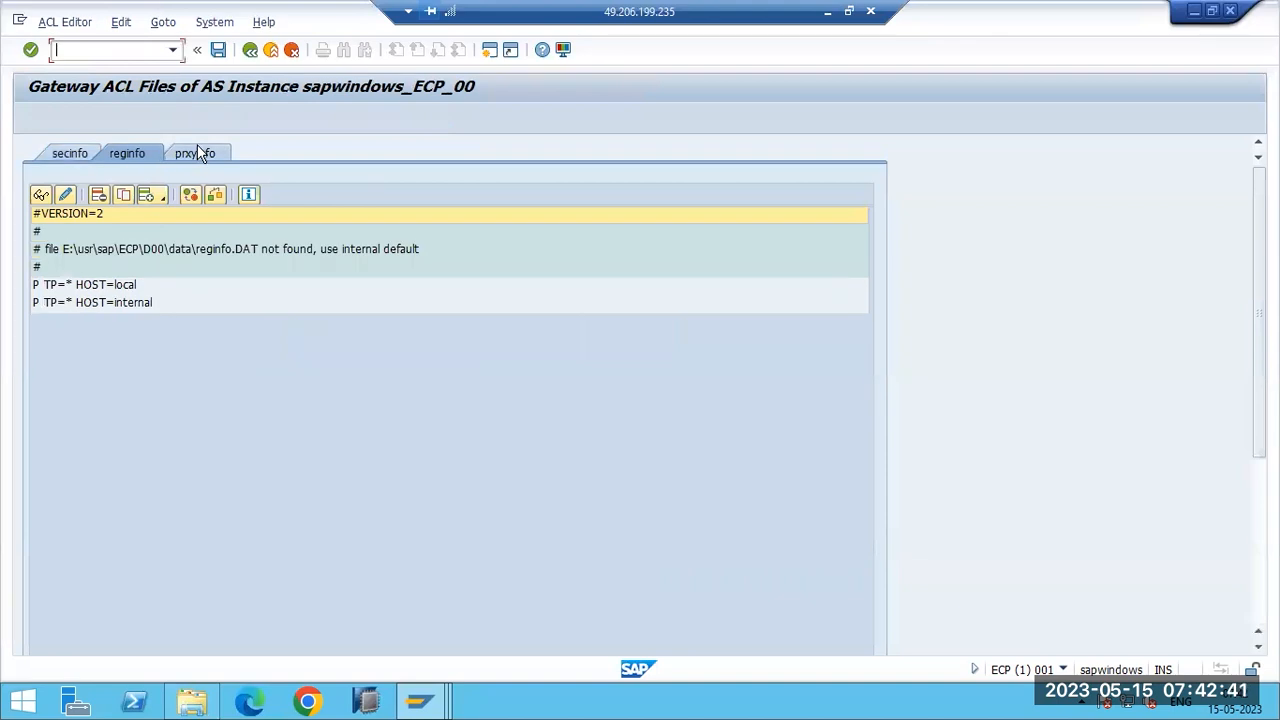
click(63, 150)
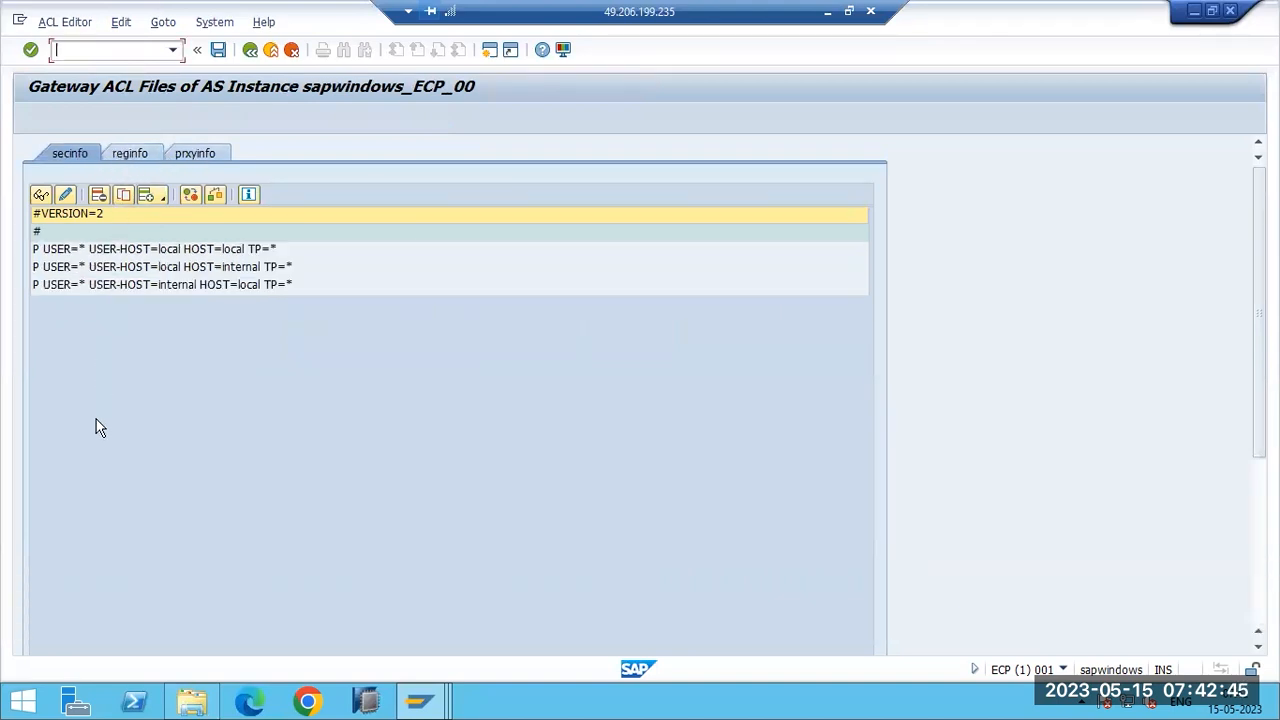
Try to restrict the first secinfo rule to a single user name in its USER field, and return to the ACL rules
click(60, 249)
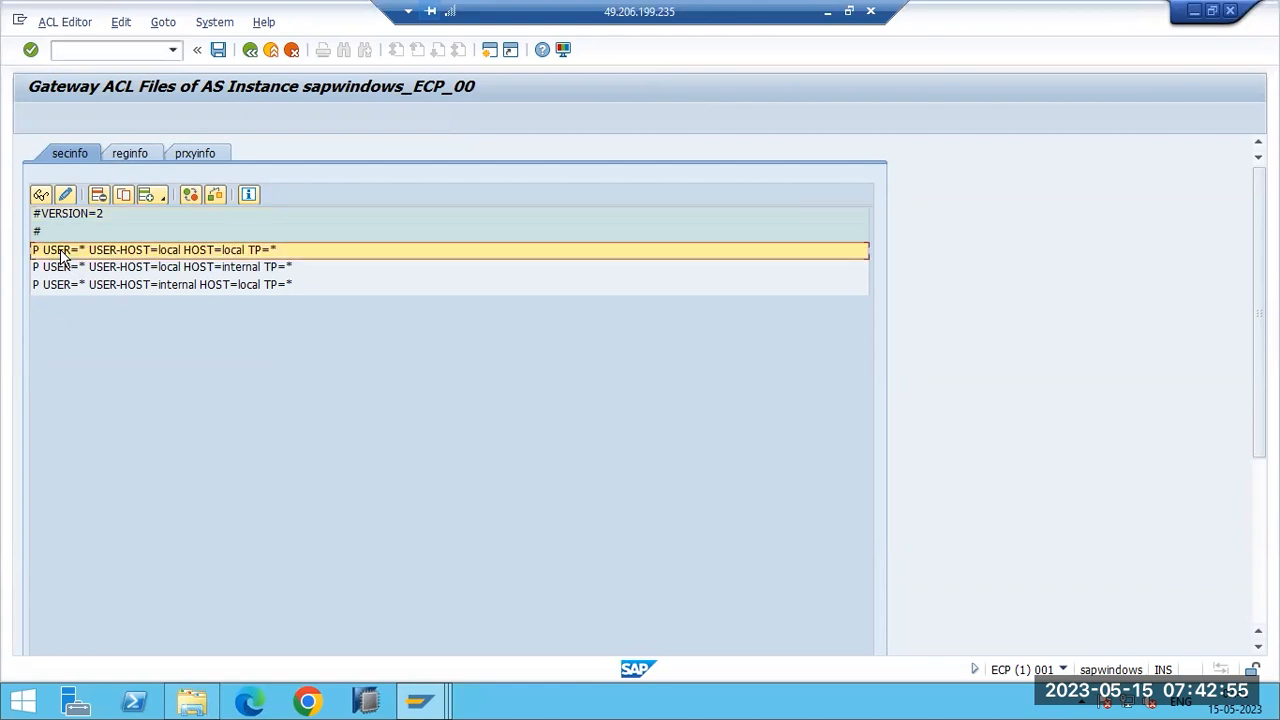
click(65, 194)
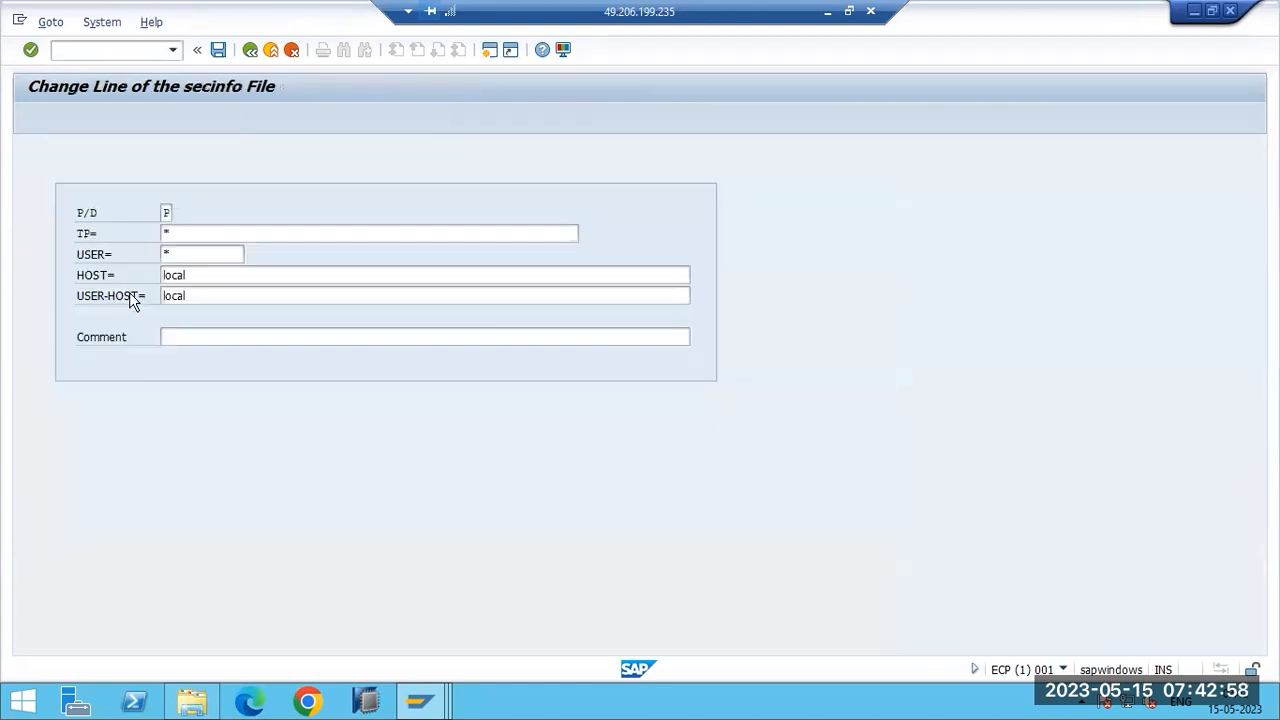
click(183, 251)
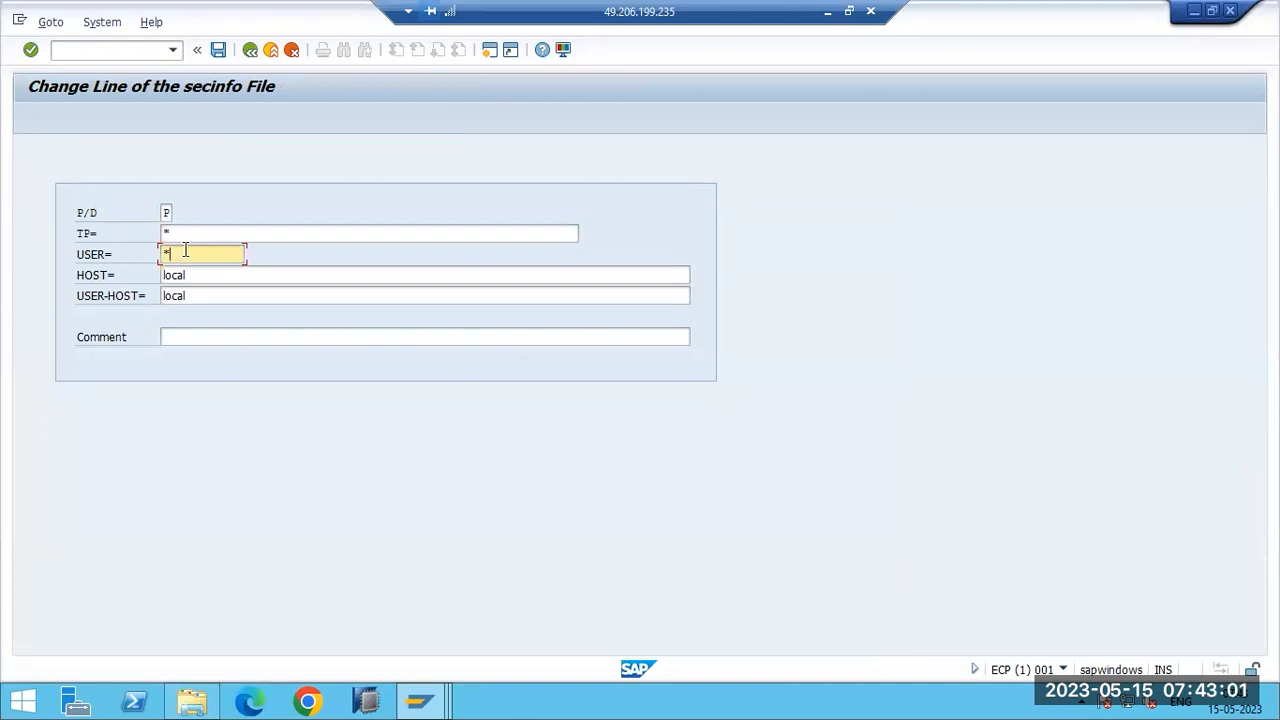
key(BackSpace)
text(RAVI)
key(F3)
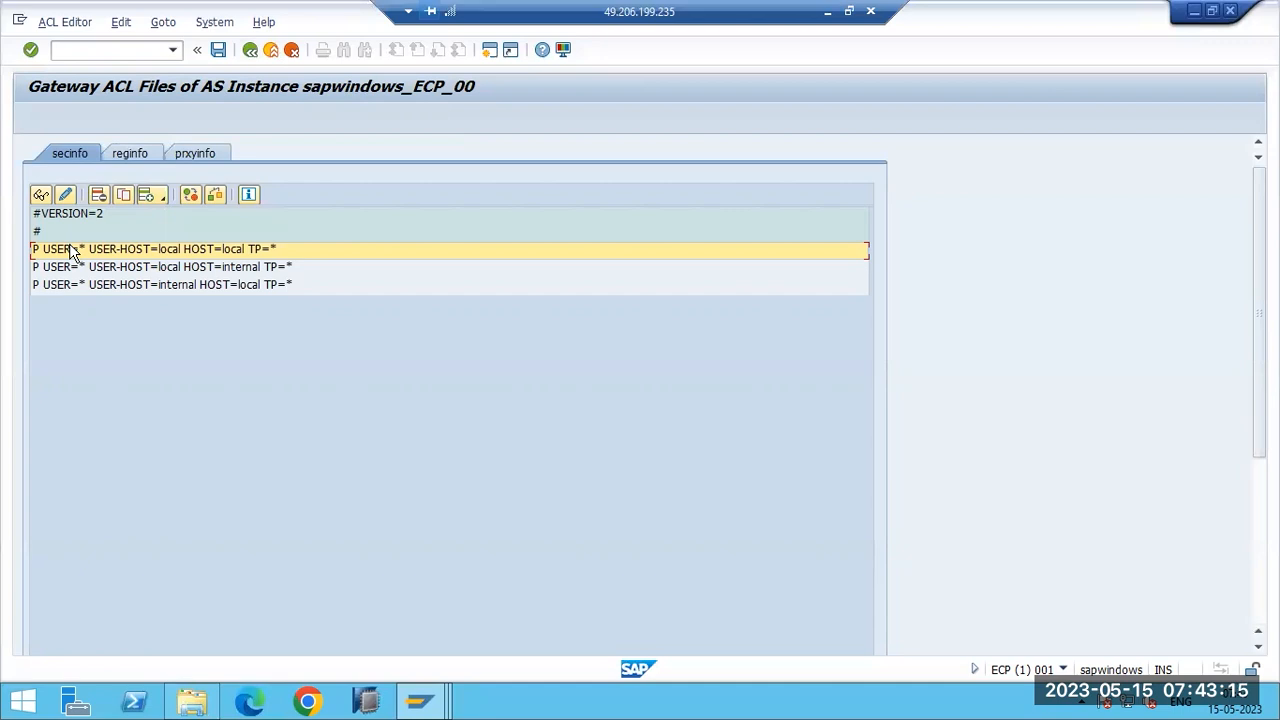
View the reginfo rules and the available line insertion options, and return to the gateway's active connections
click(130, 153)
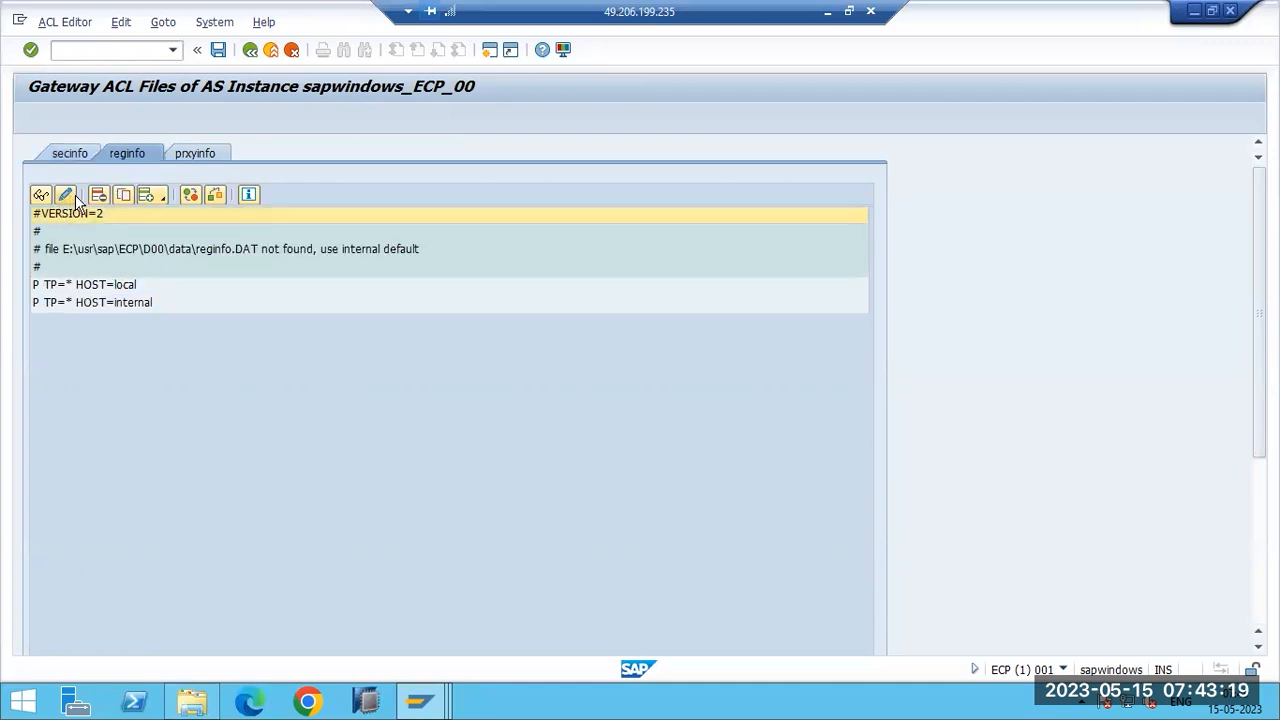
click(150, 193)
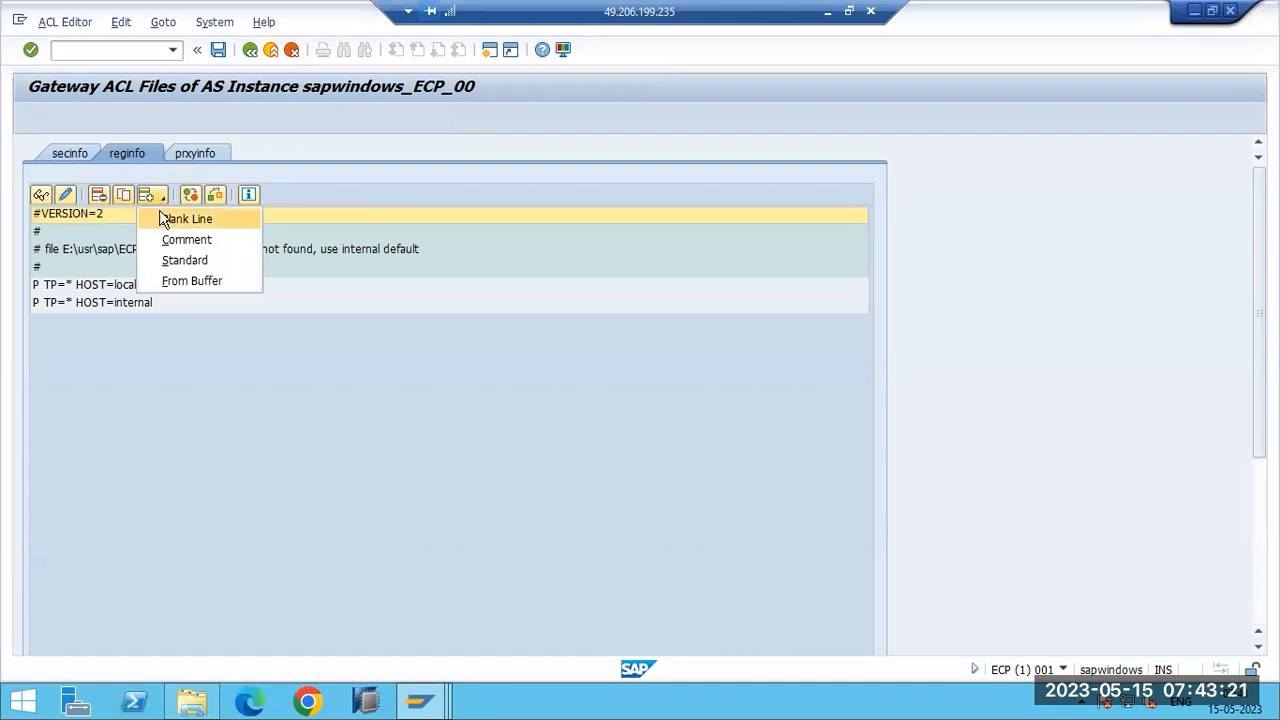
click(368, 330)
click(250, 49)
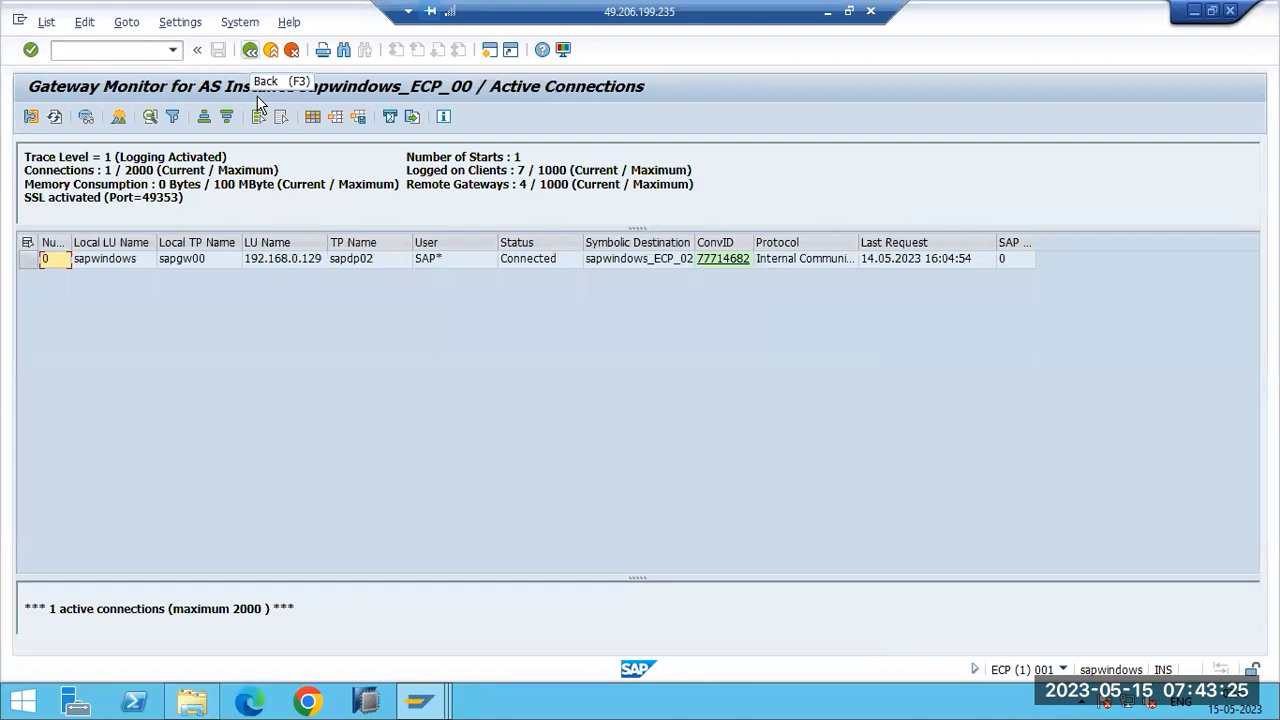
Reopen the maintenance of the gateway's ACL files, review the secinfo rules, and return to the active connections
click(131, 21)
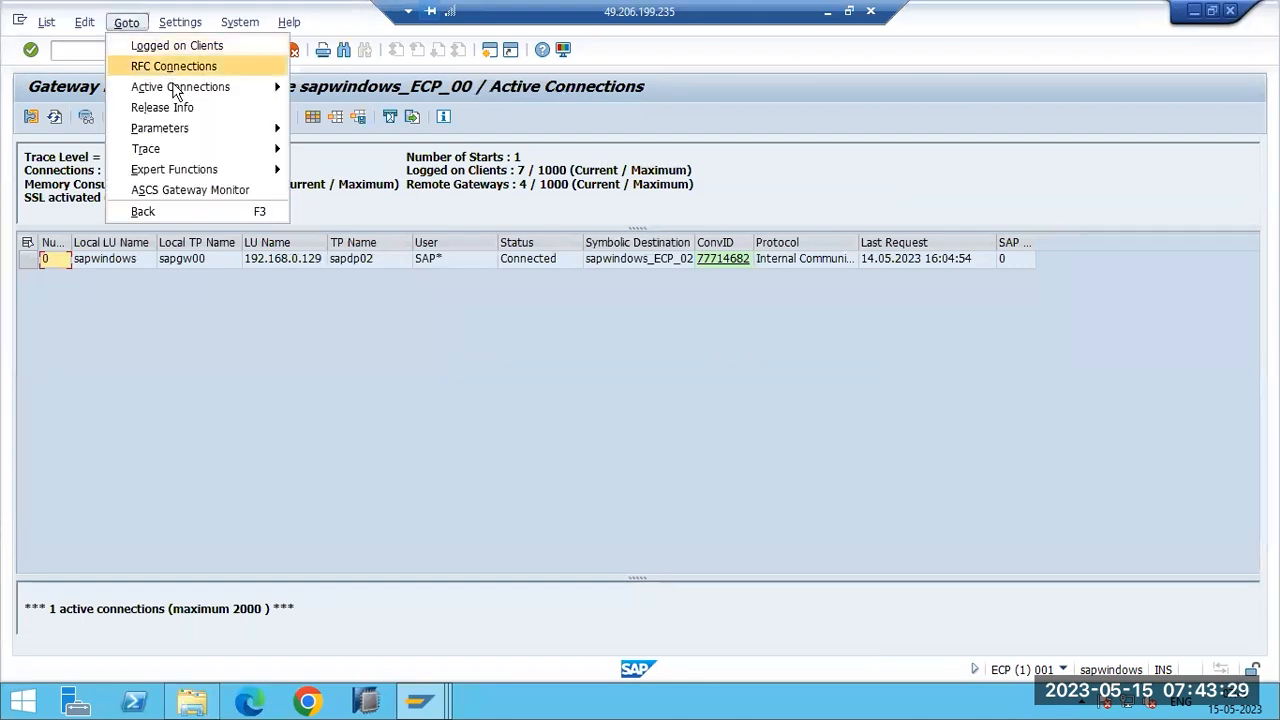
mouse_move(203, 170)
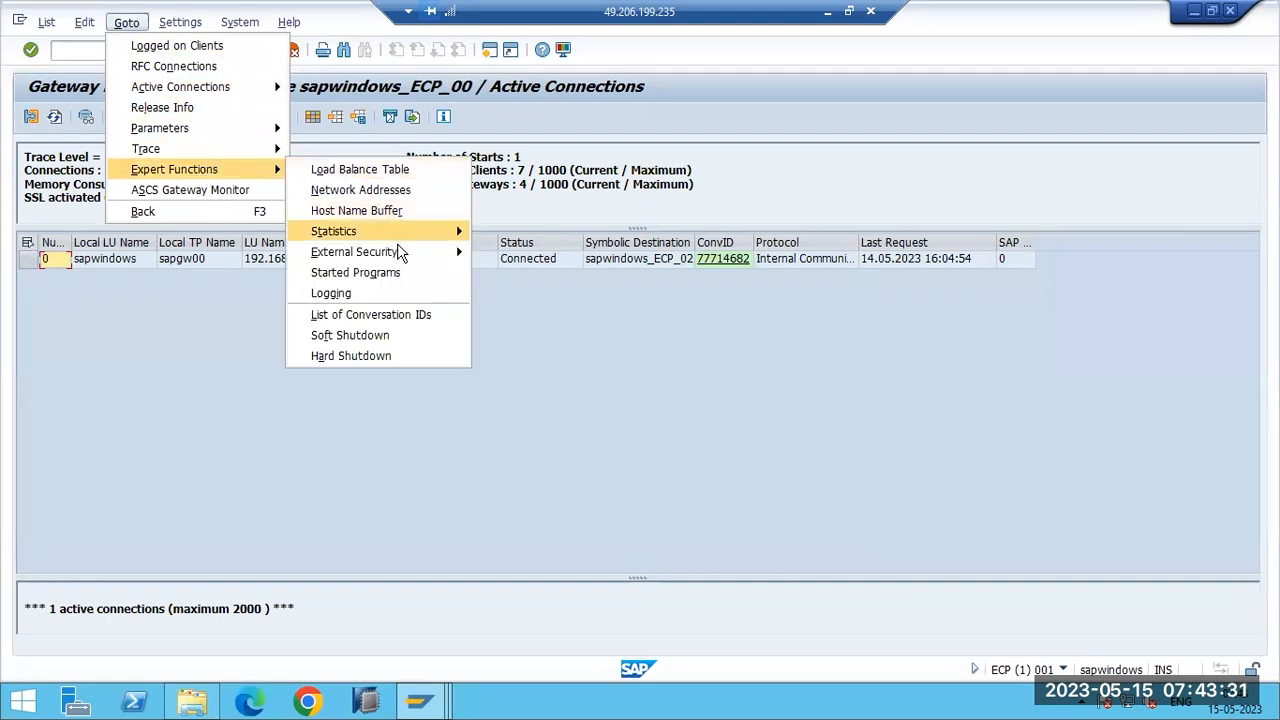
mouse_move(405, 252)
click(510, 258)
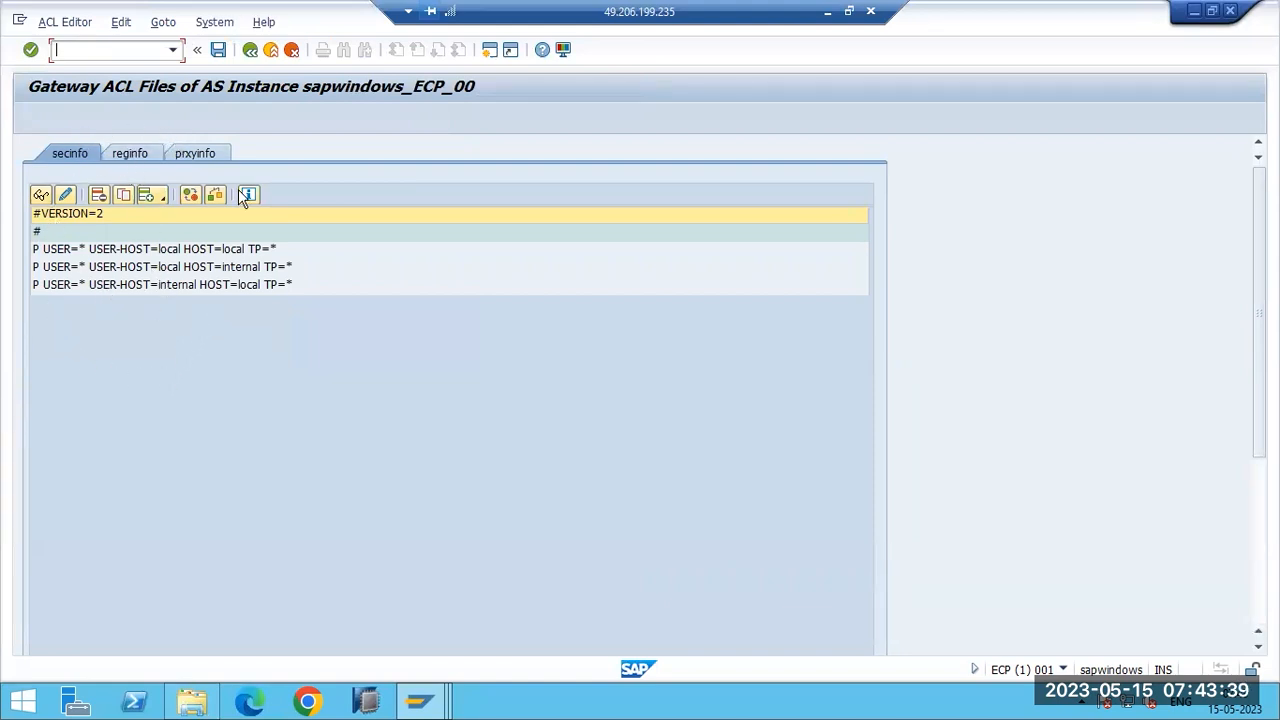
key(F3)
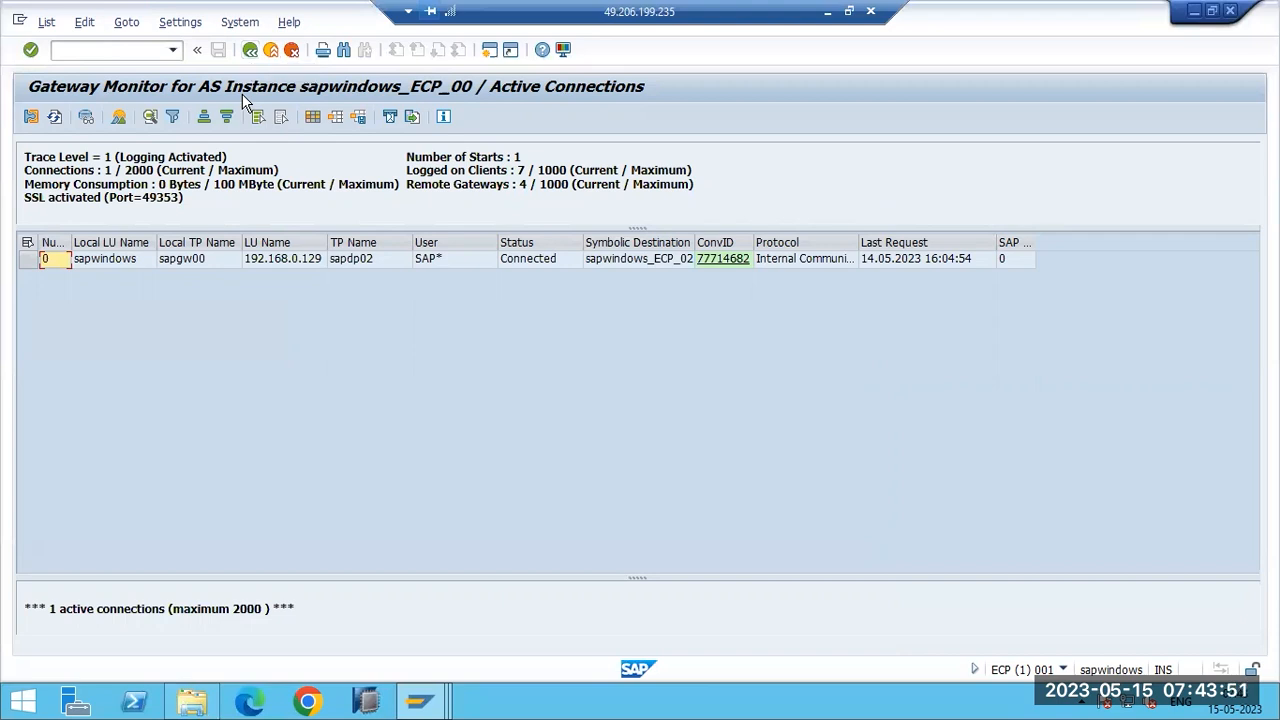
Display the gateway trace file, examine its SSL initialization and SECUDIR entries, and return to the active connections
click(121, 27)
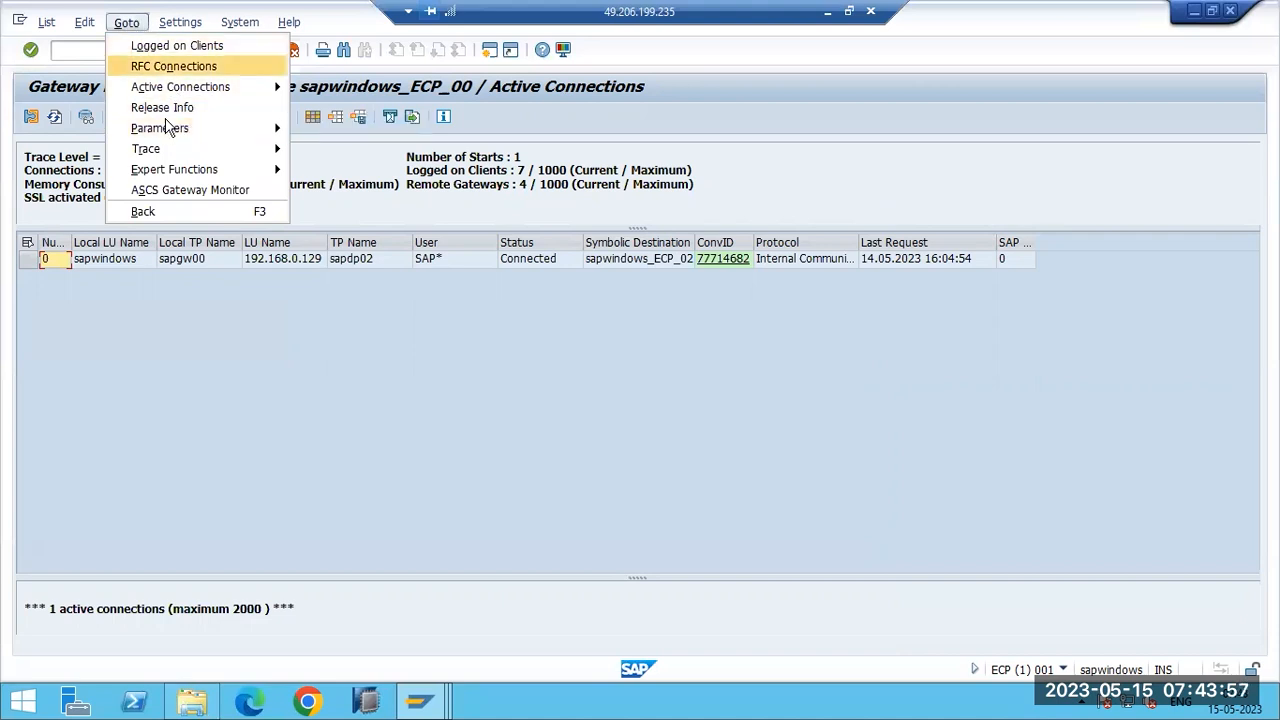
mouse_move(231, 150)
mouse_move(363, 150)
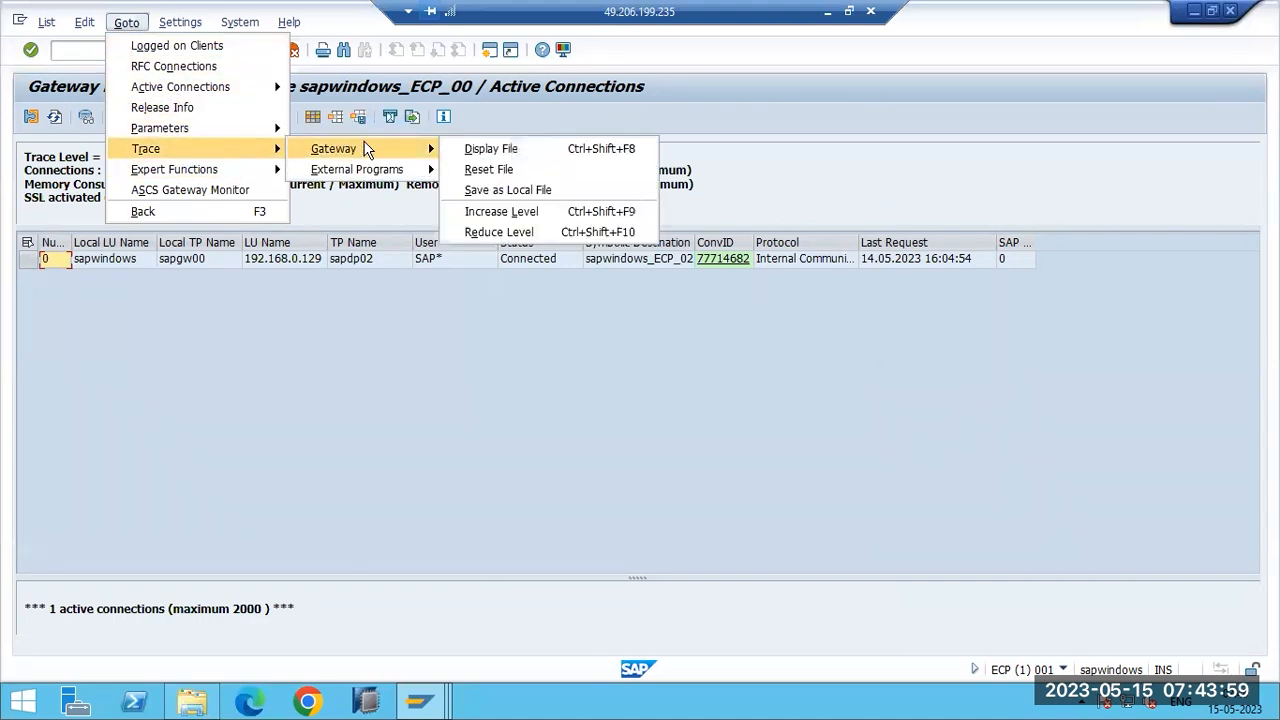
click(500, 150)
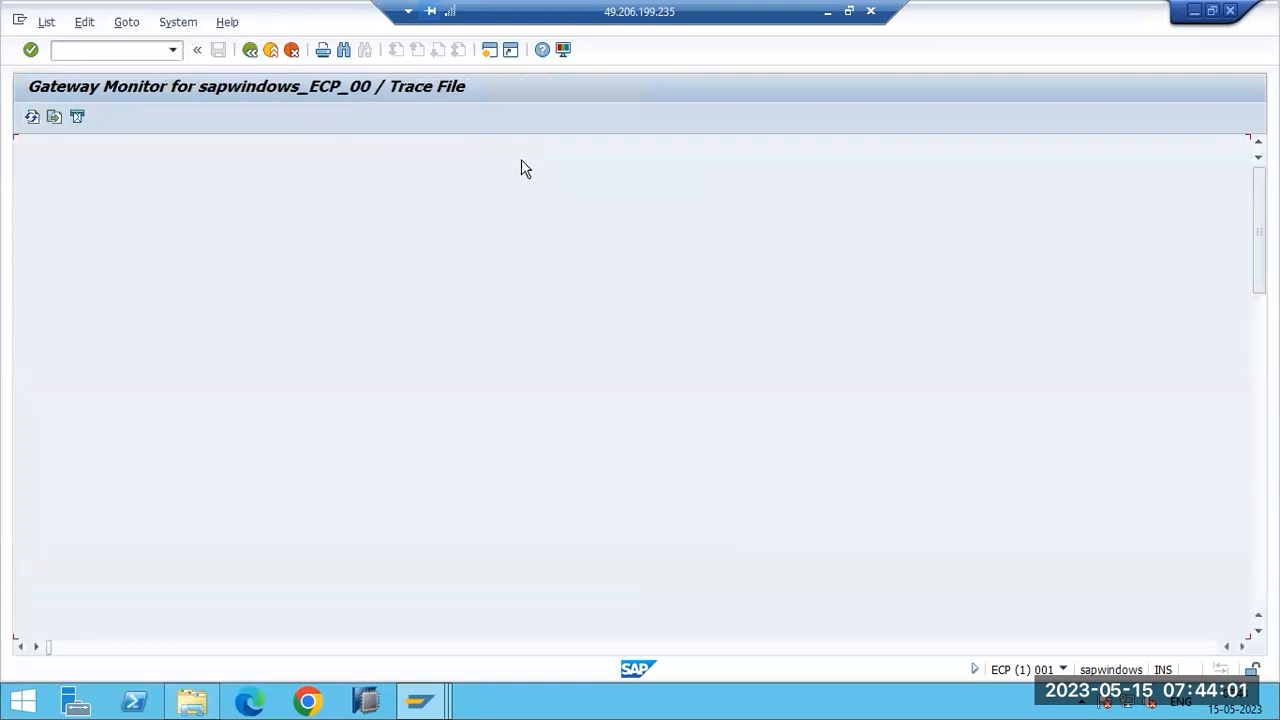
drag(1257, 270, 1245, 564)
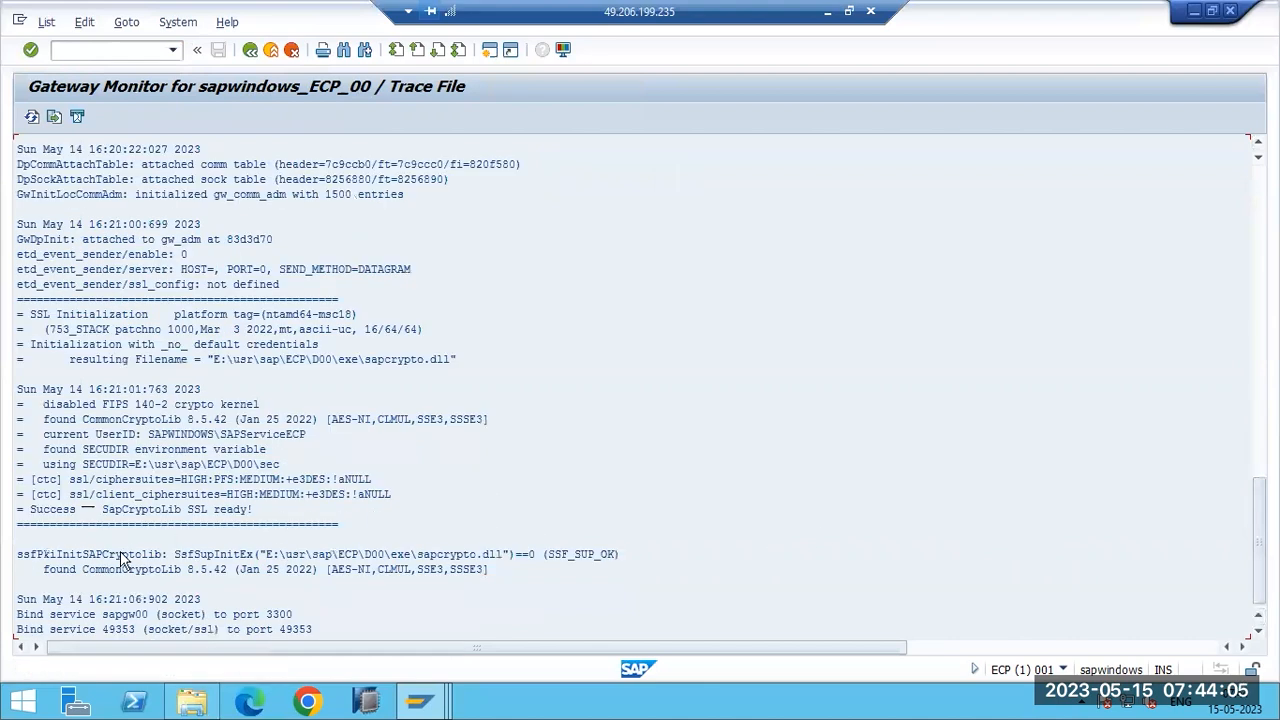
scroll(90, 470, up, 3)
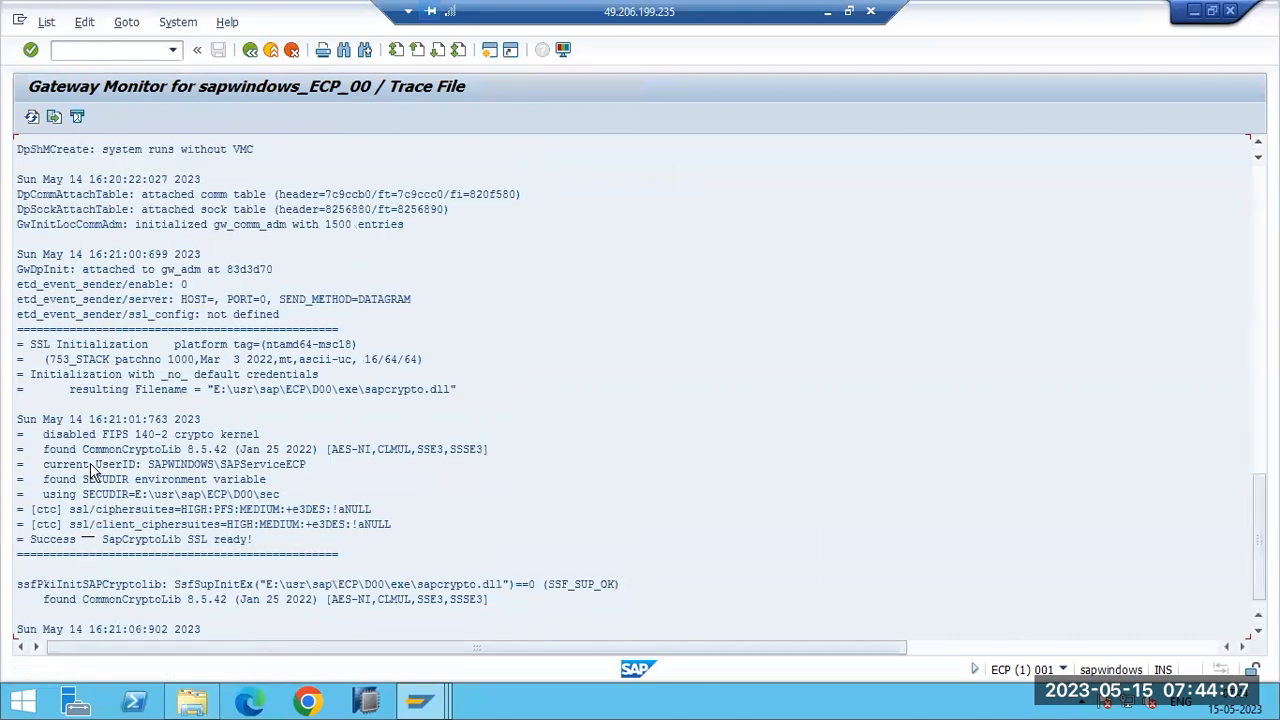
scroll(90, 470, up, 4)
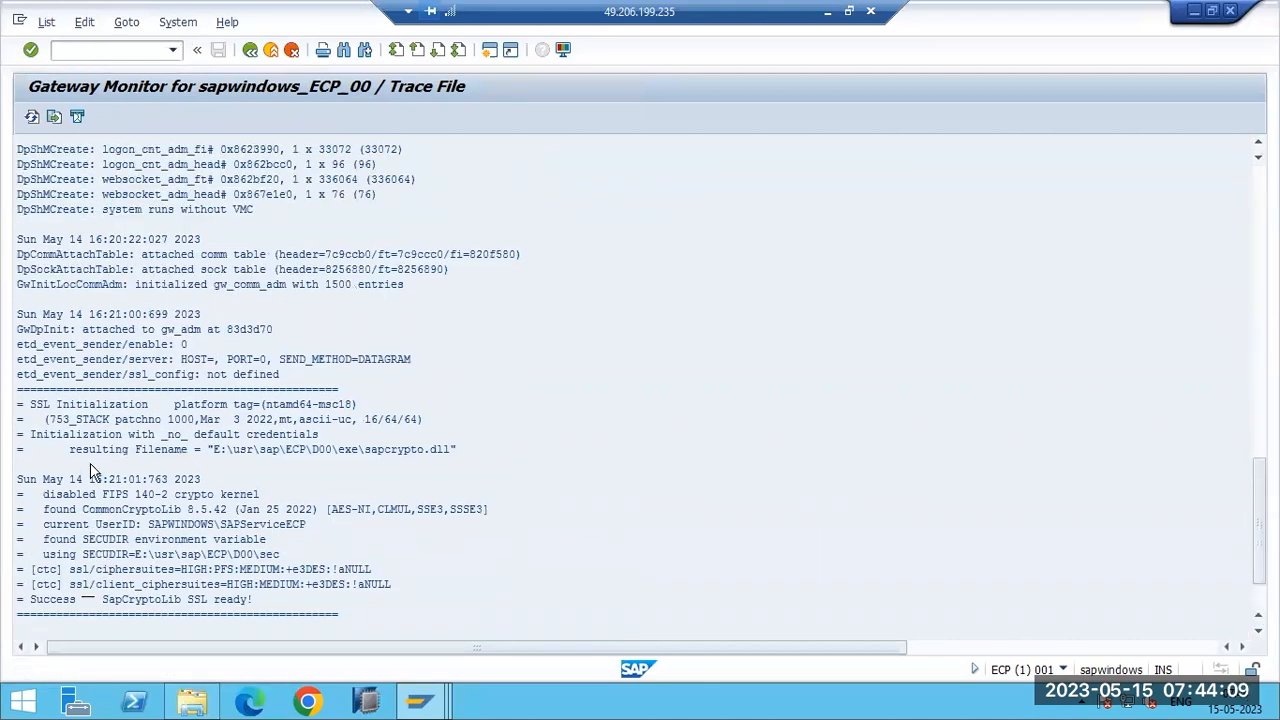
scroll(92, 472, up, 2)
scroll(92, 472, down, 5)
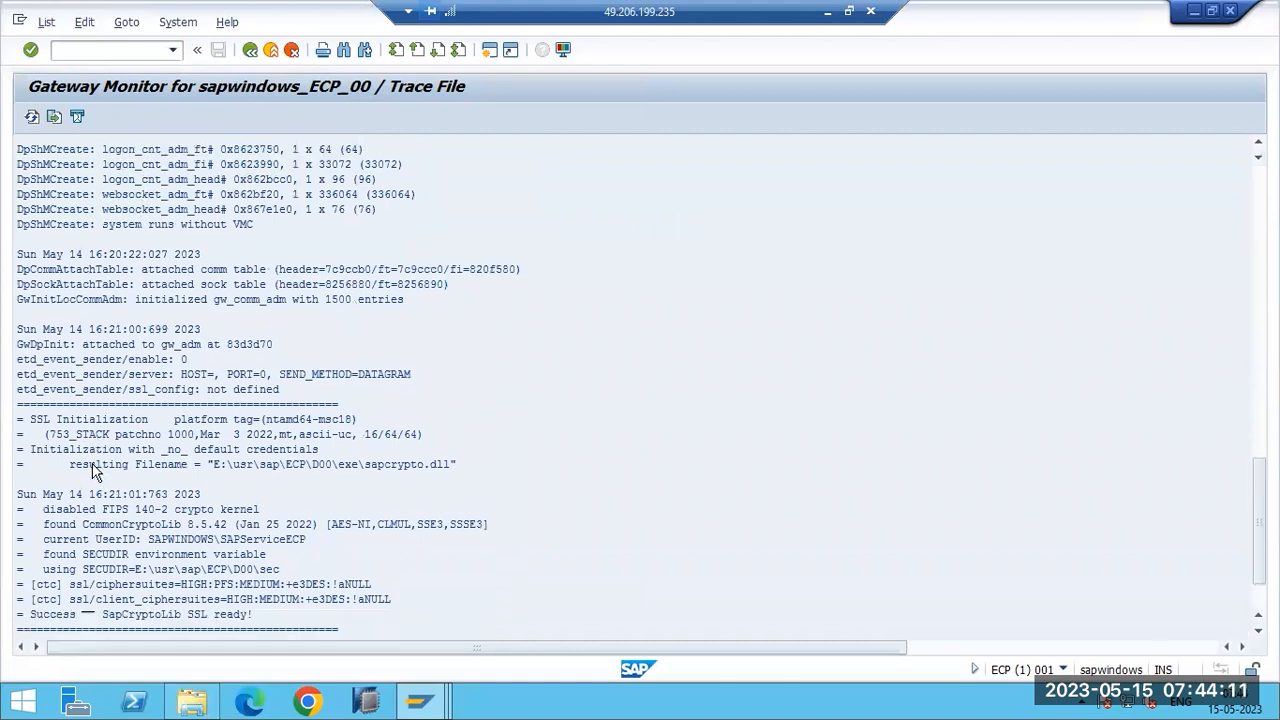
scroll(92, 472, down, 4)
click(190, 464)
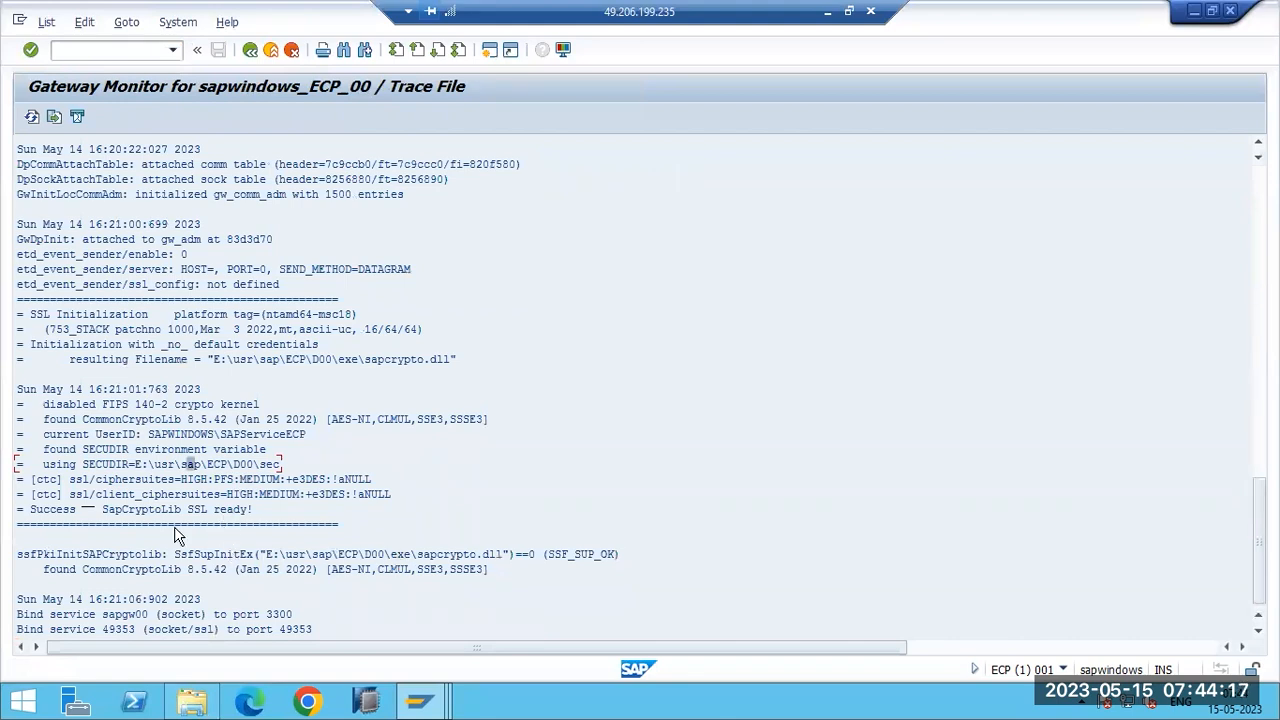
scroll(143, 480, up, 9)
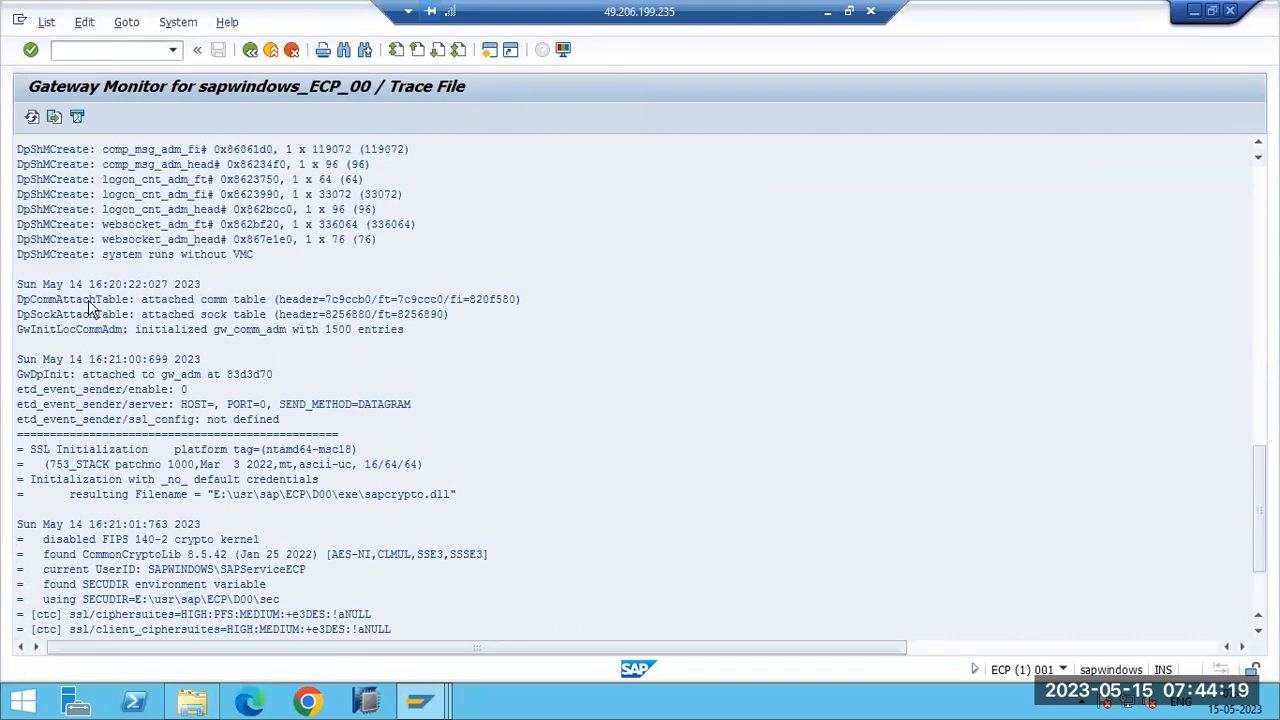
scroll(90, 352, up, 3)
key(F3)
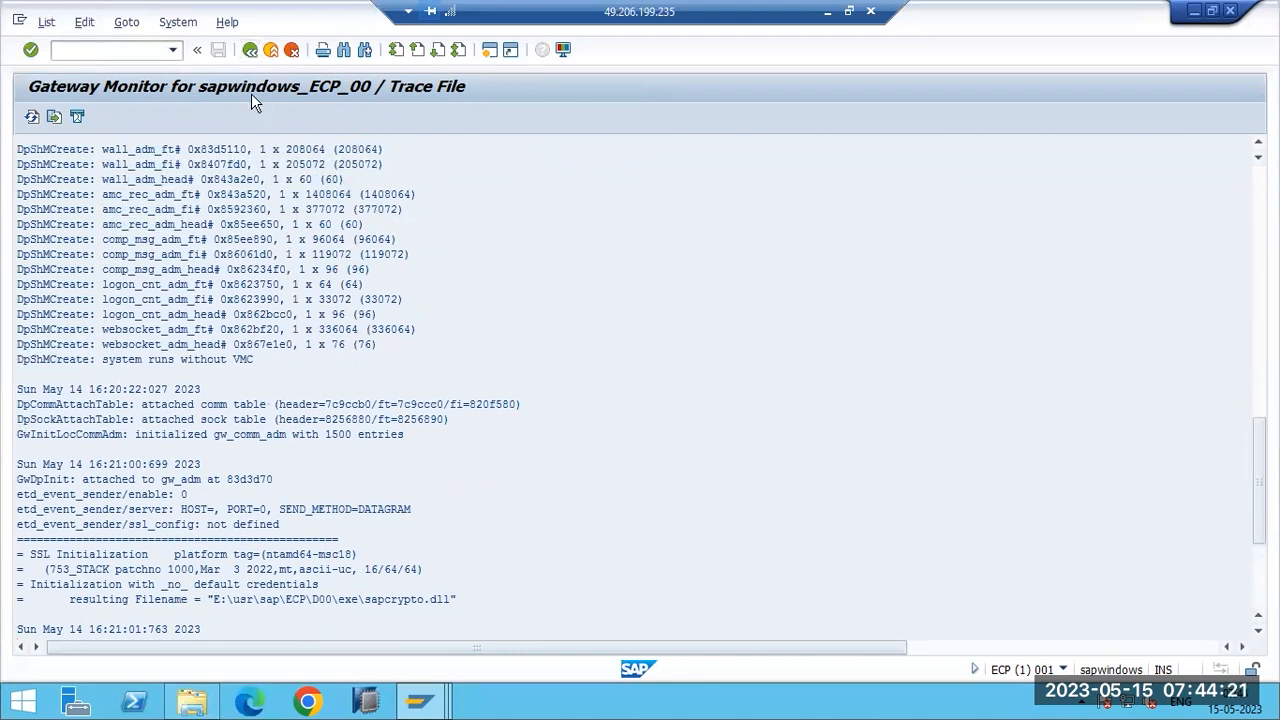
click(126, 22)
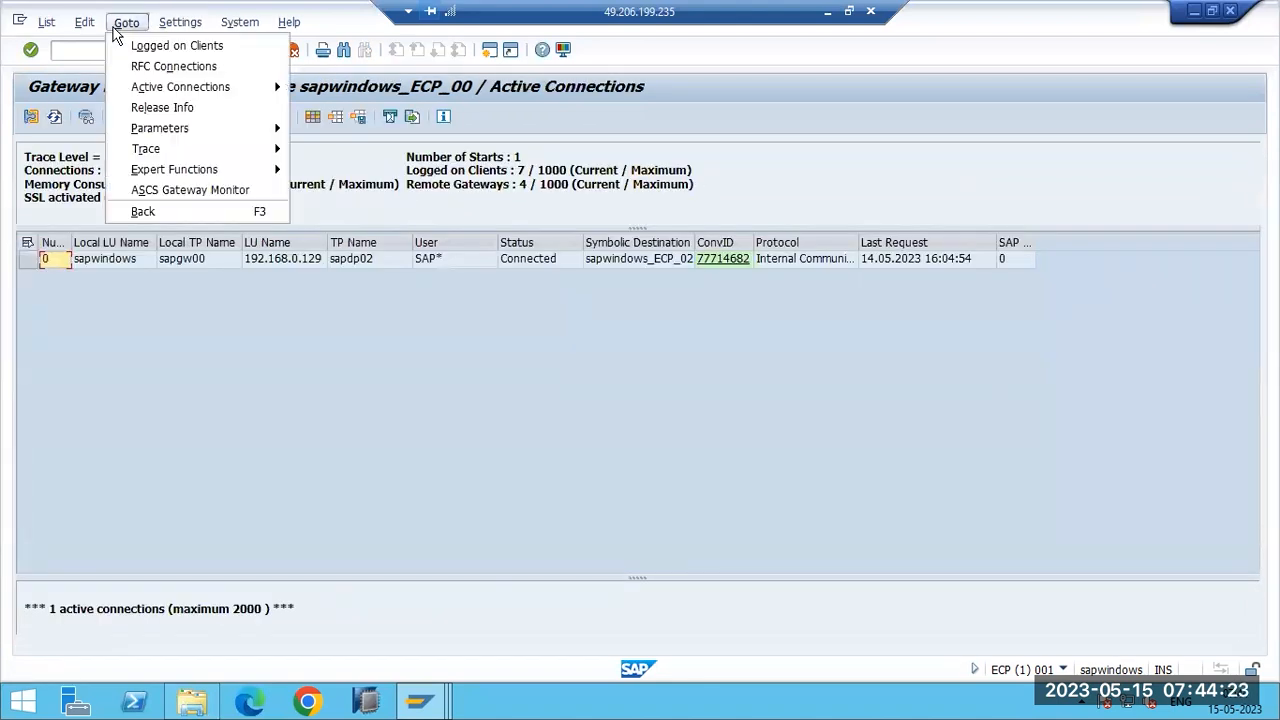
mouse_move(233, 152)
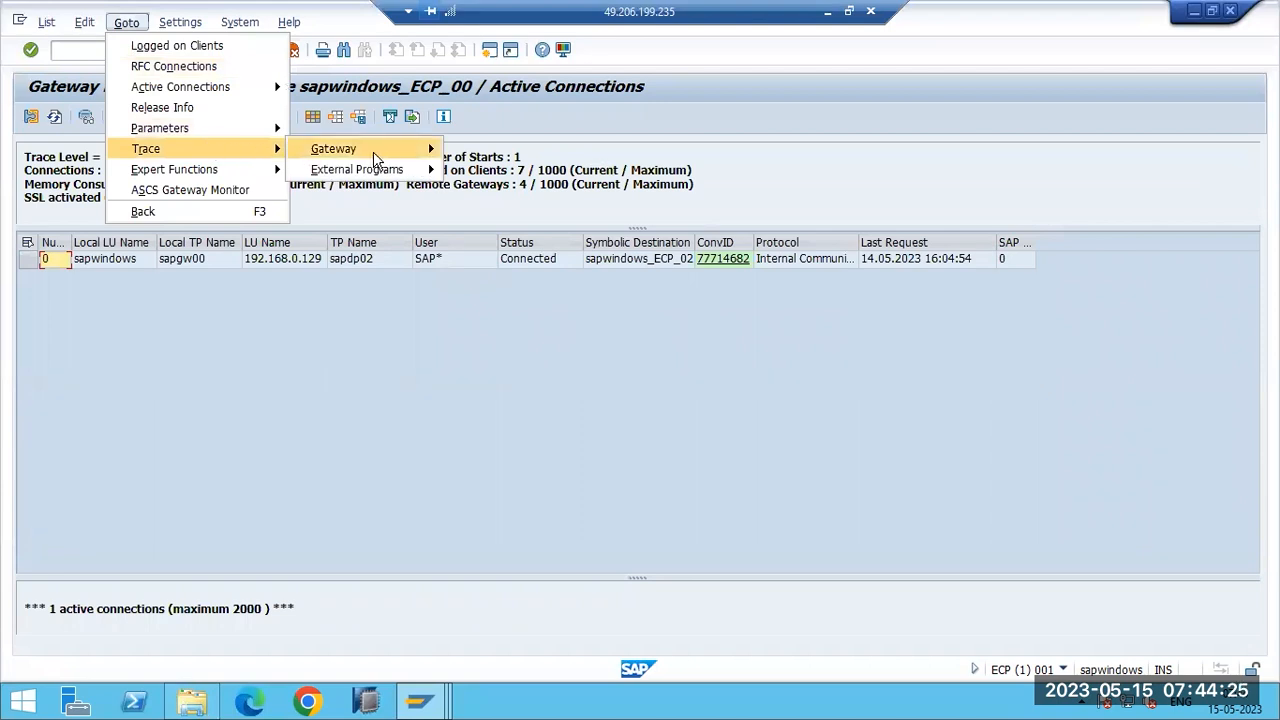
mouse_move(390, 152)
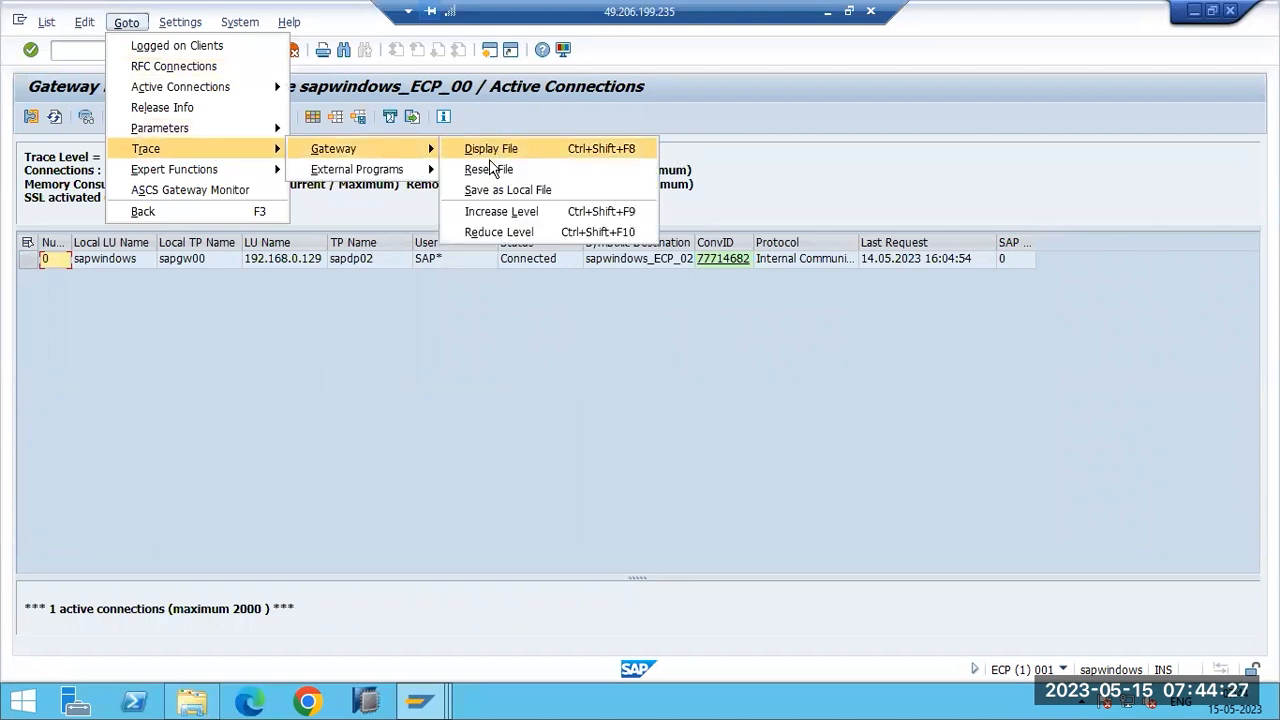
click(412, 356)
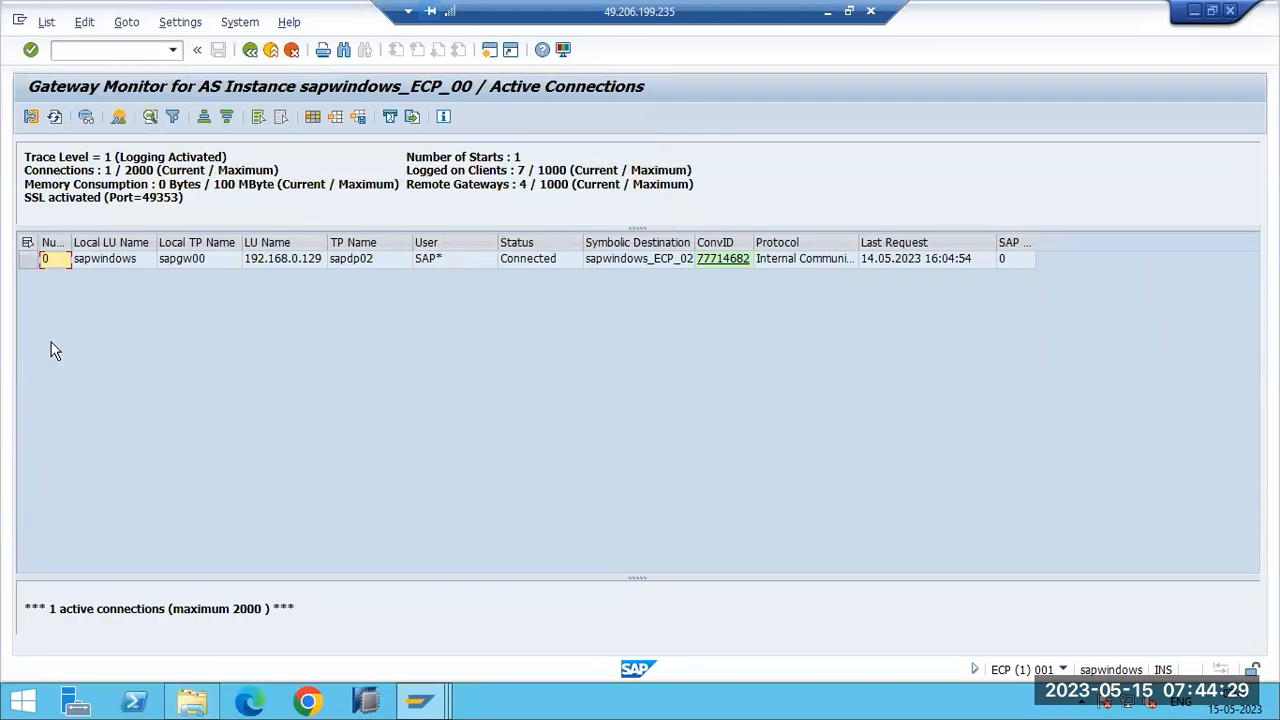
Examine the trace level and the current and maximum connections in the gateway monitor's header
drag(90, 170, 133, 175)
double_click(137, 175)
double_click(53, 158)
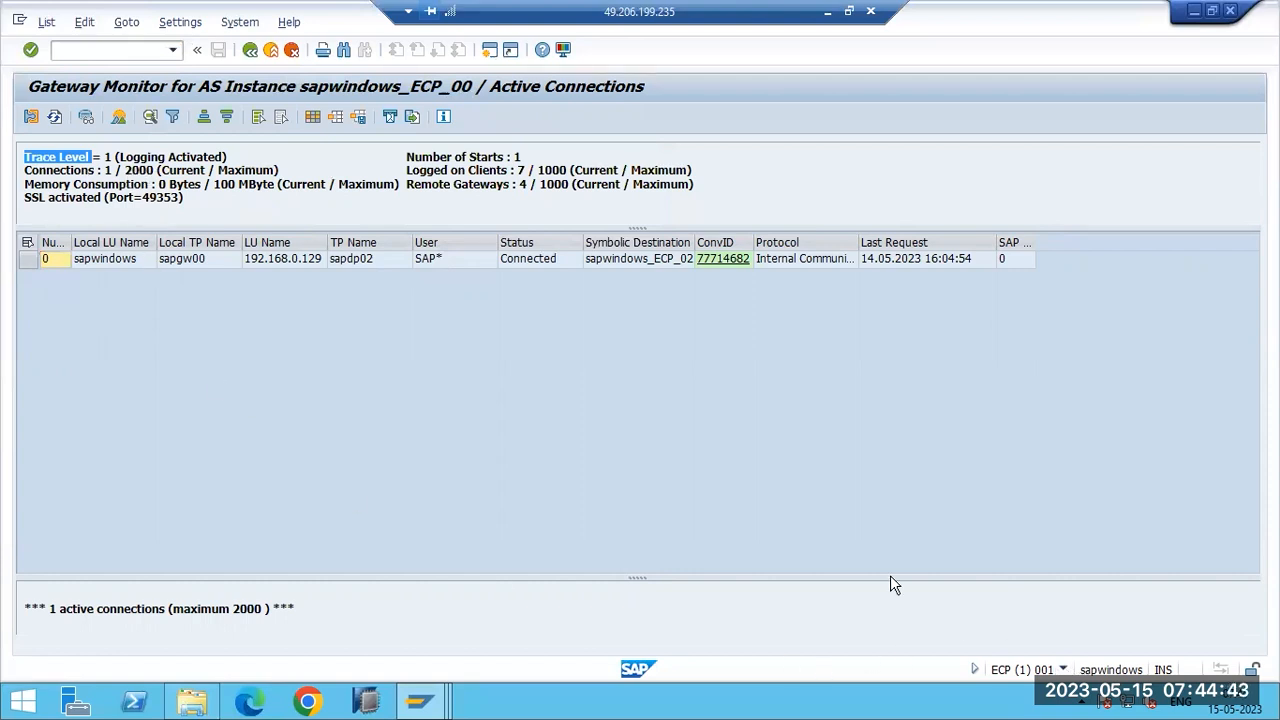
drag(125, 170, 154, 170)
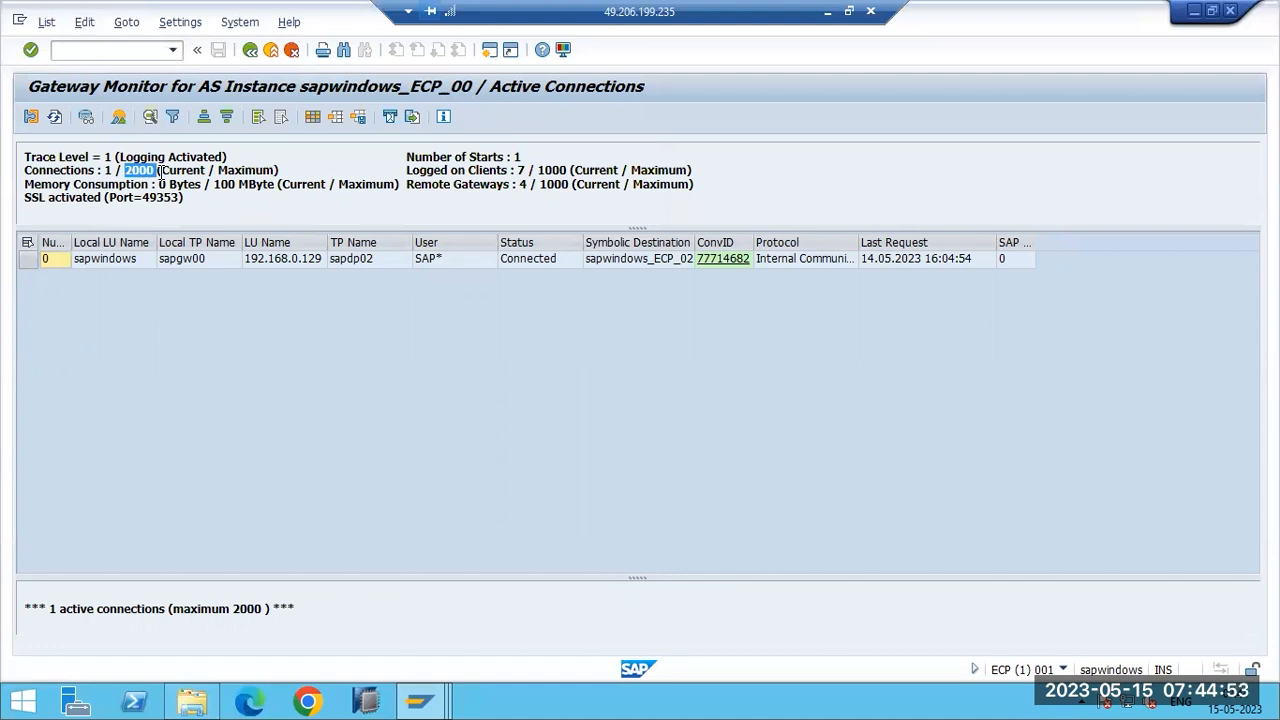
drag(218, 172, 247, 162)
drag(124, 172, 172, 172)
click(172, 176)
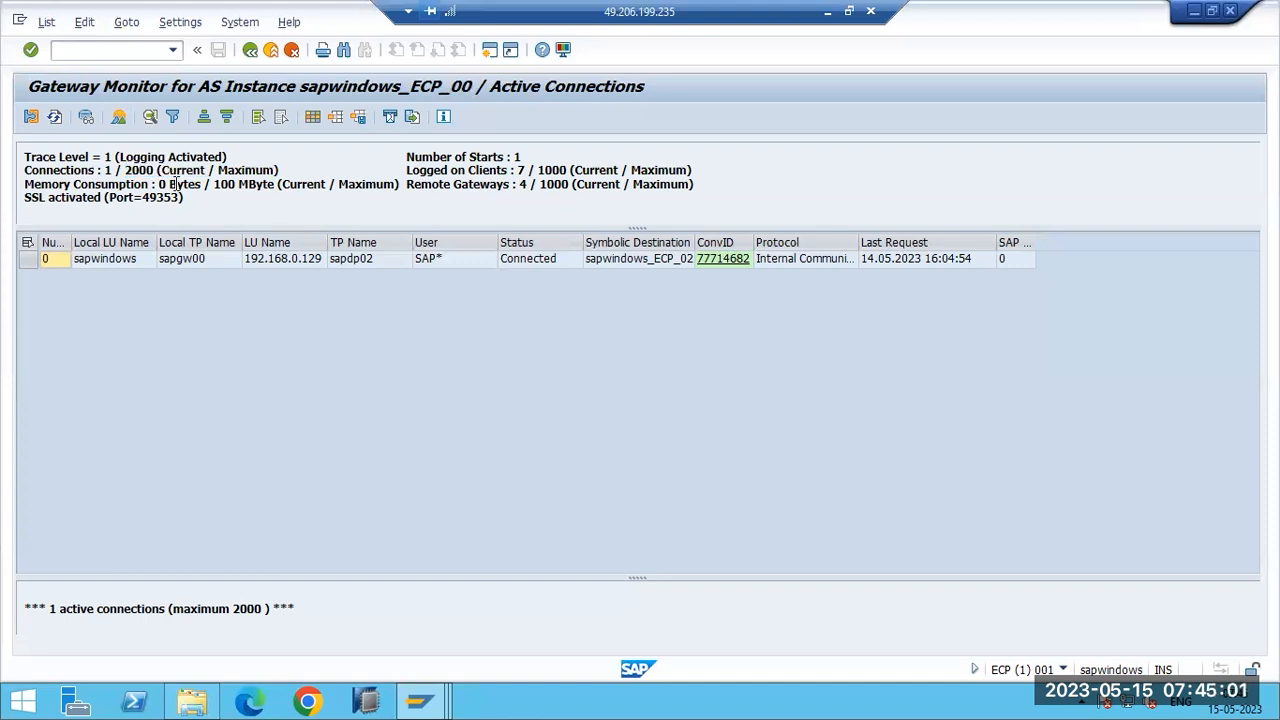
Display the gateway parameters with their old and new values, and return to the active connections
click(136, 25)
mouse_move(171, 131)
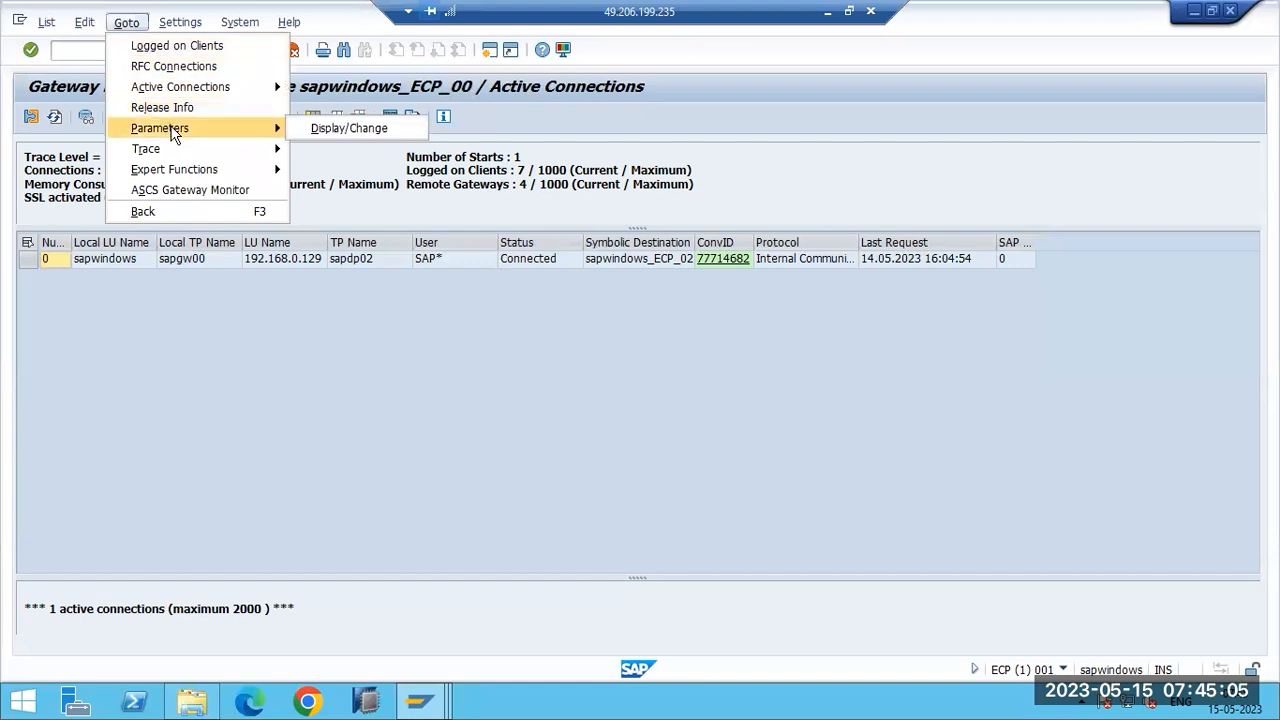
click(340, 128)
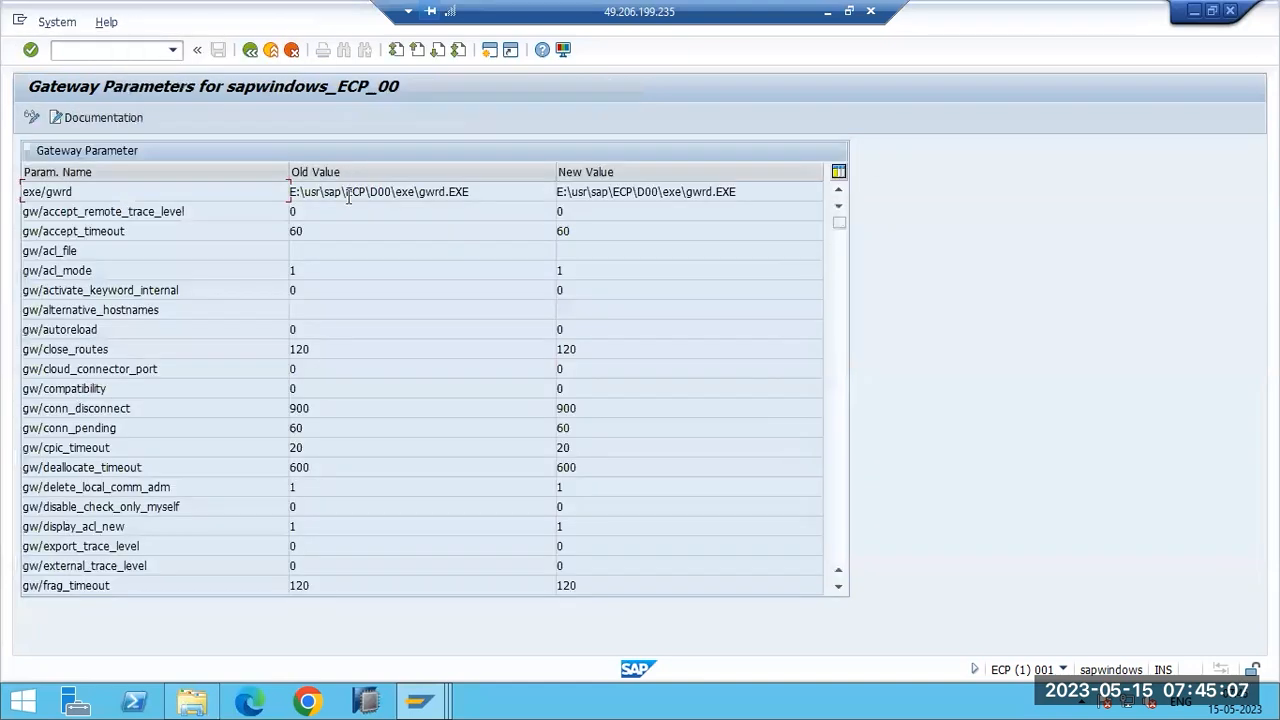
click(250, 49)
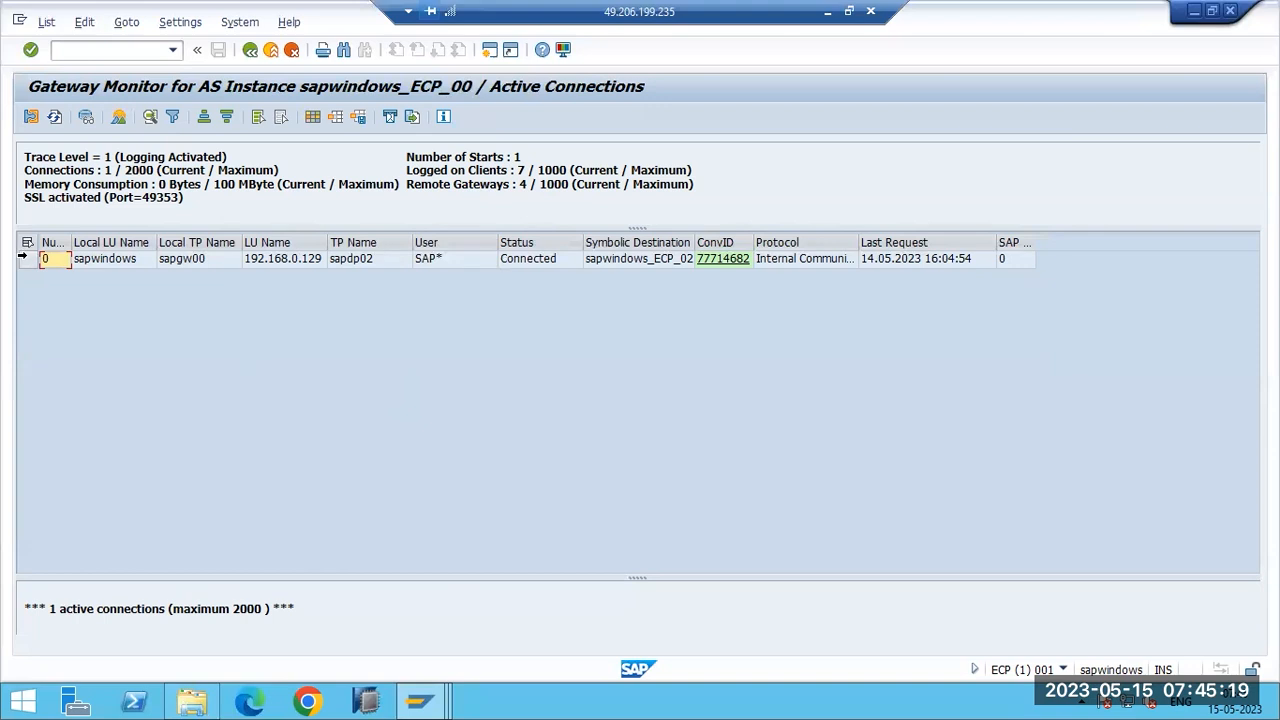
Select the active connection's row and review the gateway's connection limit and the whole summary above the list
click(27, 259)
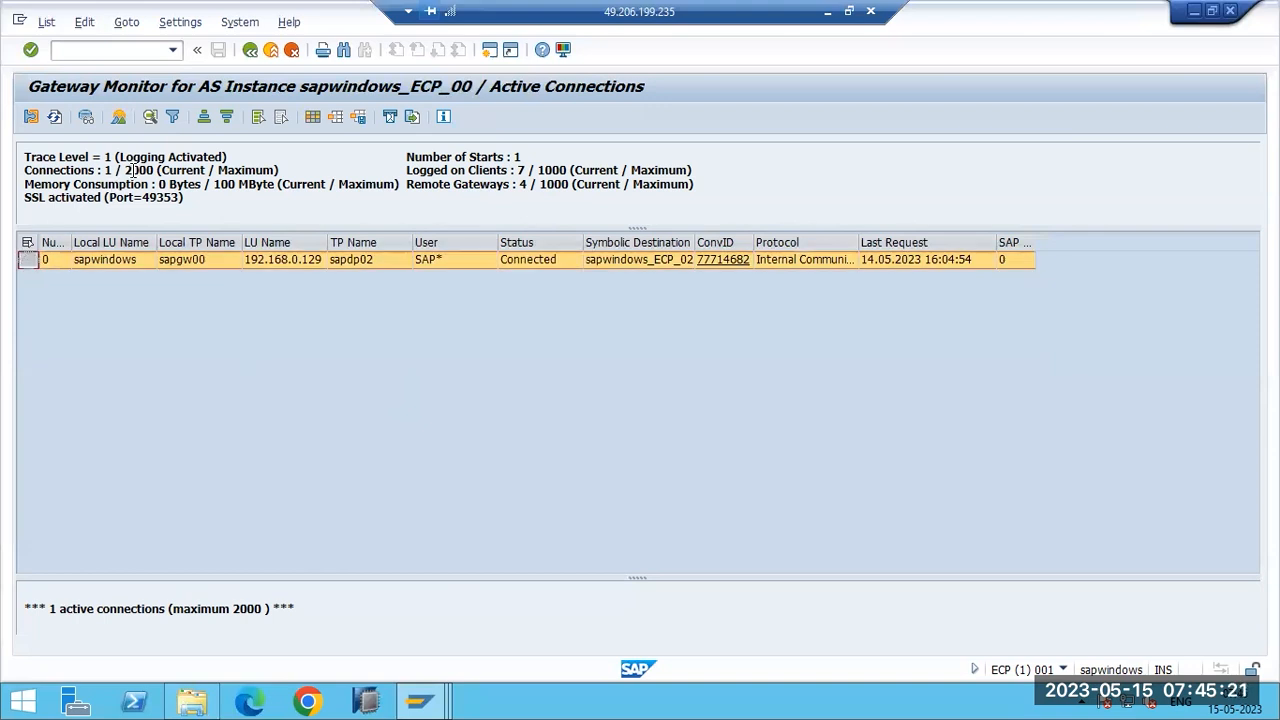
mouse_move(125, 171)
mouse_down()
mouse_move(161, 174)
mouse_move(144, 172)
mouse_up()
triple_click(144, 168)
click(144, 167)
triple_click(144, 168)
click(144, 168)
triple_click(144, 168)
double_click(144, 168)
click(144, 168)
triple_click(144, 168)
click(144, 168)
double_click(142, 168)
click(540, 166)
drag(24, 156, 348, 204)
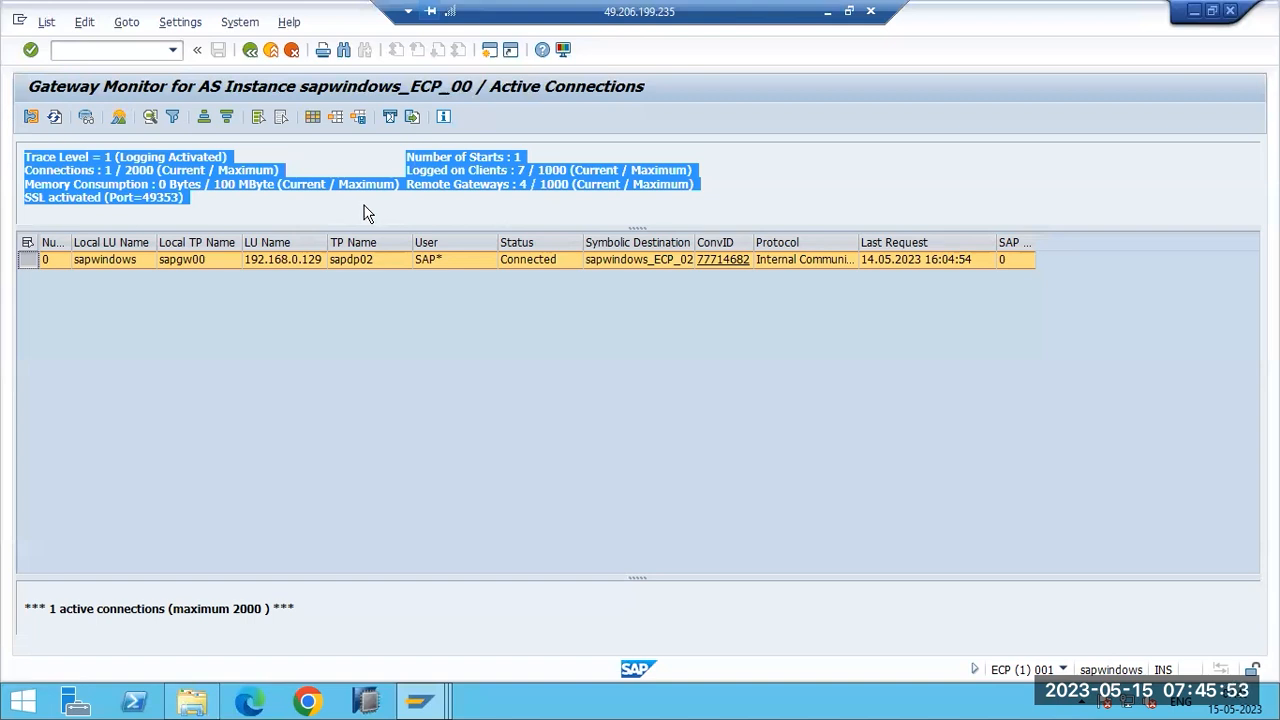
double_click(178, 169)
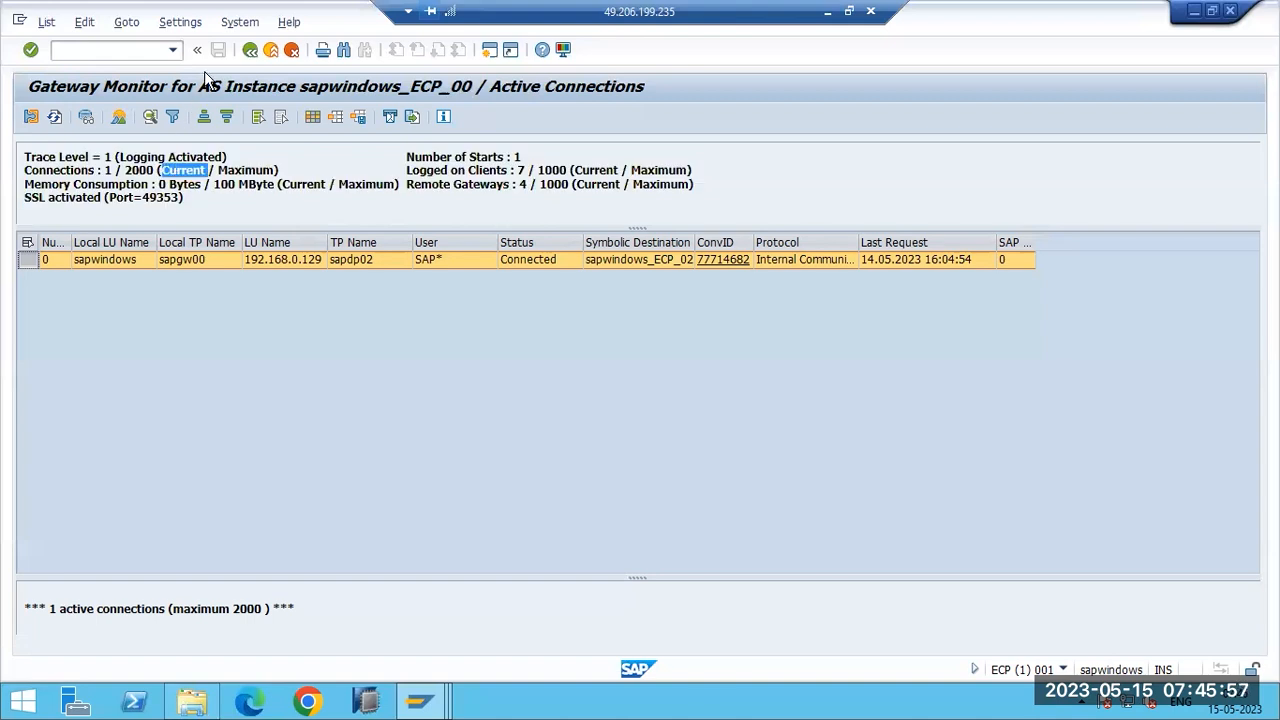
Leave the gateway monitor and restart it with transaction smgw, dismissing the Internet Explorer security notice
click(250, 49)
click(58, 51)
text(sm)
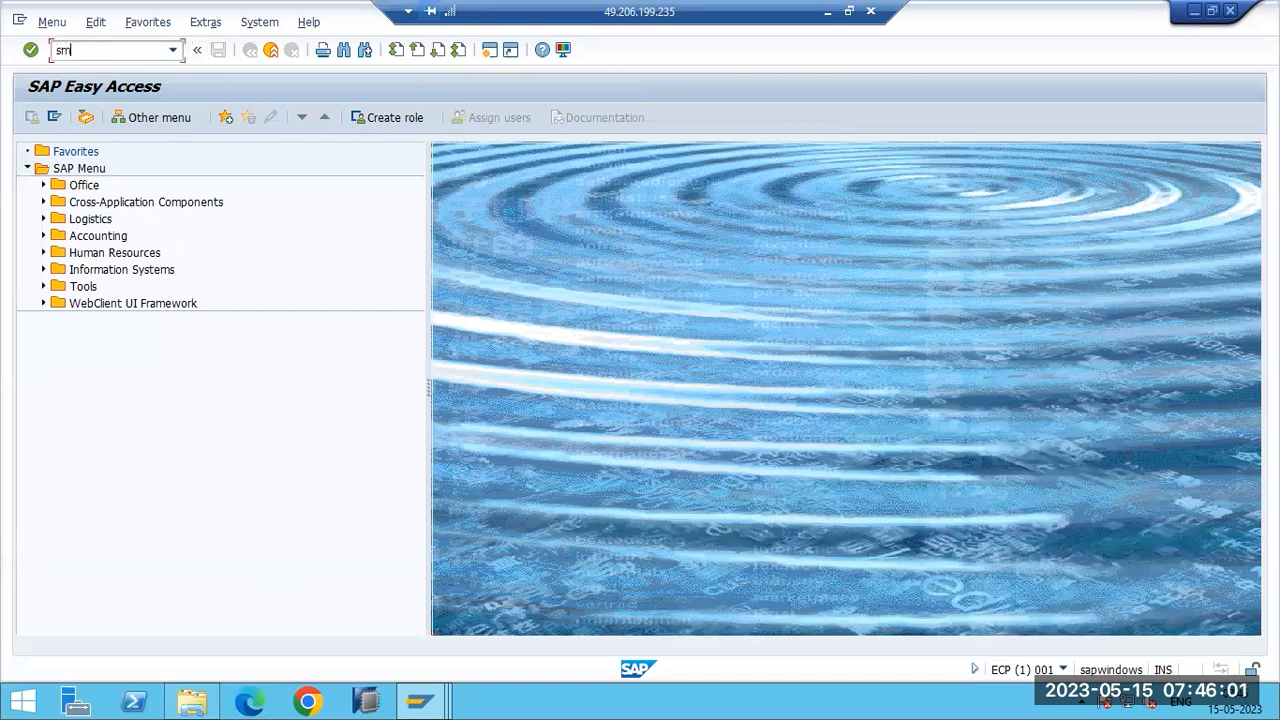
text(gw)
key(Return)
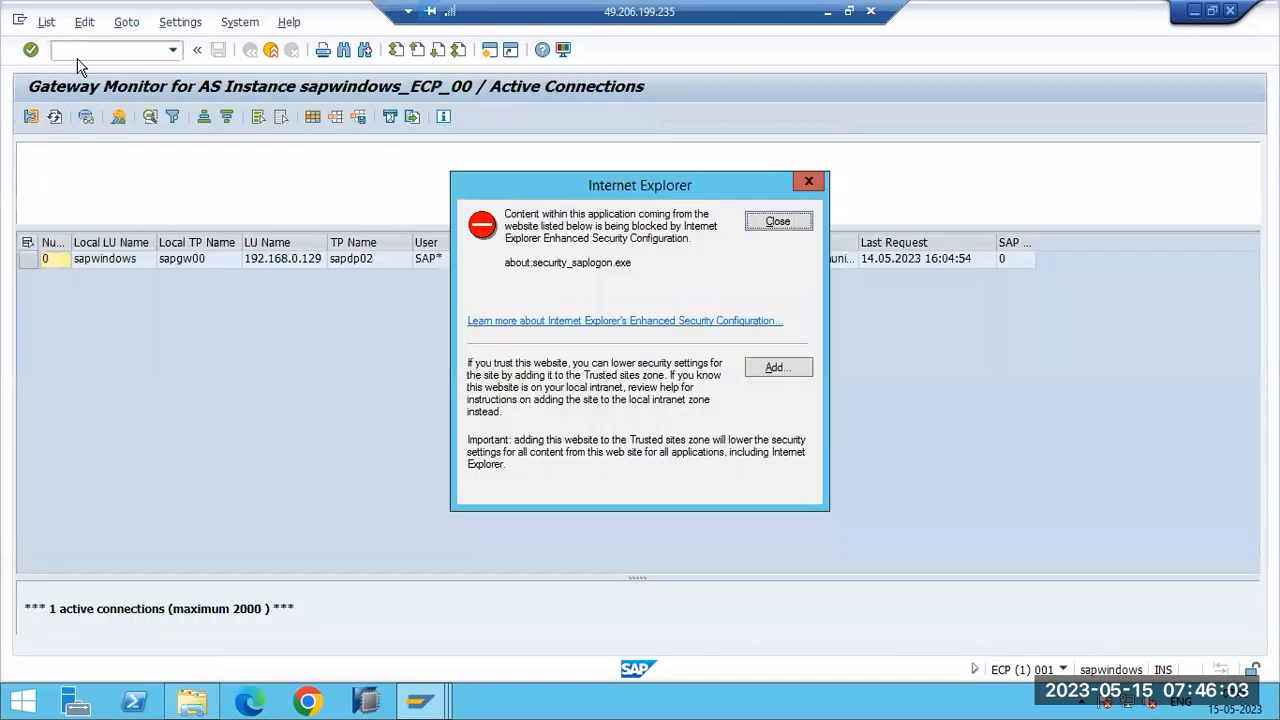
click(785, 220)
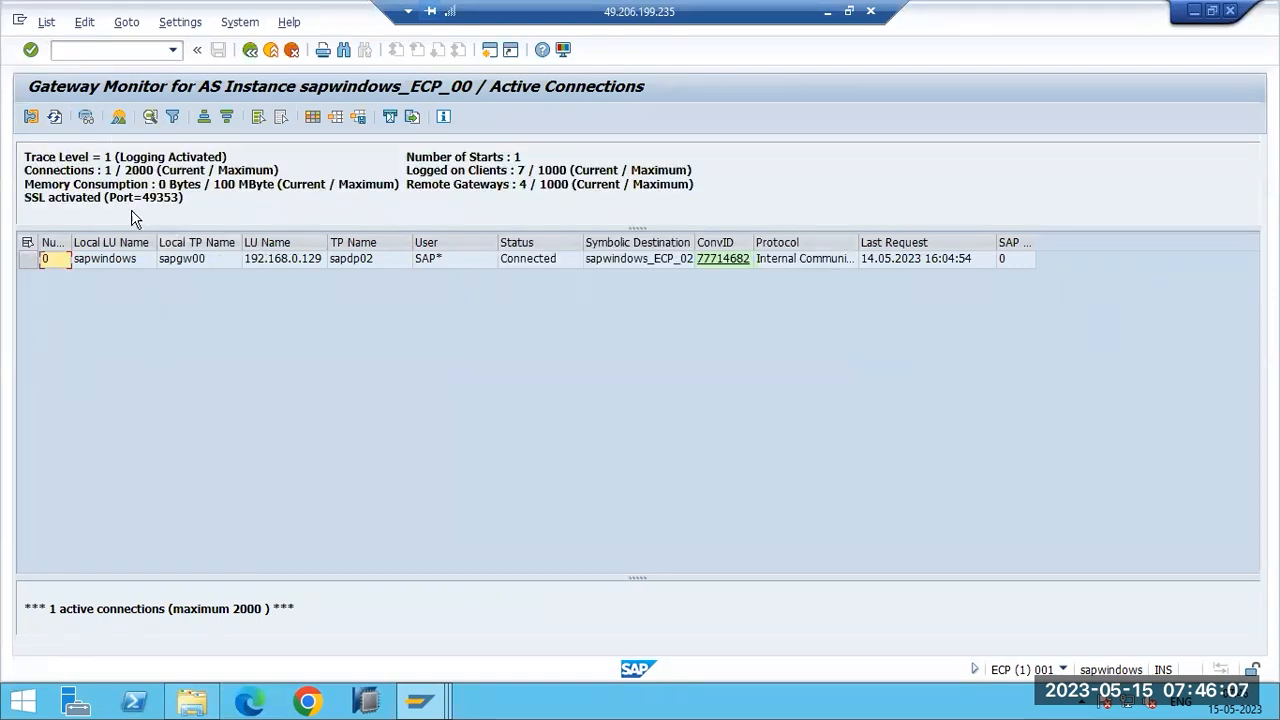
Open the maintenance of the gateway's ACL files from the external security functions
click(125, 22)
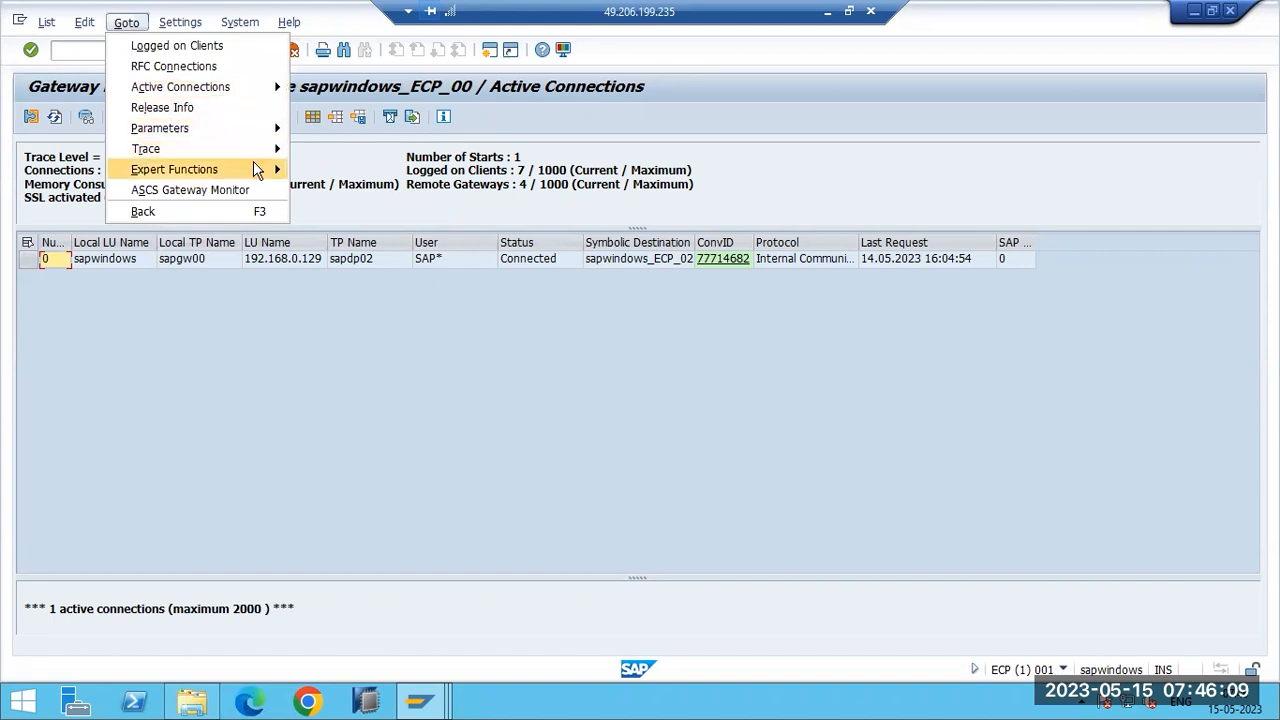
mouse_move(257, 170)
mouse_move(436, 250)
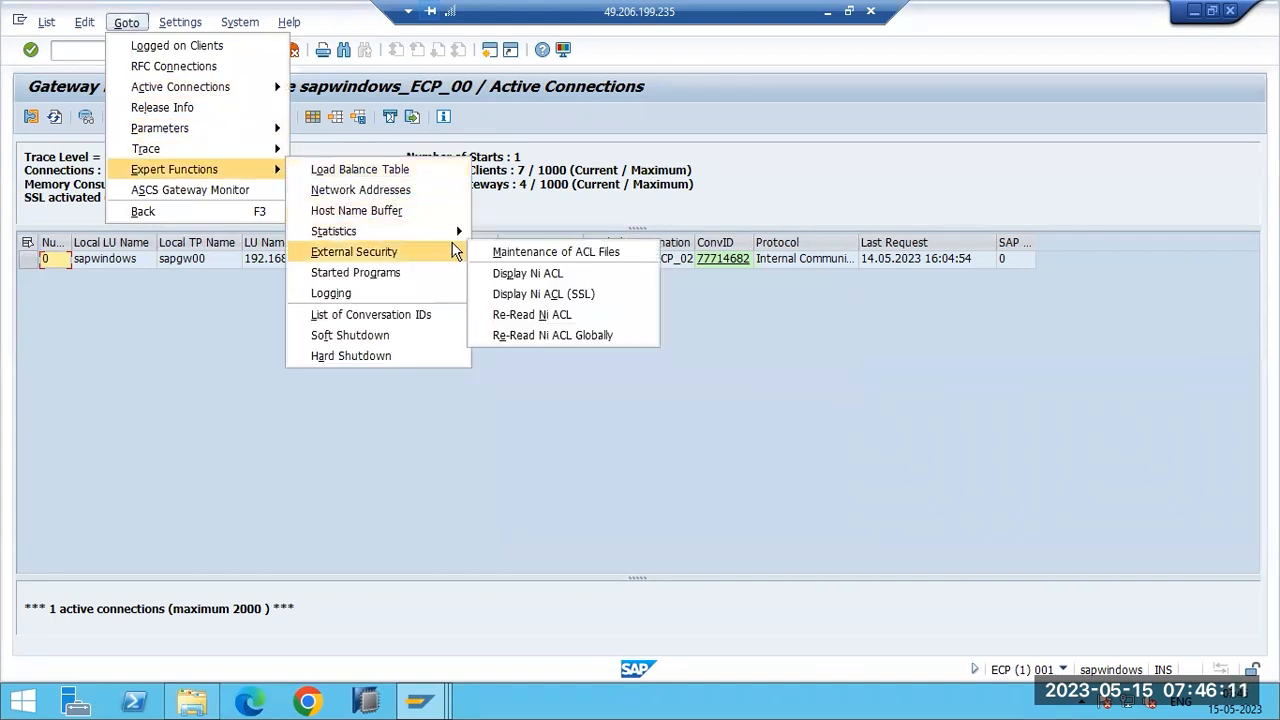
click(523, 251)
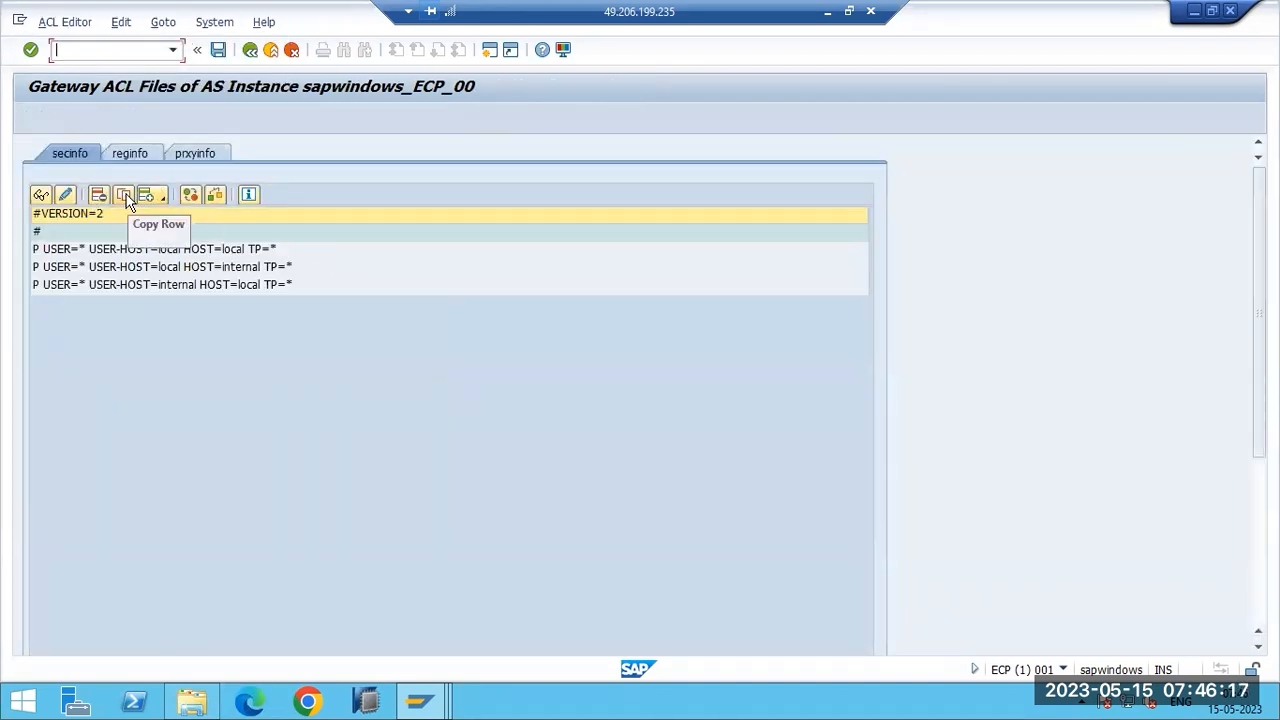
Display the secinfo creation list of RFC destinations for starting server programs, and return to the gateway ACL files
click(64, 21)
mouse_move(120, 28)
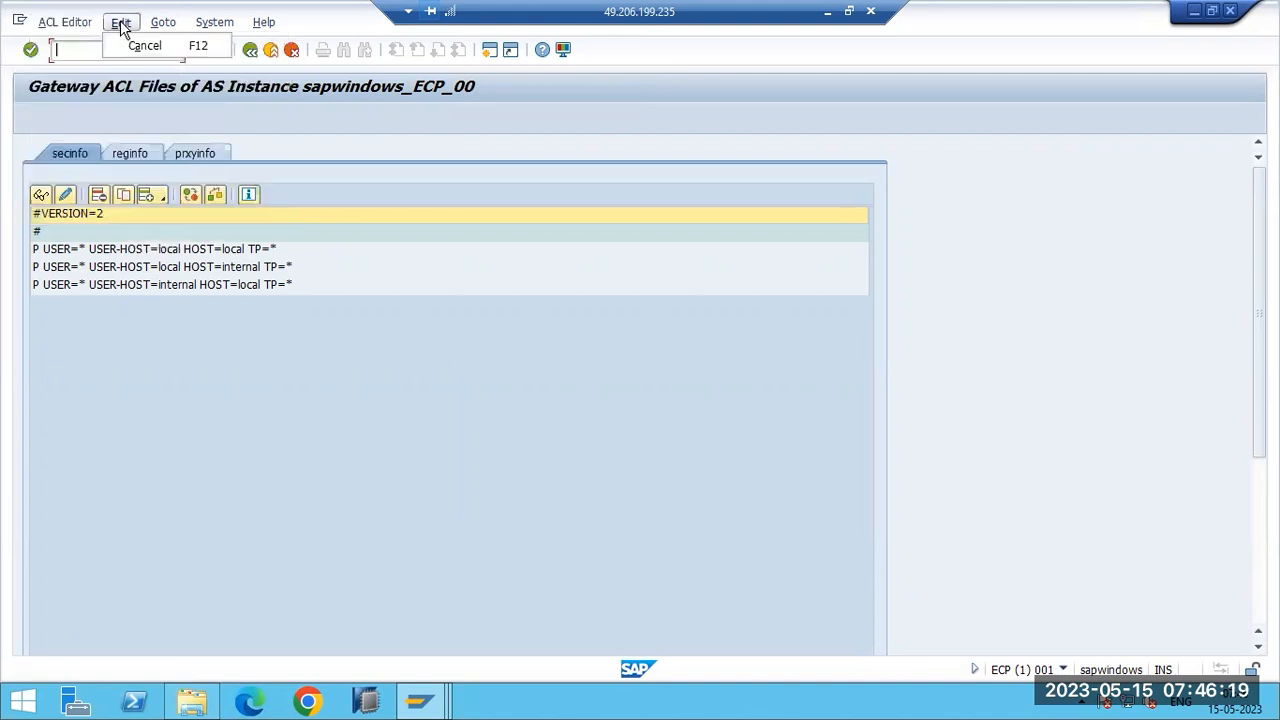
mouse_move(163, 24)
click(195, 44)
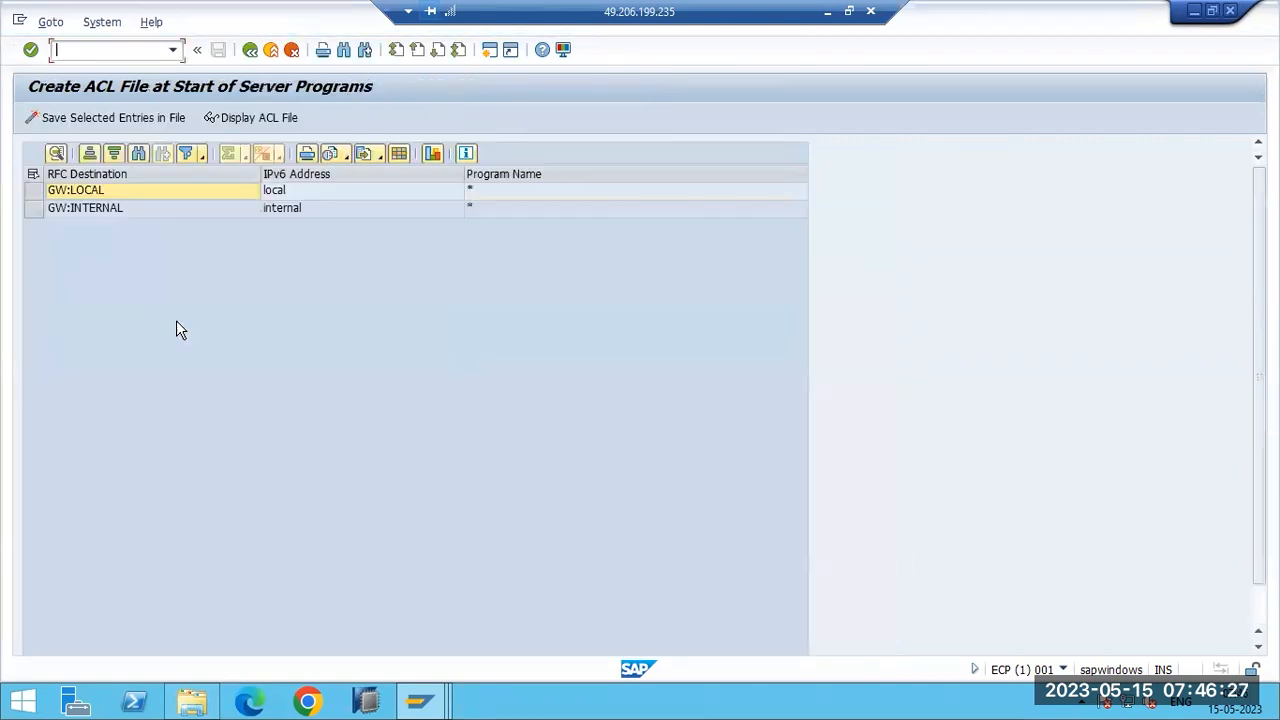
click(213, 115)
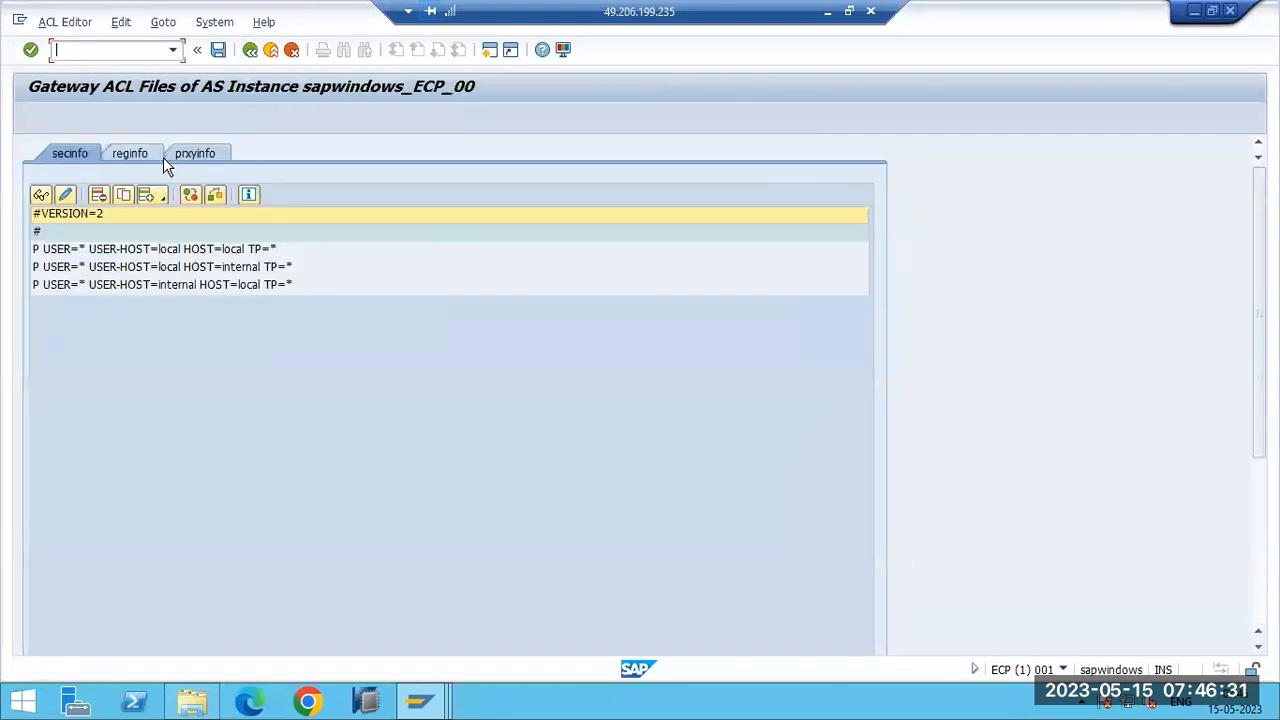
Show the reginfo ACL rules and display the reginfo creation list for registered server programs
click(130, 158)
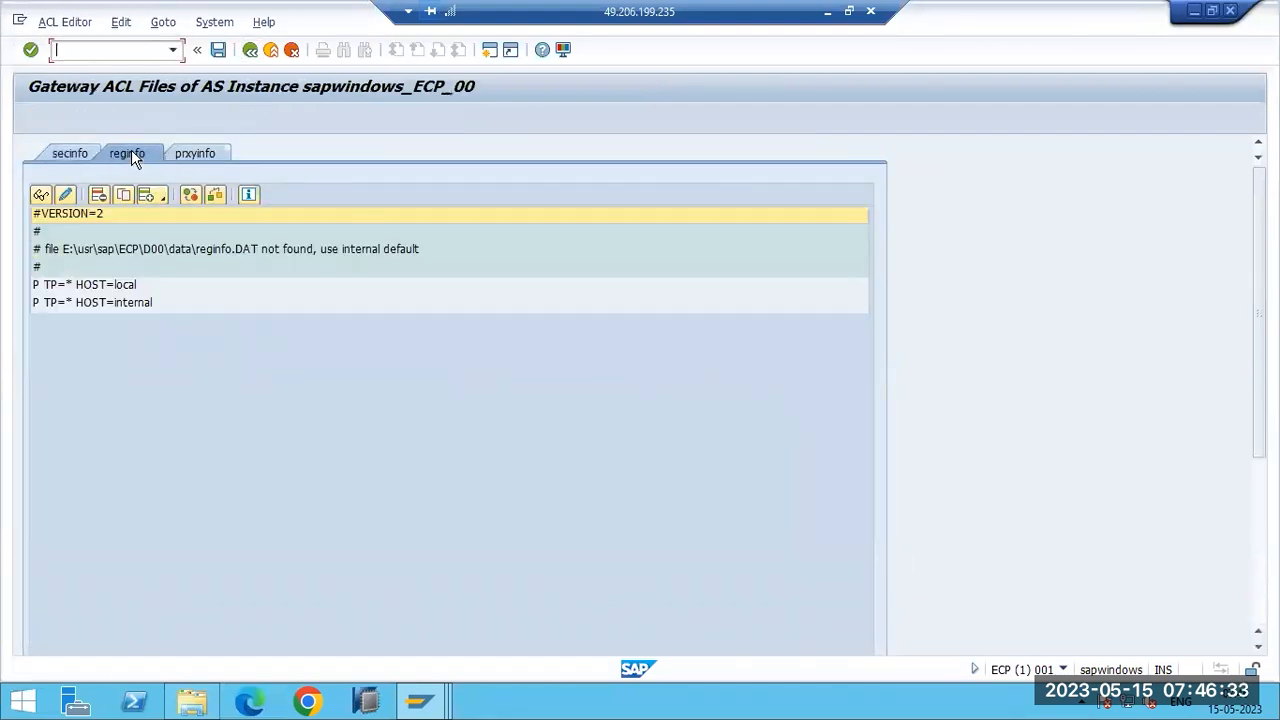
click(120, 22)
click(153, 24)
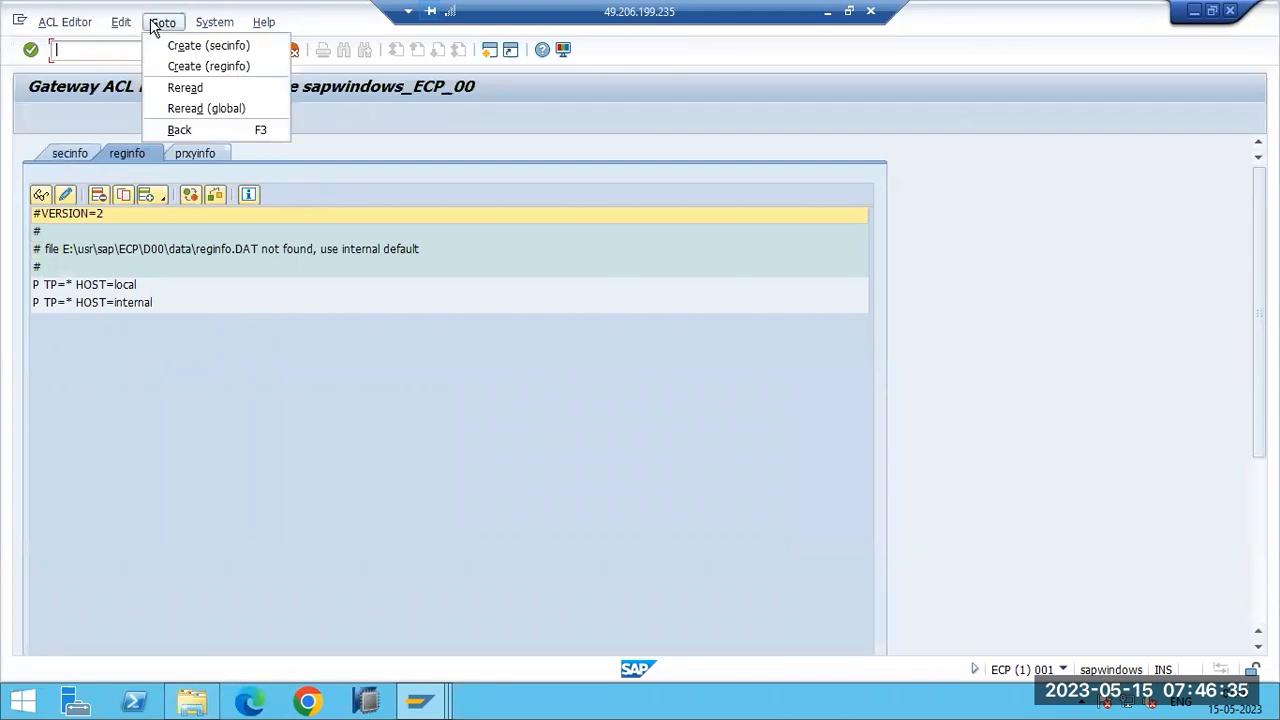
click(195, 66)
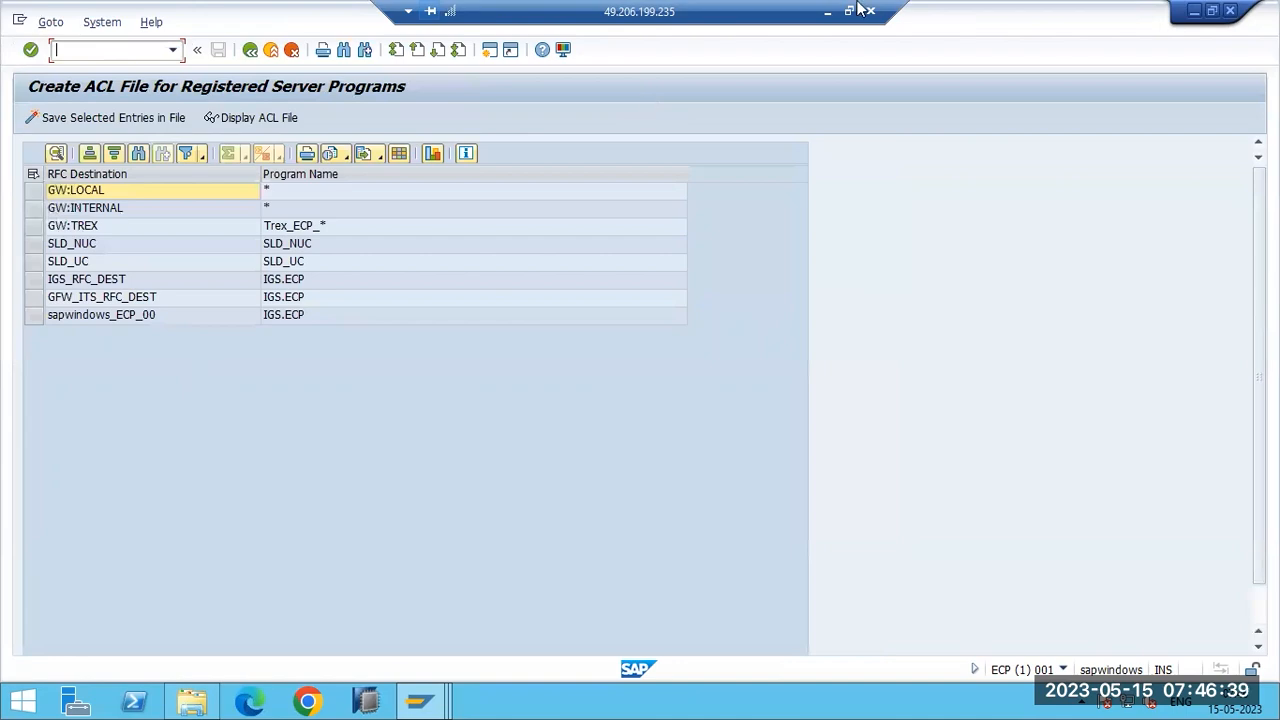
Switch to the Paint notes and add the text "192.168*" below the GATEWAY WORKPROCESS heading
click(828, 11)
click(615, 700)
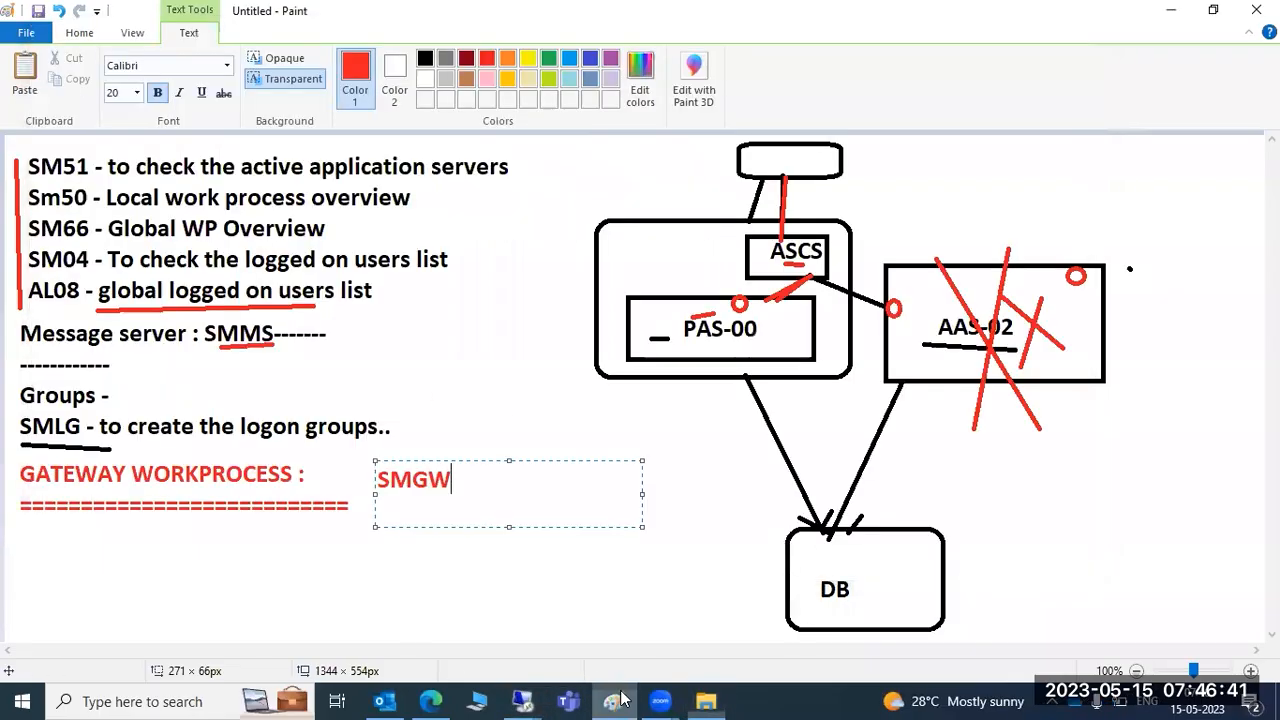
click(72, 529)
drag(62, 532, 477, 612)
text(192)
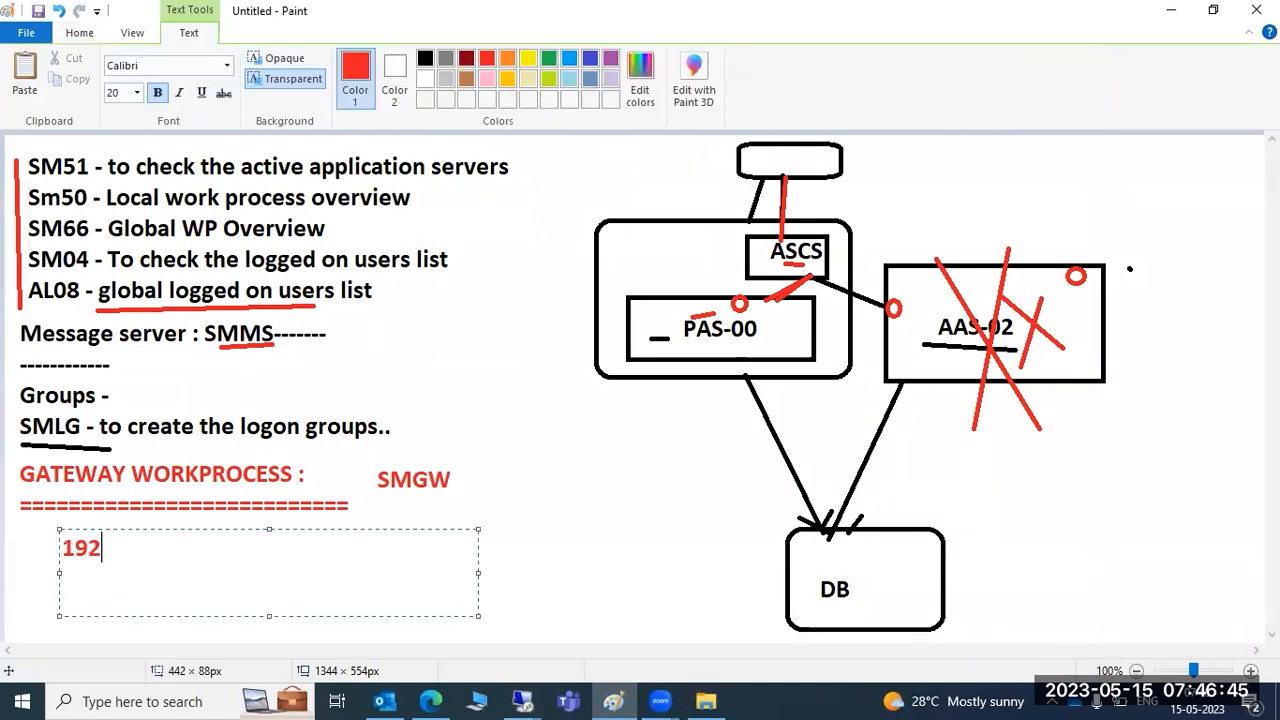
text(.168*)
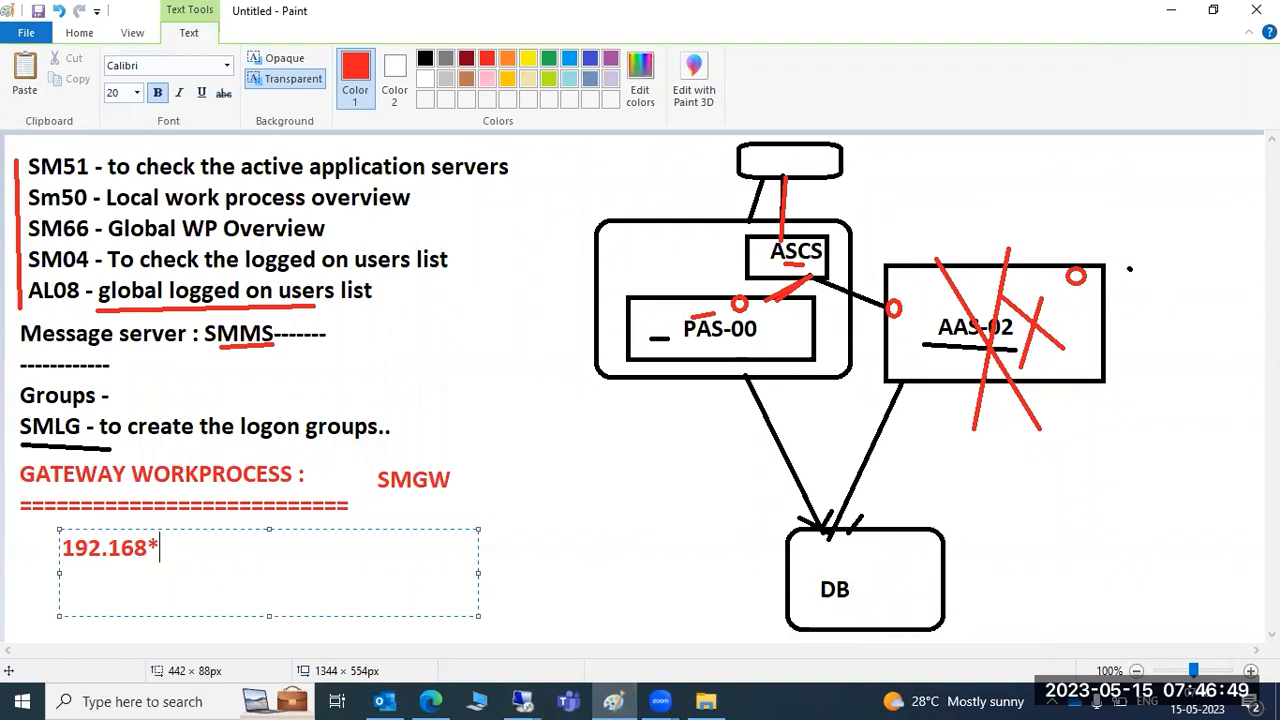
Change the address pattern in the new note to "192.167*"
drag(64, 549, 160, 553)
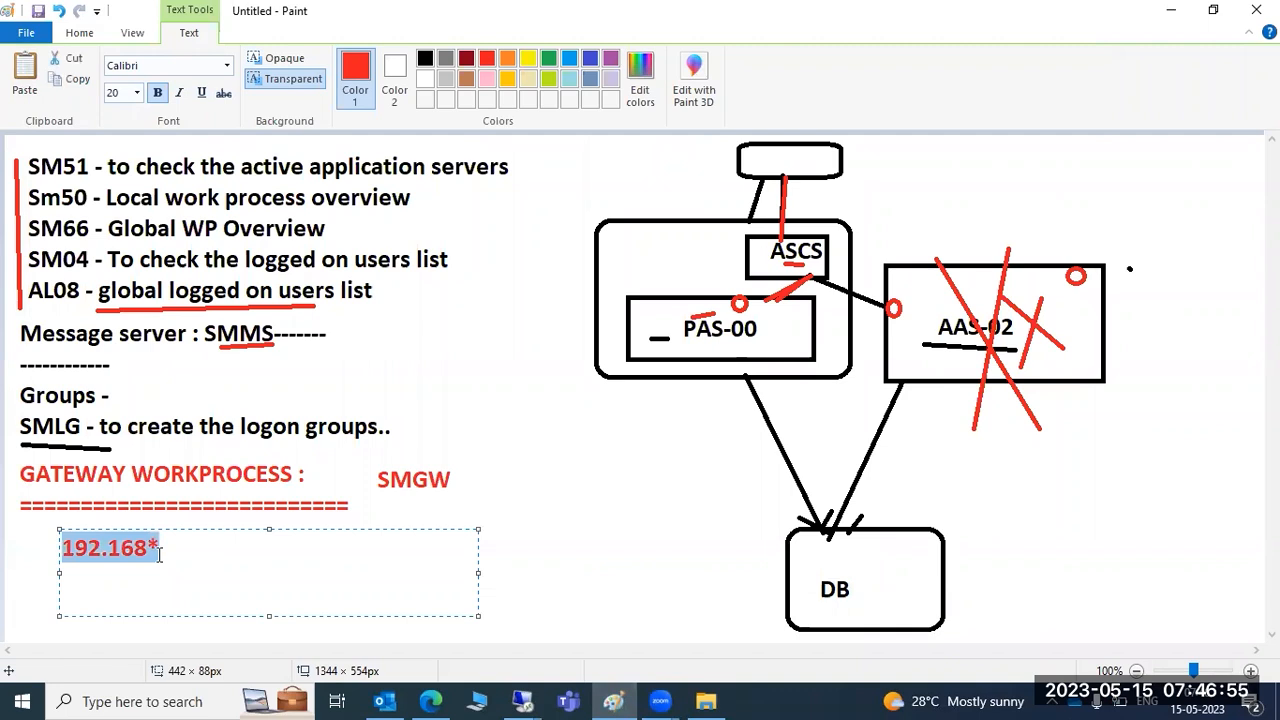
click(148, 553)
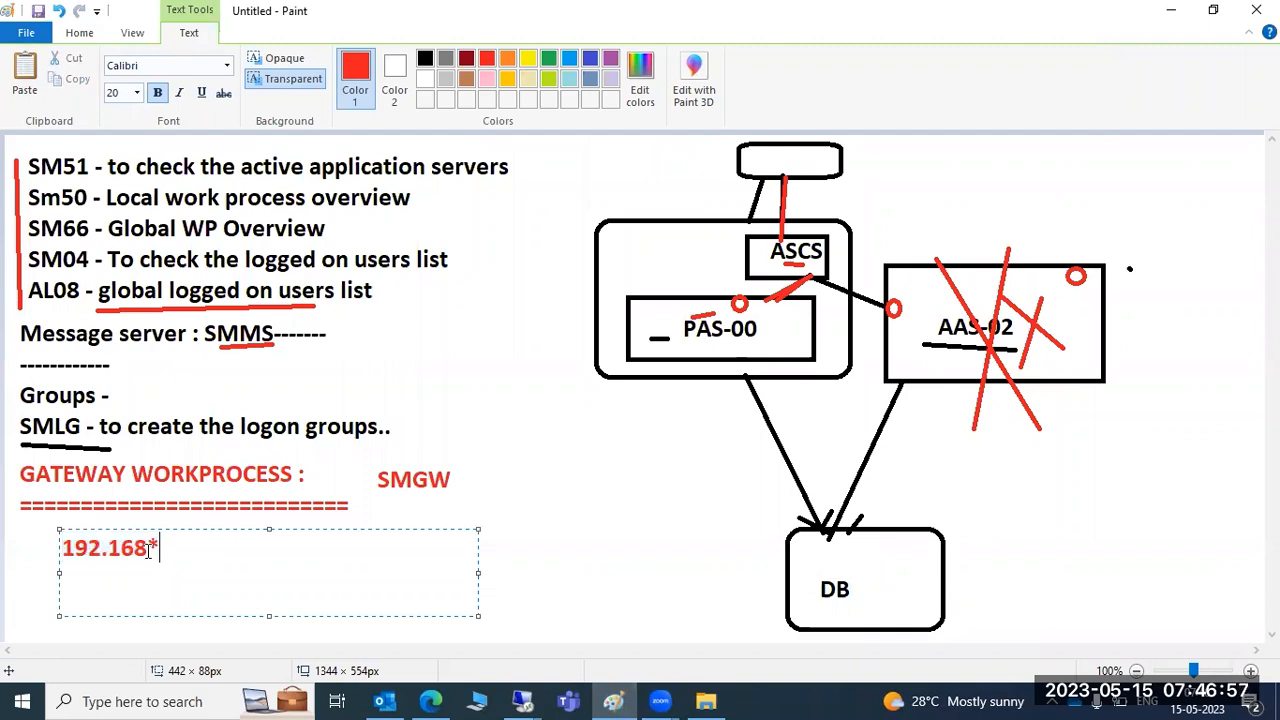
key(BackSpace)
text(7)
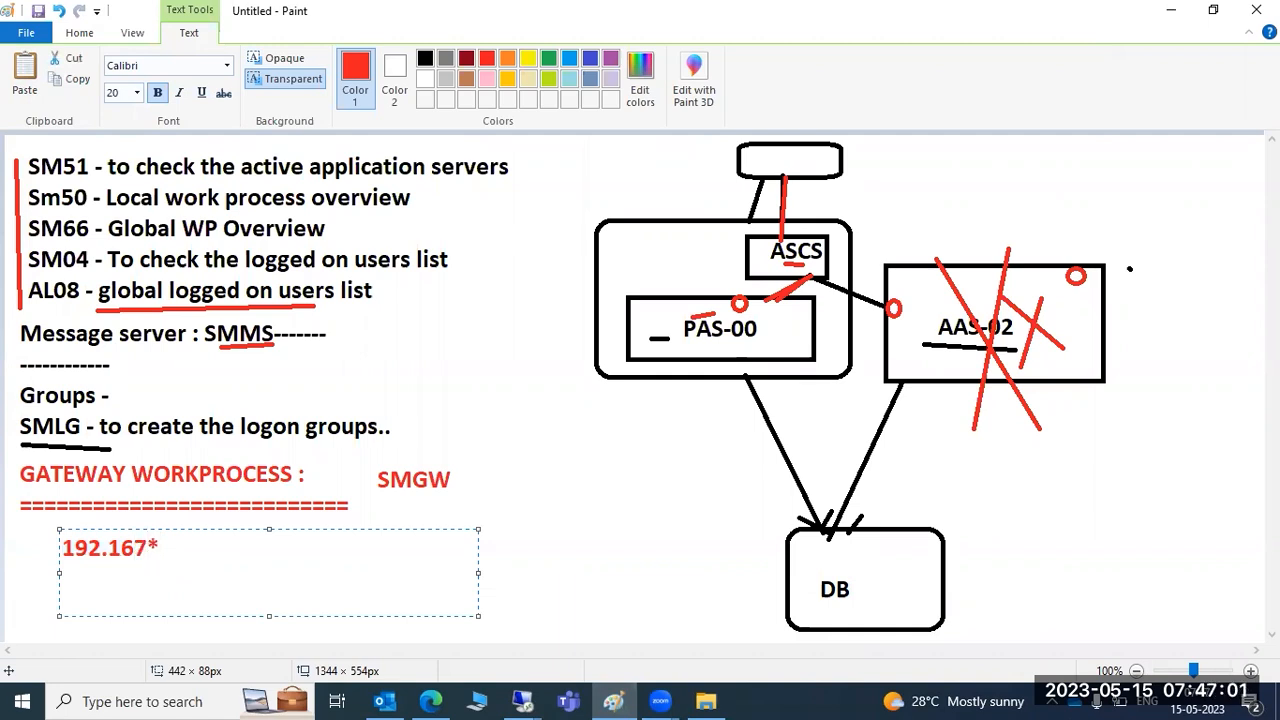
Switch back to the remote SAP session and review the secinfo and reginfo ACL files
click(545, 692)
click(586, 632)
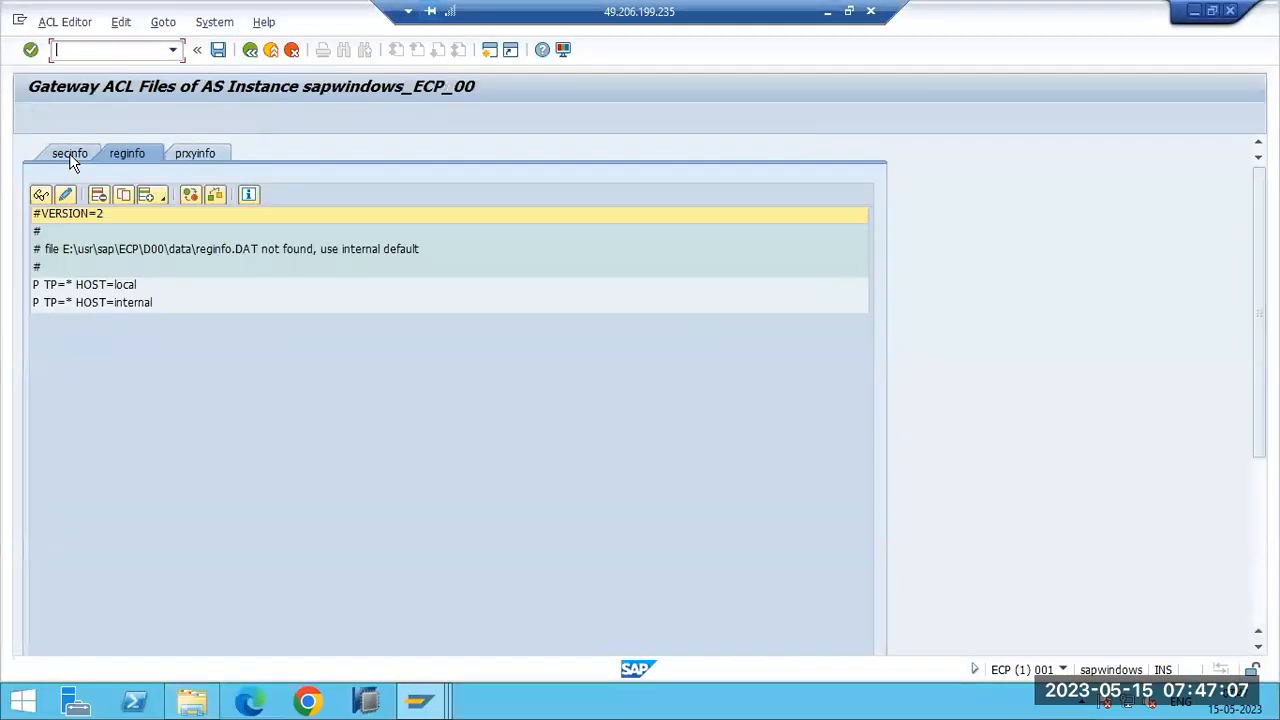
click(131, 151)
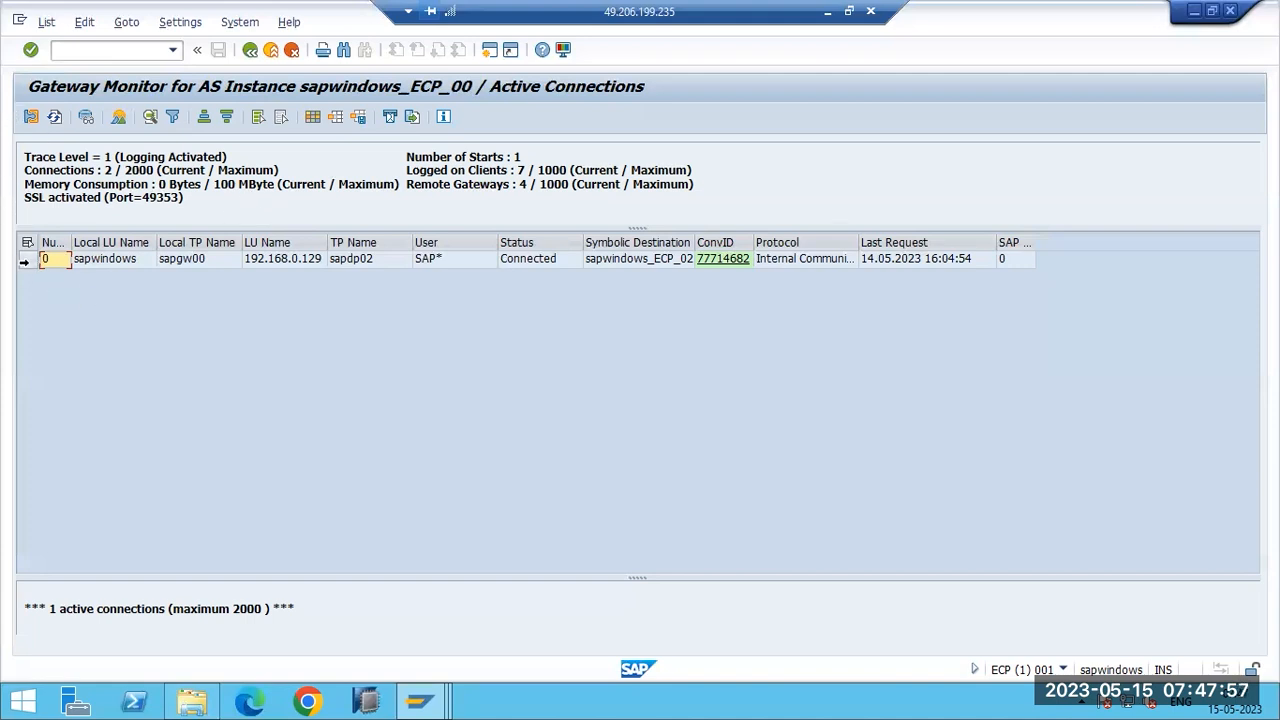
Reopen the ACL file maintenance from the gateway's active connections, and return to SAP Easy Access
click(22, 262)
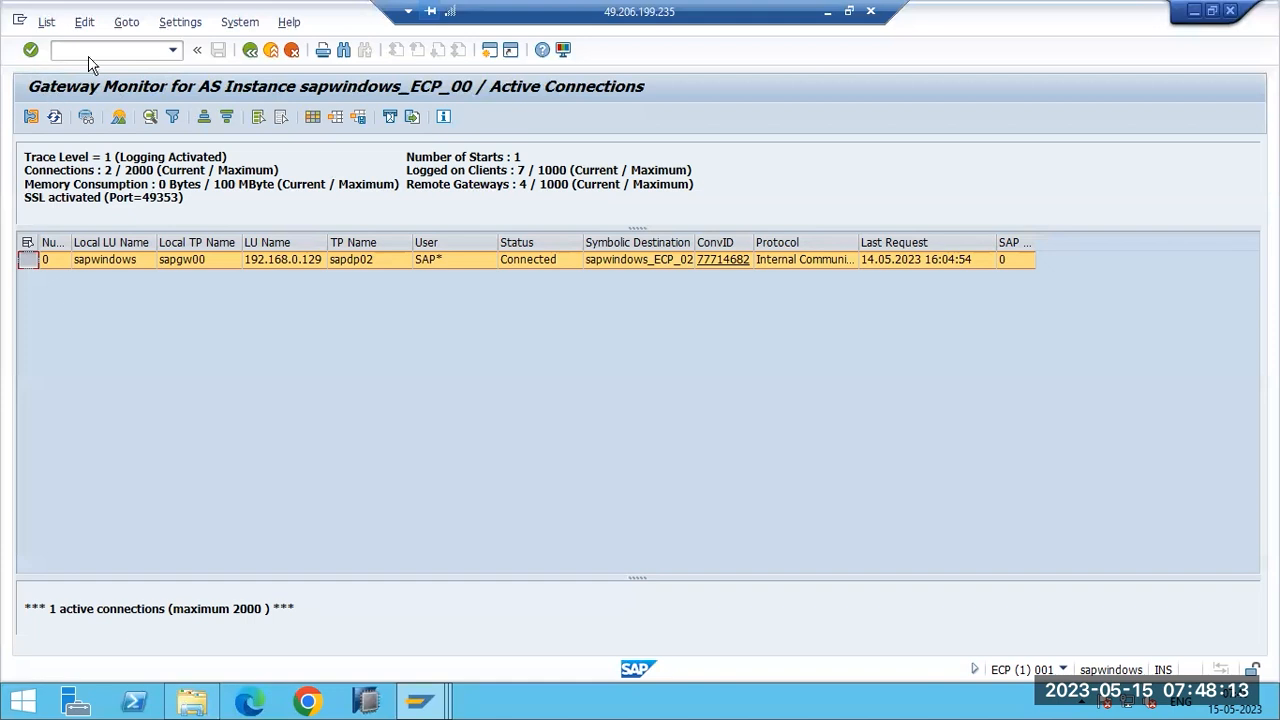
click(124, 24)
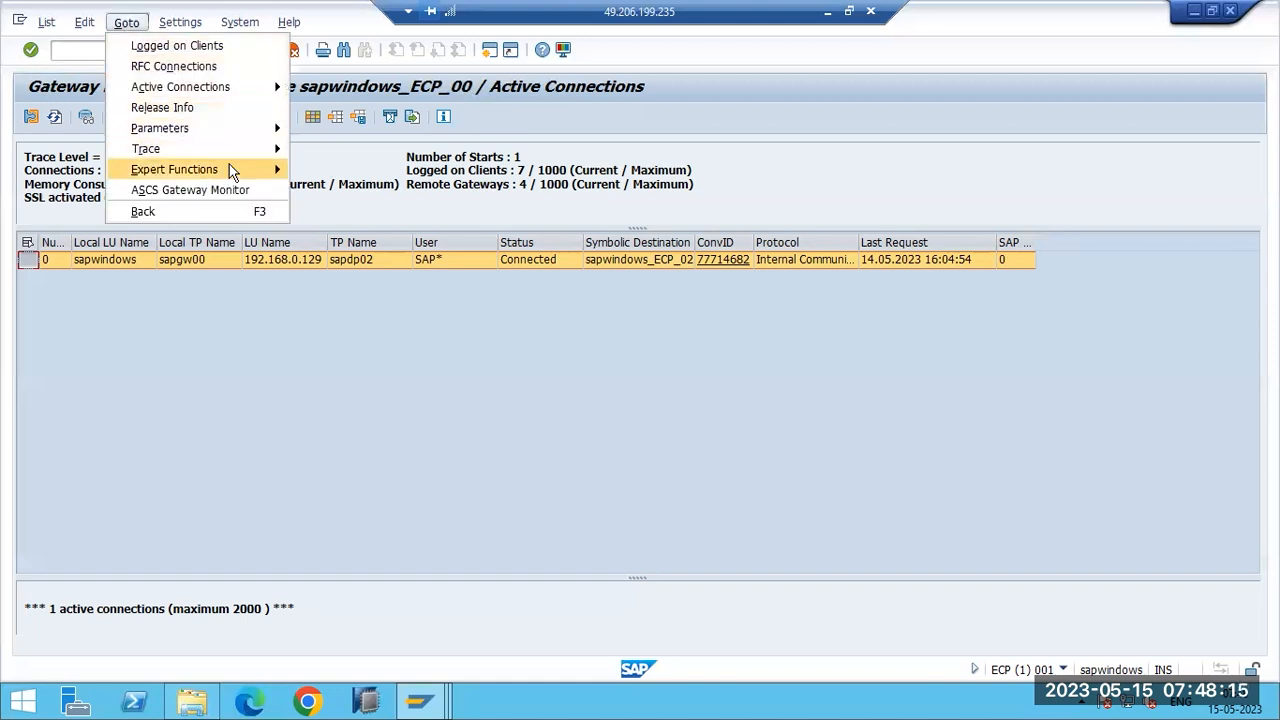
mouse_move(229, 168)
mouse_move(410, 252)
click(519, 253)
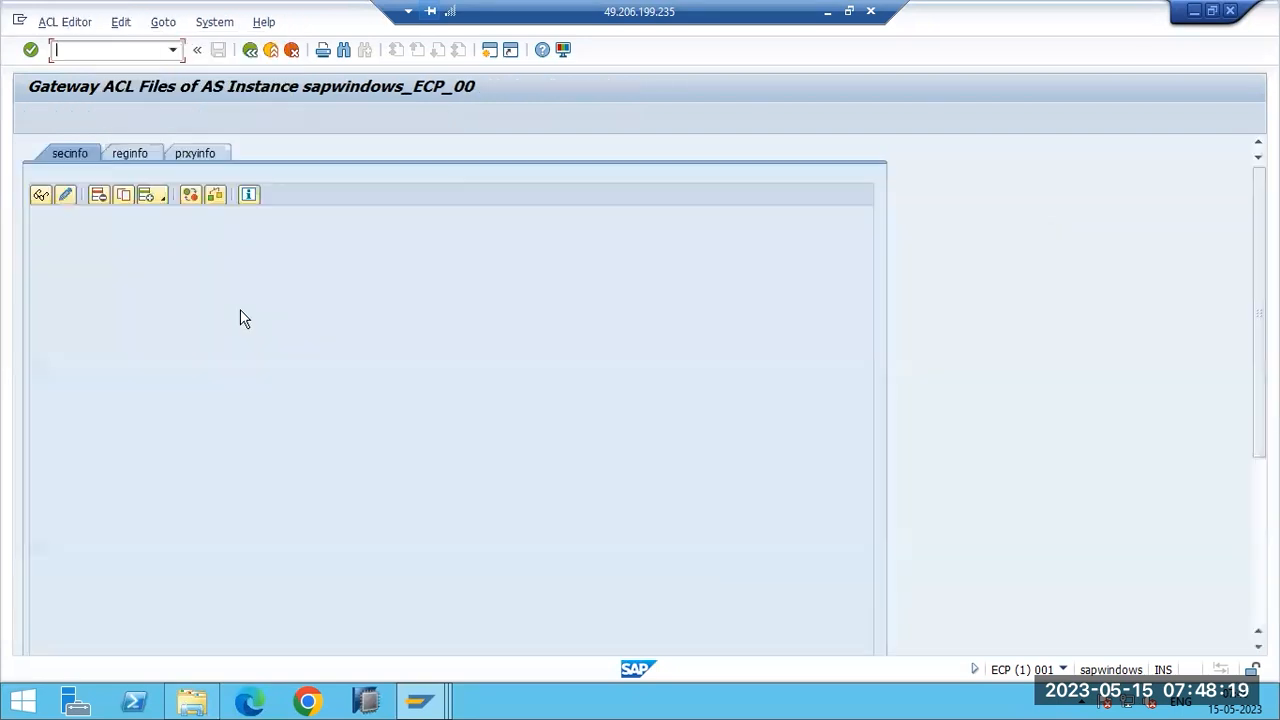
key(F3)
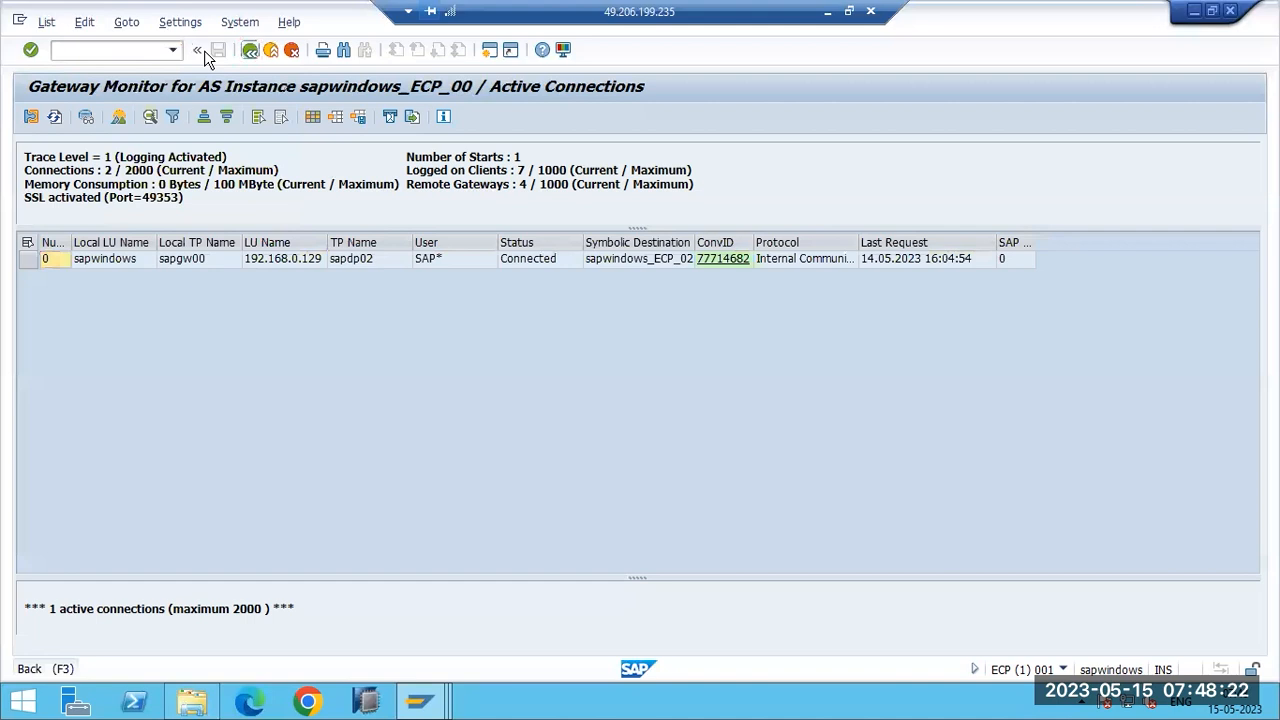
click(204, 50)
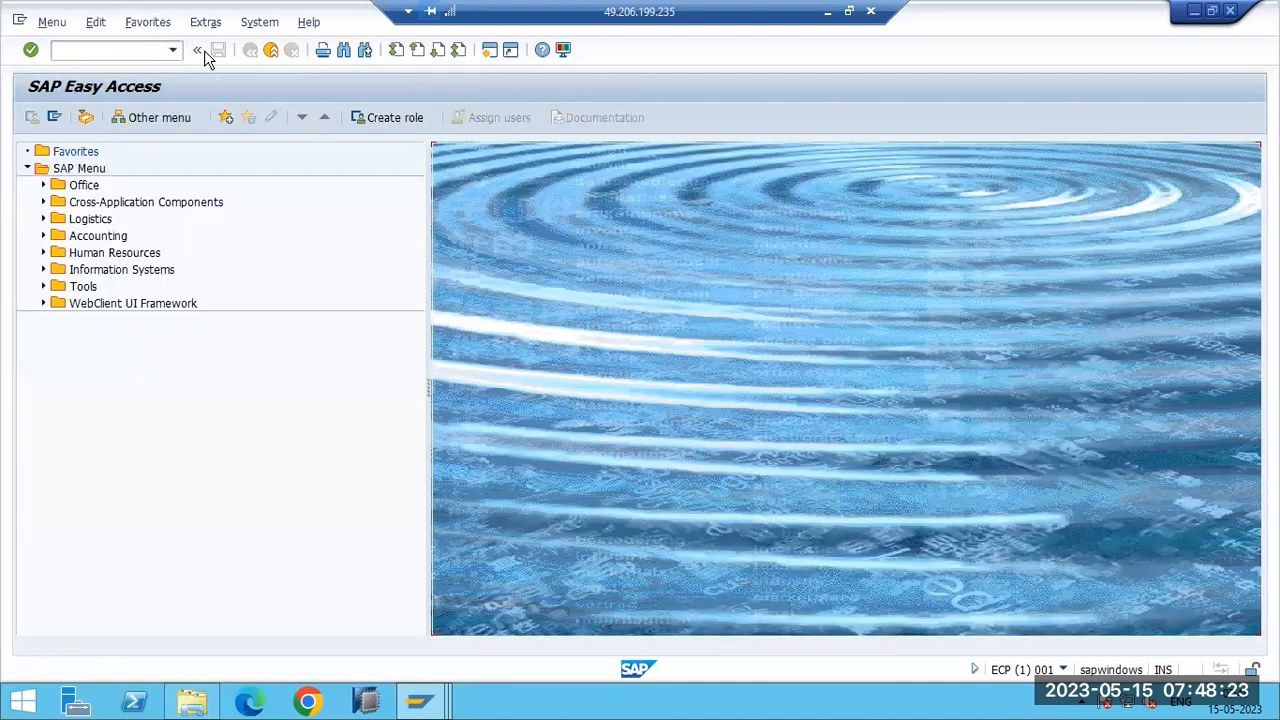
Switch to the Paint notes and place a new empty text box beside the "192.167*" note
click(828, 18)
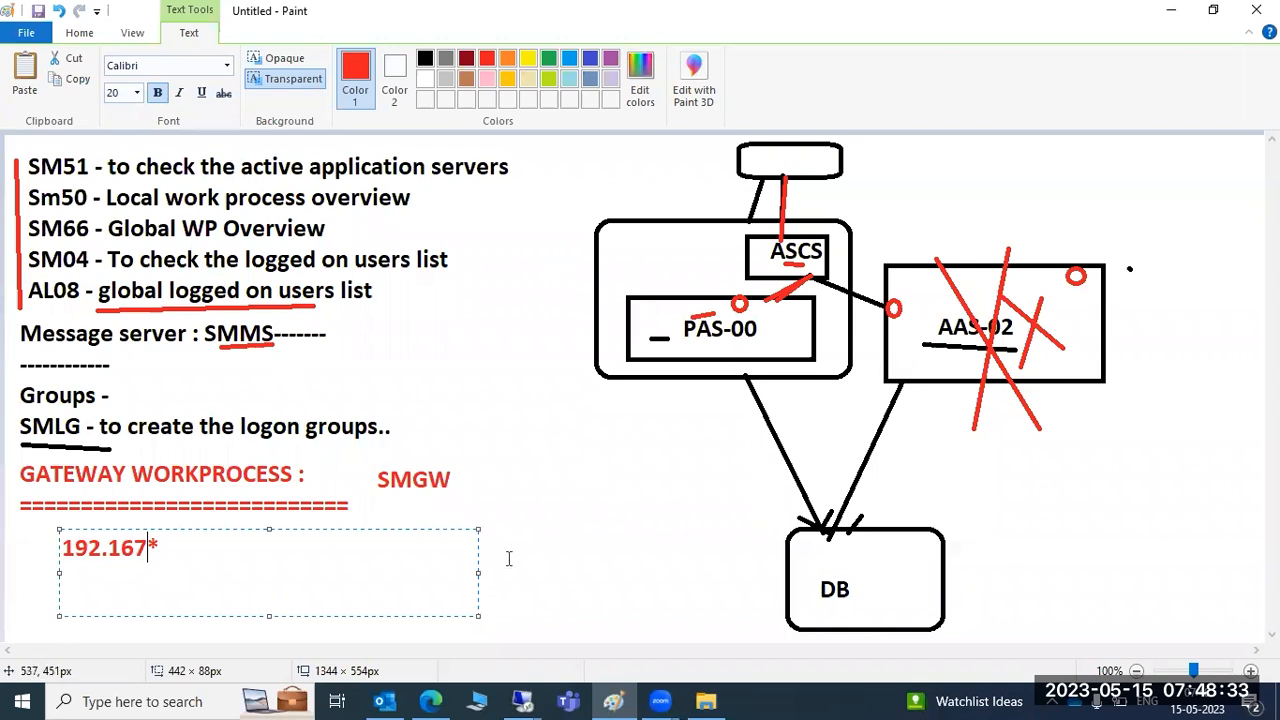
click(546, 497)
drag(227, 540, 750, 619)
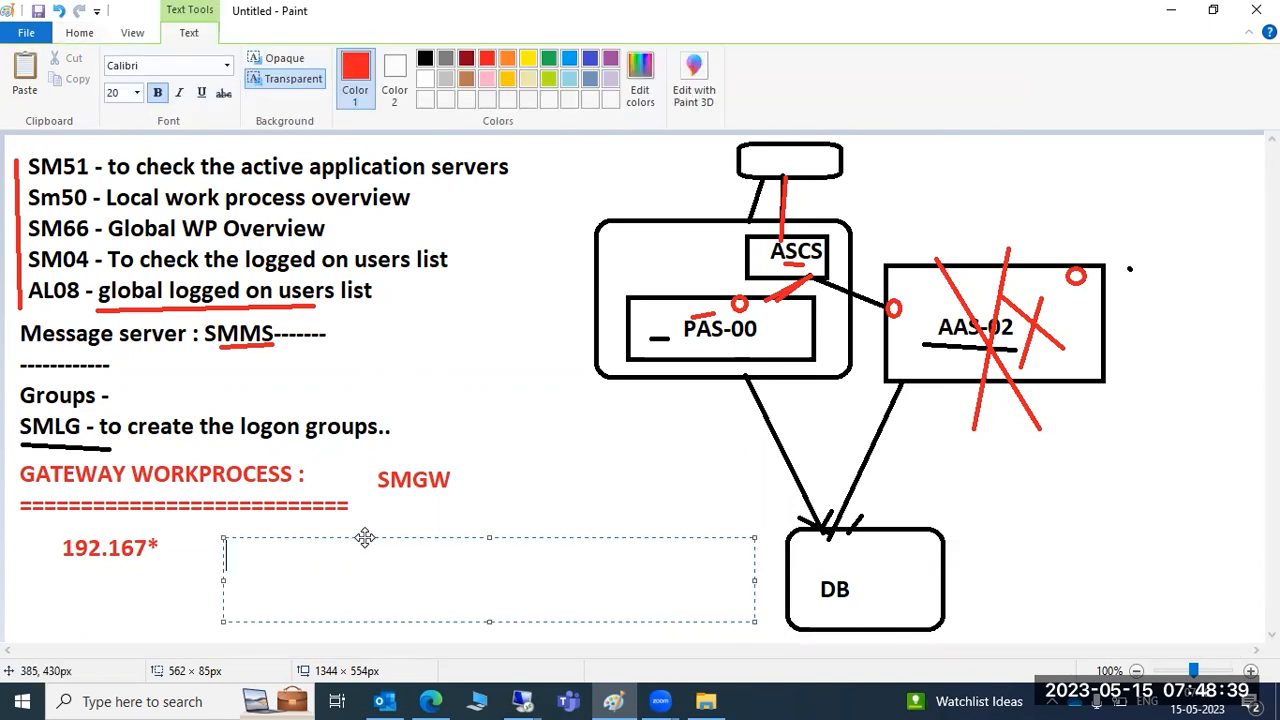